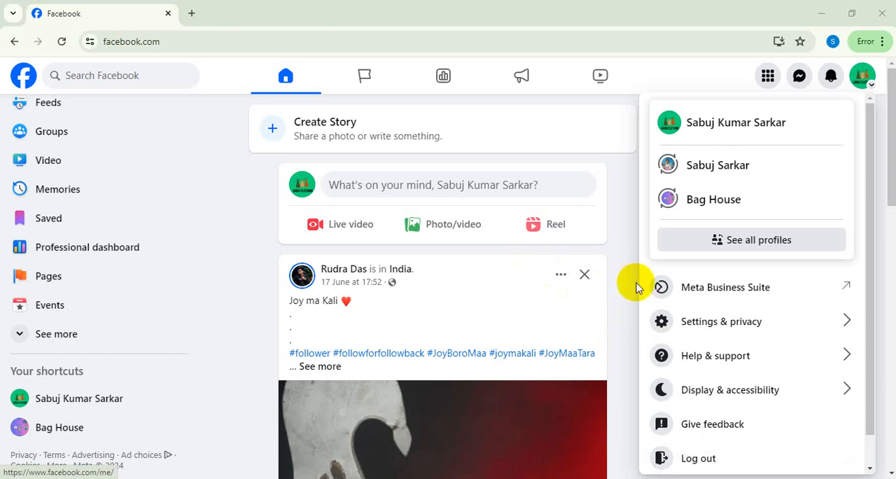
Open Meta Business Suite, dismiss the business portfolios introduction and go to Business Manager.
click(690, 295)
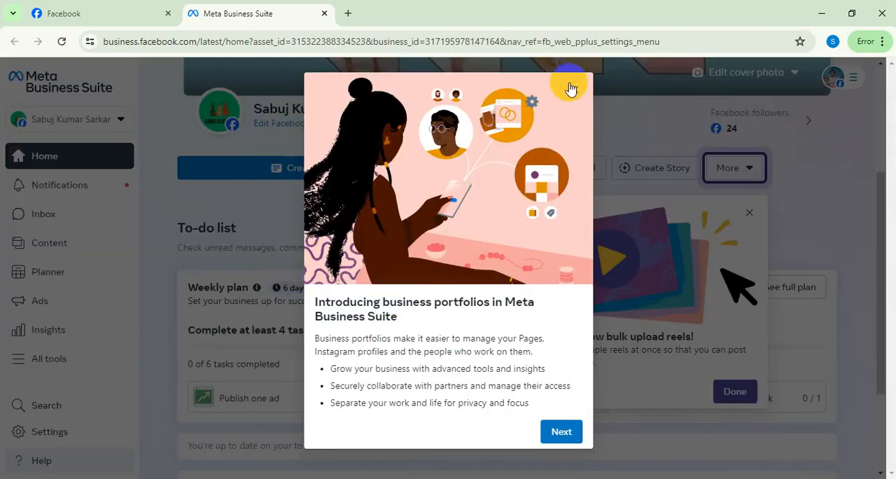
click(572, 87)
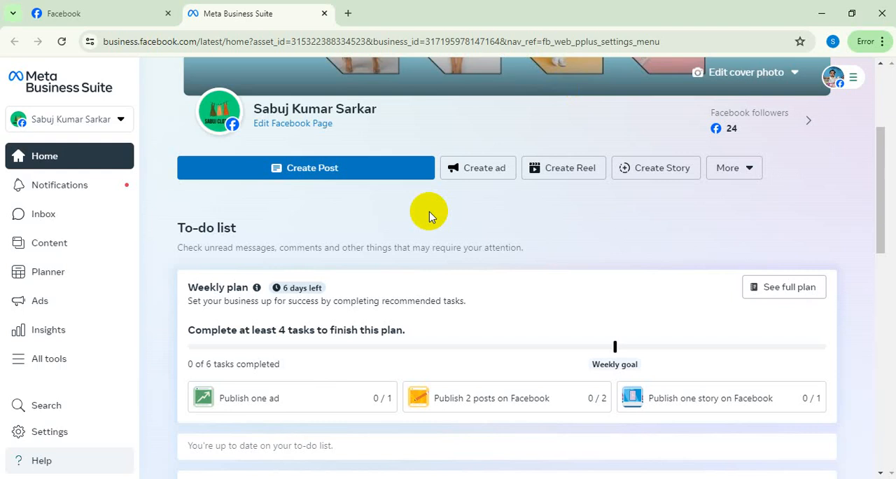
click(40, 463)
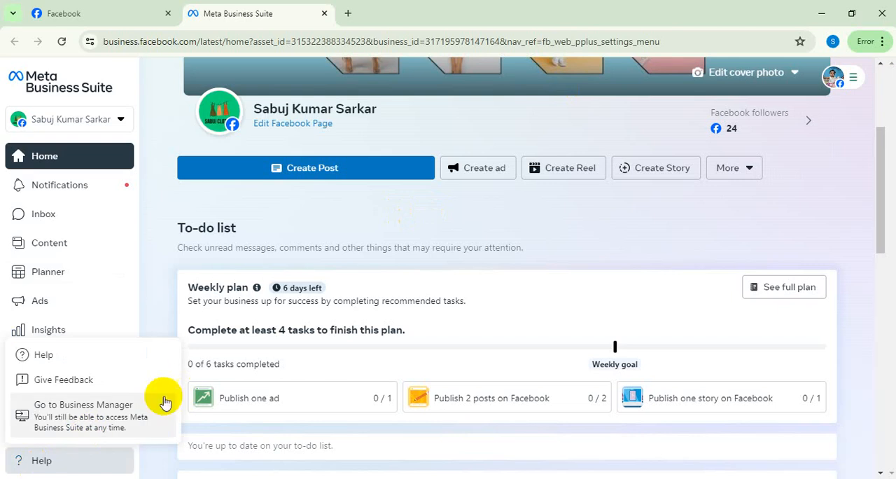
click(120, 411)
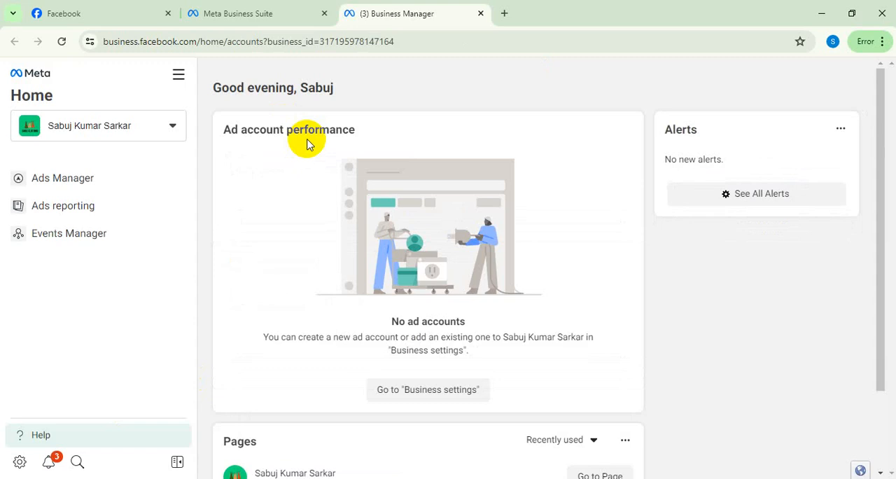
Open the ad accounts section in the business settings of the current portfolio.
scroll(411, 304, down, 2)
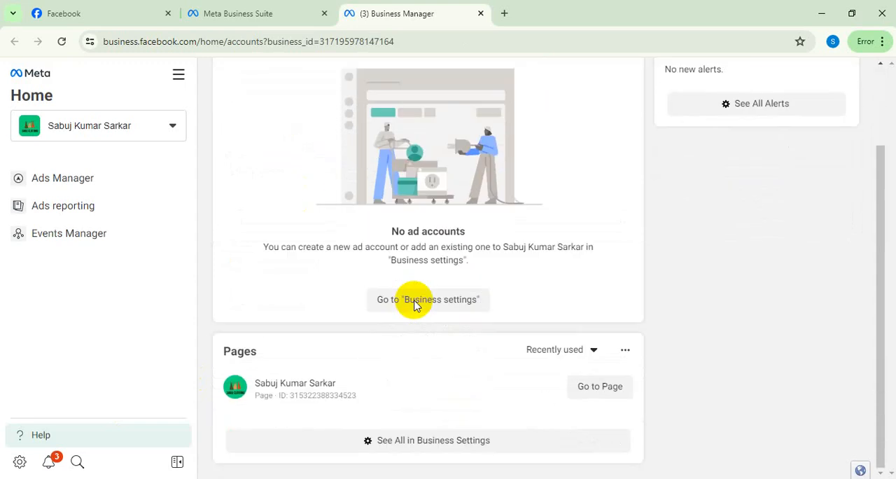
scroll(415, 307, up, 2)
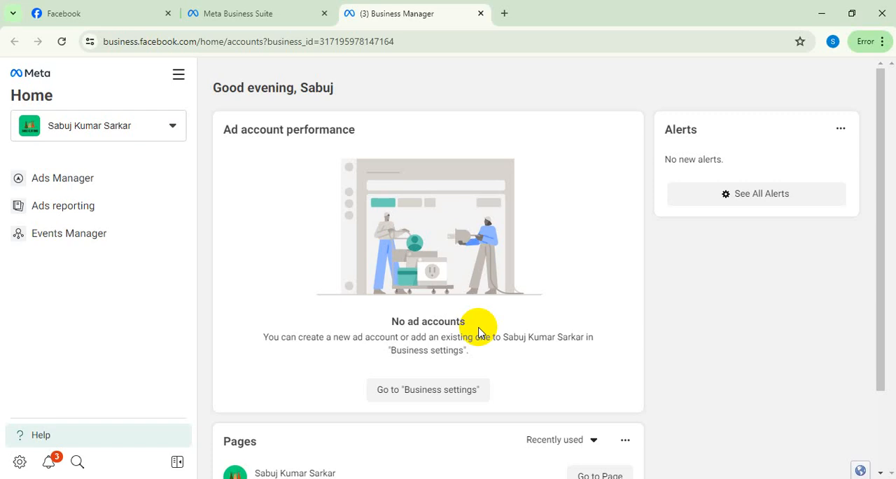
click(20, 463)
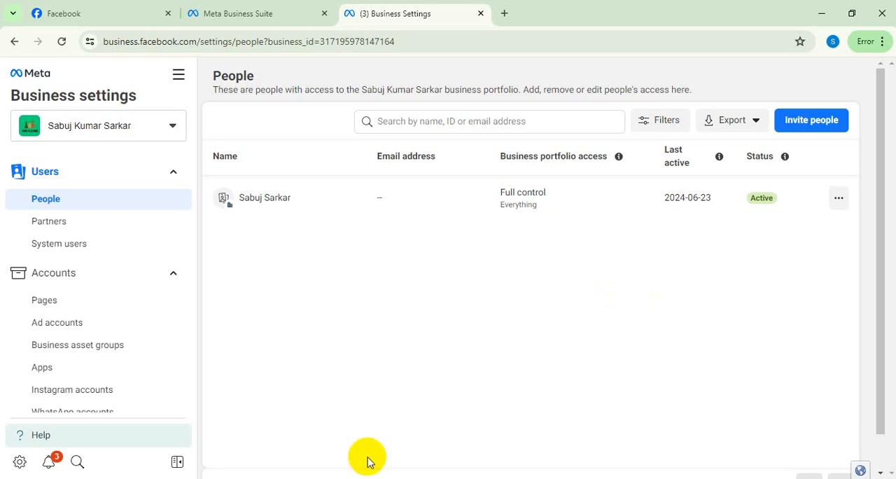
click(56, 327)
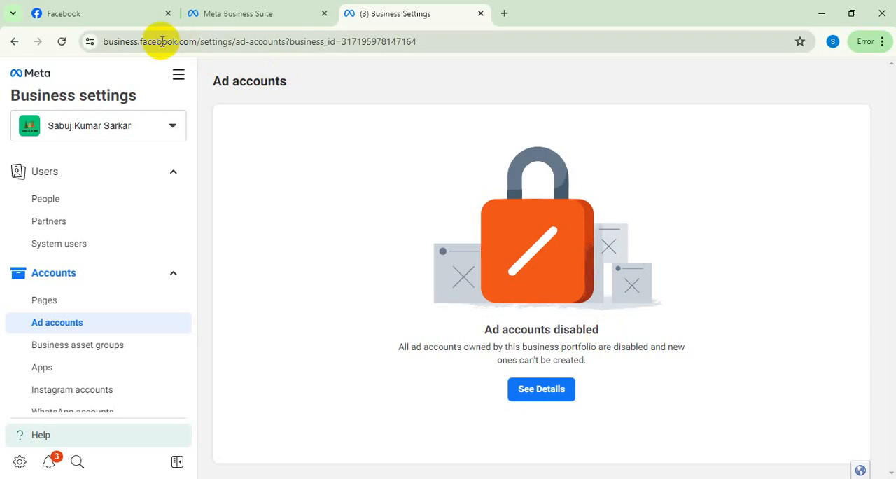
Return to the Facebook home page and log out of the current account.
click(42, 11)
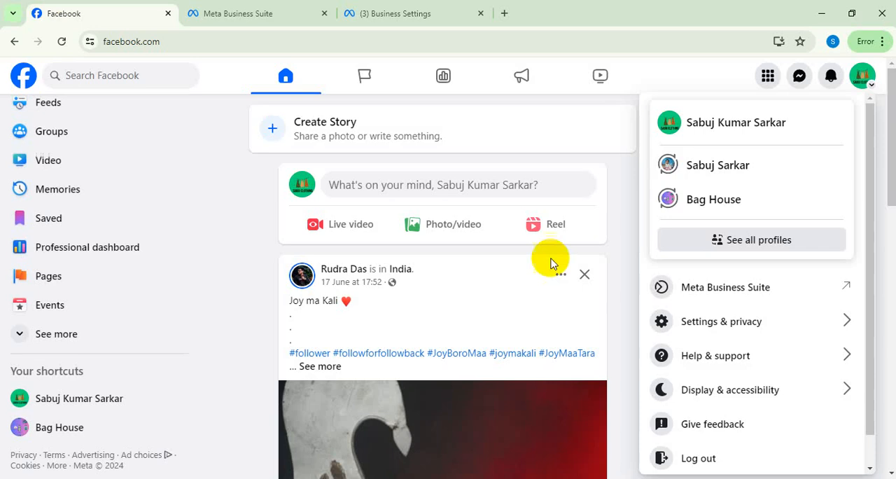
click(872, 77)
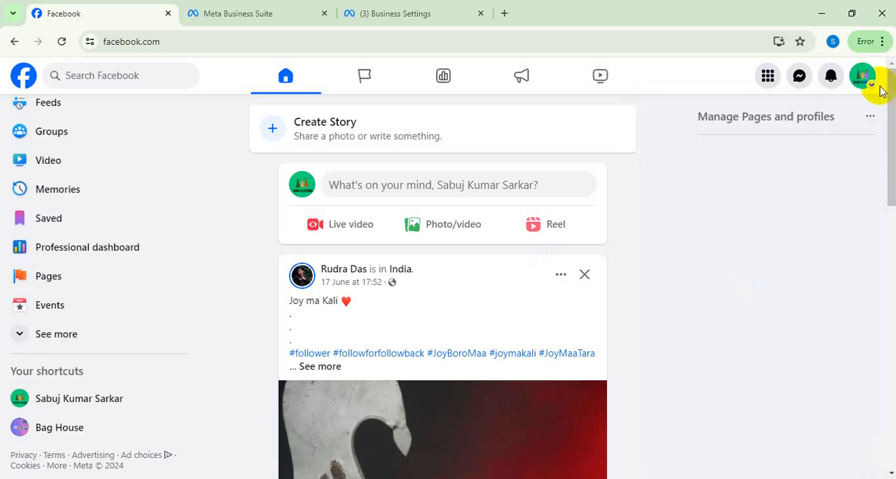
click(867, 91)
scroll(775, 374, down, 1)
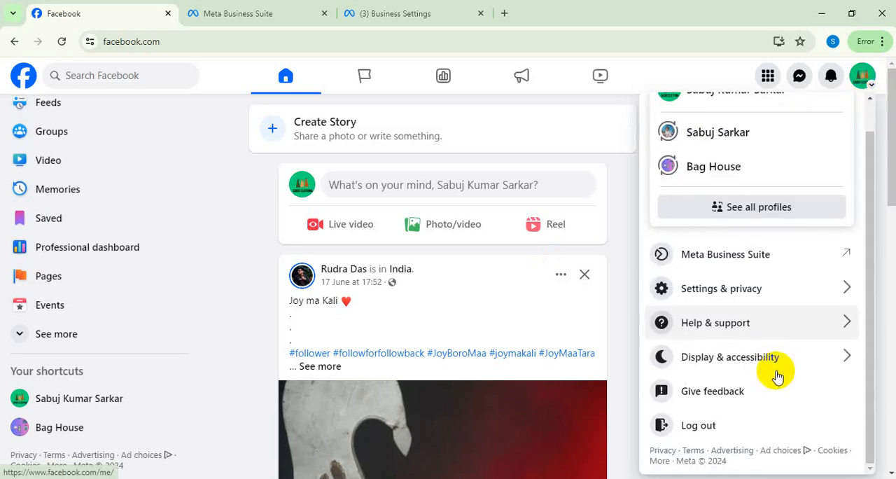
click(744, 422)
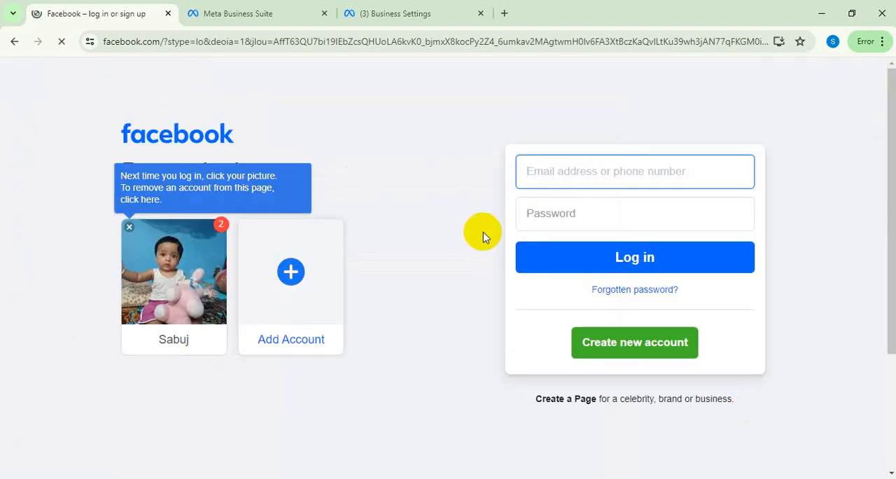
Enter the other account's phone number in the Facebook login form.
click(540, 171)
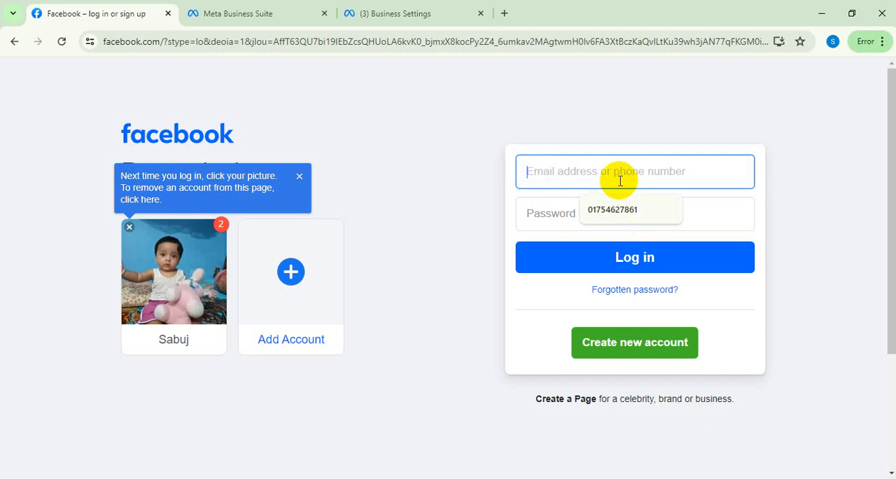
click(573, 172)
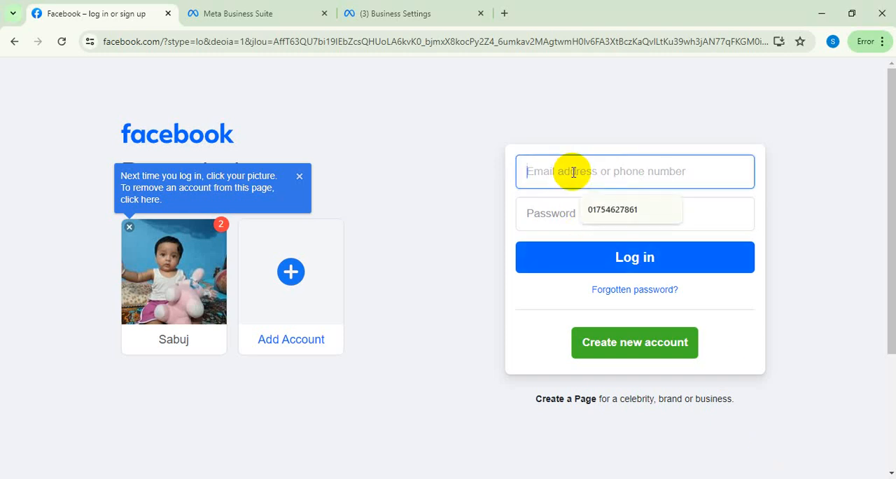
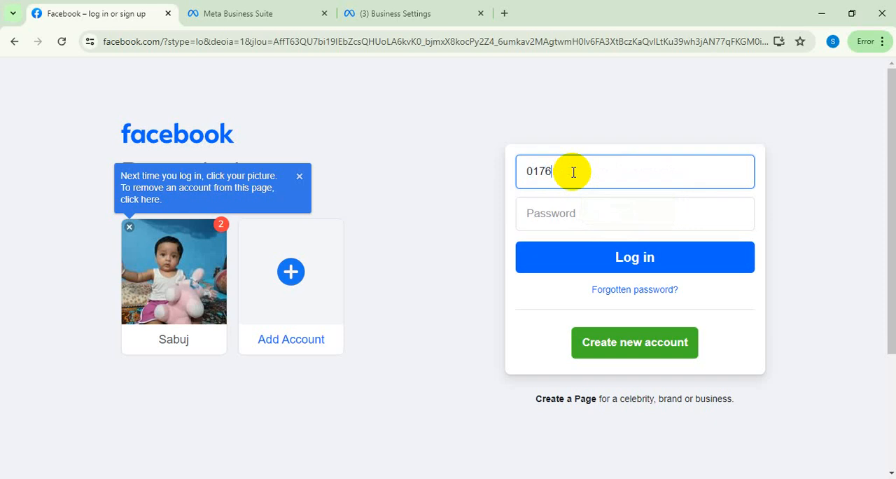
Enter the account password and log in to Facebook.
click(584, 217)
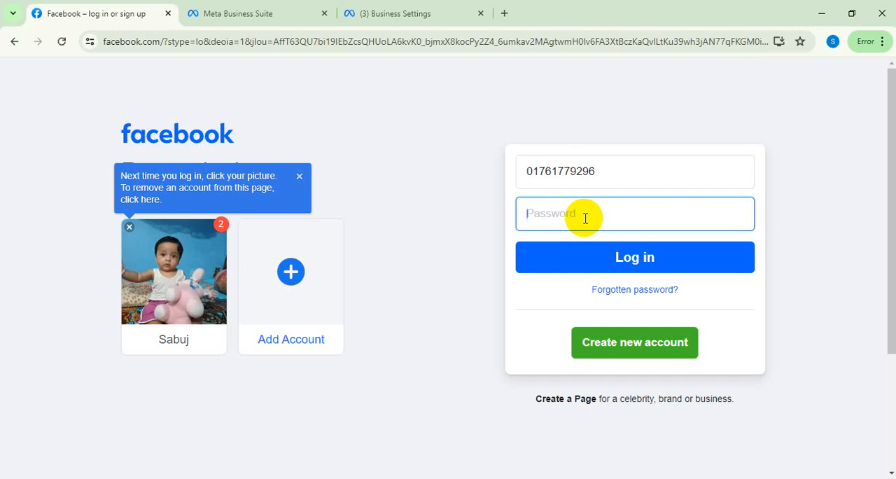
text(•)
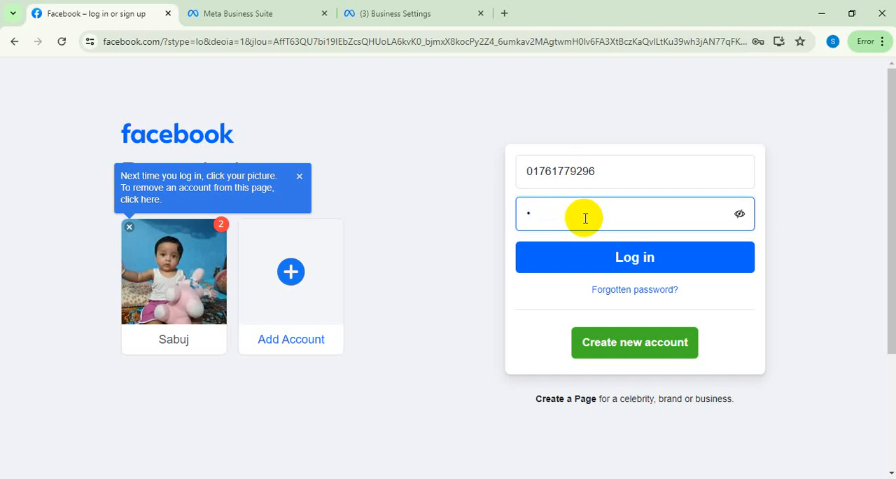
text(••••••••)
click(625, 257)
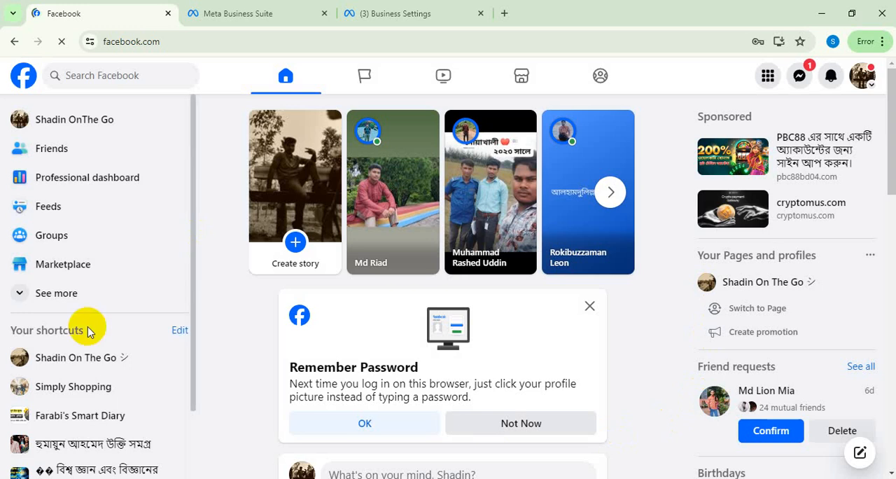
Open the Simply Shopping Page from the shortcuts and dismiss the notification permission prompt and its follow-up tip.
scroll(84, 326, down, 1)
click(78, 313)
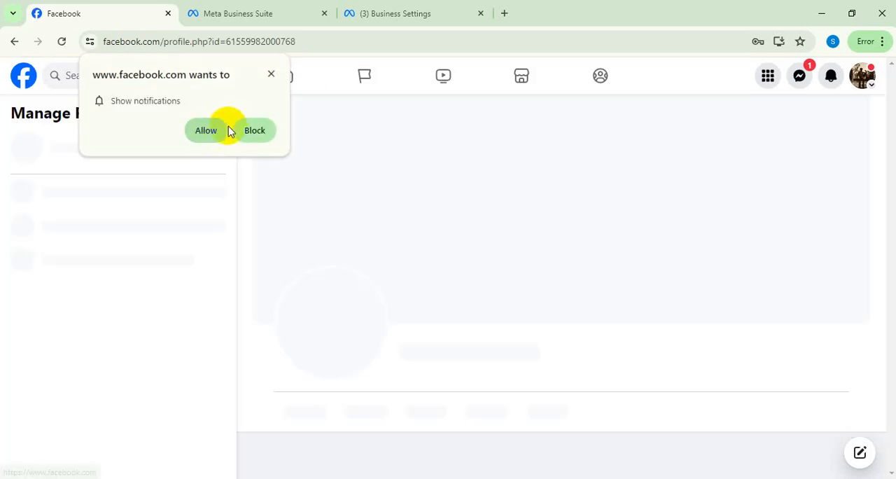
click(272, 74)
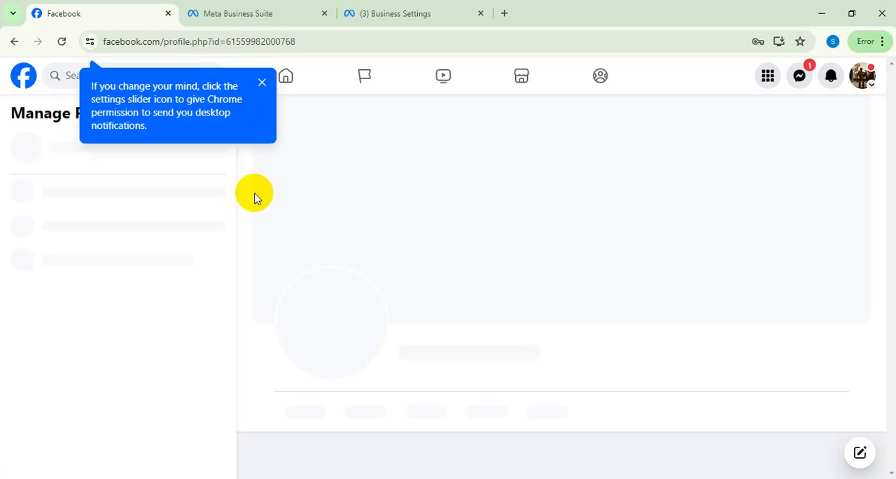
click(262, 83)
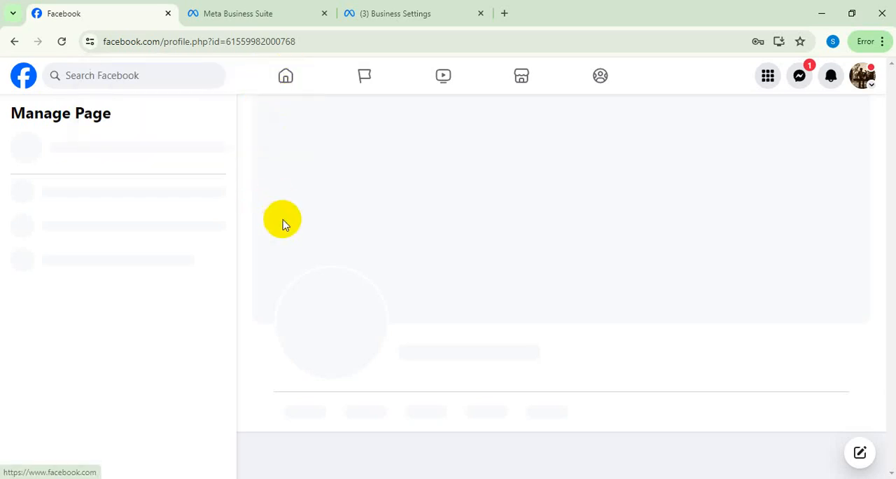
Switch profiles to act as the Simply Shopping Page.
scroll(118, 382, down, 1)
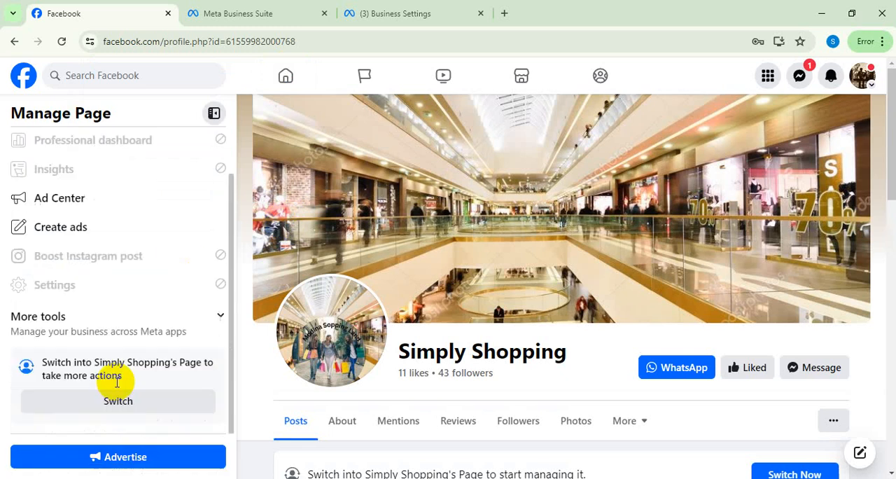
click(115, 398)
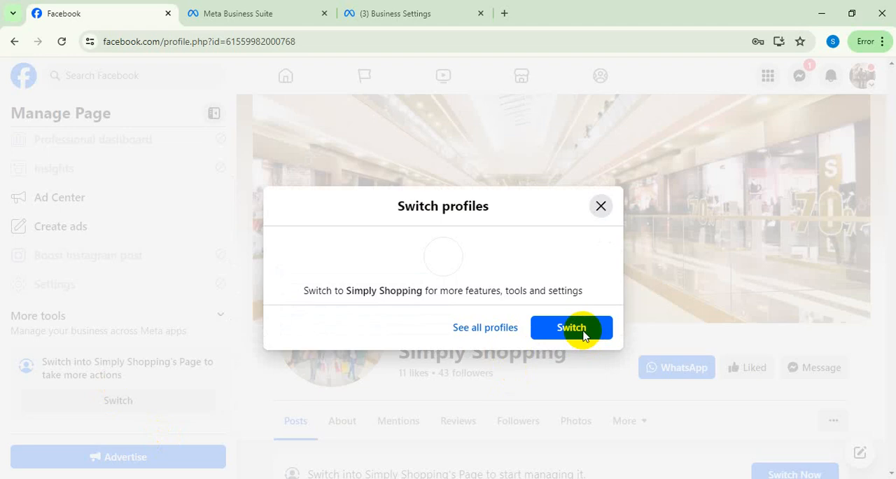
click(566, 330)
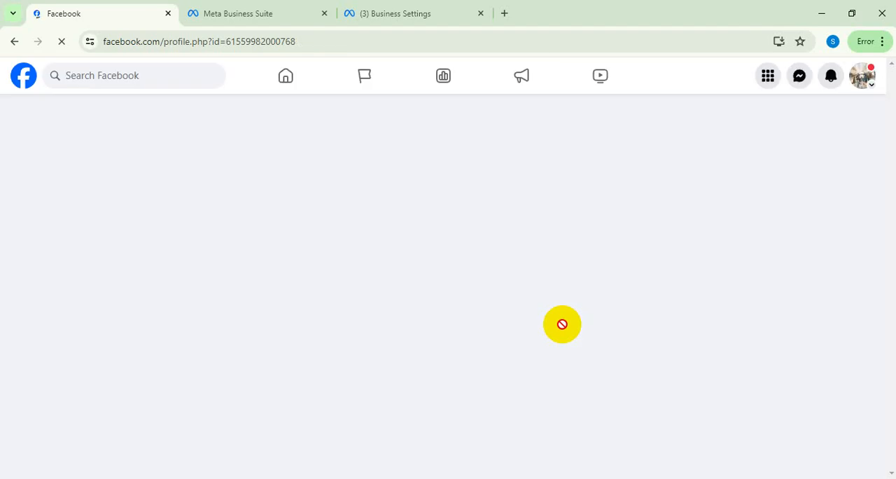
Open Meta Business Suite from the Simply Shopping Page's management tools.
scroll(562, 324, down, 3)
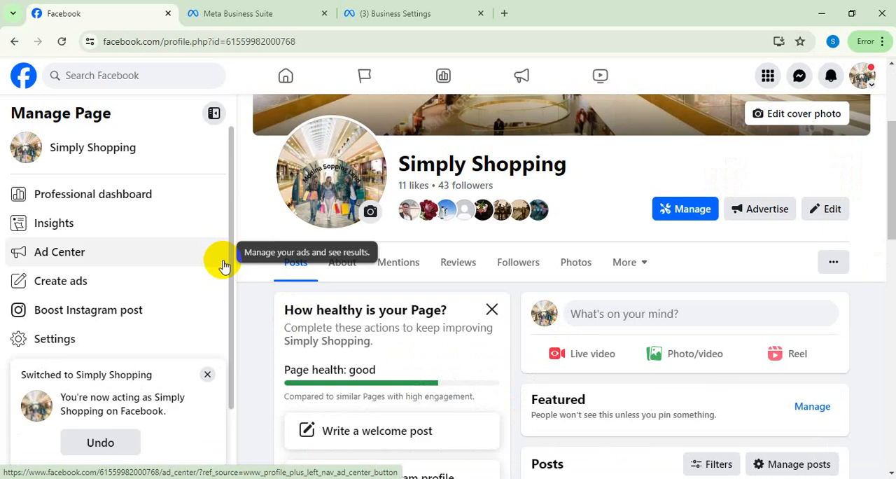
scroll(178, 289, down, 1)
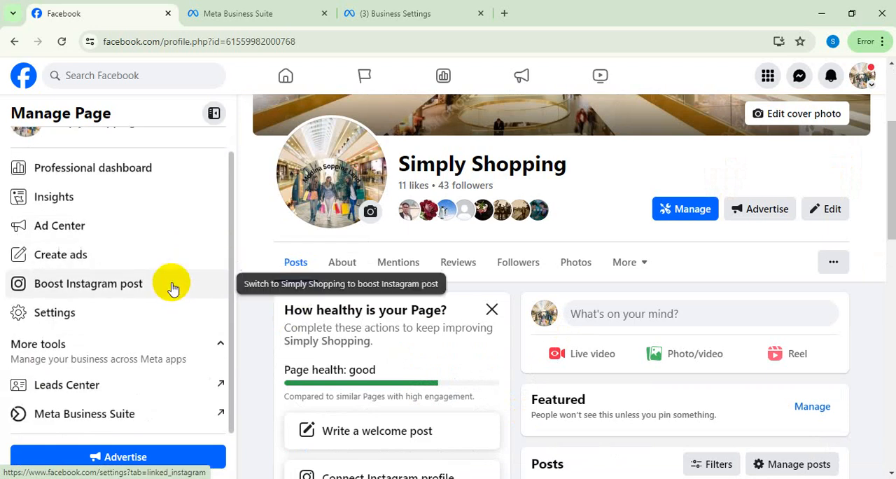
click(117, 416)
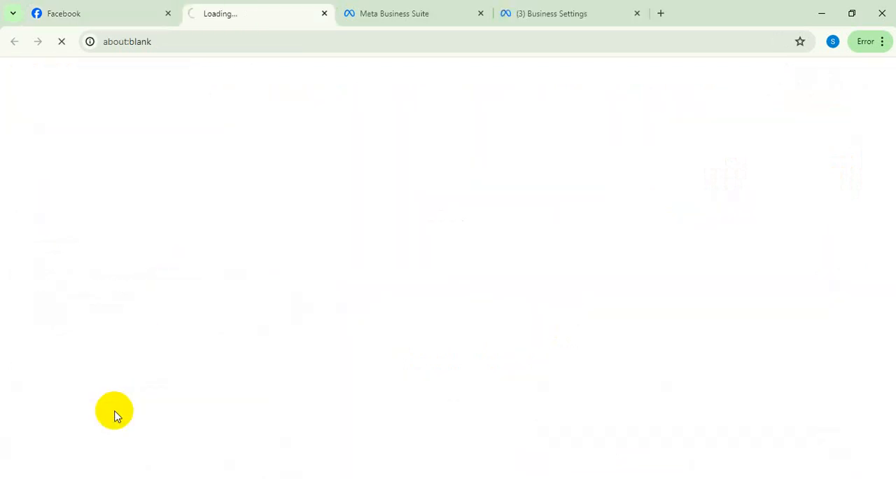
Close the previous account's Meta Business Suite page and reload Business Settings for the current login.
click(422, 11)
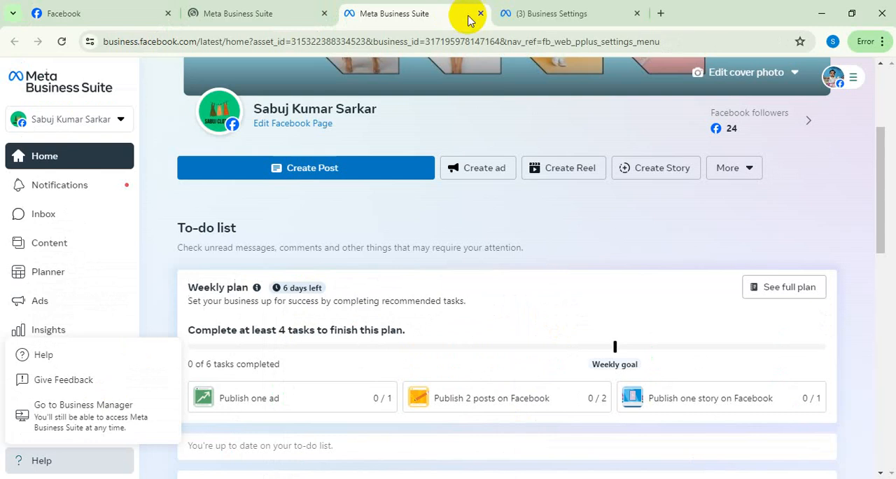
click(481, 13)
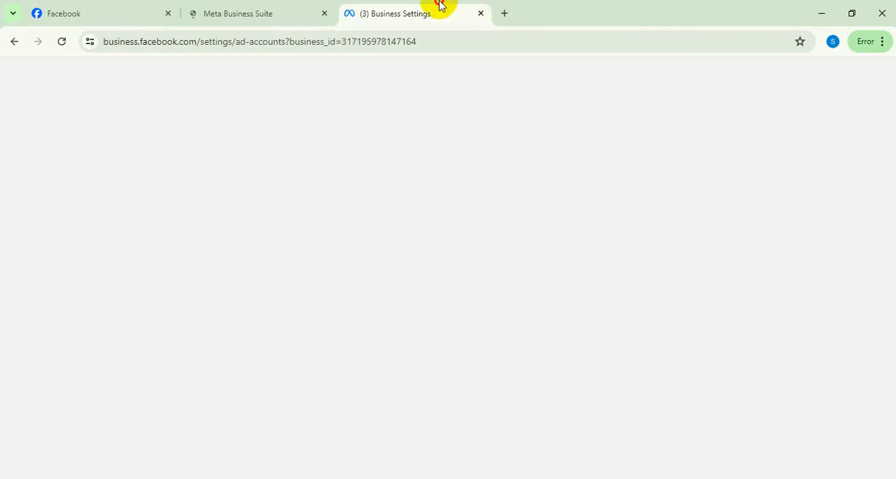
click(65, 42)
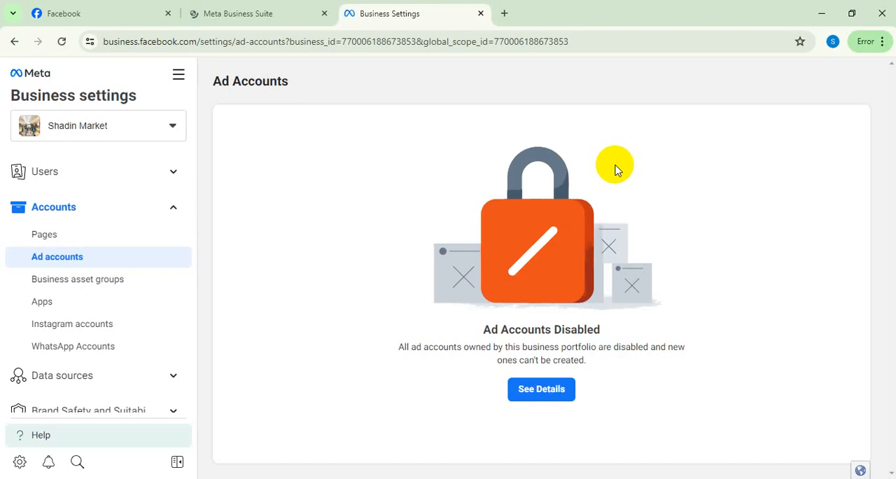
Check the business portfolios and accounts available in Business Settings, dismiss the renaming tip and close the list.
click(174, 126)
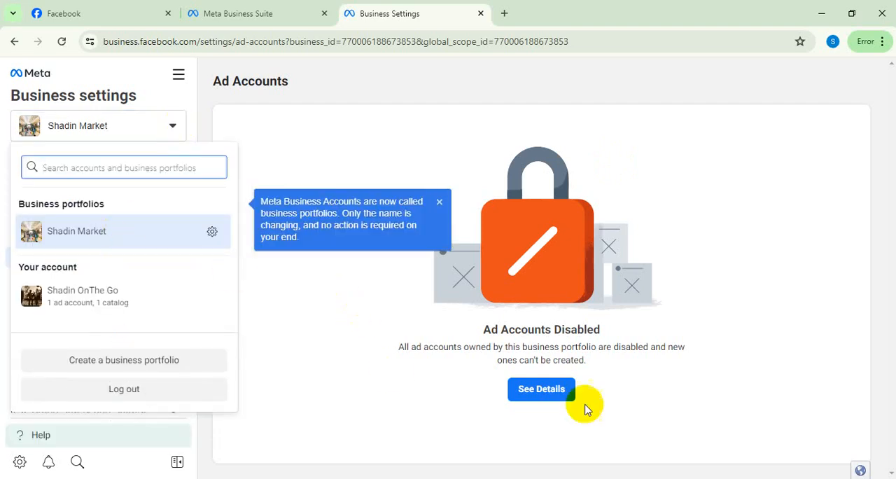
click(439, 203)
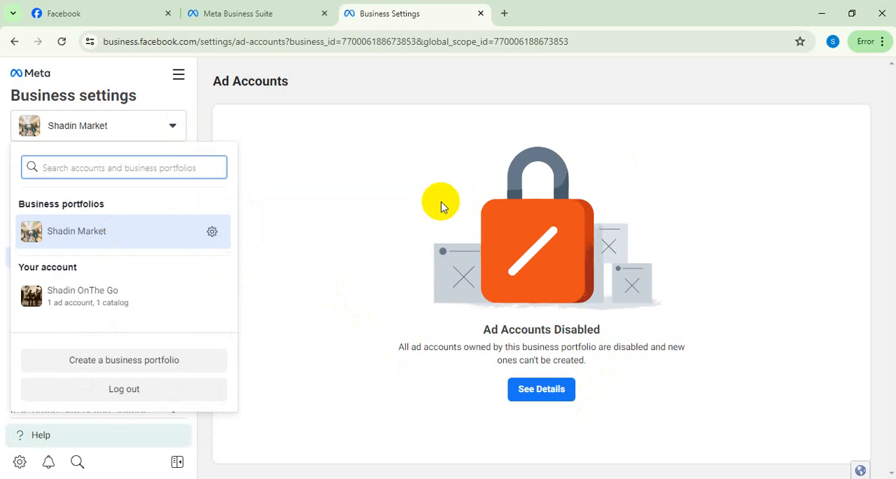
click(415, 181)
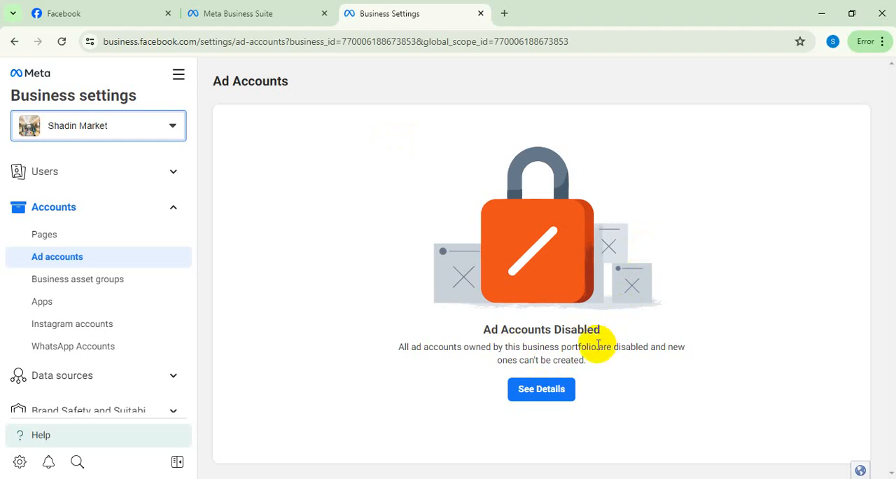
Open the details of the disabled ad accounts and review the business restriction and its review option.
click(558, 393)
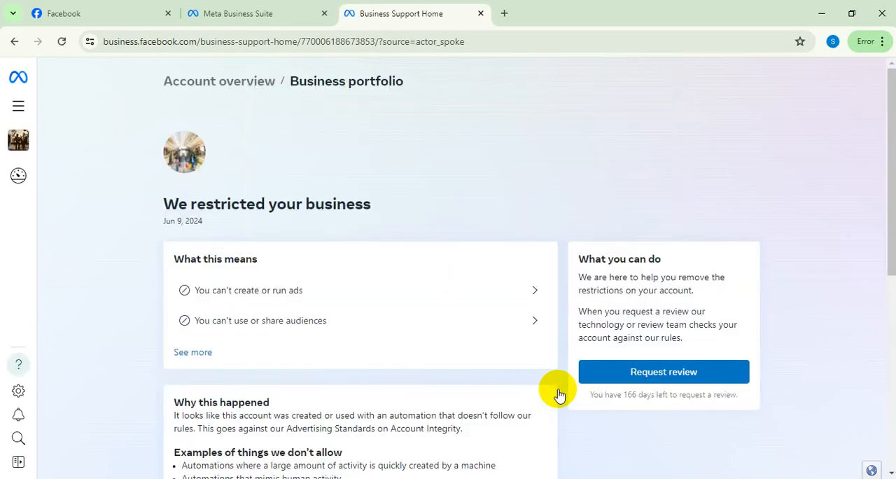
scroll(779, 280, down, 2)
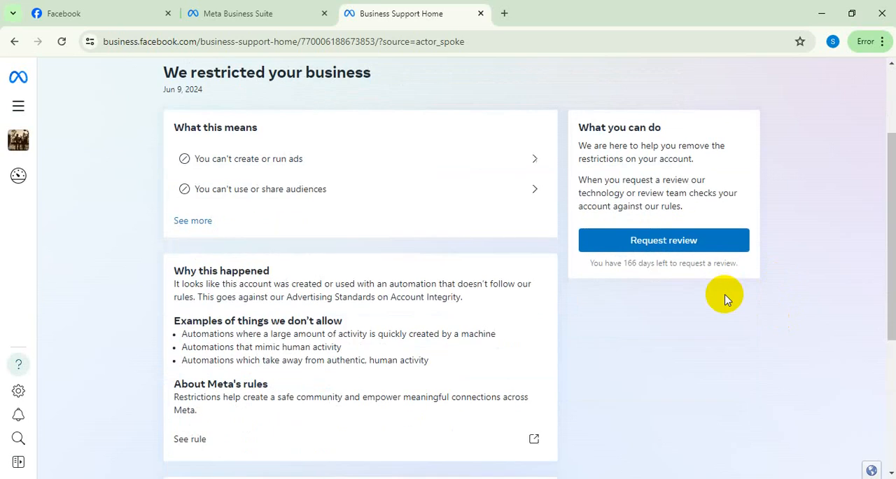
Start a review request for the restricted business, check the ID upload requirement and cancel the request.
click(676, 247)
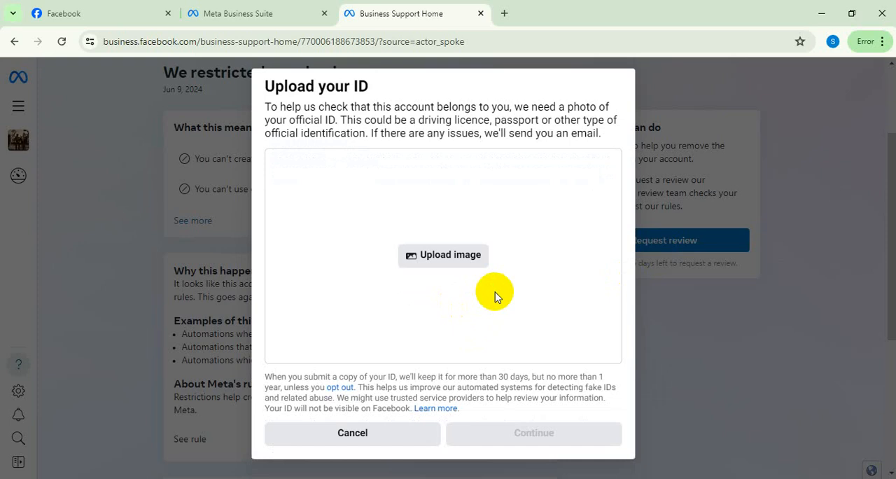
click(348, 437)
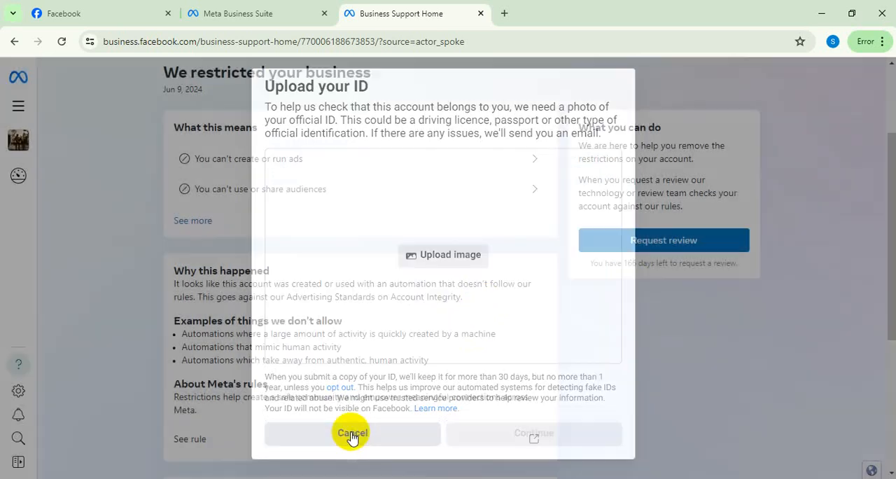
Switch to another Chrome profile and open Facebook there from a Google search for facebook.
click(832, 41)
scroll(809, 225, down, 3)
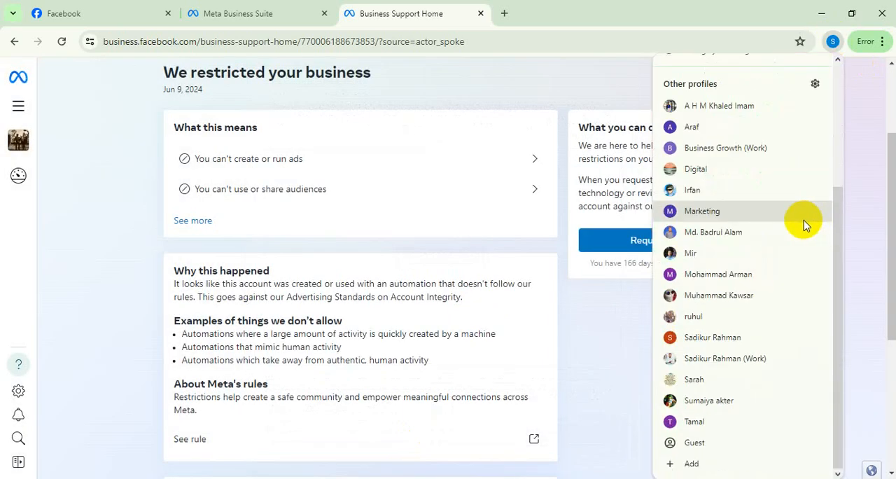
click(698, 300)
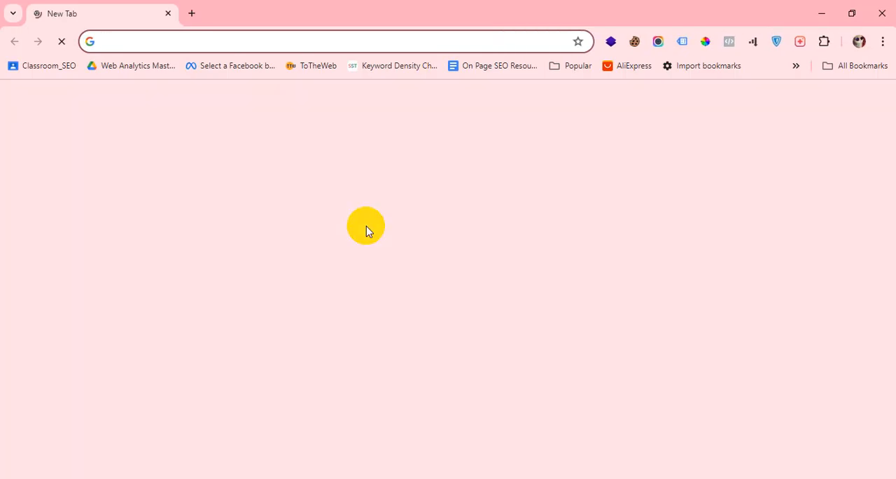
click(360, 288)
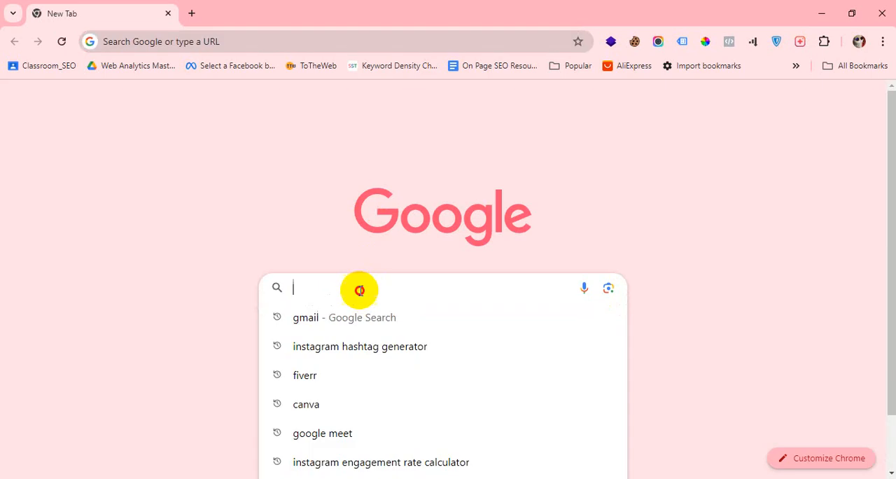
text(face)
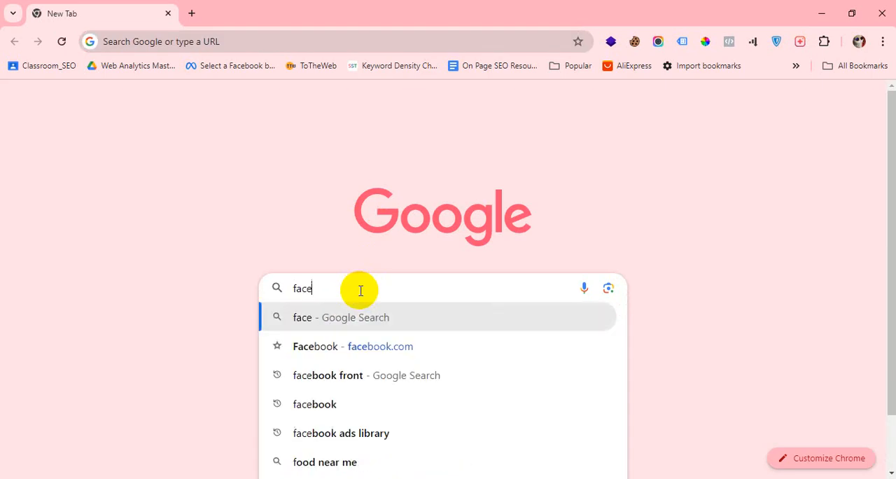
click(337, 350)
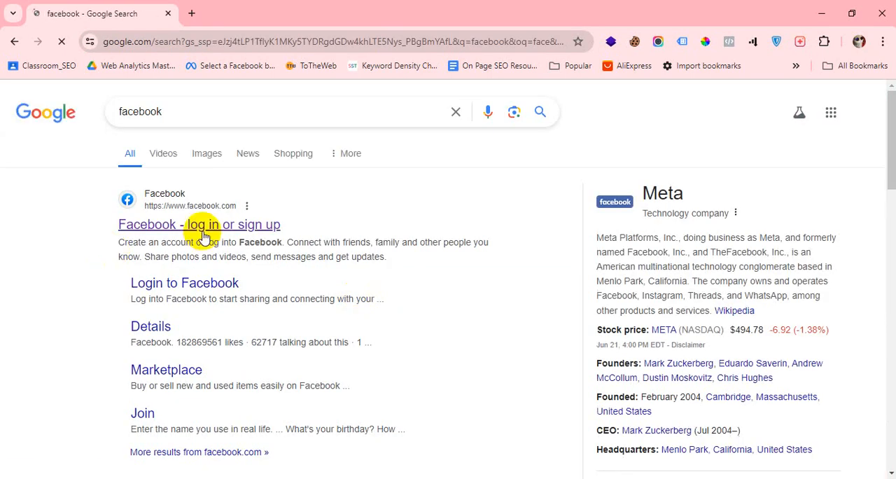
click(202, 234)
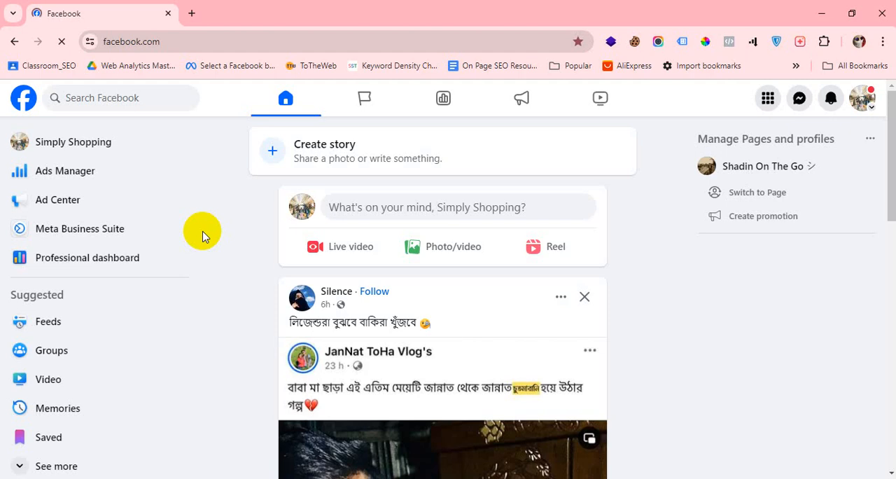
Leave the Simply Shopping session and switch to a different Chrome profile.
click(860, 44)
scroll(764, 220, down, 3)
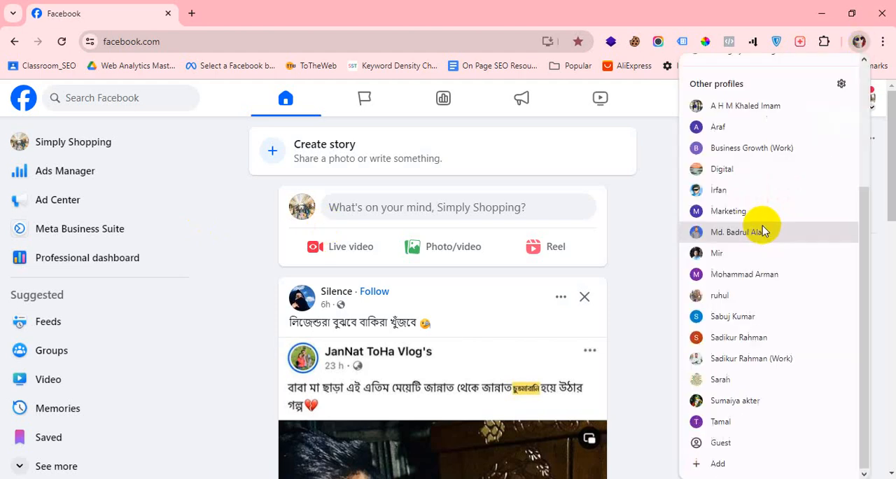
click(736, 360)
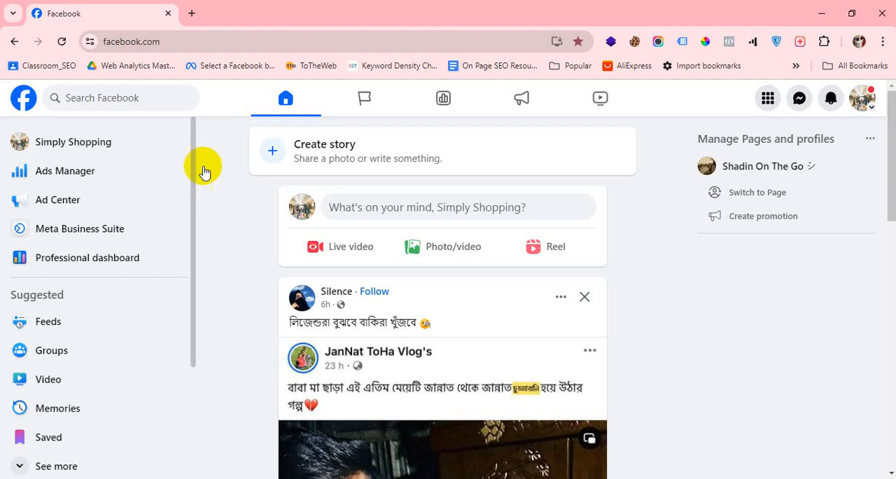
click(864, 100)
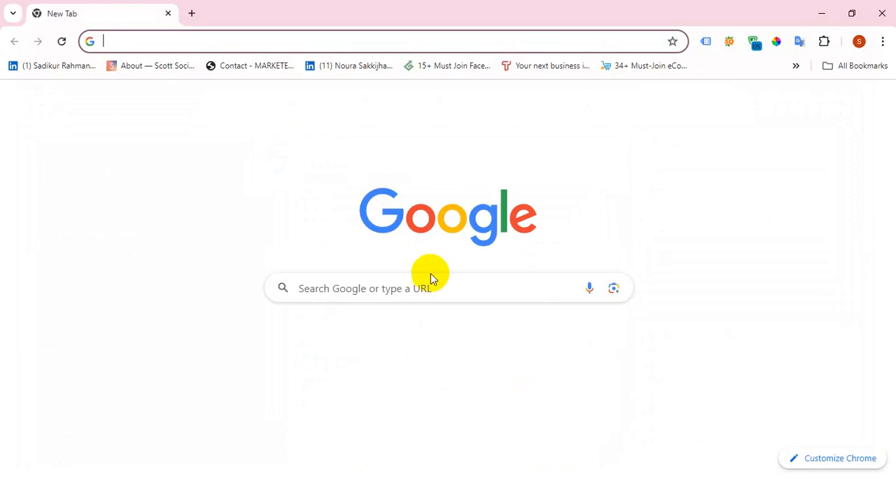
Open Facebook in this profile and check the login form's email and password fields for saved sign-in details.
click(426, 284)
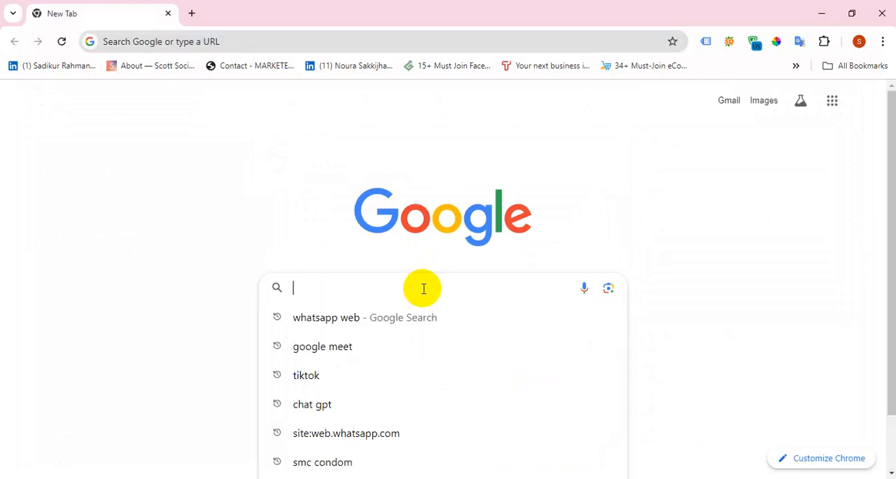
text(face)
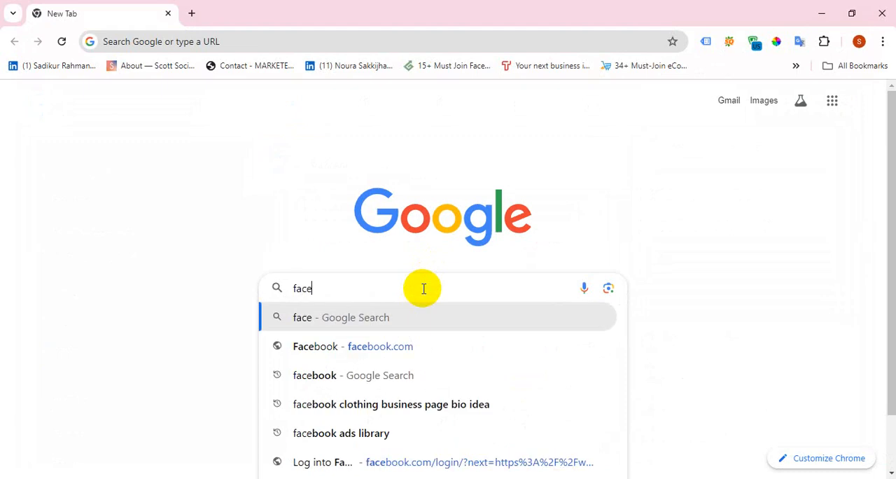
click(344, 349)
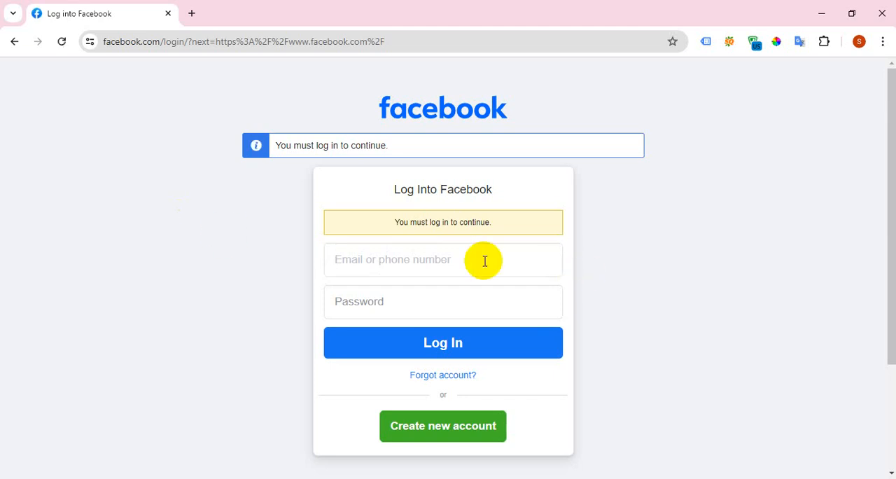
click(485, 261)
click(366, 300)
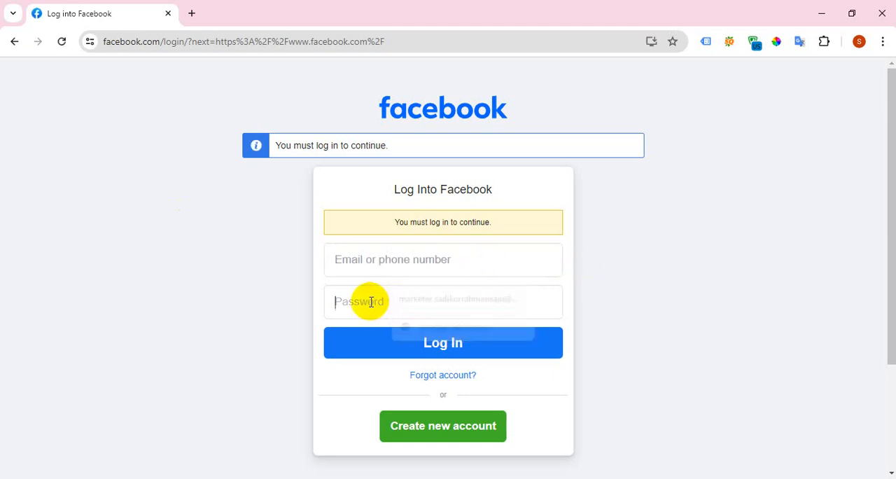
click(390, 260)
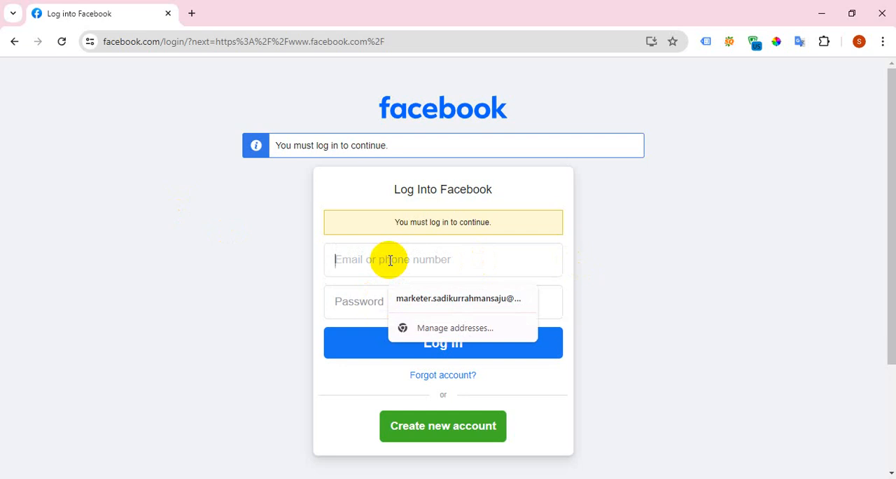
Switch to one more Chrome profile and bring its new window to the front.
click(859, 41)
scroll(774, 315, down, 3)
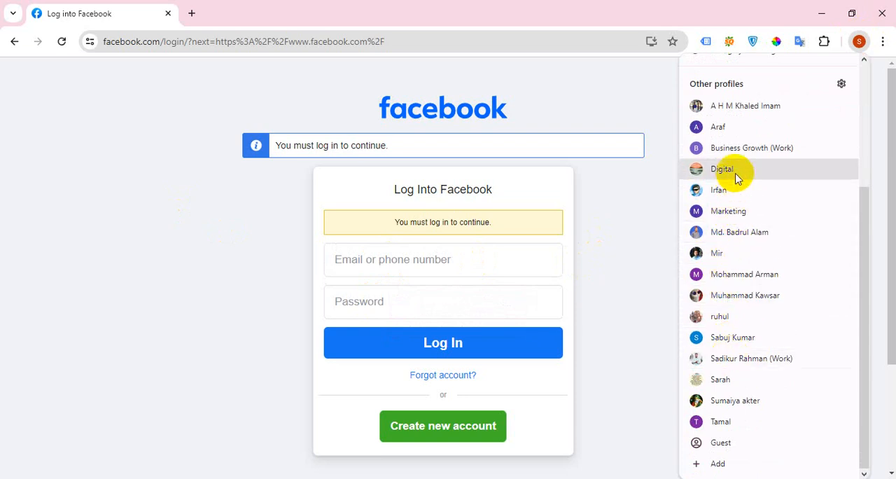
click(740, 255)
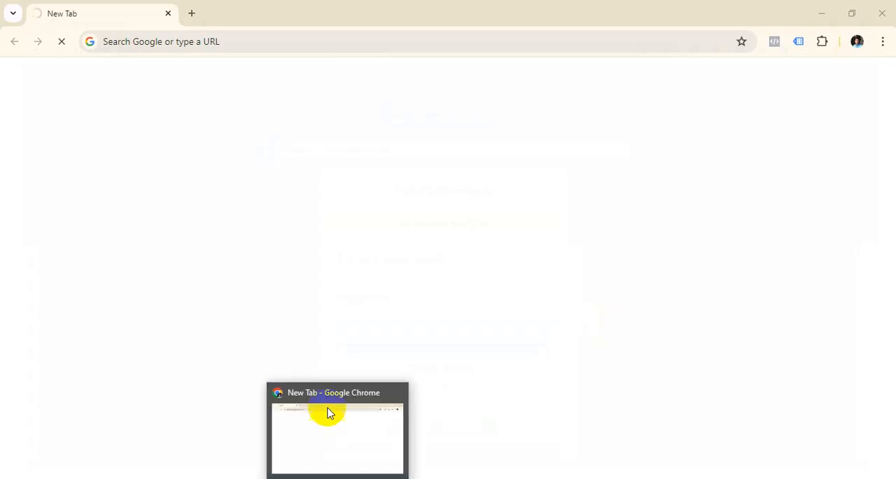
click(330, 413)
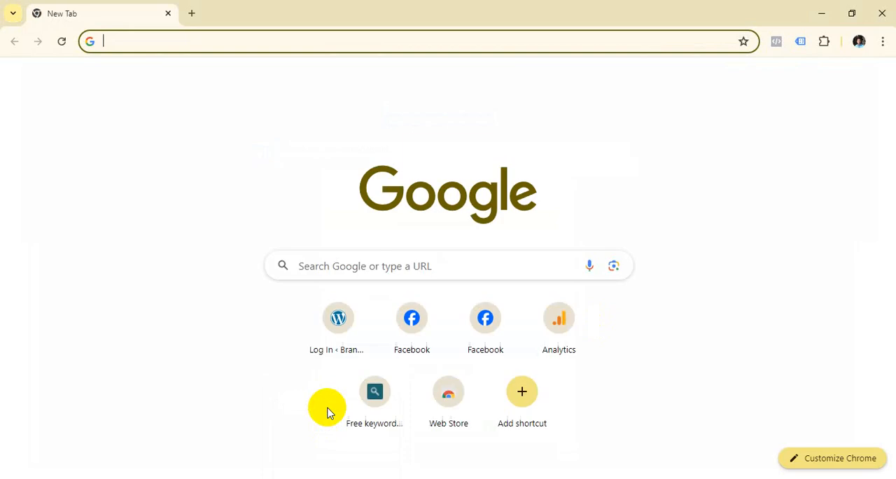
Search Google for facebook and open the "Facebook - log in or sign up" result.
click(367, 267)
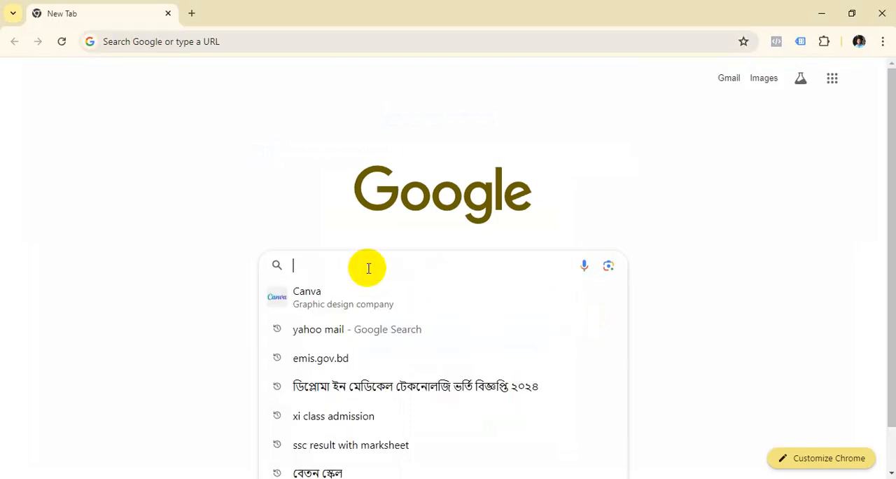
text(fav)
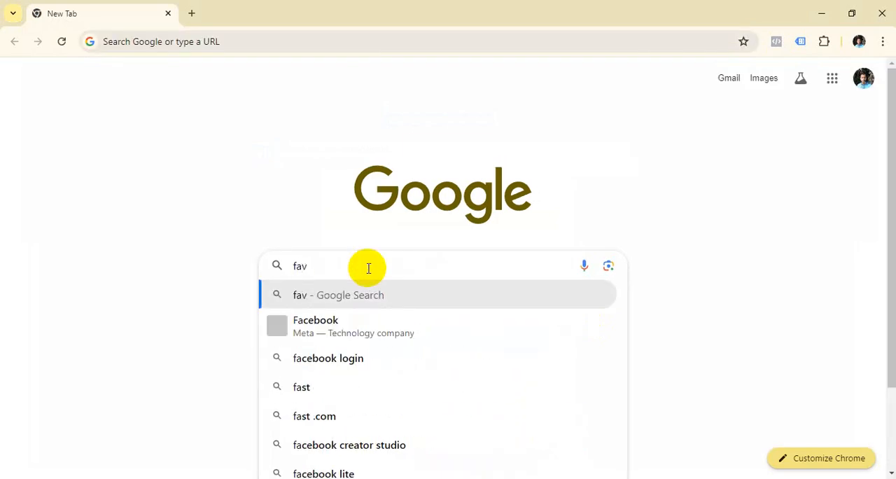
key(BackSpace)
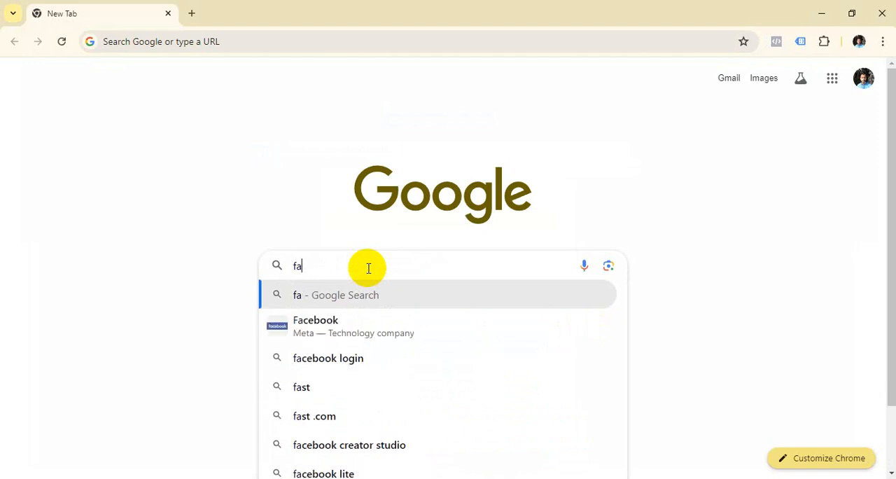
text(cebook)
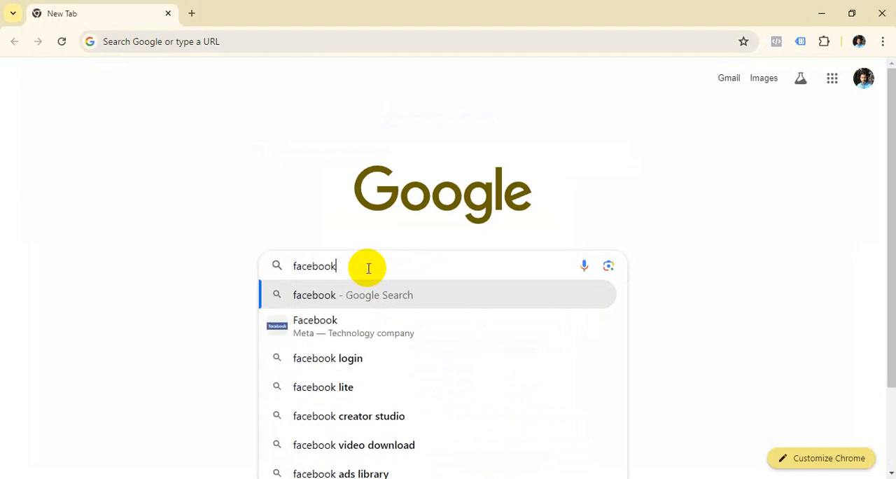
key(Return)
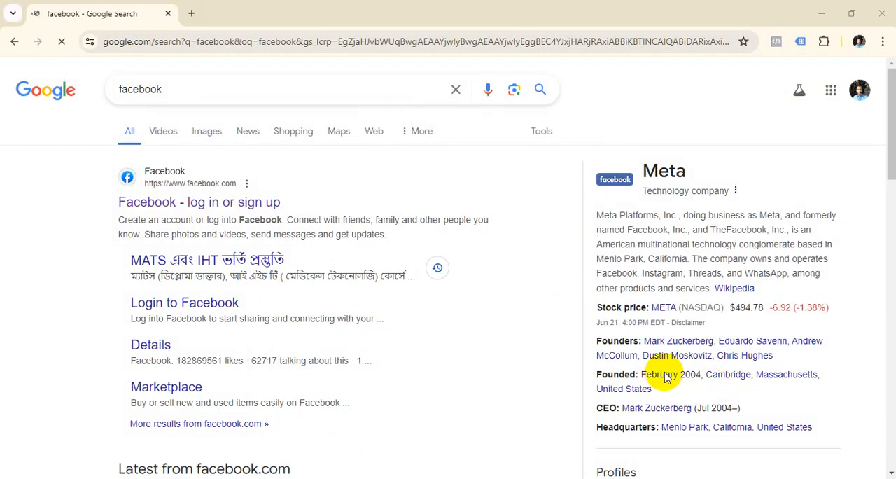
click(229, 205)
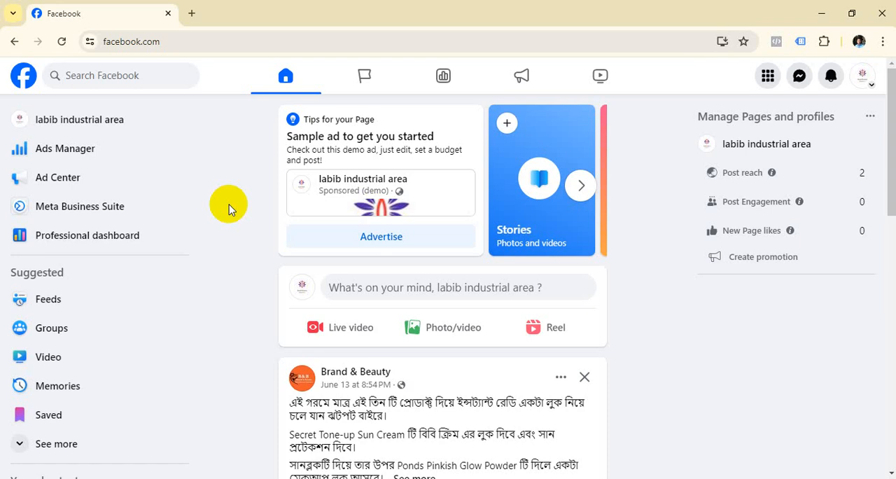
Look through the Facebook home page's shortcuts and open Meta Business Suite.
scroll(80, 437, down, 2)
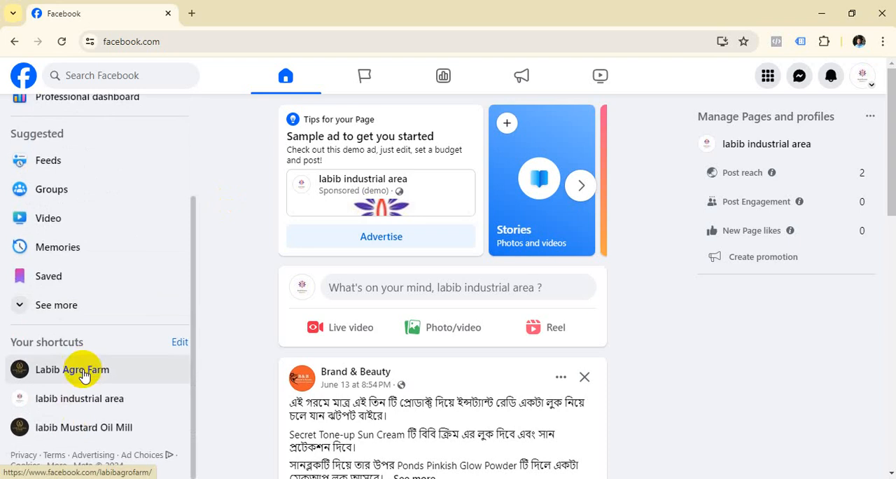
scroll(63, 245, up, 2)
click(87, 216)
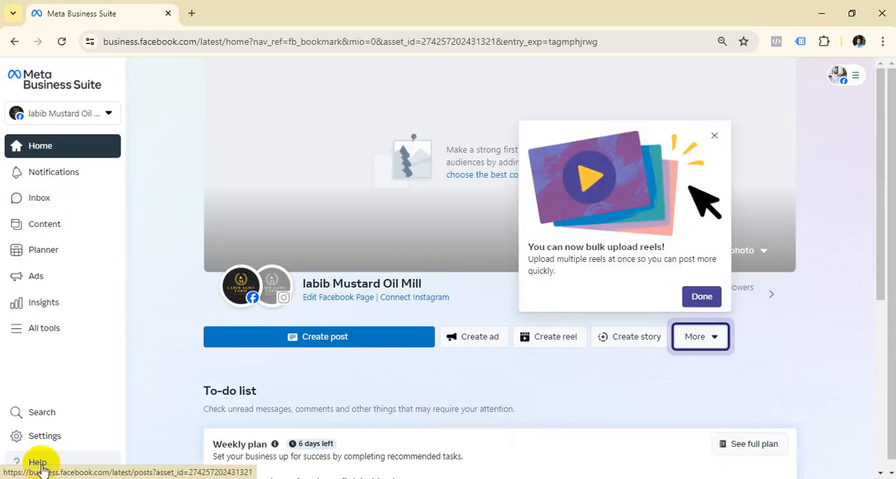
Go from Meta Business Suite to Business Manager and open the portfolio's business settings.
click(38, 462)
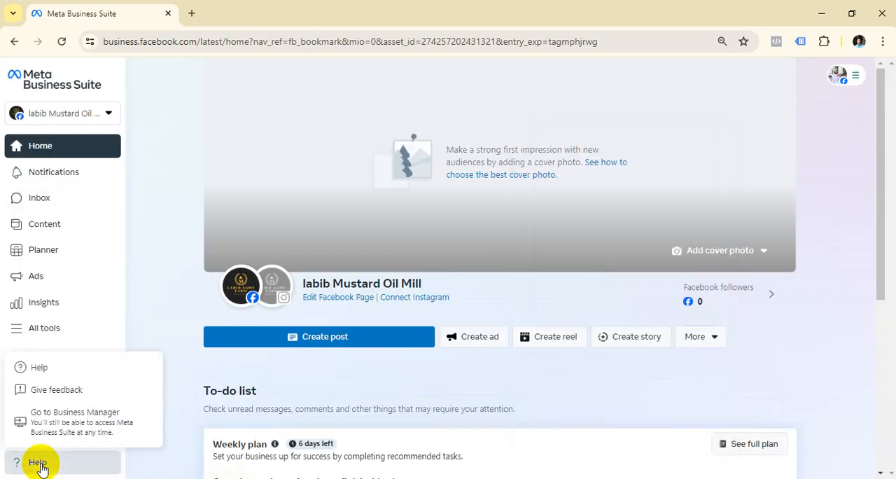
click(65, 429)
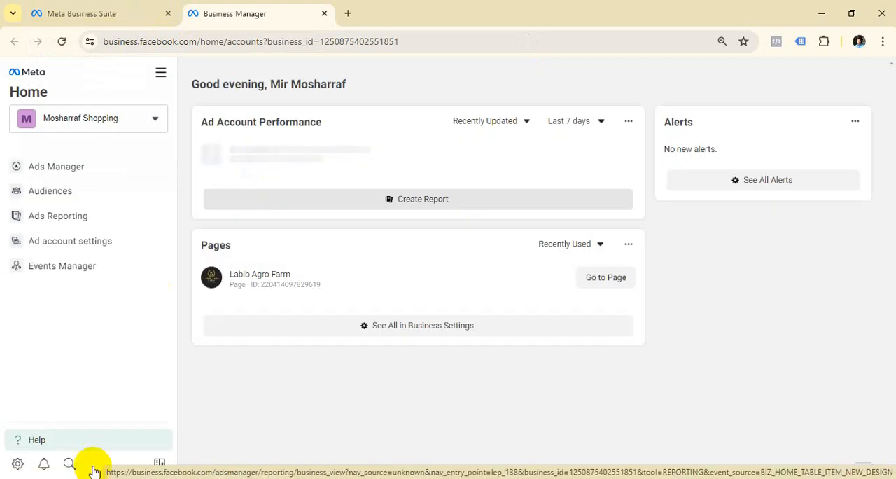
click(18, 465)
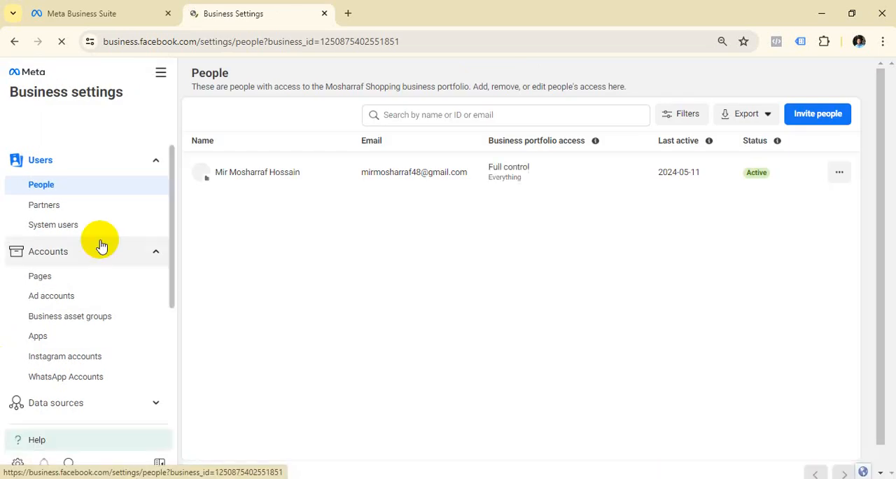
Open the portfolio's ad accounts, review the options for adding an ad account and close them without choosing one.
scroll(101, 246, down, 1)
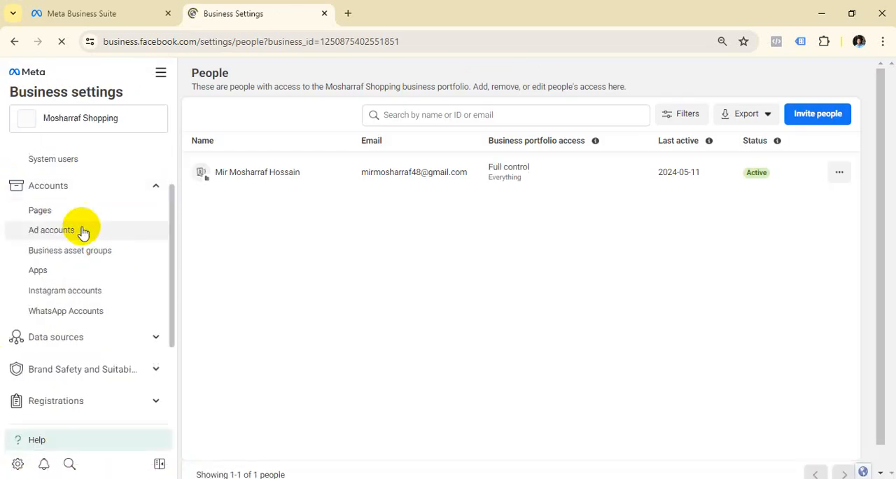
click(82, 232)
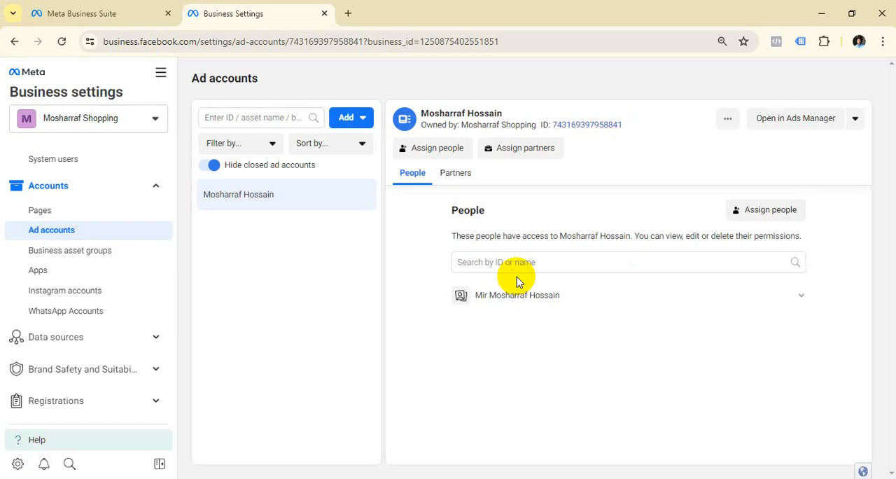
click(362, 121)
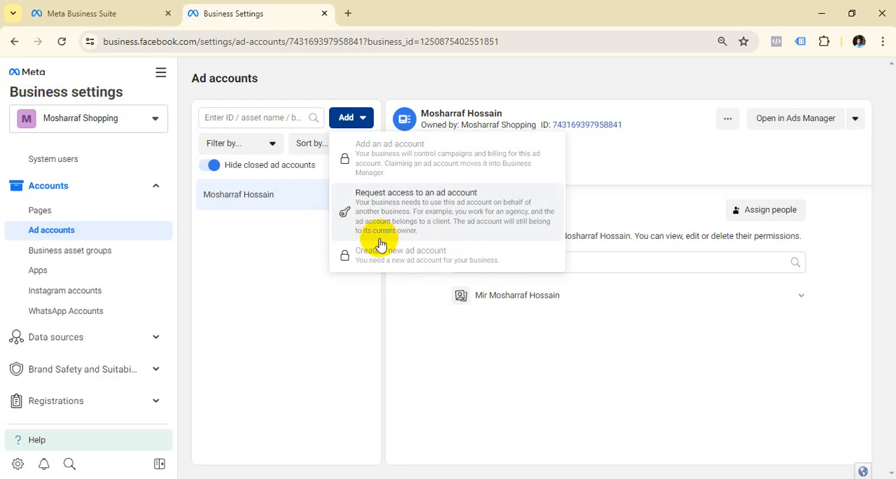
click(267, 273)
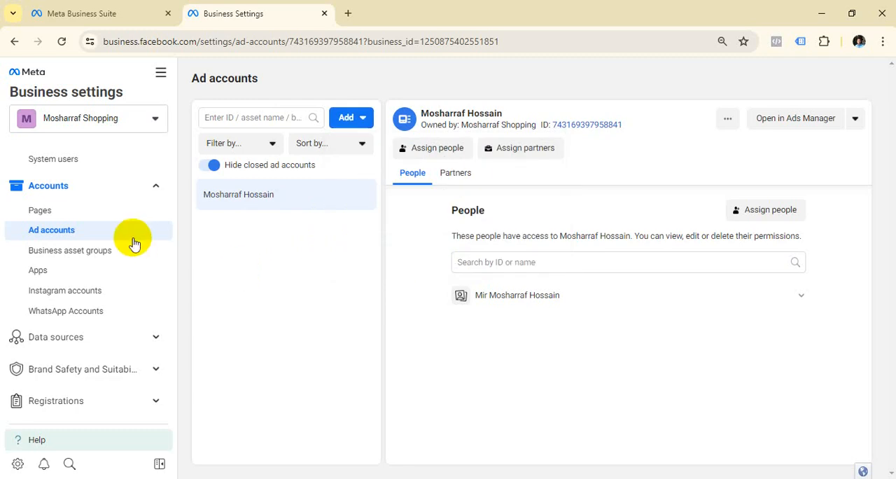
scroll(135, 243, down, 3)
scroll(115, 224, up, 2)
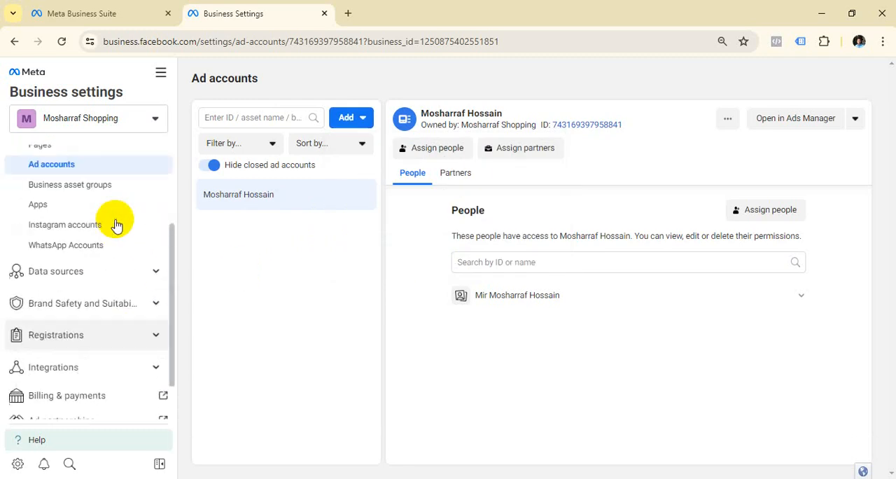
Expand the portfolio's data sources, check the Pixels page and open Datasets.
click(150, 270)
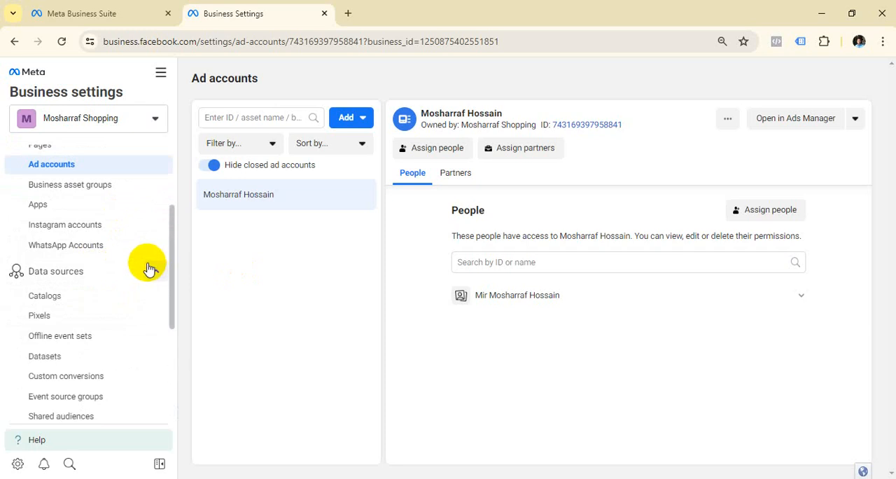
scroll(145, 262, down, 2)
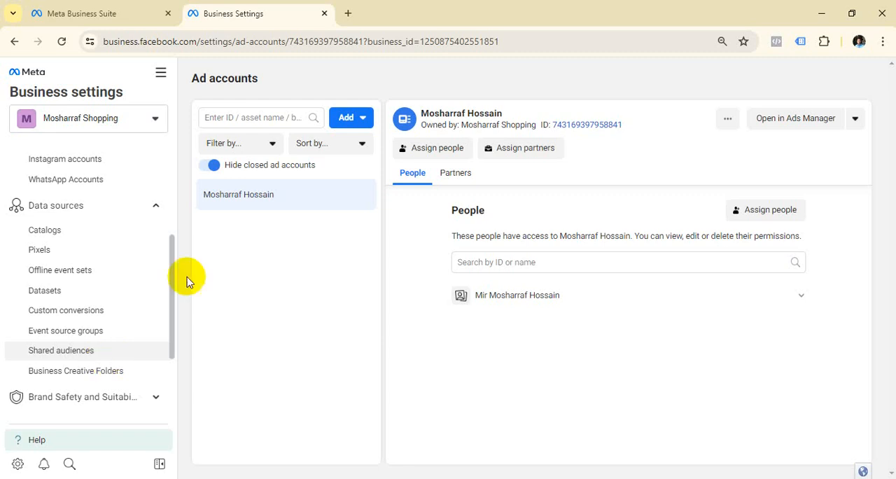
click(38, 251)
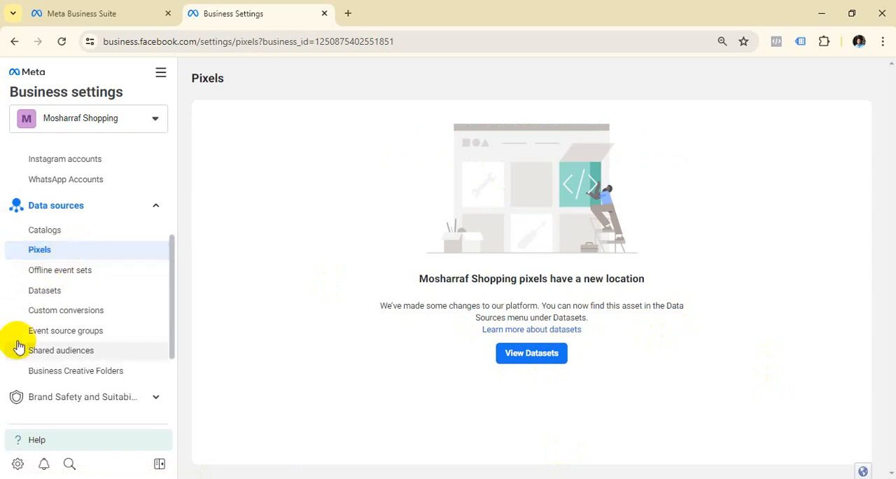
click(45, 291)
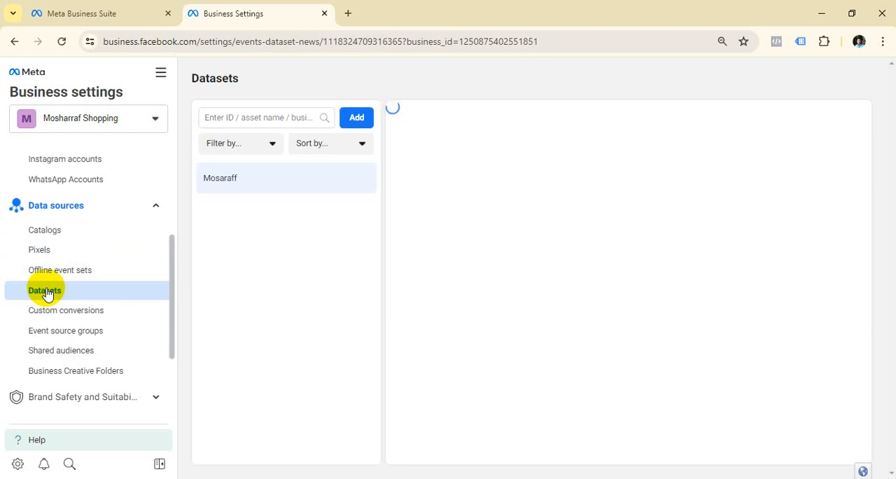
Create a new dataset in the portfolio, naming it with the client's full name.
click(363, 121)
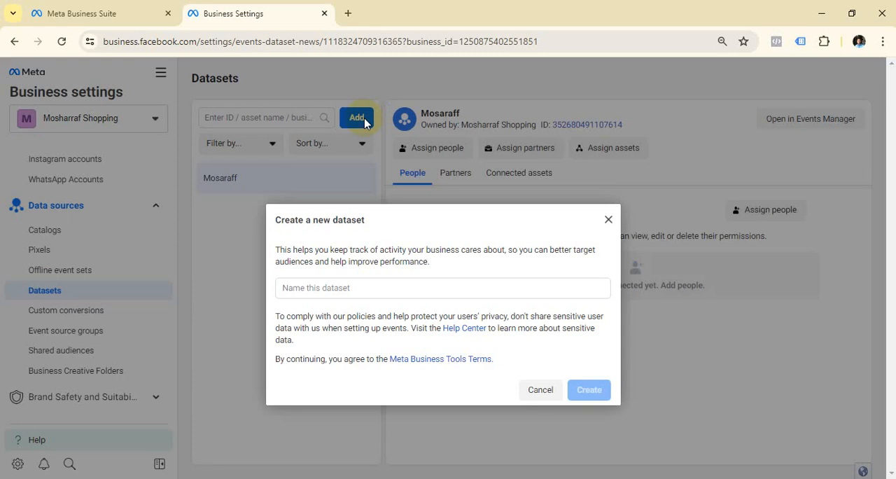
click(374, 286)
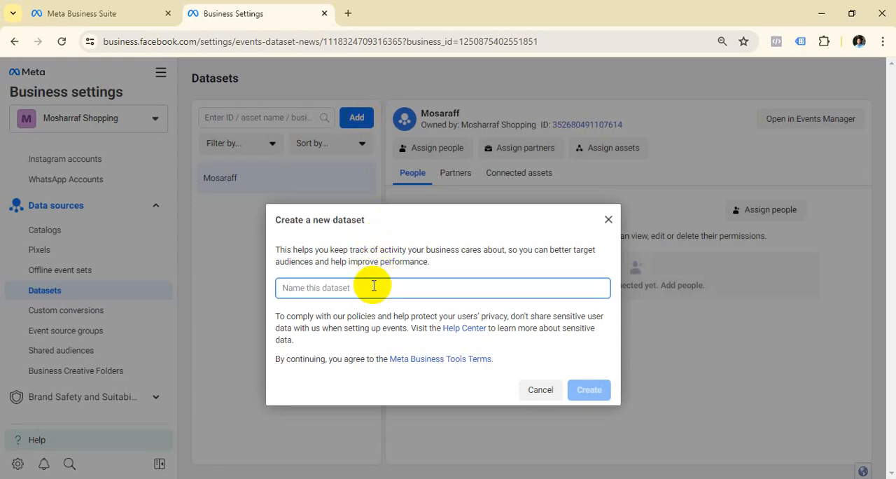
text(SA)
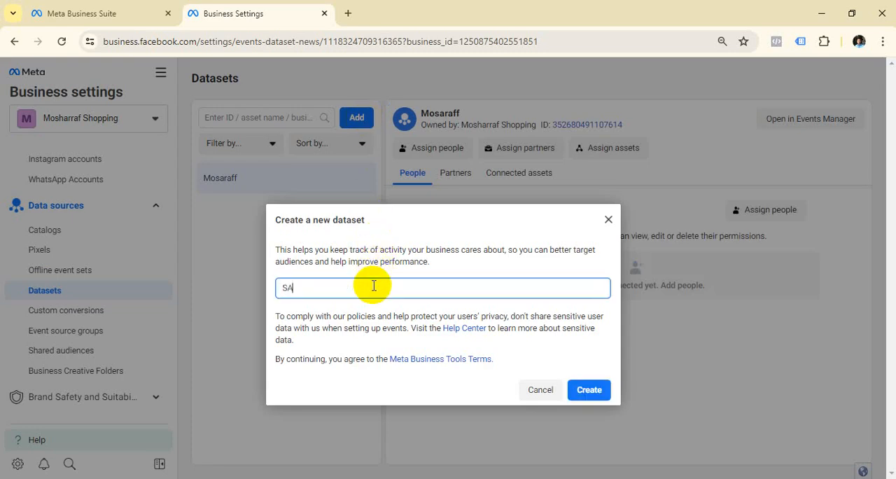
text(buj)
key(BackSpace)
key(BackSpace)
key(BackSpace)
key(BackSpace)
click(595, 390)
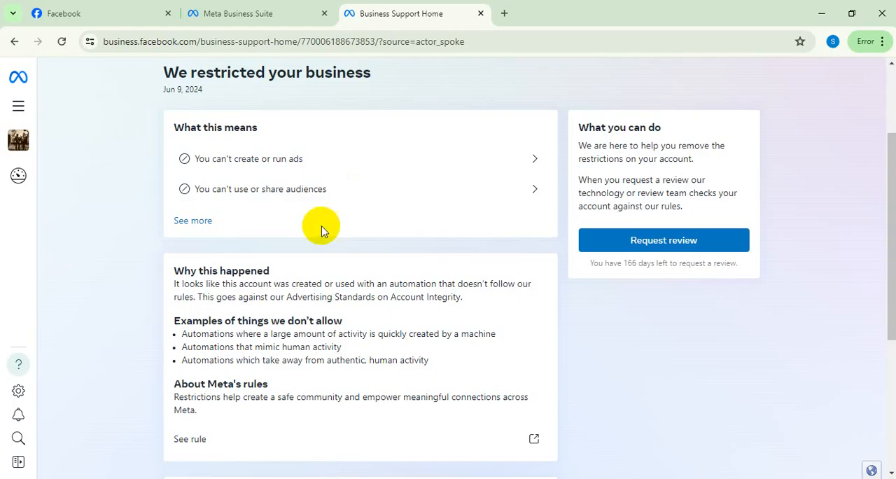
Close the Business Support Home and Meta Business Suite tabs in the other window, and open the client's Chrome profile.
scroll(320, 226, up, 3)
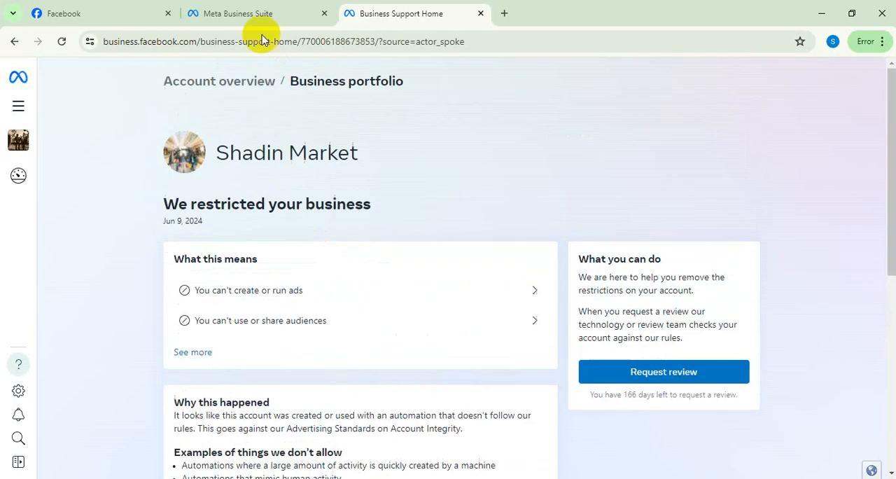
click(481, 15)
click(325, 14)
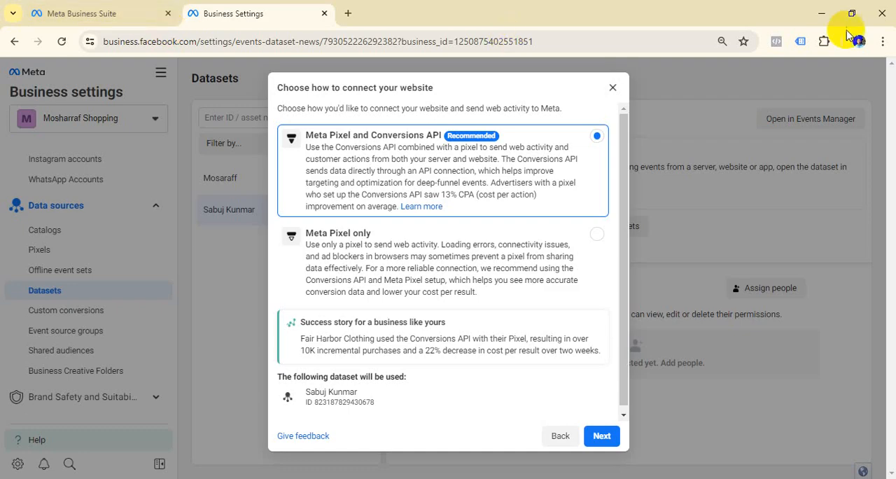
click(859, 42)
scroll(777, 280, down, 3)
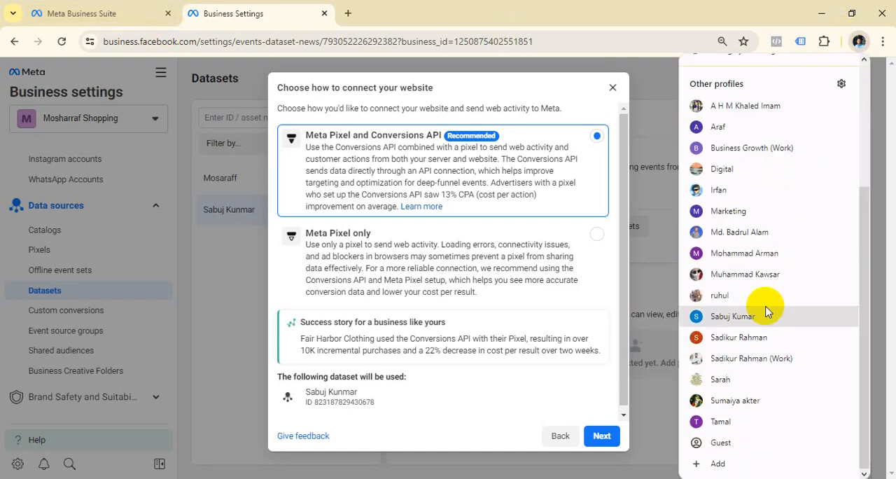
click(733, 317)
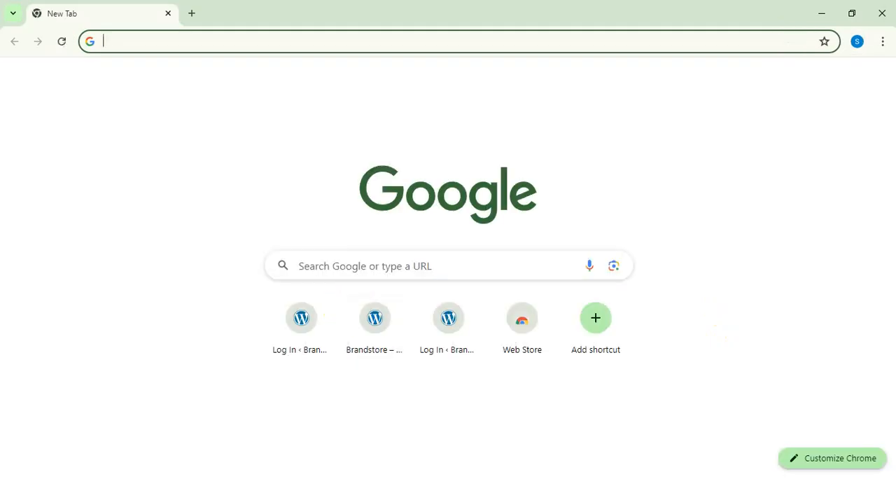
Open the first Brandstore log-in shortcut and copy the address of its wp-login.php page.
click(314, 336)
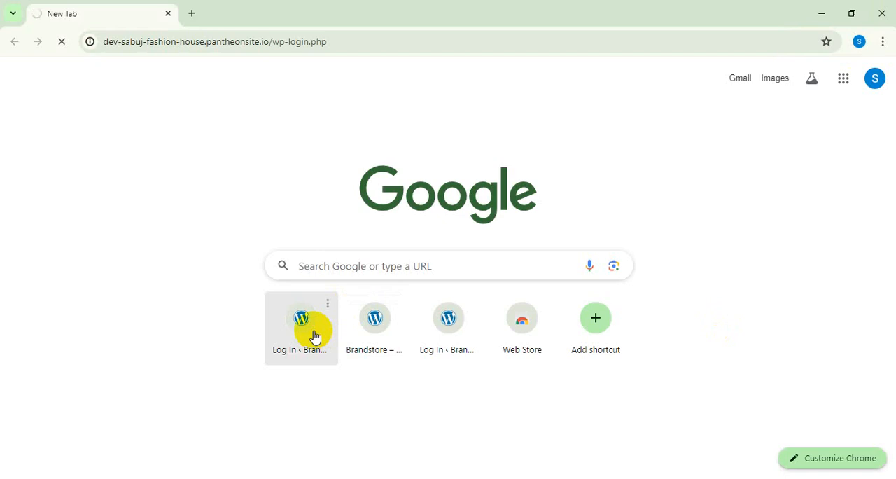
click(346, 40)
right_click(346, 40)
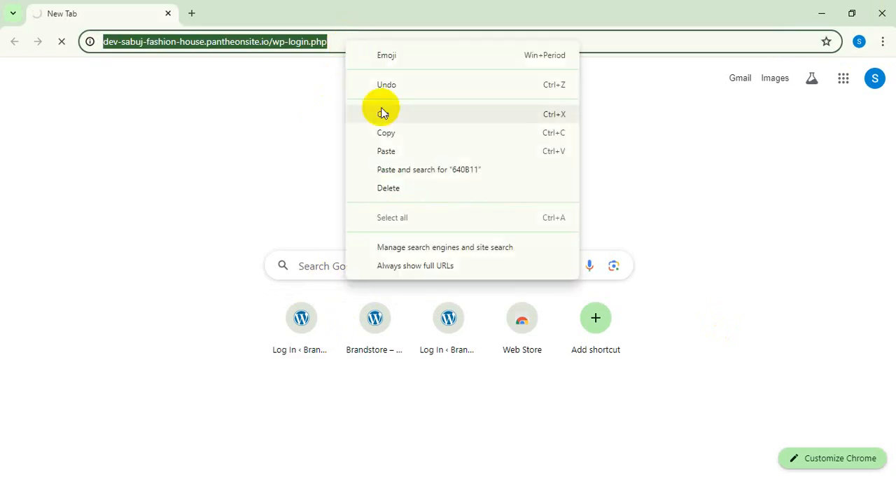
click(396, 135)
click(354, 152)
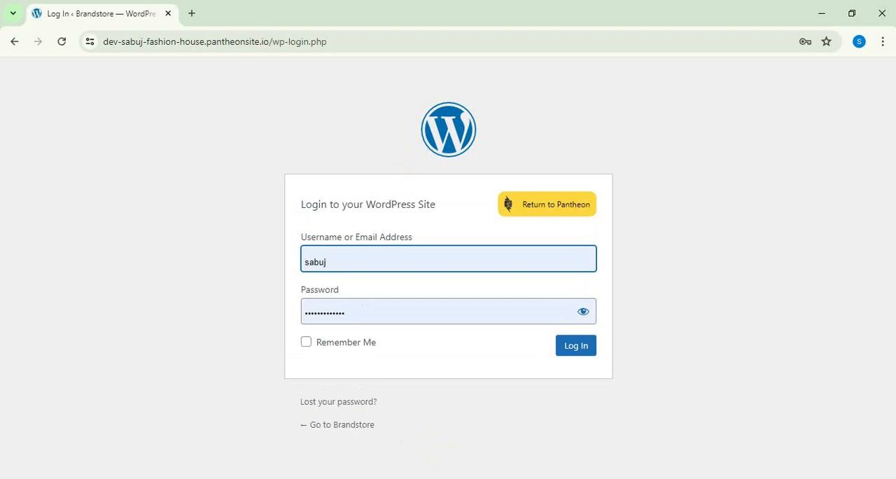
Reveal the saved password on the WordPress login form and copy it.
click(582, 311)
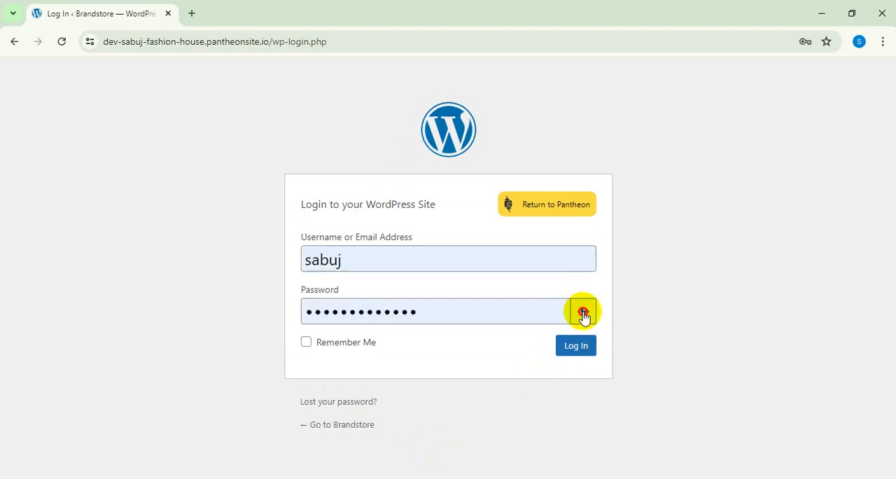
click(419, 317)
triple_click(334, 298)
right_click(330, 315)
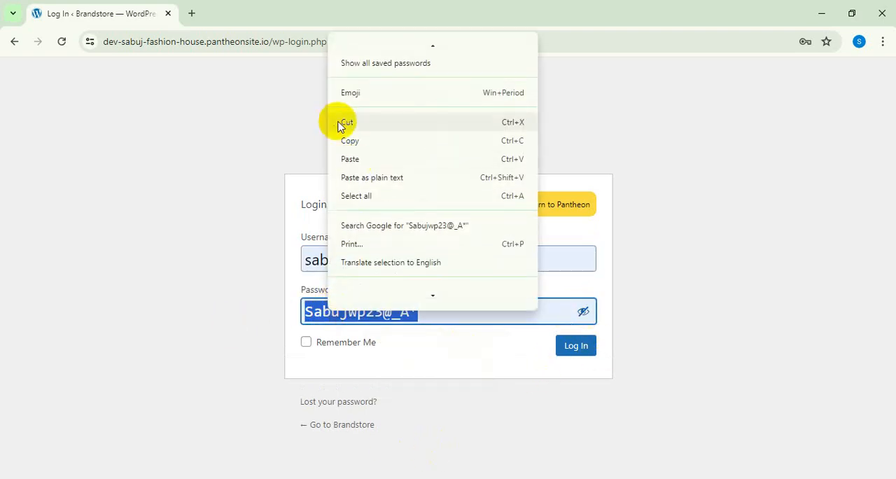
click(350, 141)
Copy the username from the WordPress login form and close that profile's browser window.
click(350, 257)
drag(350, 257, 264, 268)
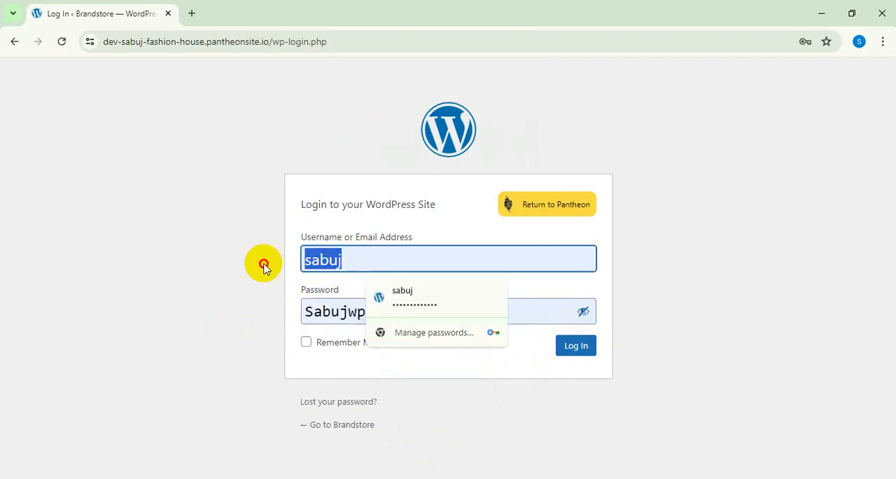
right_click(311, 257)
click(340, 94)
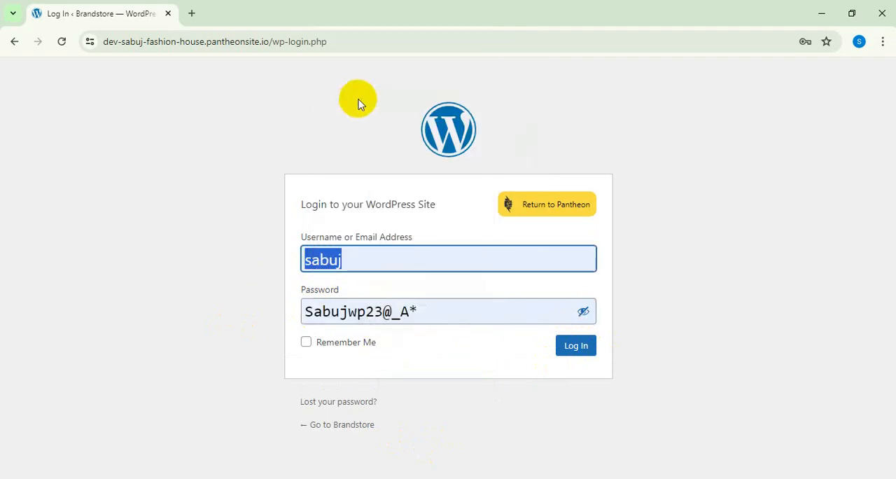
click(886, 13)
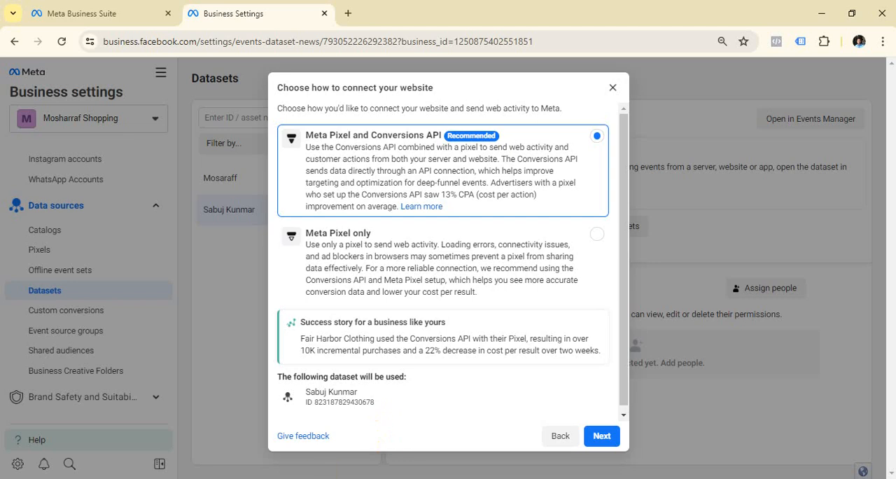
Load the copied Brandstore wp-login.php address from the clipboard history in a new tab beside Business Settings.
click(349, 13)
click(122, 40)
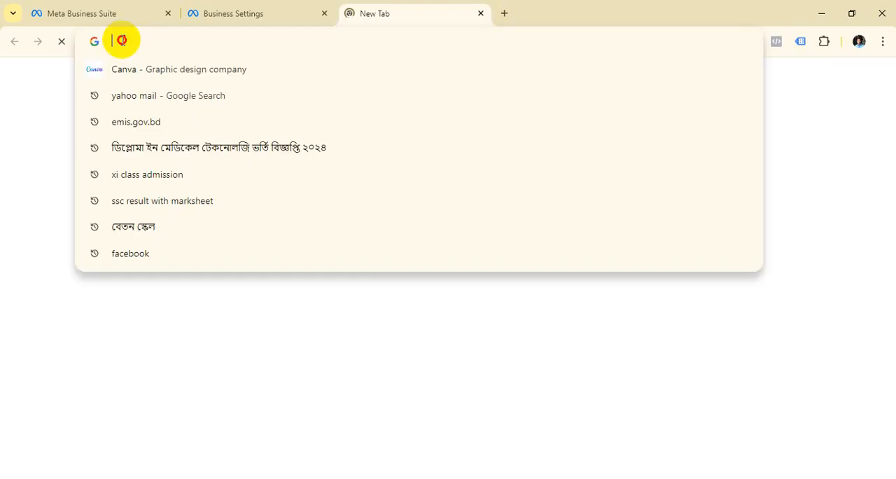
key(ctrl+v)
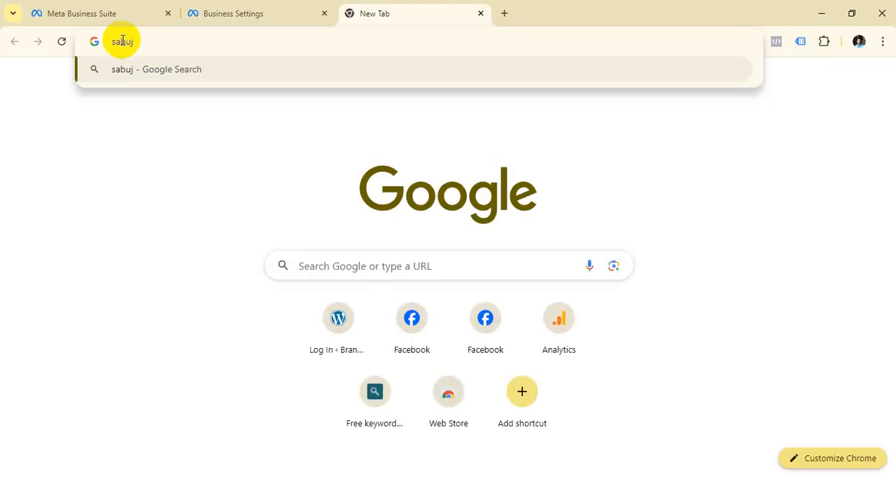
key(BackSpace)
key(BackSpace)
key(BackSpace)
key(BackSpace)
key(BackSpace)
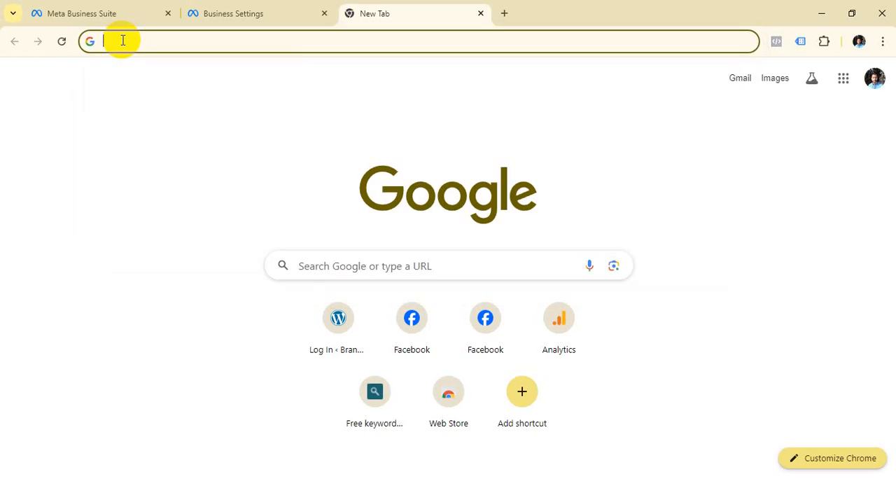
key(super+v)
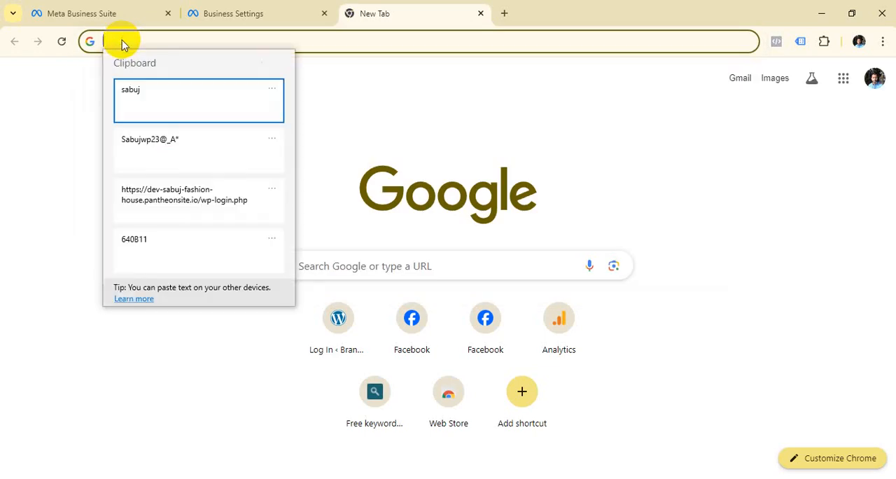
click(176, 202)
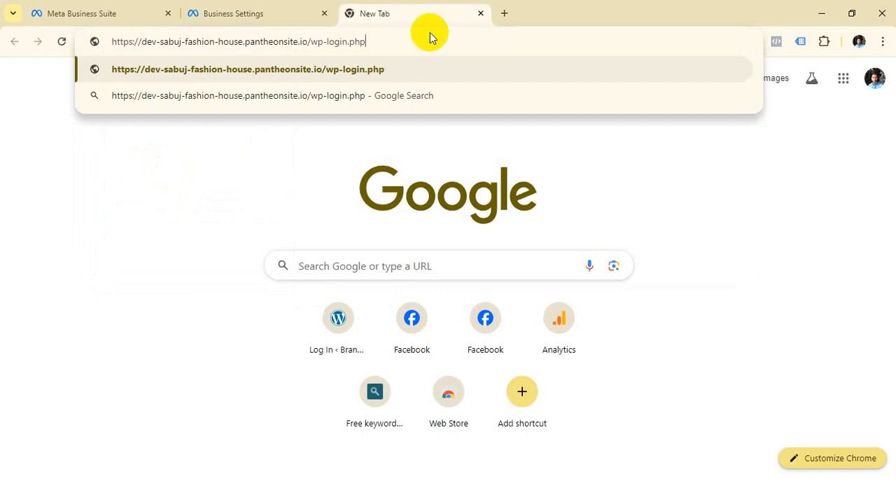
key(Return)
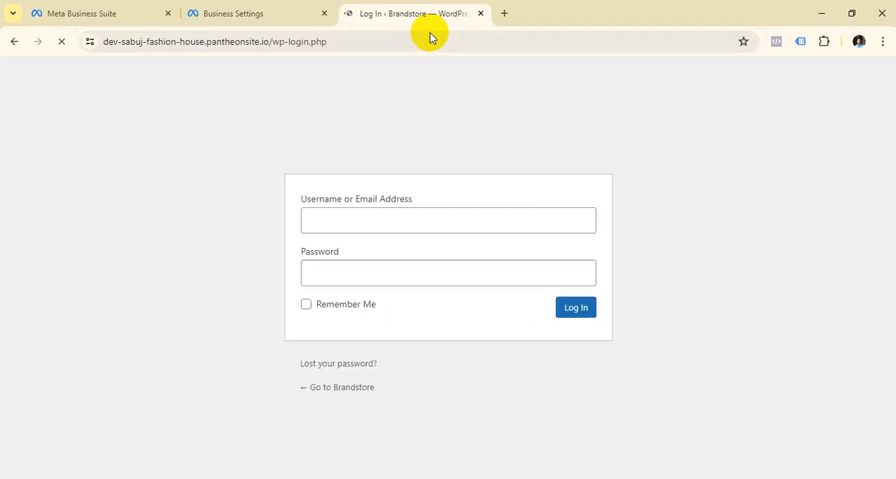
Log in to the Brandstore WordPress site with the copied username and account password.
click(328, 263)
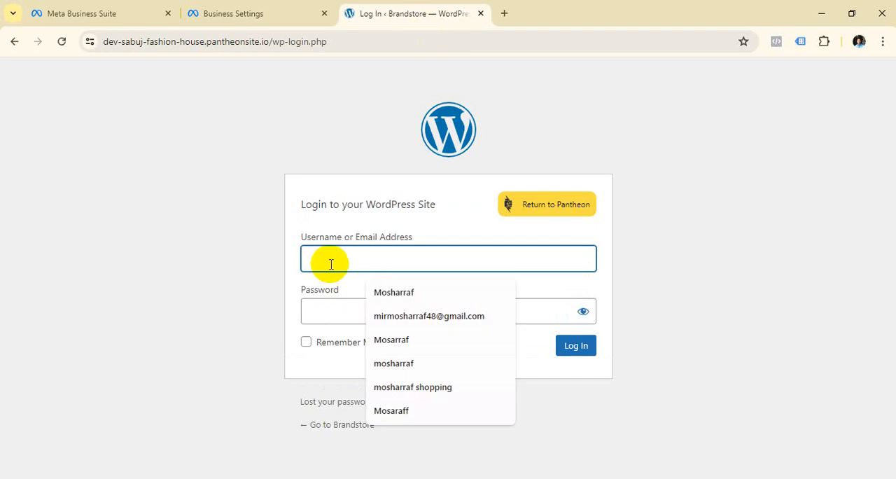
key(super+v)
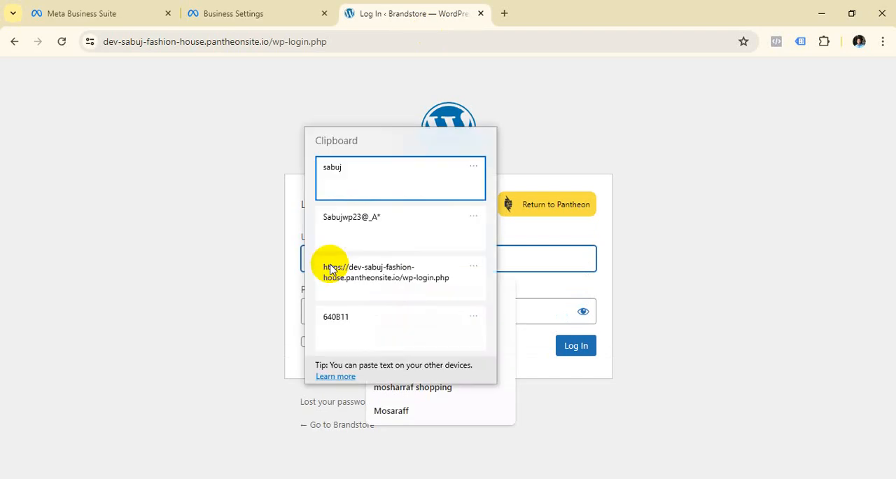
click(355, 180)
click(361, 309)
key(super+v)
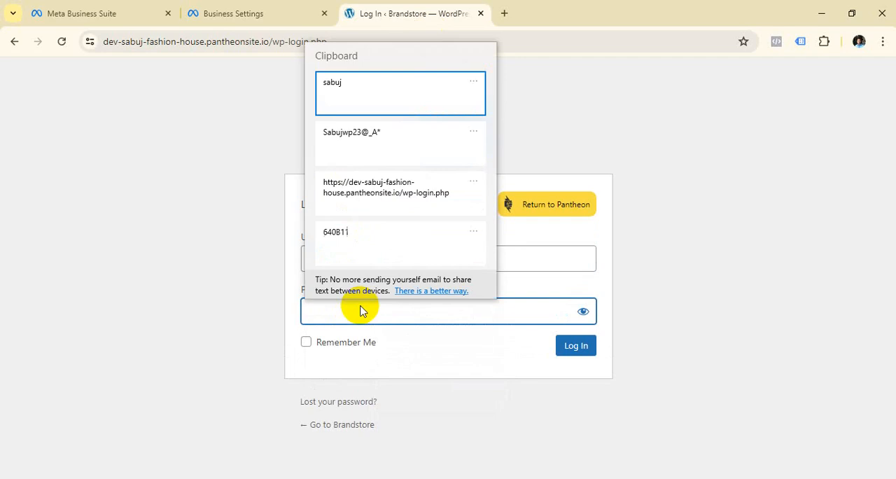
click(376, 154)
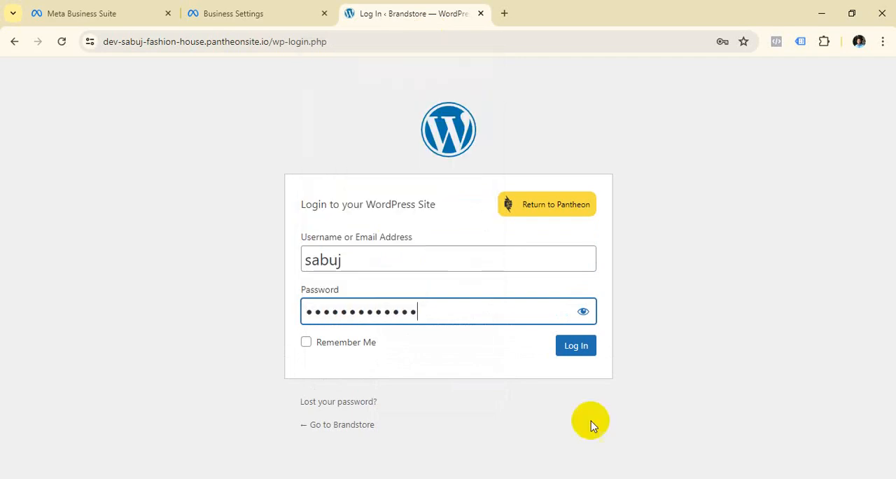
click(584, 350)
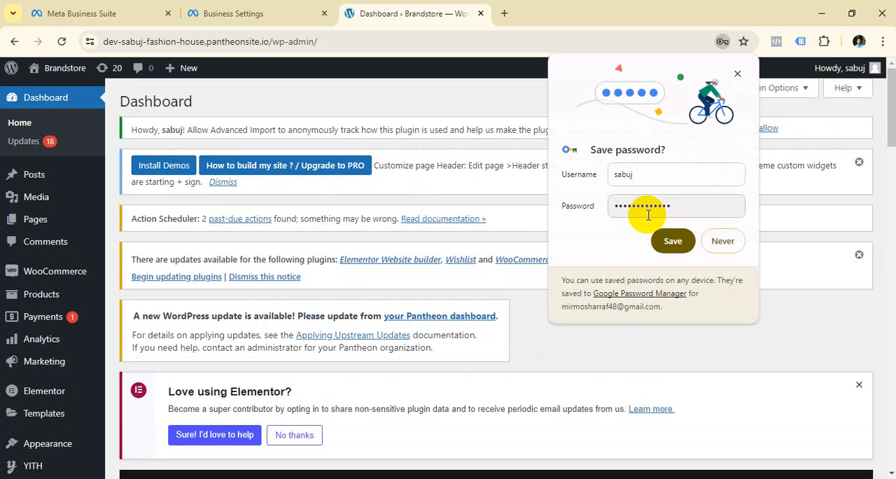
Visit the Brandstore site's front end from the WordPress dashboard.
mouse_move(75, 70)
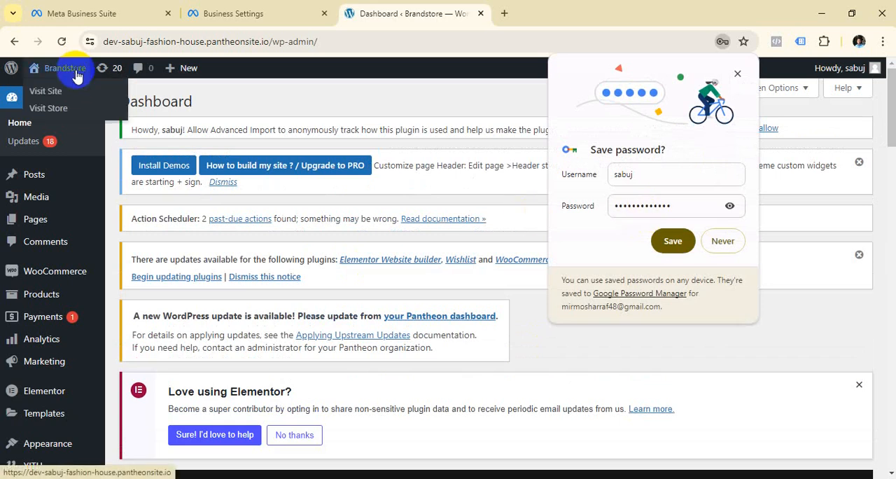
right_click(60, 117)
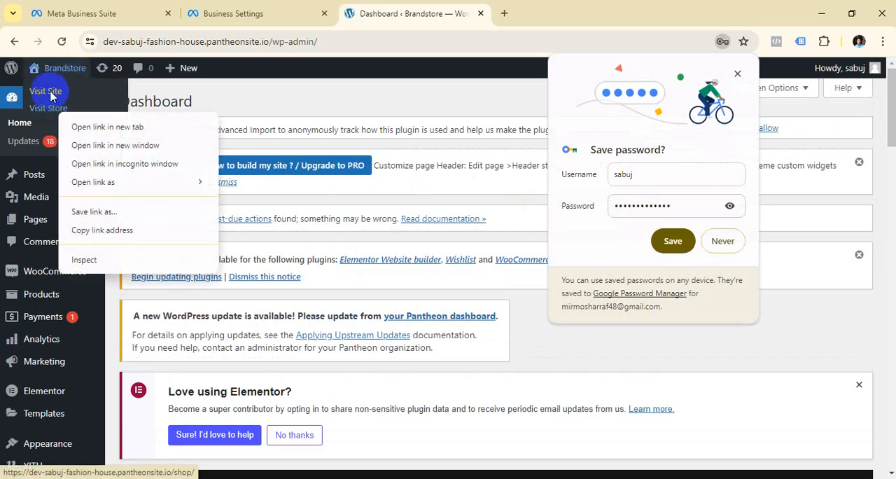
click(52, 96)
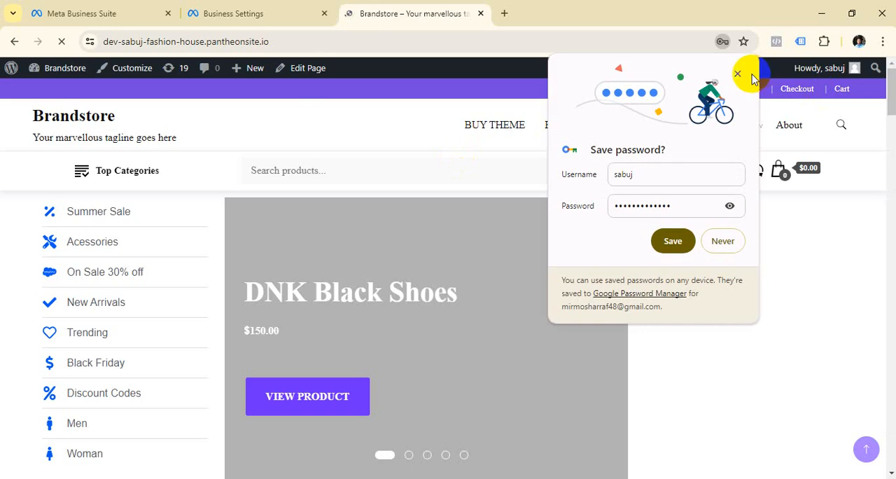
Dismiss the password-saving prompt and copy the Brandstore site's front-end address.
click(737, 74)
click(291, 41)
right_click(292, 42)
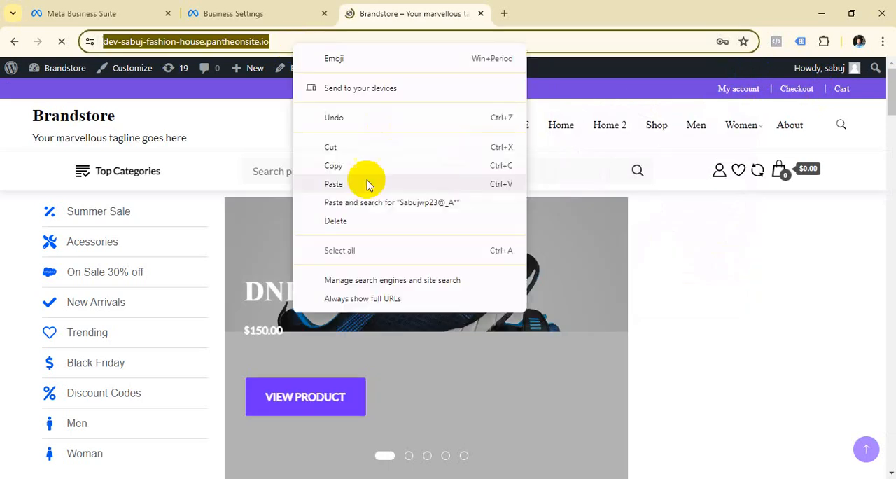
click(343, 166)
scroll(411, 216, down, 7)
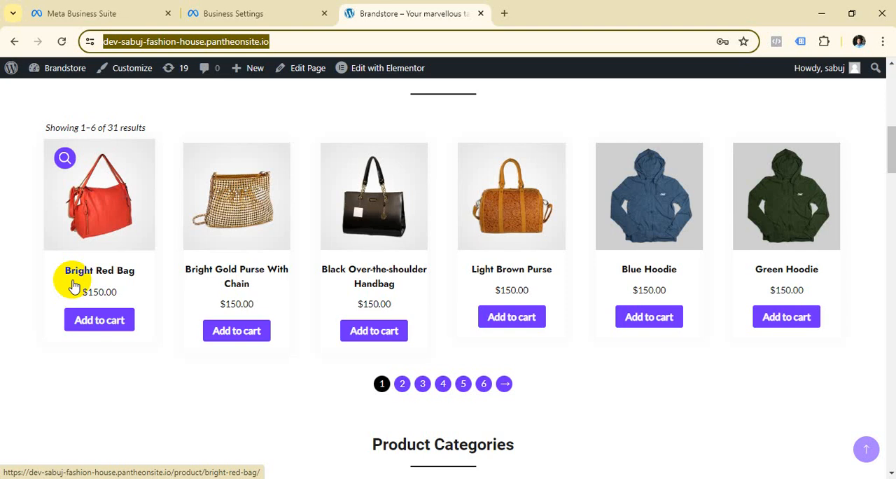
scroll(621, 201, up, 5)
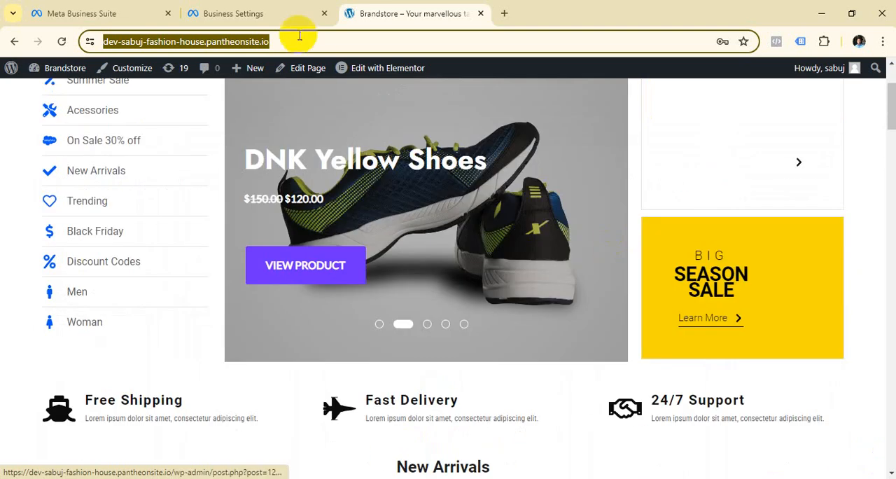
right_click(301, 37)
click(344, 159)
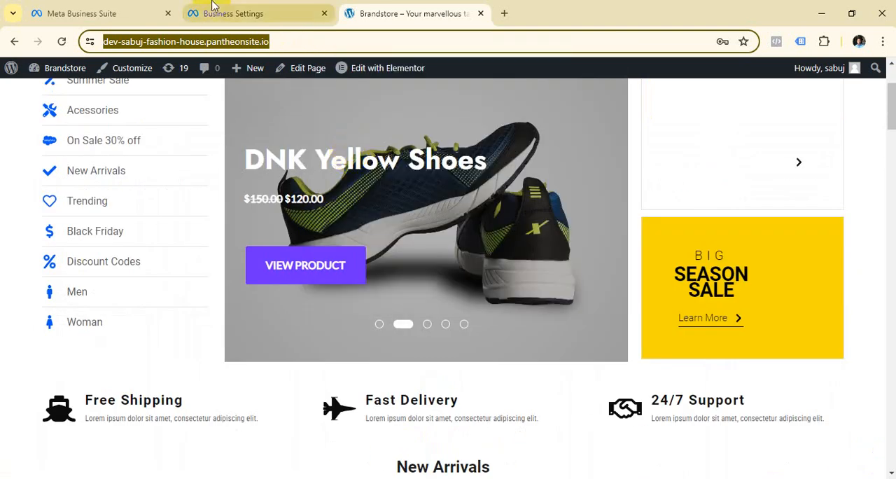
click(212, 7)
scroll(413, 277, down, 1)
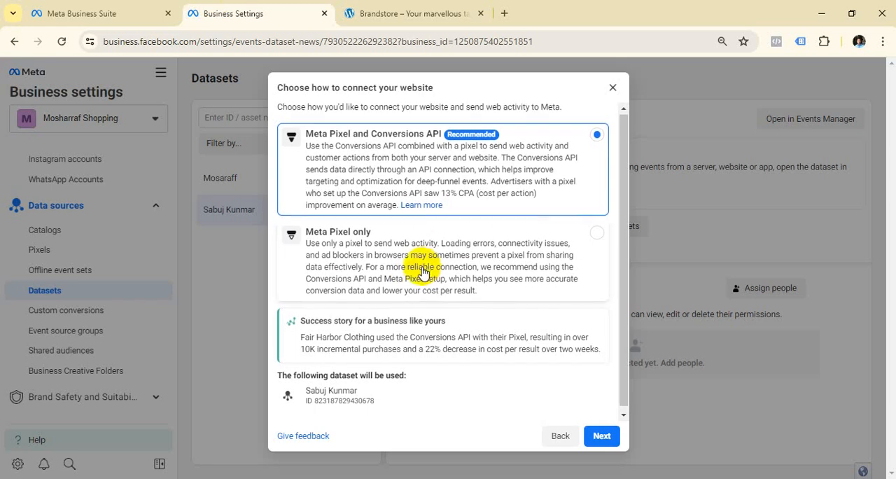
click(614, 438)
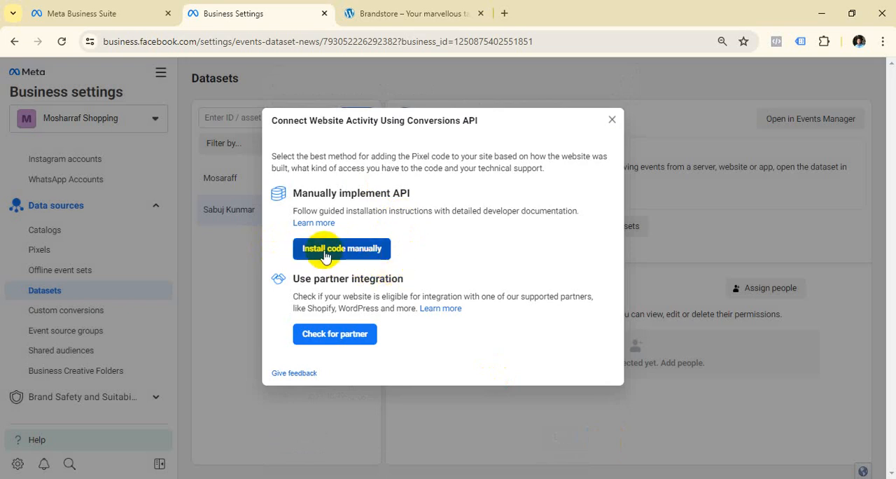
click(611, 120)
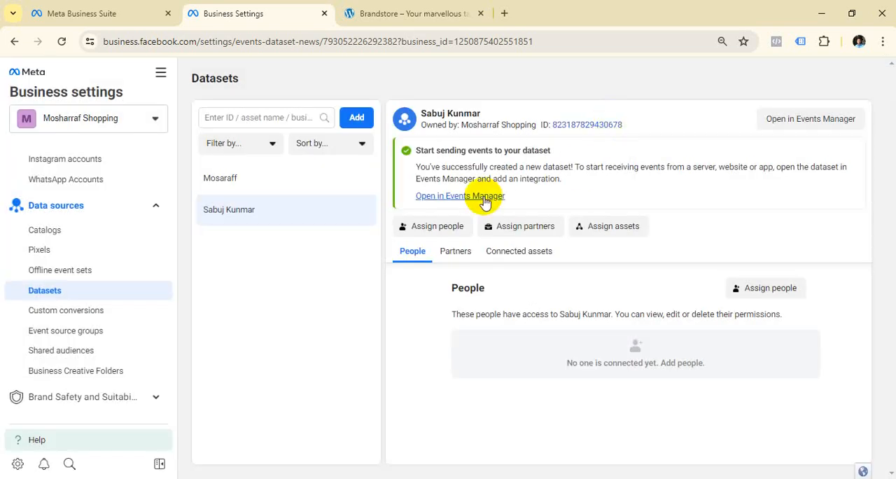
Open the newly created dataset in Events Manager and start its Meta Pixel setup for website browser activity.
click(797, 120)
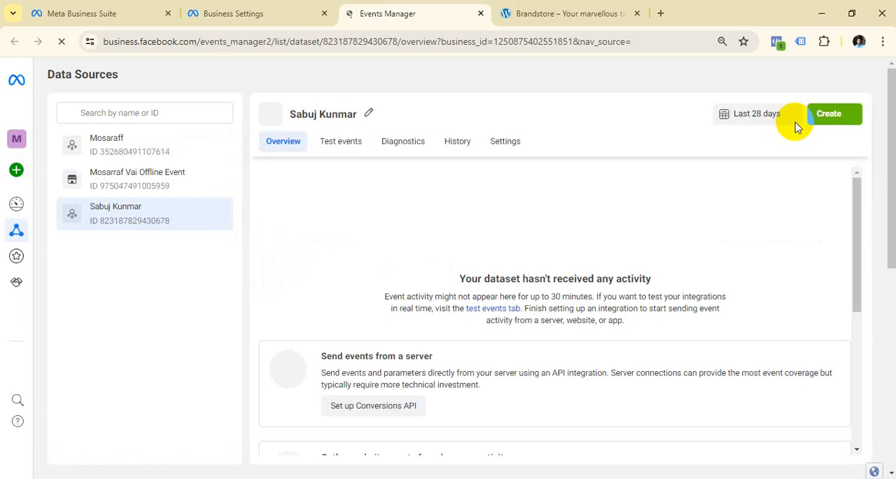
scroll(626, 200, down, 5)
scroll(580, 251, up, 2)
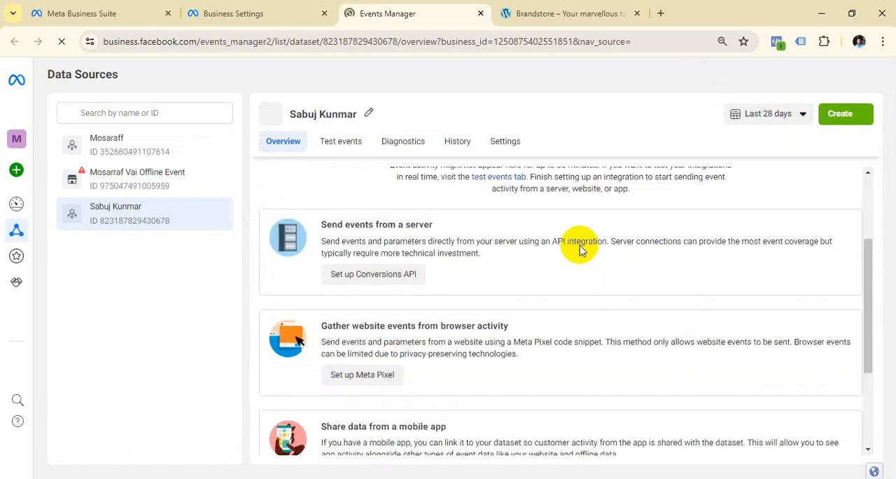
scroll(578, 246, up, 2)
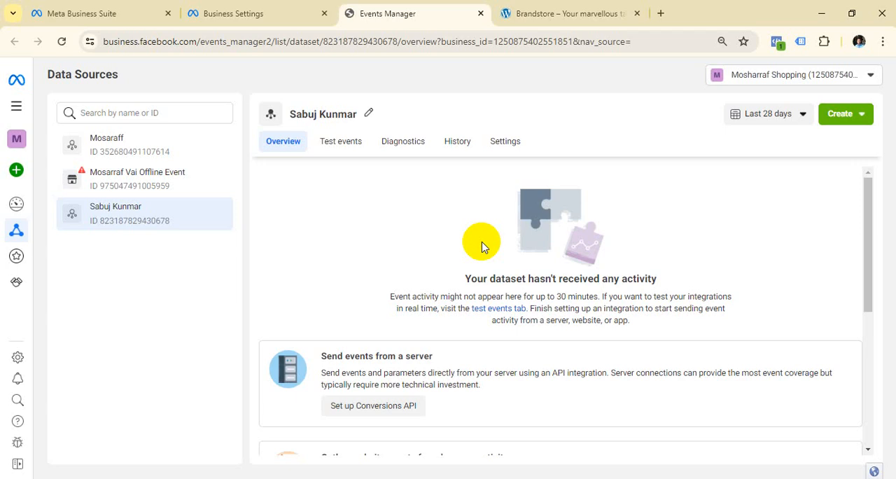
scroll(396, 248, down, 4)
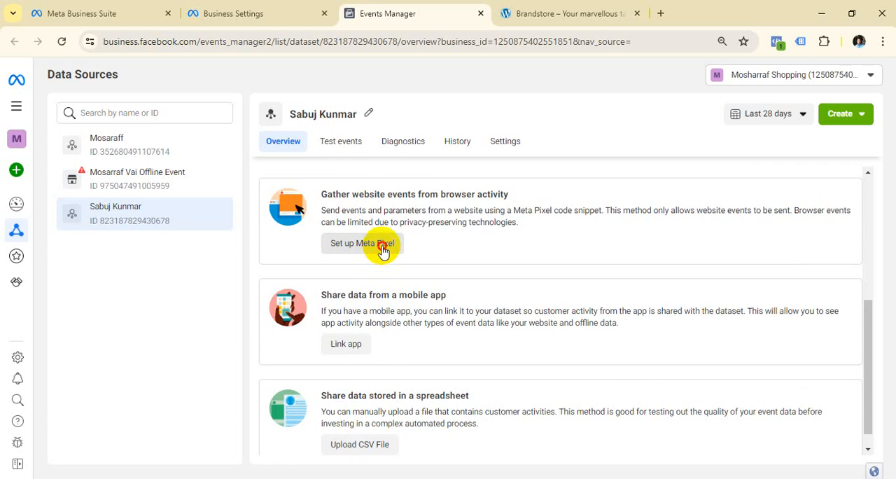
click(371, 244)
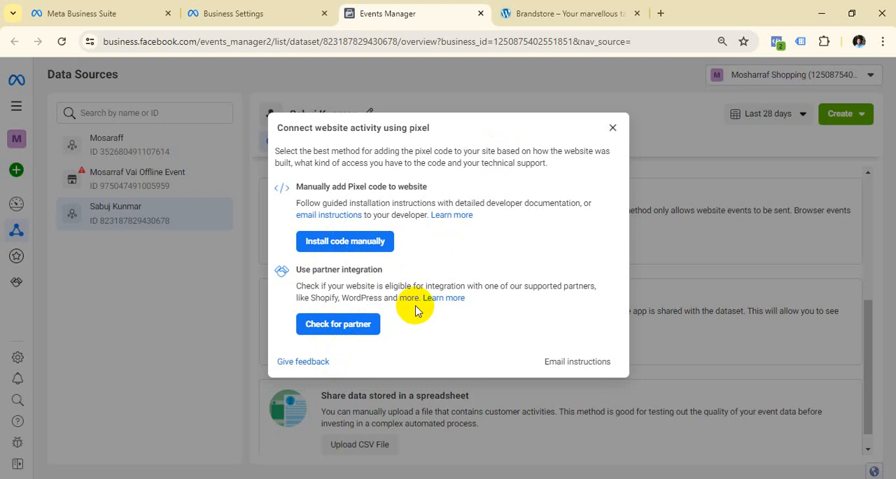
Choose manual code installation for the pixel and copy the Meta Pixel base code.
click(360, 243)
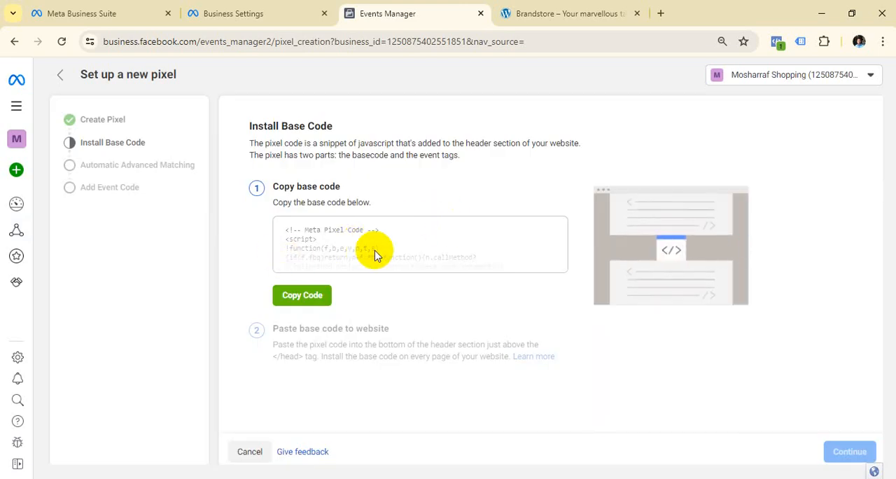
double_click(323, 301)
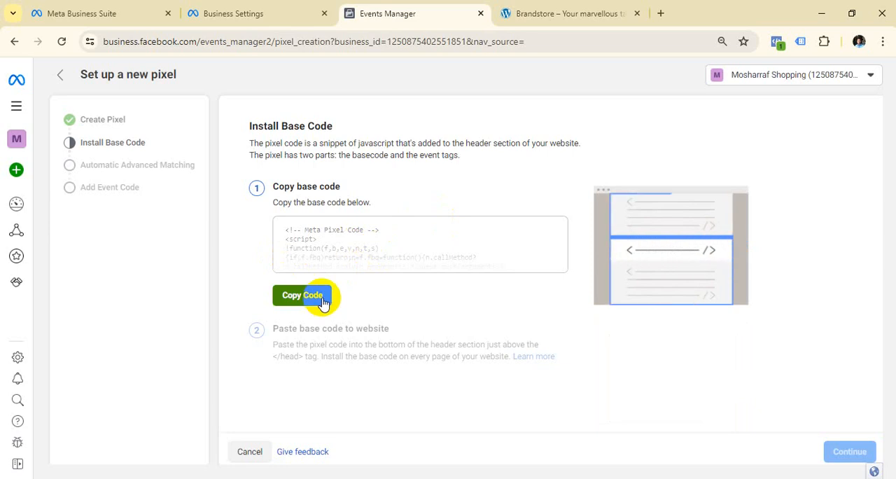
click(322, 299)
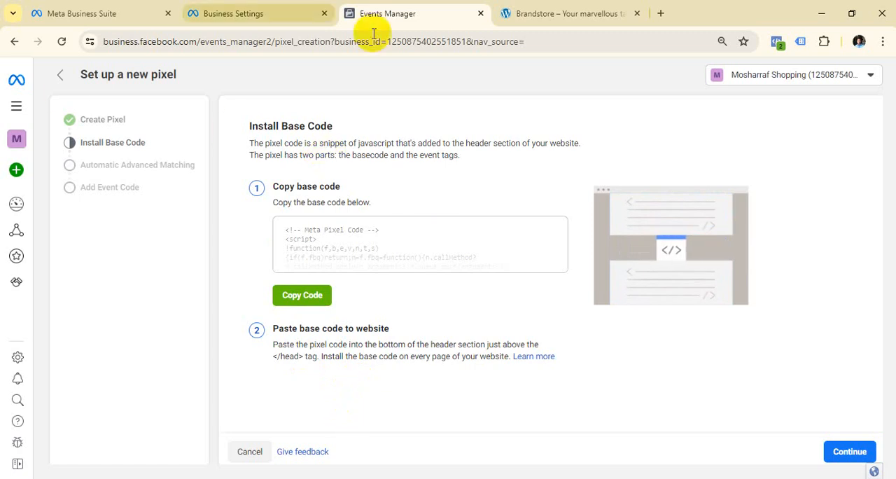
Return to the Brandstore site and open its WordPress dashboard.
click(568, 13)
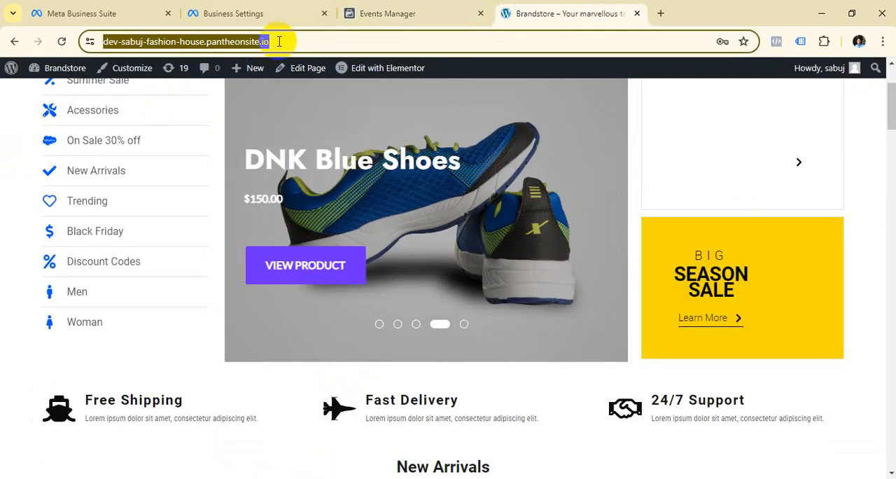
click(295, 41)
mouse_move(59, 77)
click(58, 99)
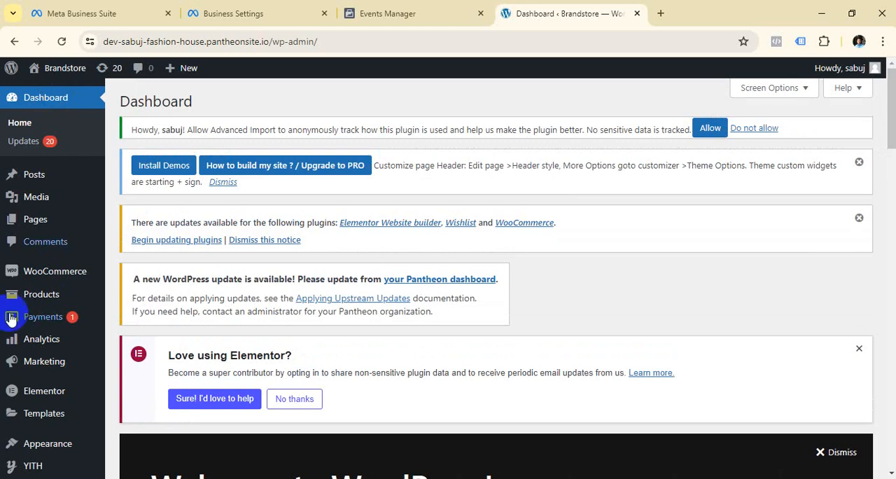
Open the WordPress page for adding a new plugin.
scroll(21, 301, down, 3)
mouse_move(51, 312)
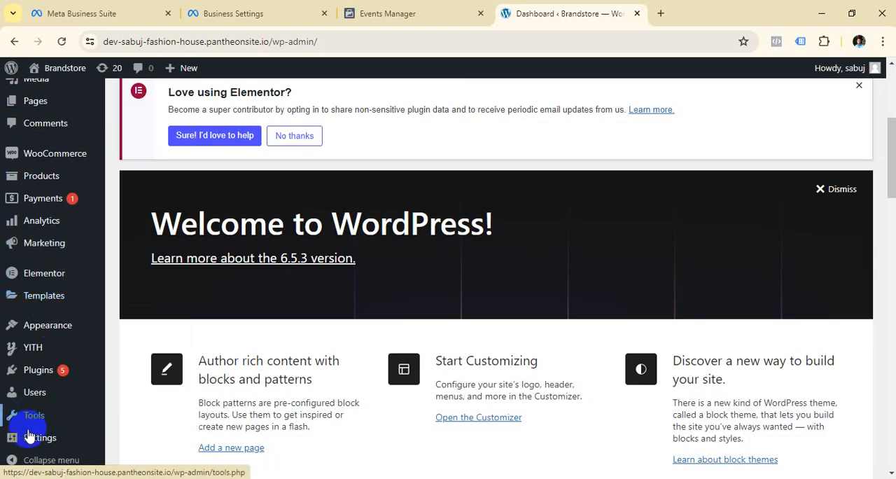
mouse_move(30, 438)
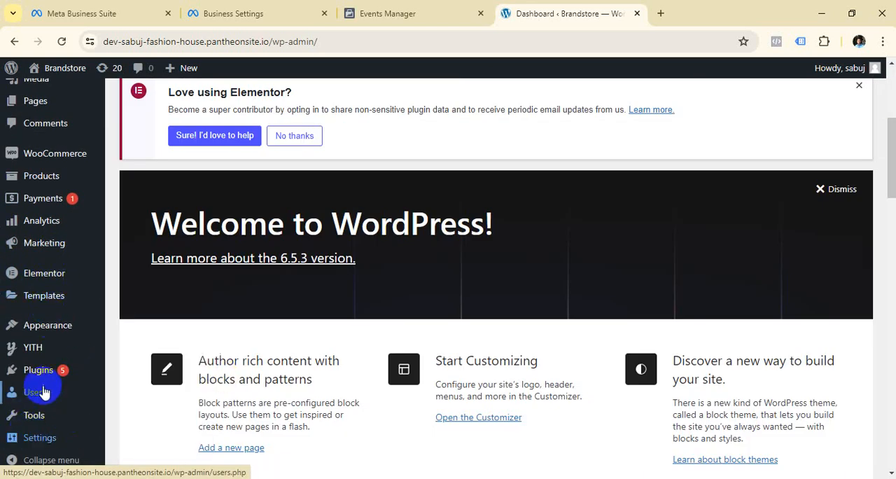
mouse_move(43, 378)
mouse_move(54, 331)
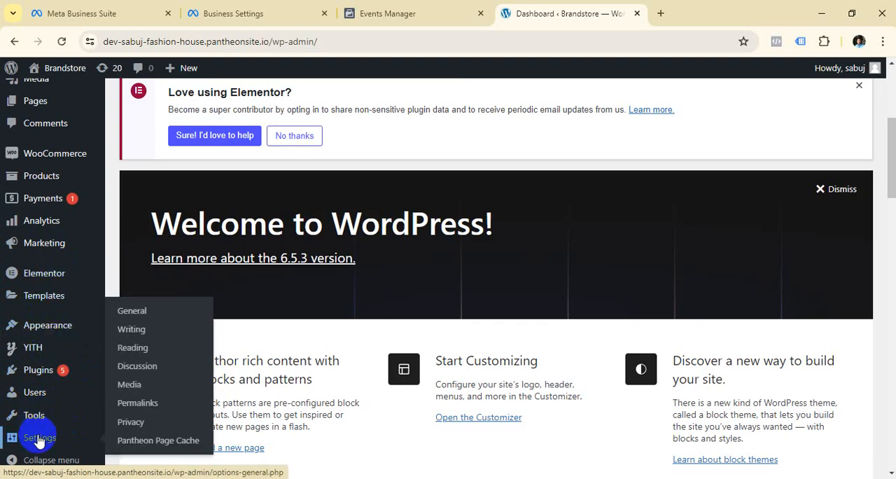
click(158, 371)
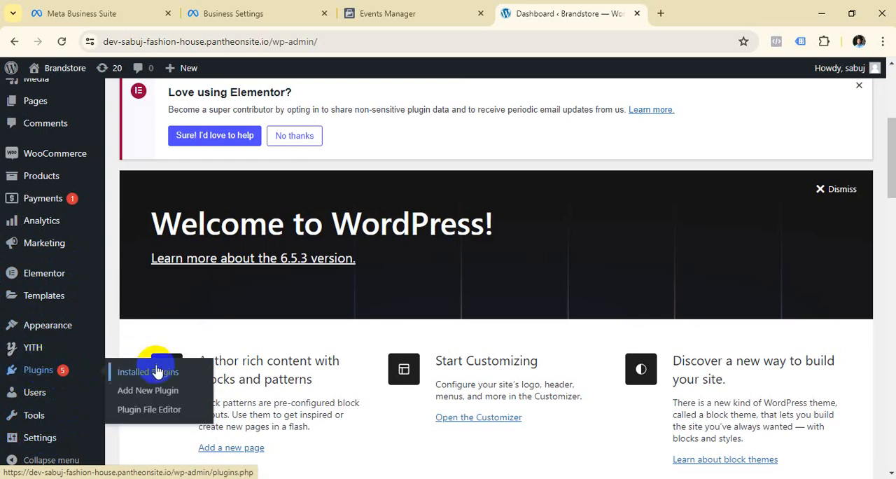
click(147, 395)
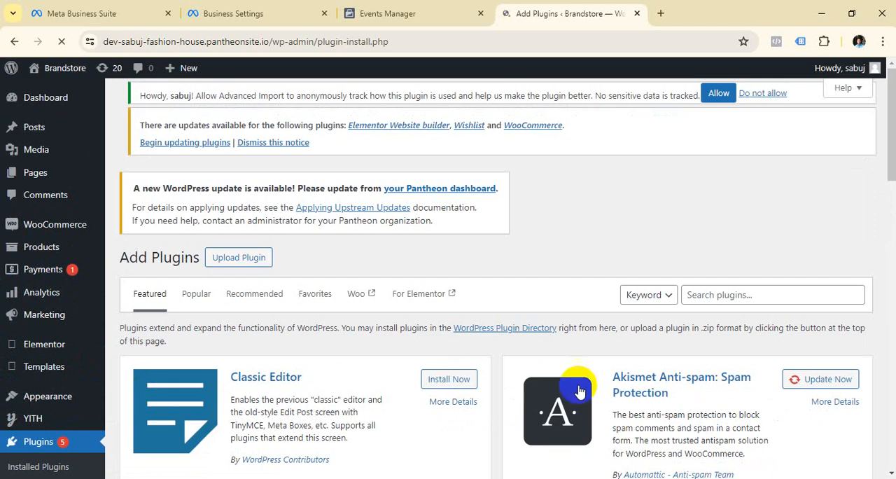
Search the plugin directory for "Header Footer" and install and activate WPCode – Insert Headers and Footers.
click(725, 297)
text(Header Footer)
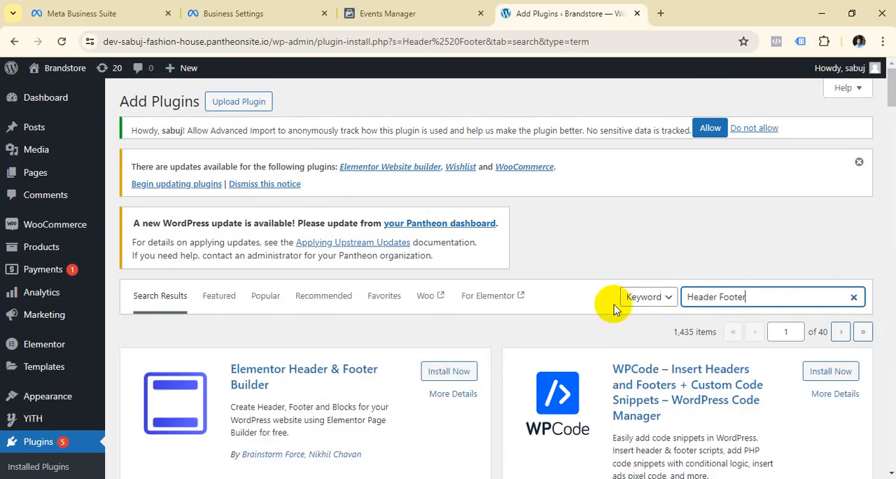
scroll(384, 292, down, 3)
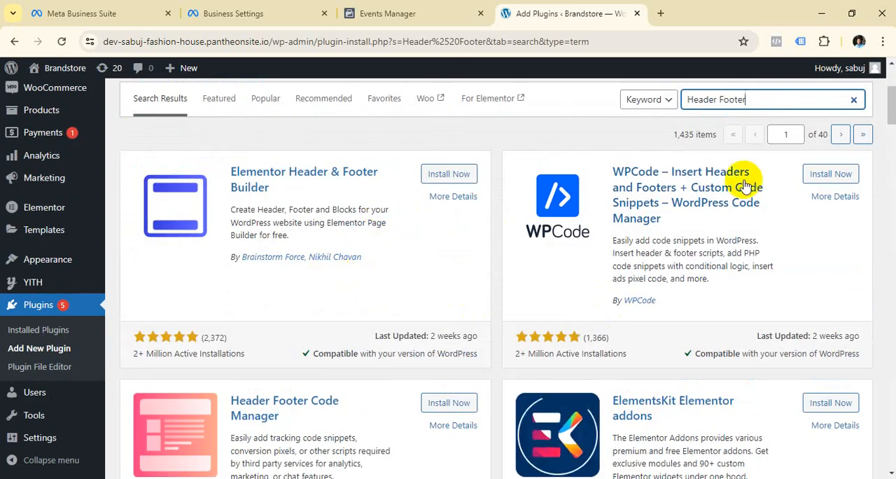
scroll(619, 267, up, 1)
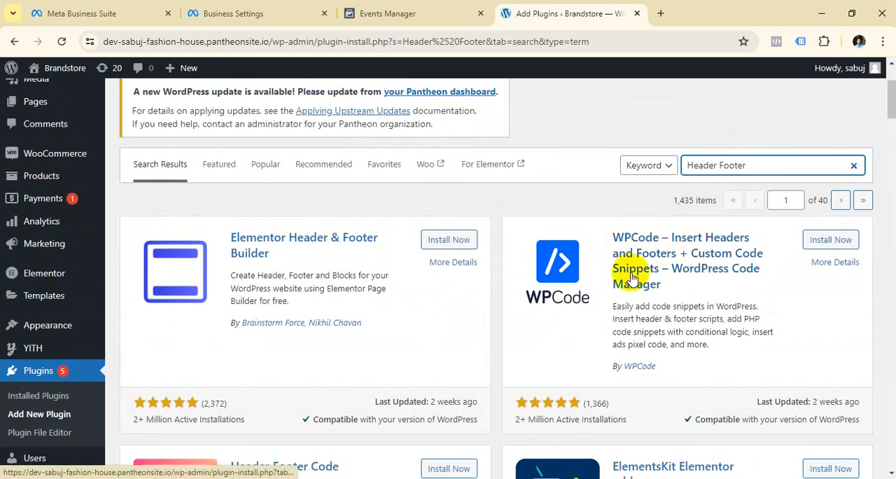
click(819, 243)
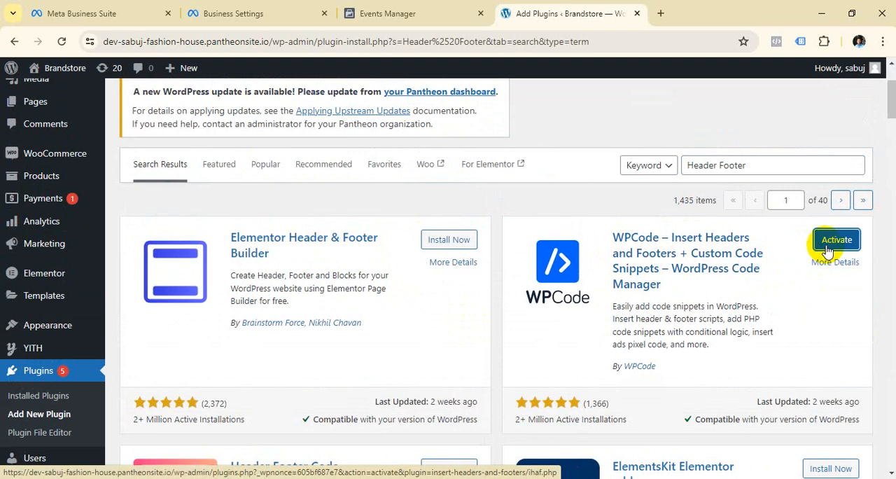
click(825, 245)
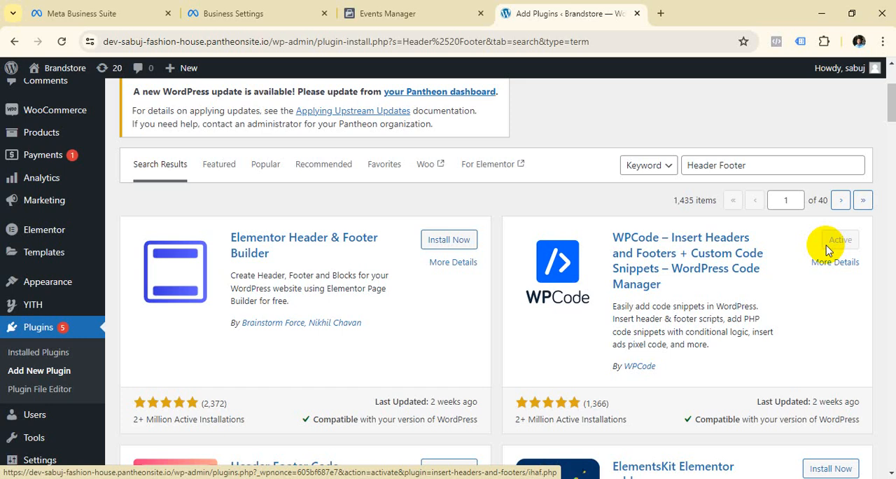
Reload the plugins page and open WPCode's global Header & Footer page under Code Snippets.
scroll(126, 165, up, 2)
mouse_move(69, 72)
scroll(68, 118, down, 4)
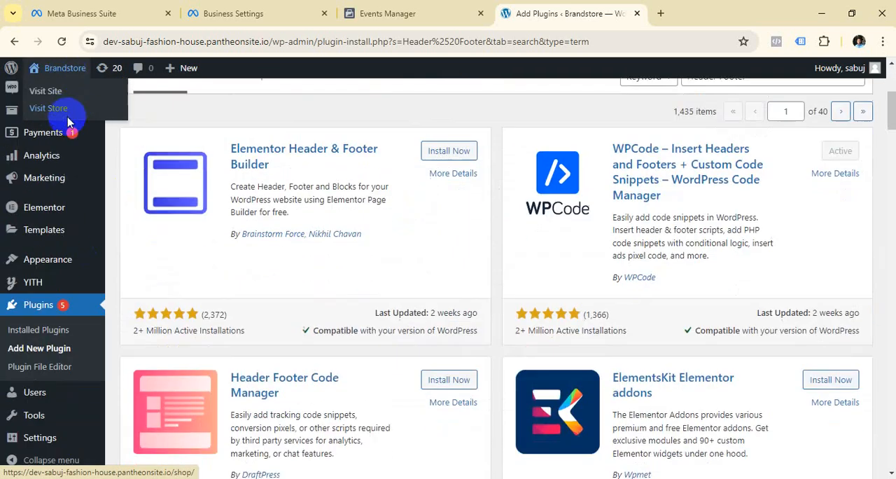
scroll(68, 122, down, 3)
click(63, 42)
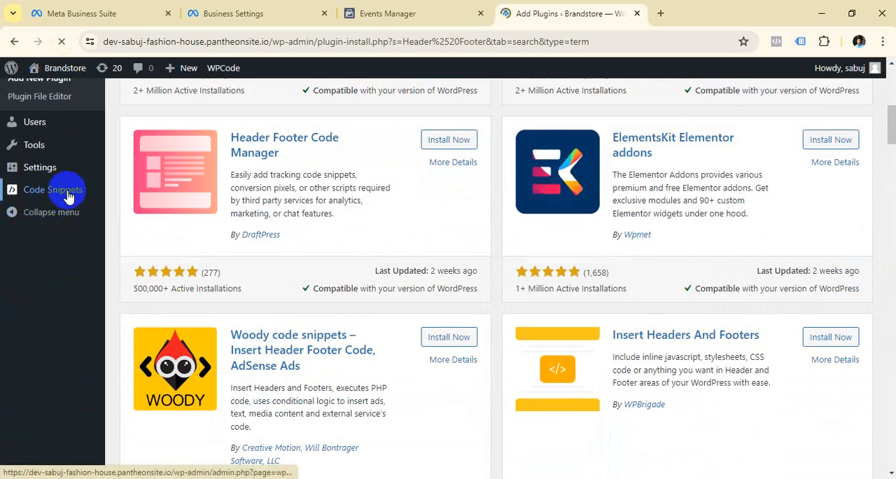
scroll(66, 196, up, 5)
scroll(62, 239, down, 7)
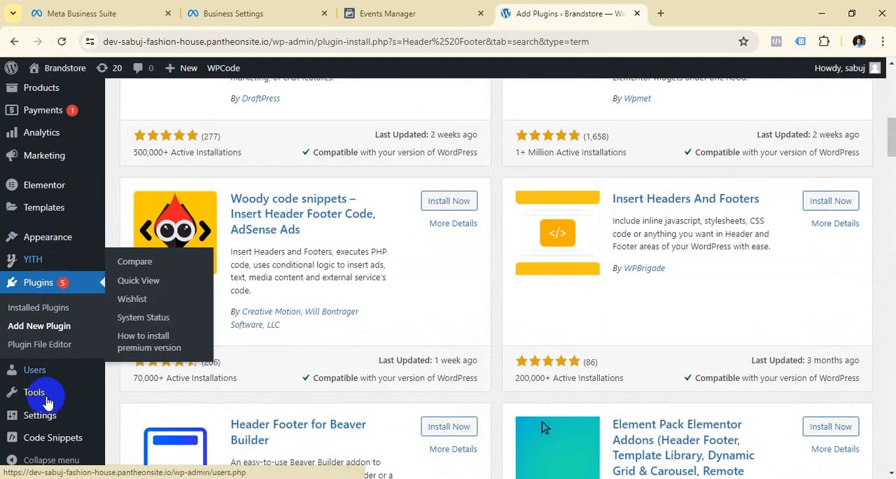
mouse_move(47, 418)
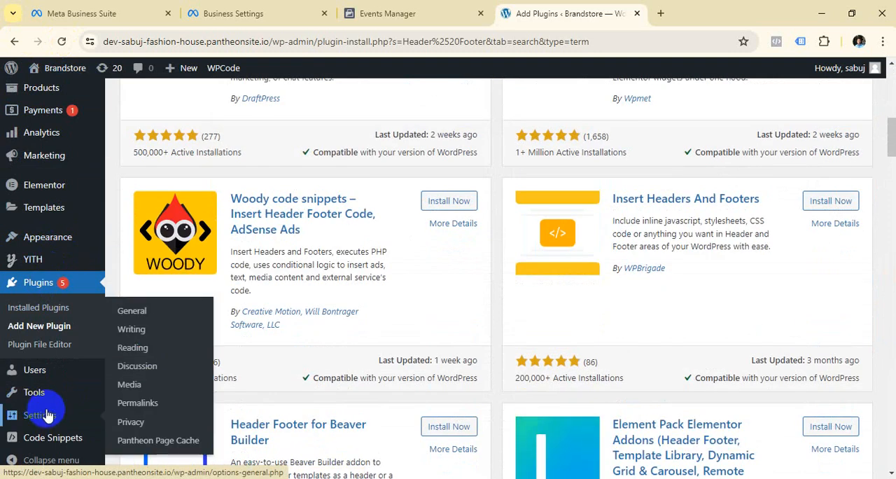
mouse_move(44, 436)
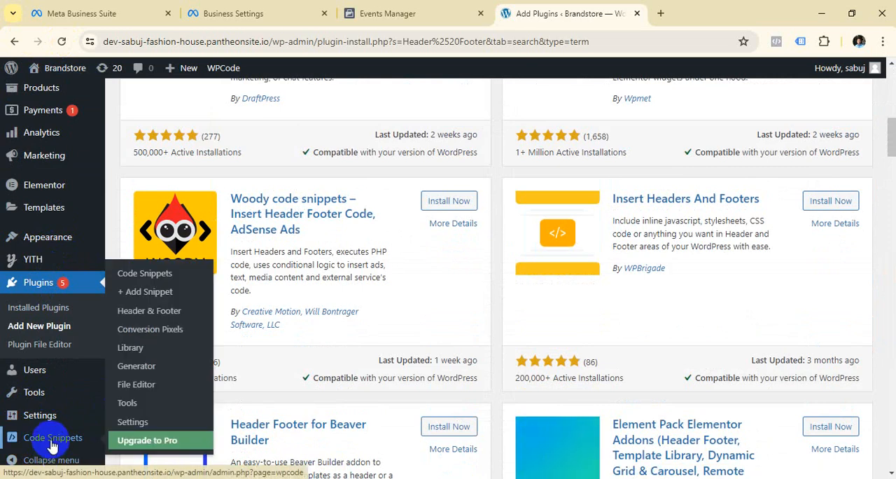
click(151, 318)
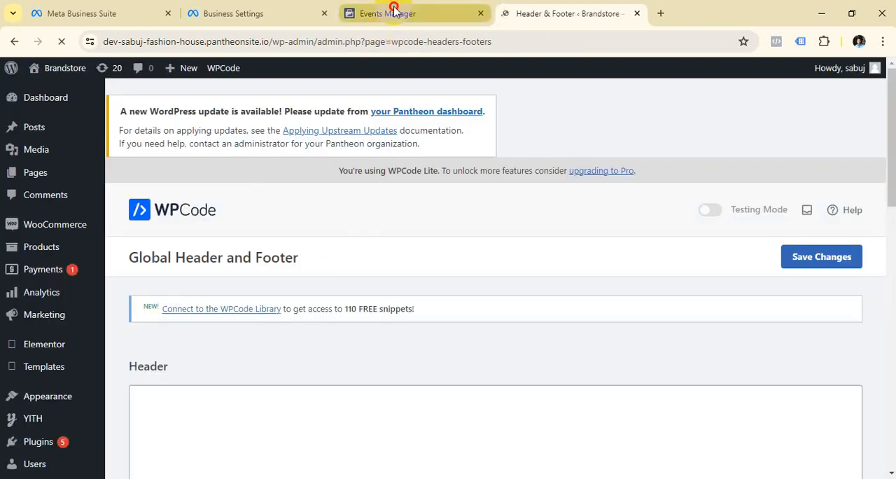
Examine the instruction for pasting the pixel base code into the website in Events Manager.
click(394, 12)
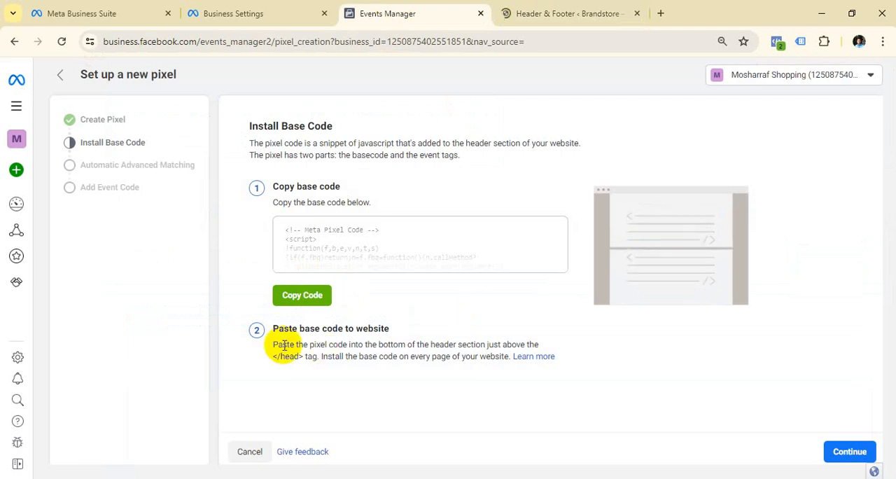
drag(272, 344, 370, 377)
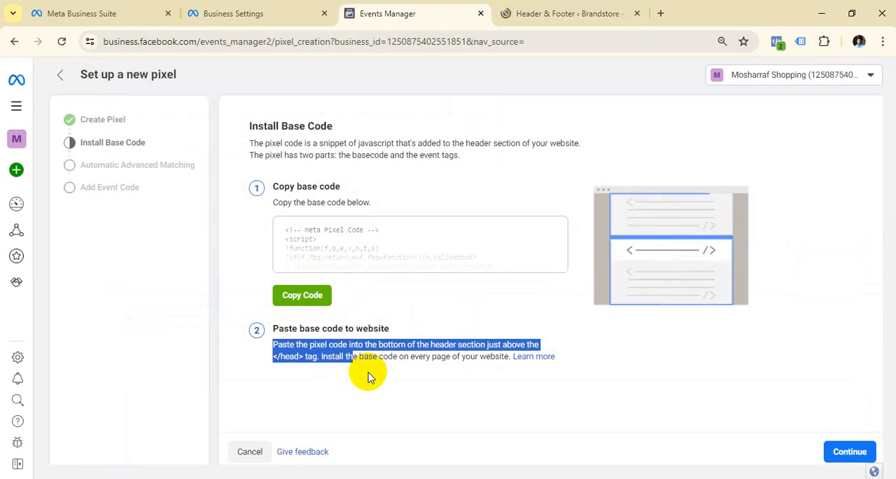
Paste the copied Meta Pixel base code into the Header box of WPCode's Global Header and Footer page and save the changes.
click(580, 14)
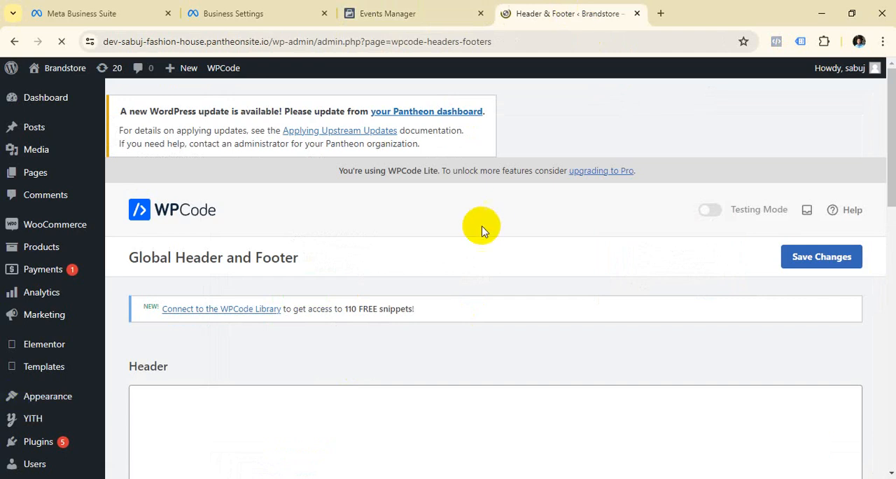
scroll(489, 224, down, 2)
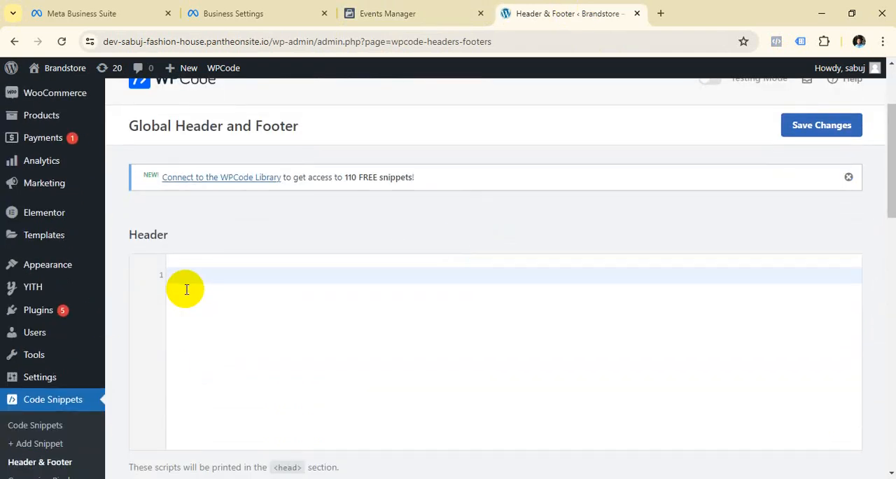
click(185, 282)
scroll(203, 280, down, 4)
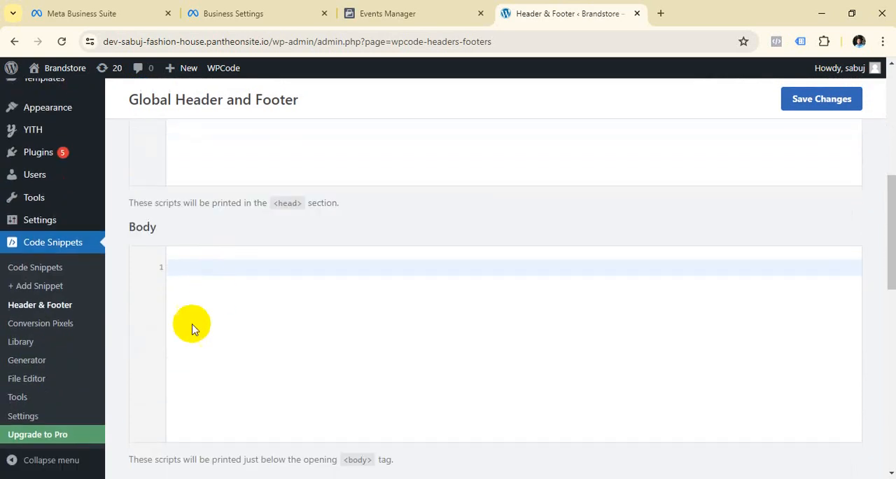
scroll(257, 309, down, 4)
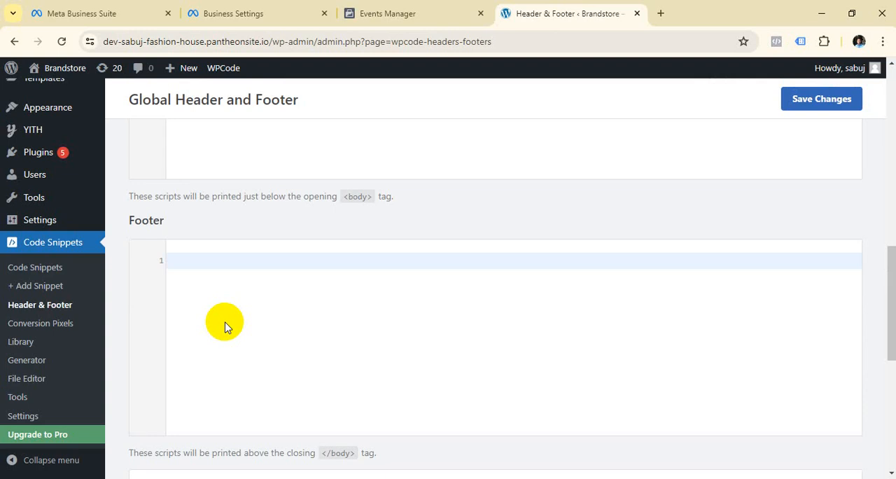
scroll(224, 326, up, 4)
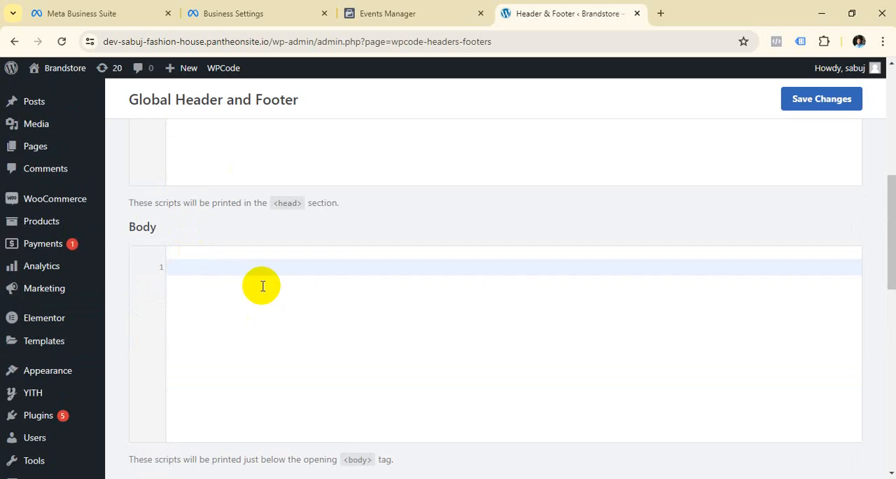
scroll(262, 286, up, 3)
click(215, 218)
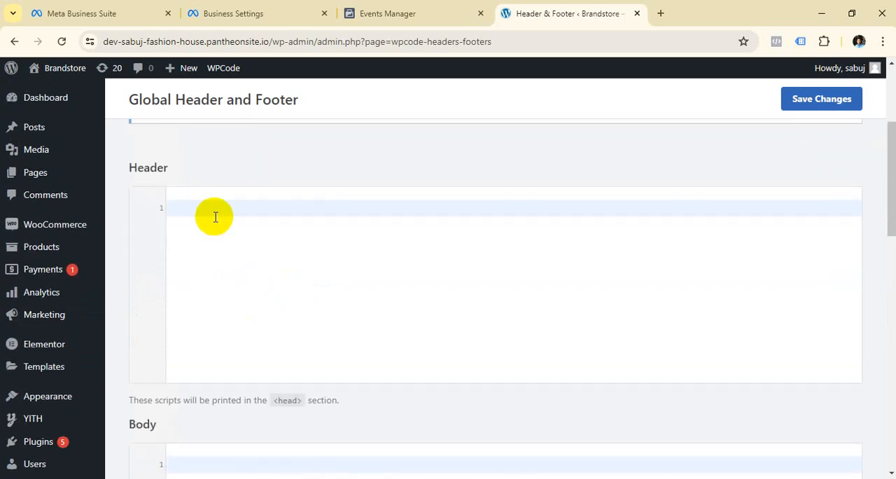
key(super+v)
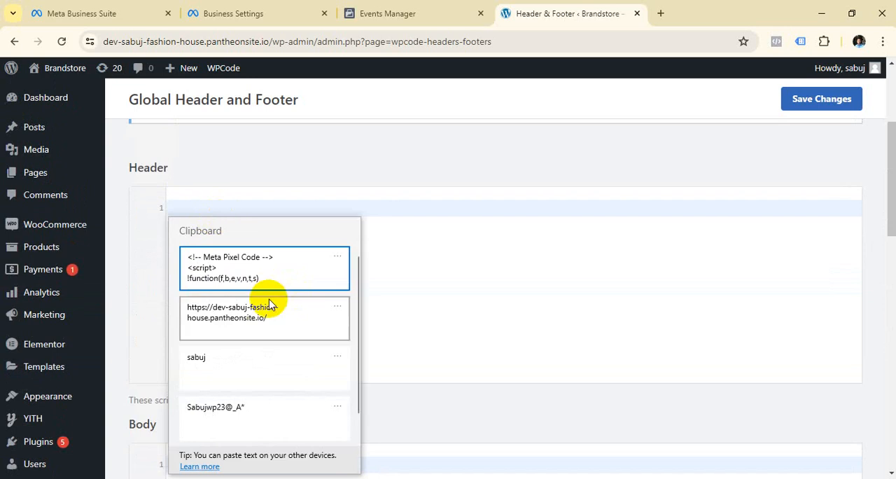
click(260, 259)
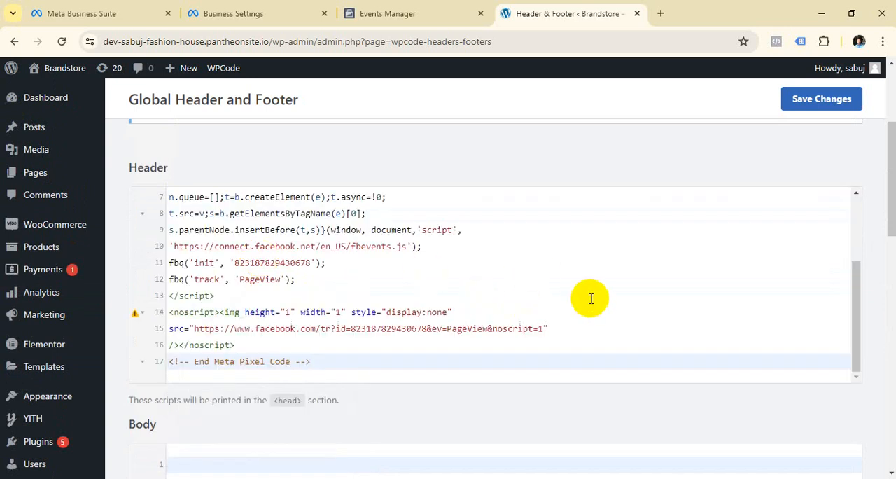
click(815, 104)
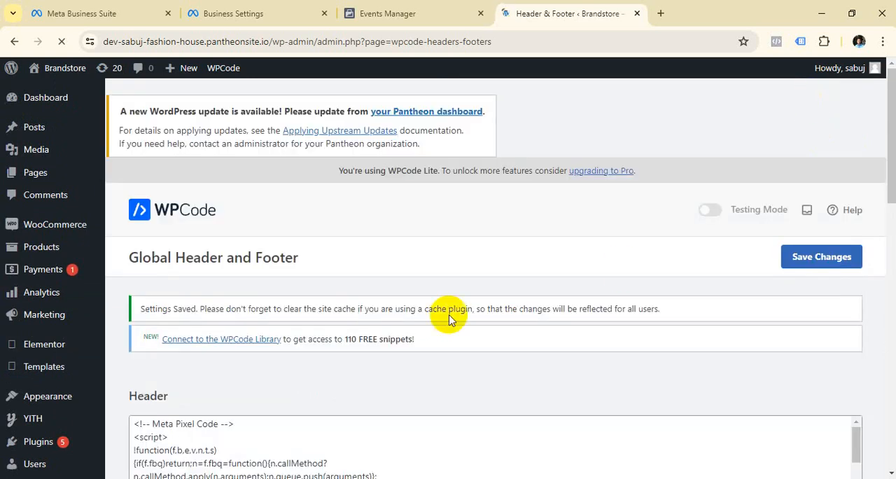
Review the saved Meta Pixel code in the Header box and check the save notice above it.
scroll(490, 323, down, 2)
scroll(521, 330, up, 2)
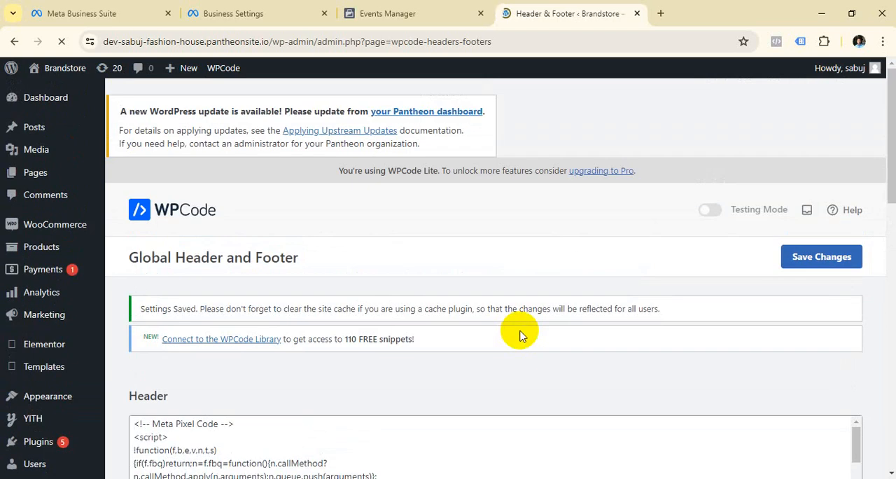
scroll(520, 329, down, 2)
scroll(522, 330, down, 4)
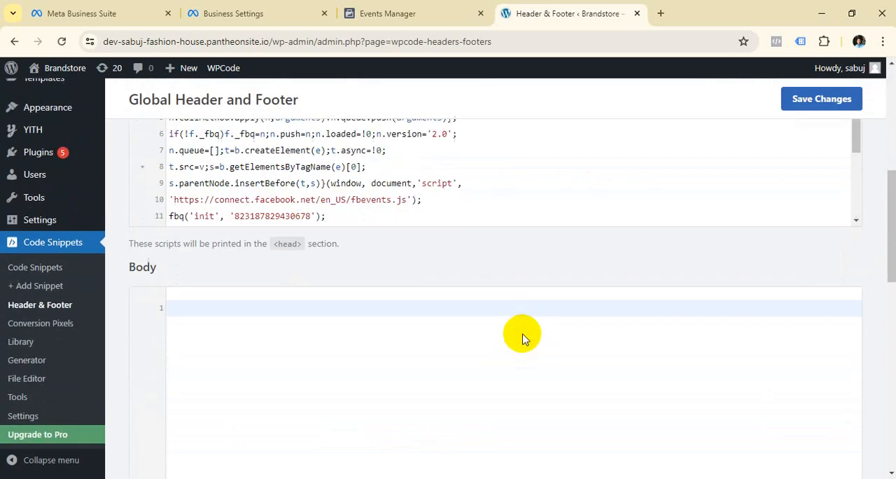
scroll(525, 336, up, 4)
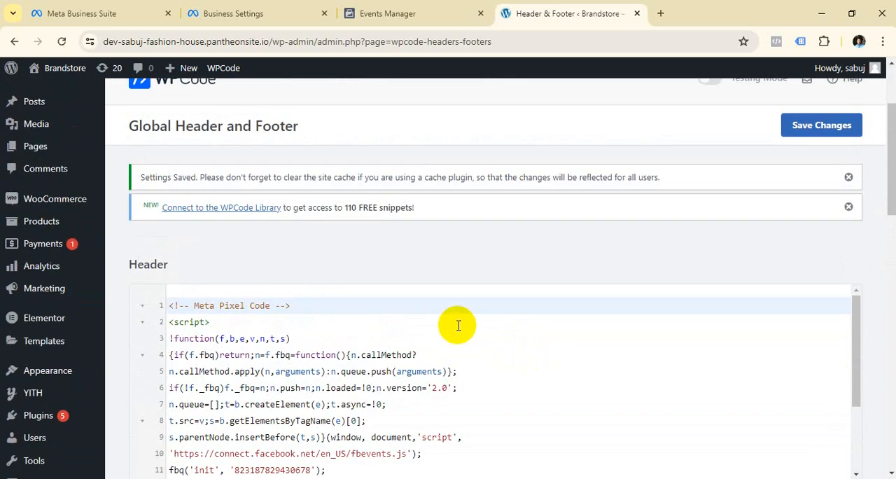
scroll(393, 358, down, 3)
scroll(315, 393, down, 1)
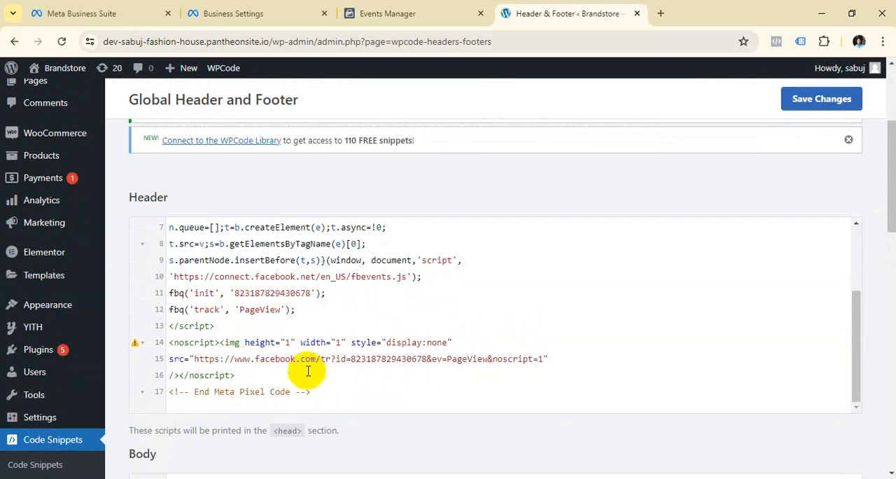
scroll(344, 390, up, 3)
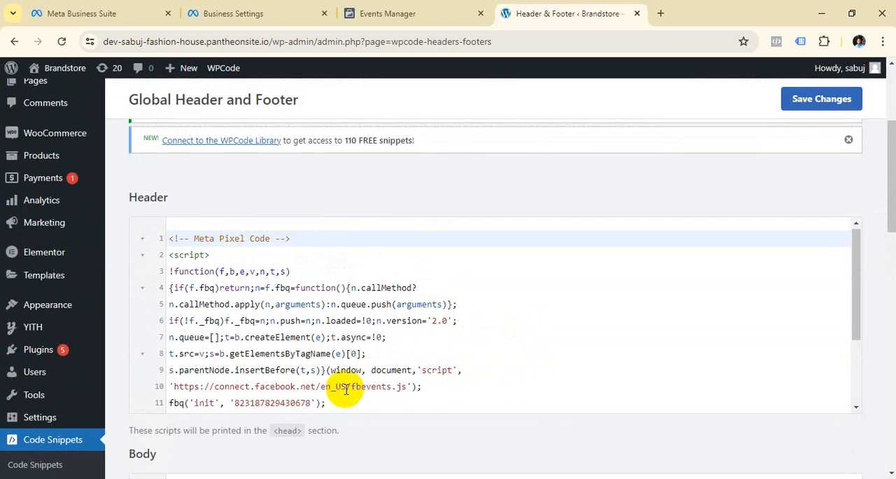
scroll(400, 256, up, 5)
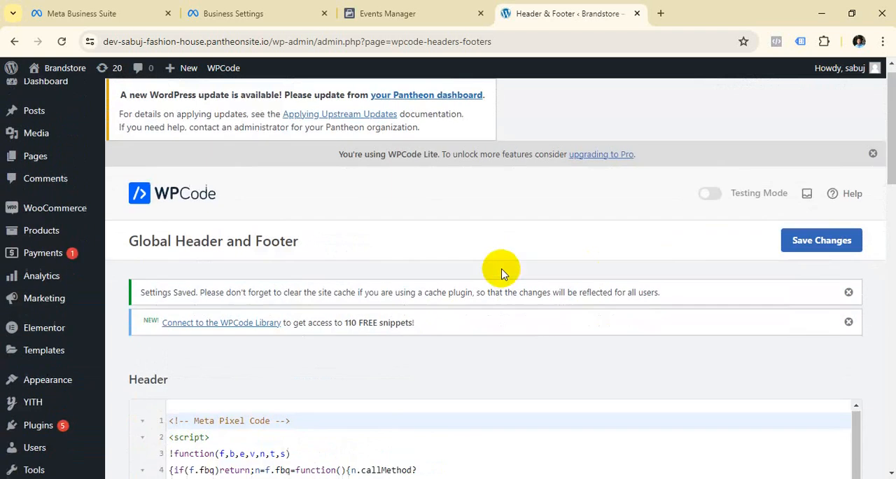
scroll(501, 273, down, 8)
scroll(426, 304, up, 6)
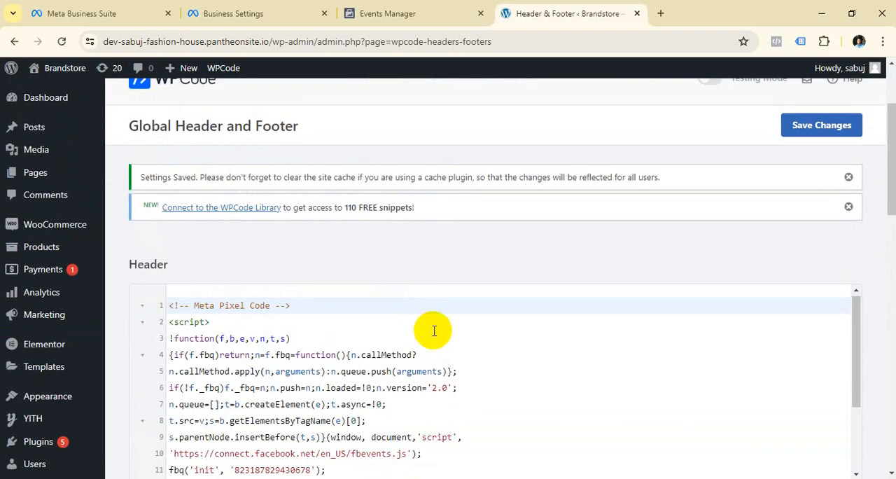
scroll(275, 474, up, 2)
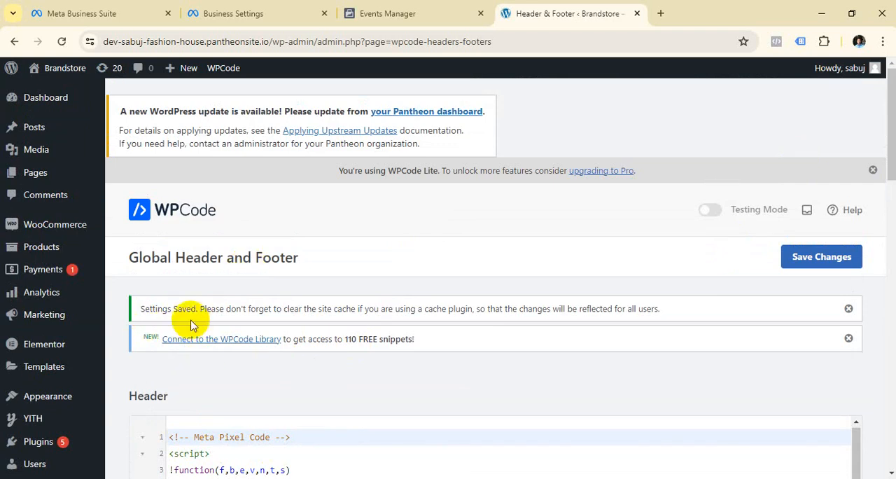
drag(205, 308, 141, 309)
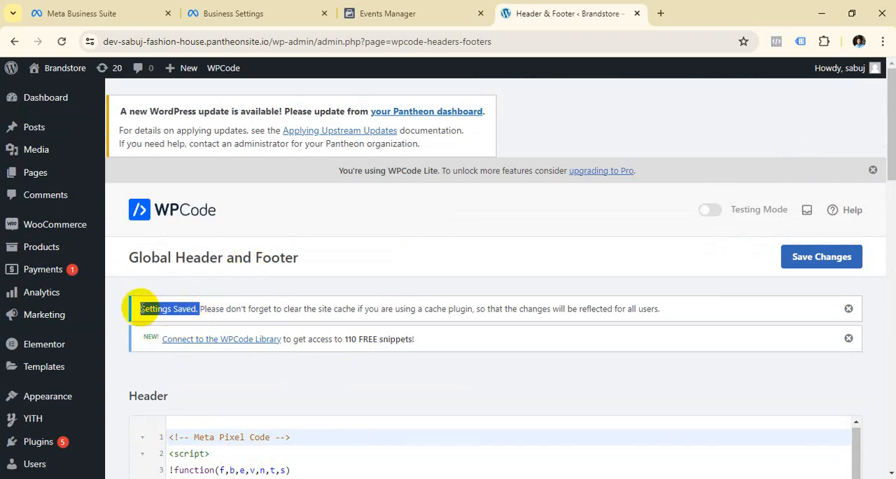
Return to the pixel setup in Events Manager, continue past the base code stage and turn on Automatic Advanced Matching with all customer information options.
click(368, 12)
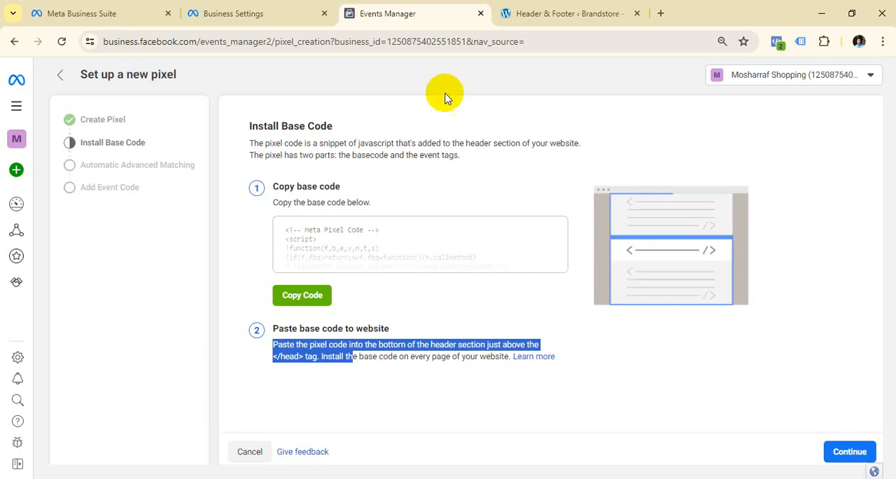
click(490, 315)
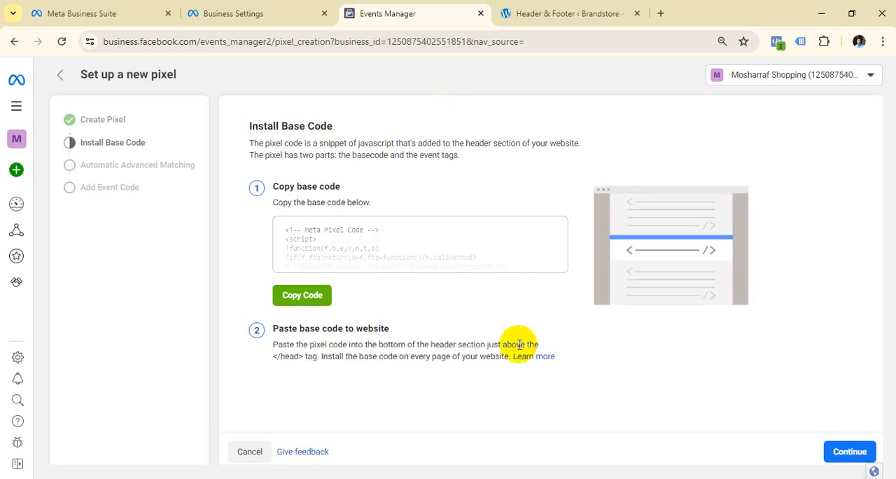
click(851, 452)
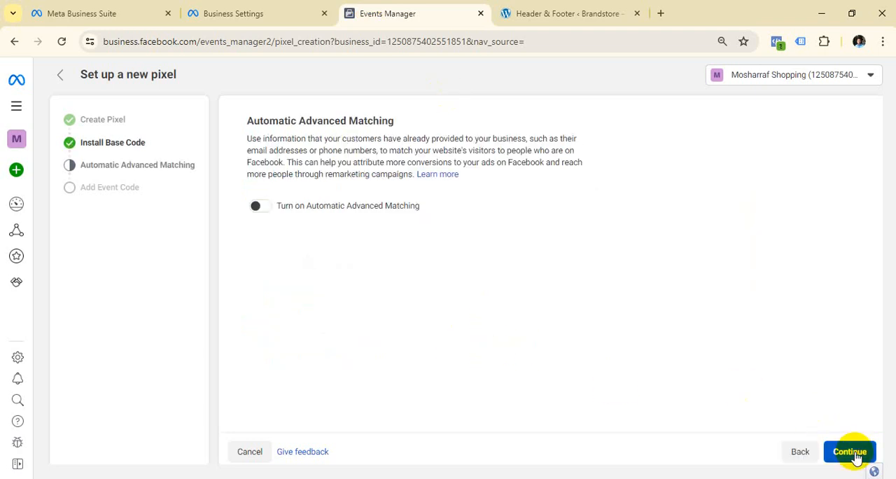
click(263, 207)
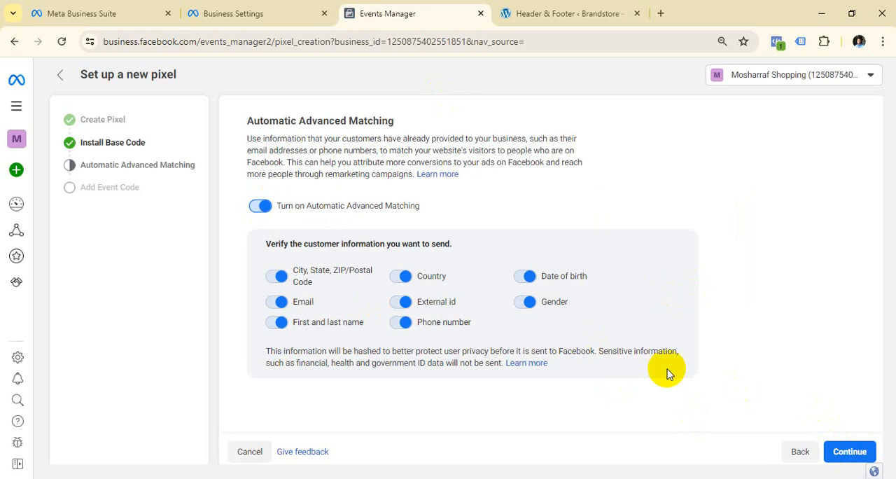
click(850, 452)
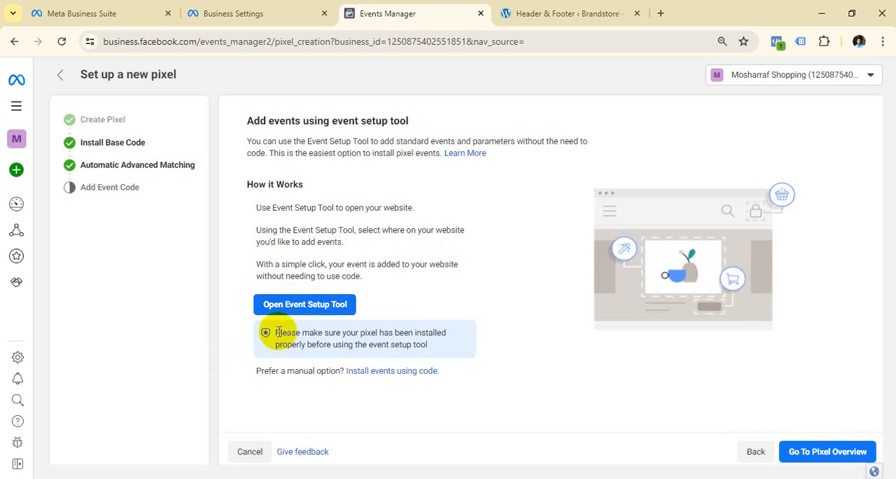
Read the notice about proper pixel installation, skip the Event Setup Tool and go to the pixel overview.
drag(260, 331, 430, 342)
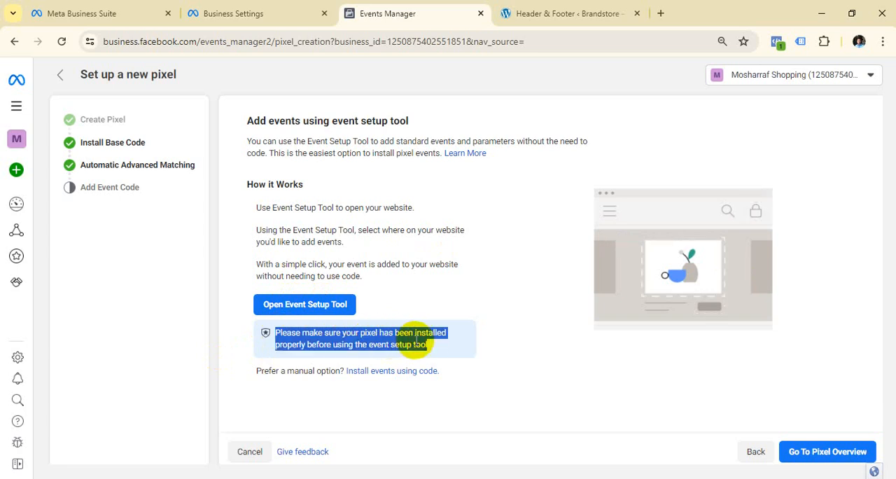
click(442, 350)
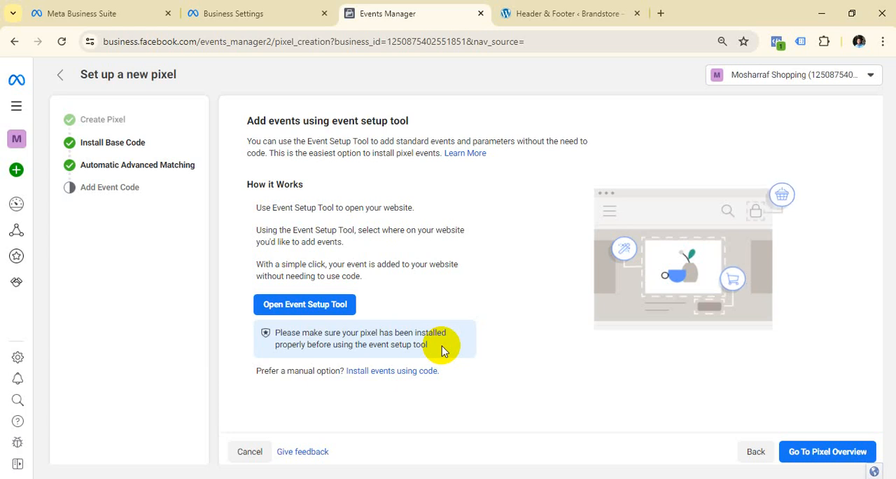
click(845, 457)
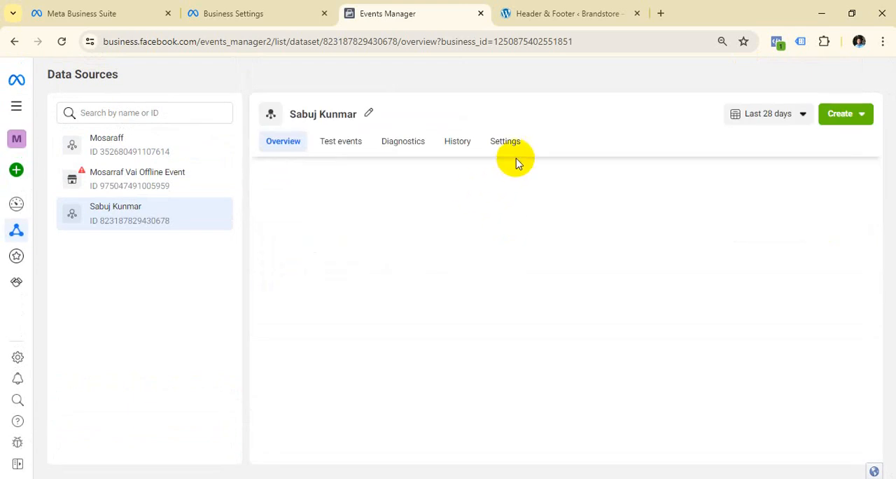
Open the new dataset's Test Events page and enter the Brandstore site's homepage URL for confirming the website's events.
click(346, 148)
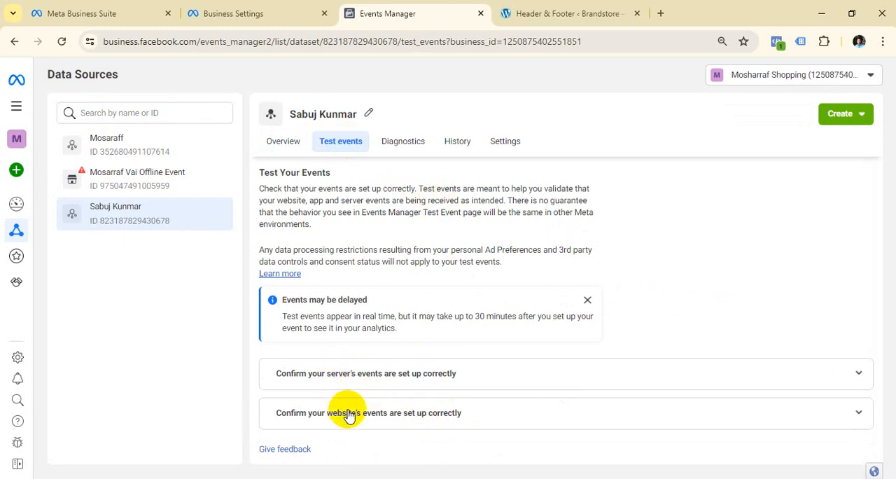
click(380, 419)
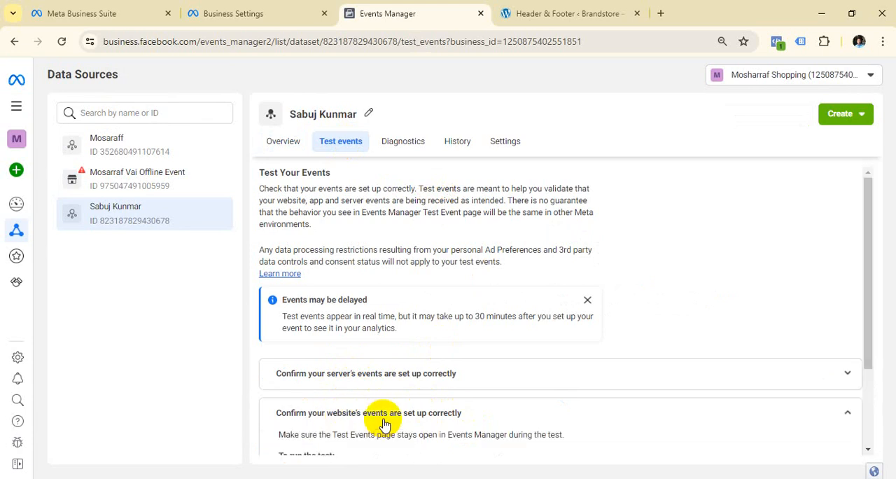
scroll(460, 346, down, 3)
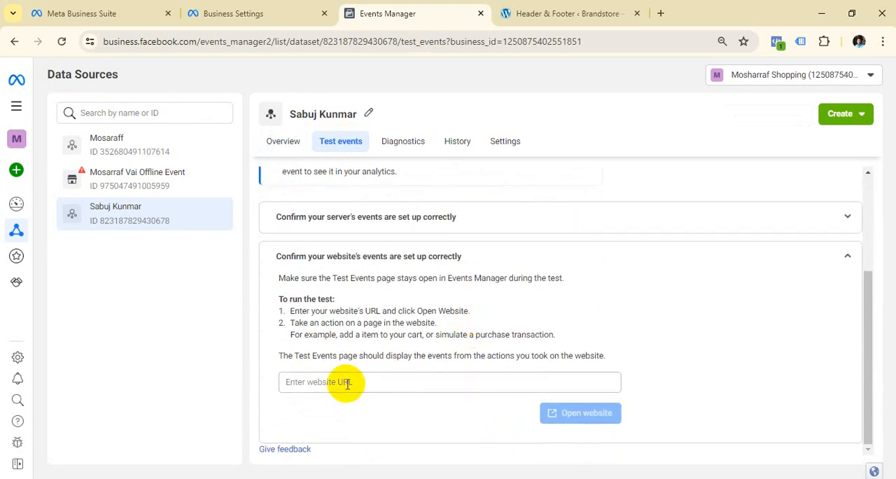
click(348, 384)
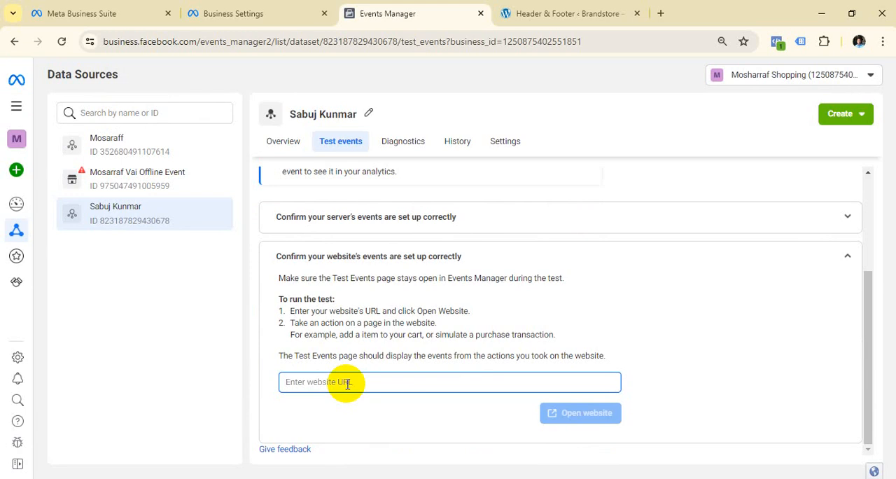
key(super+v)
scroll(373, 278, down, 2)
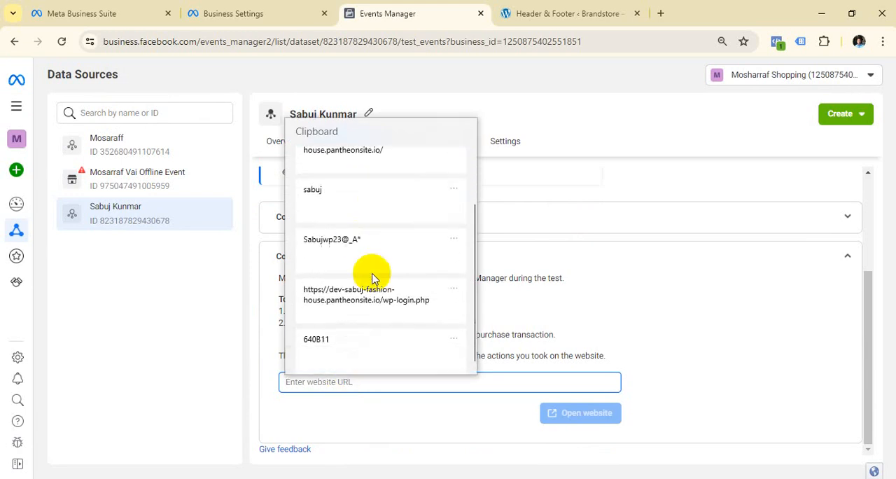
scroll(372, 278, up, 1)
click(383, 235)
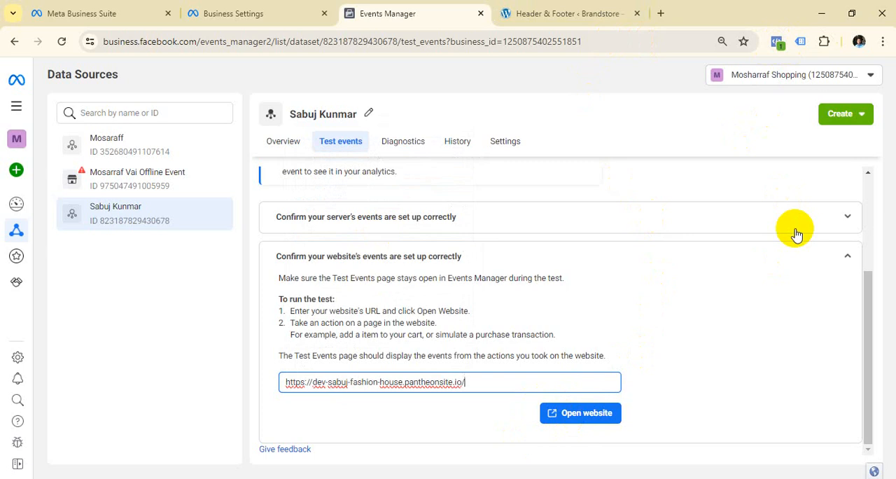
Open the Brandstore storefront in a new browser tab from the WordPress admin.
click(554, 7)
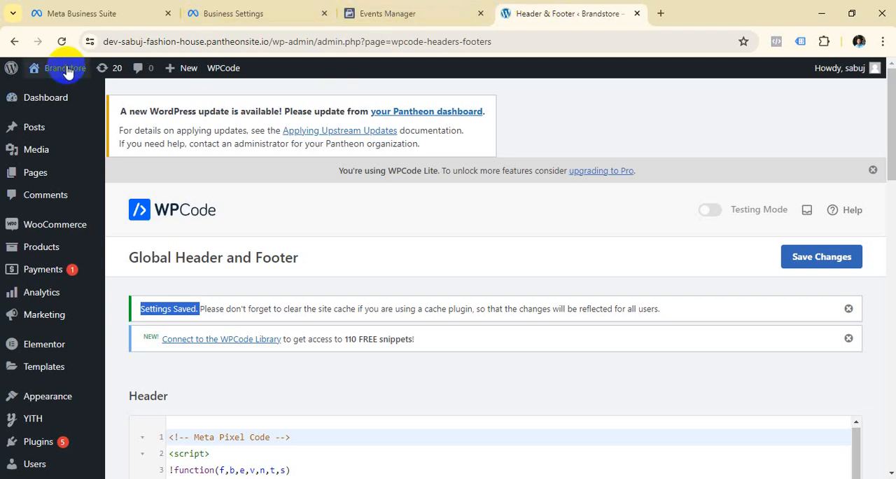
mouse_move(68, 72)
right_click(56, 92)
click(98, 105)
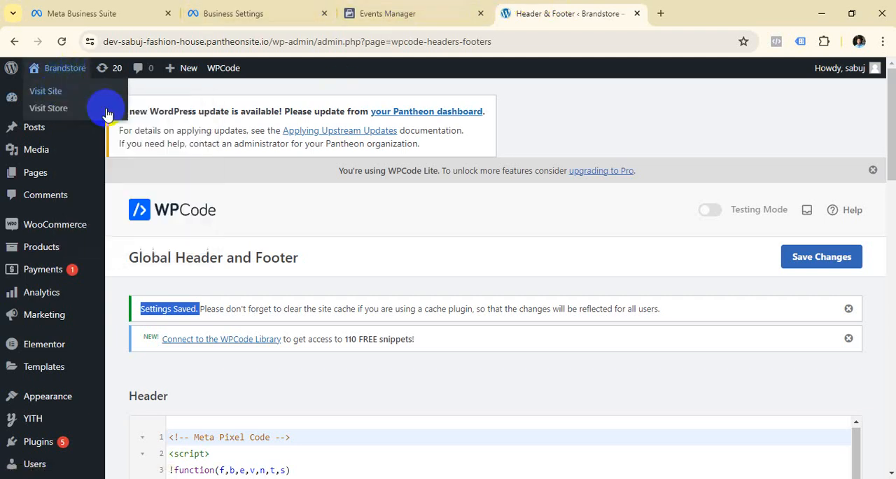
click(617, 7)
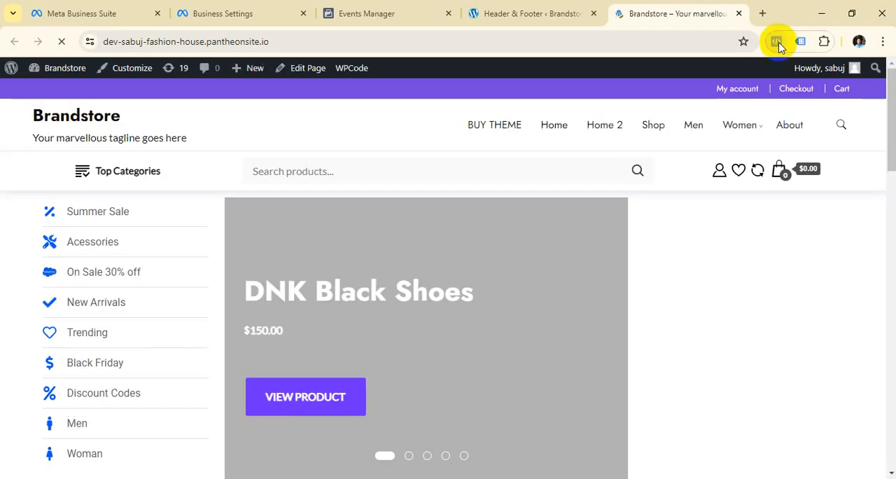
Check the browser's list of installed extensions for Meta Pixel Helper and close the list.
click(823, 42)
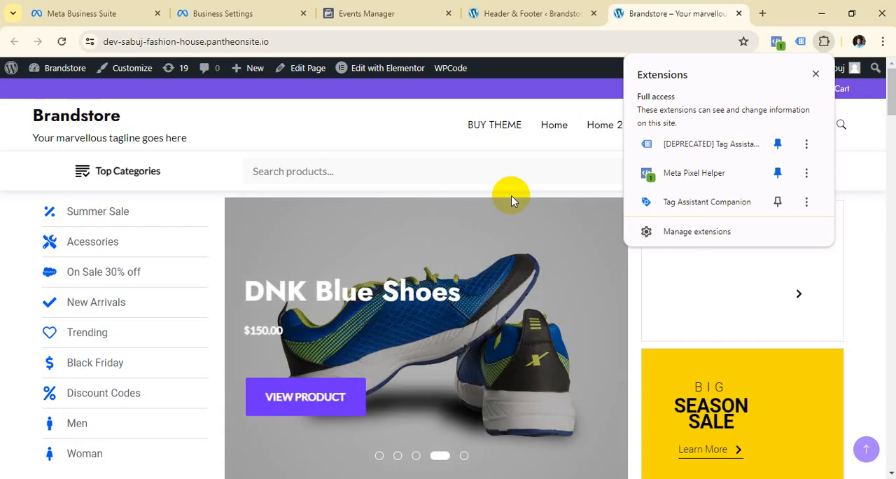
scroll(511, 201, down, 10)
click(540, 232)
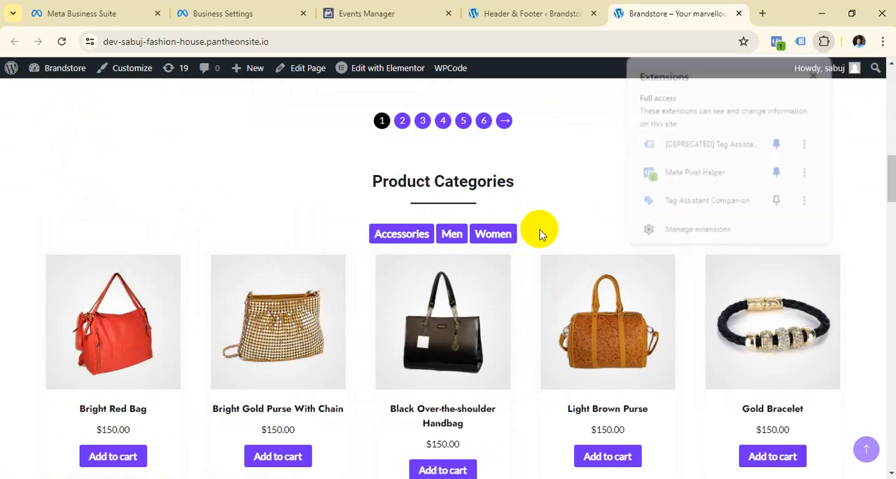
Open the Bright Gold Purse With Chain product page and inspect its pixel with Meta Pixel Helper.
scroll(540, 232, down, 5)
scroll(530, 236, down, 5)
scroll(530, 236, up, 15)
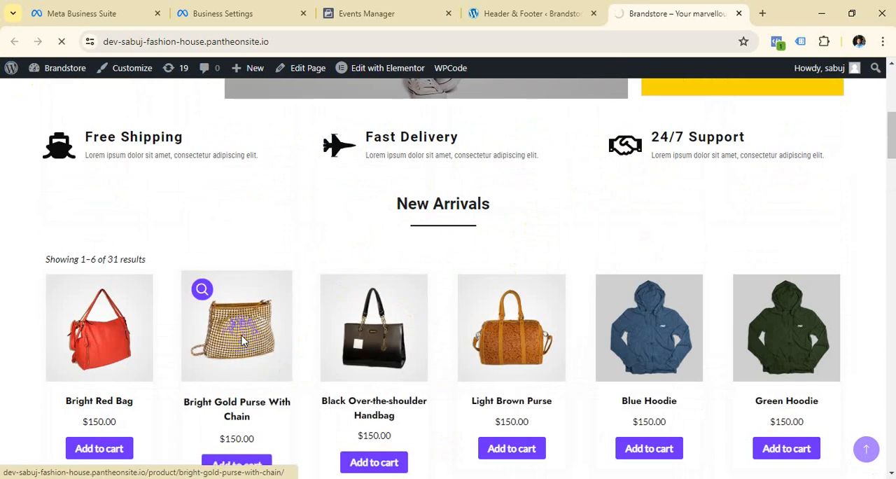
click(243, 341)
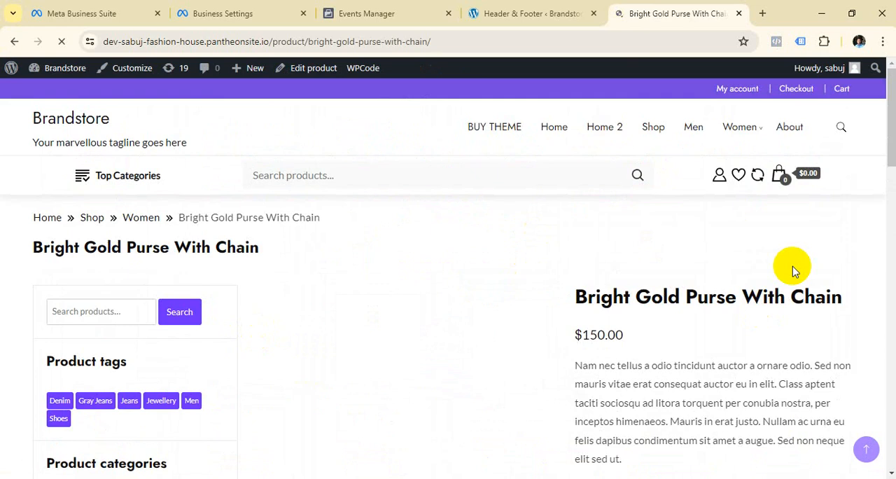
scroll(792, 267, down, 1)
scroll(787, 261, down, 9)
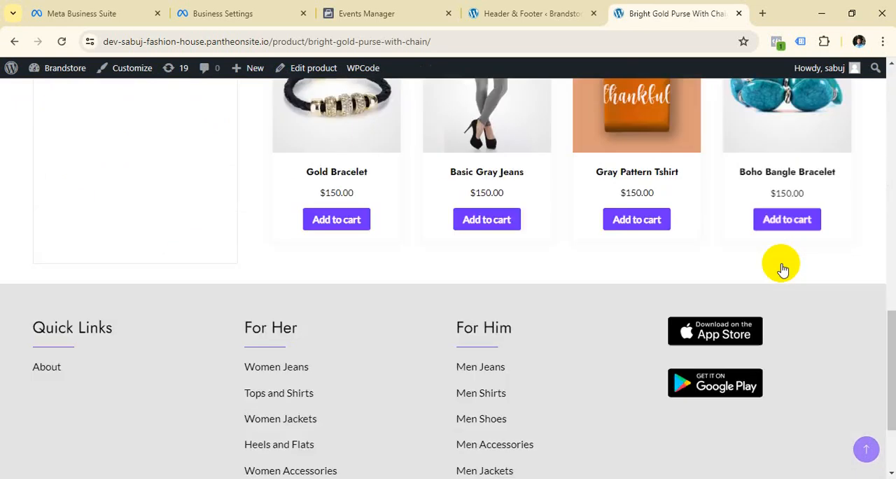
scroll(782, 264, up, 10)
click(777, 43)
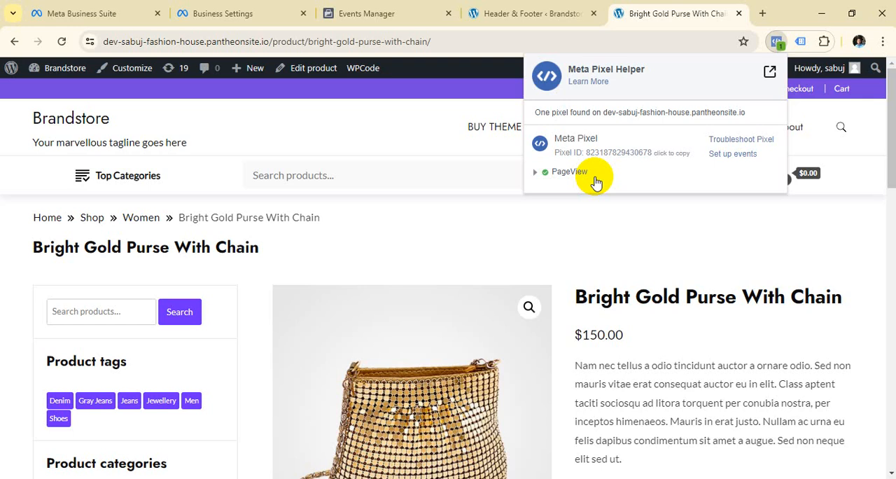
Remove the Meta Pixel Helper extension from Chrome.
click(824, 41)
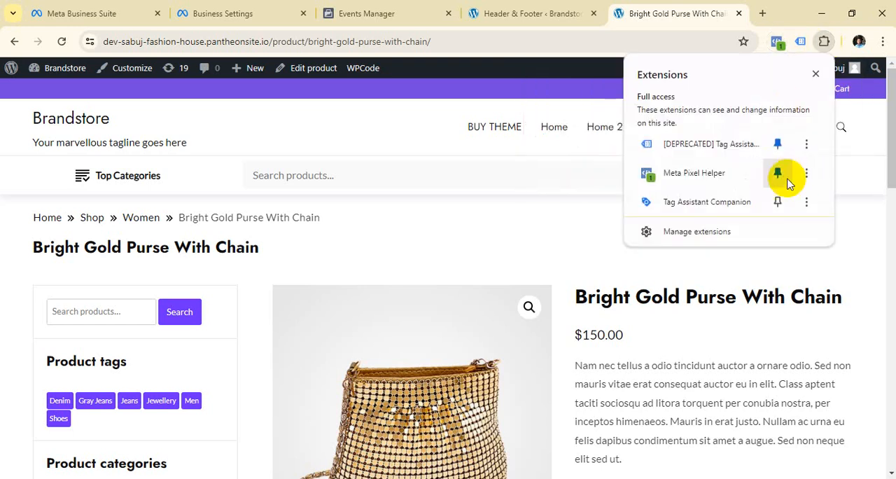
click(807, 173)
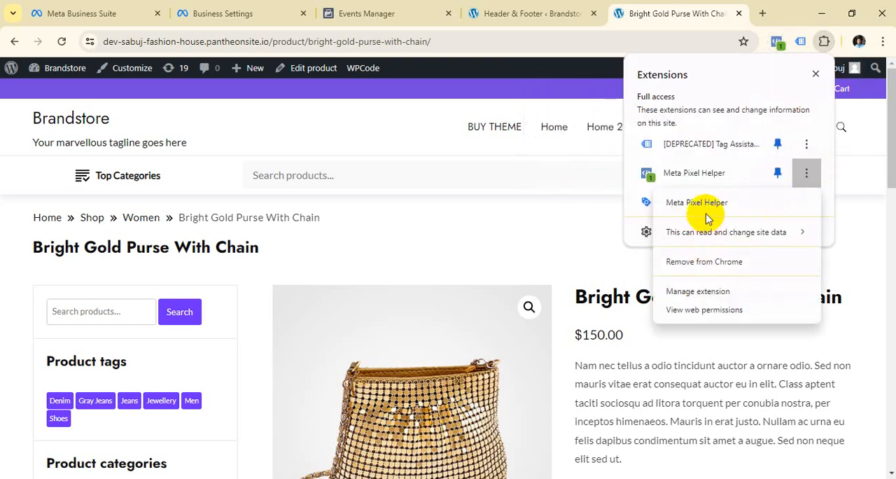
click(722, 265)
click(686, 148)
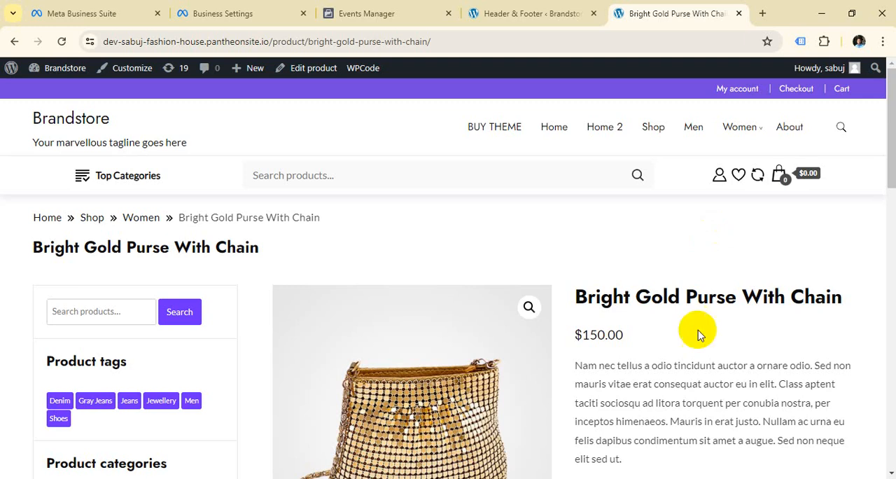
Search the web for "meta pixel helper" in a new browser tab and open its Chrome Web Store page.
click(763, 13)
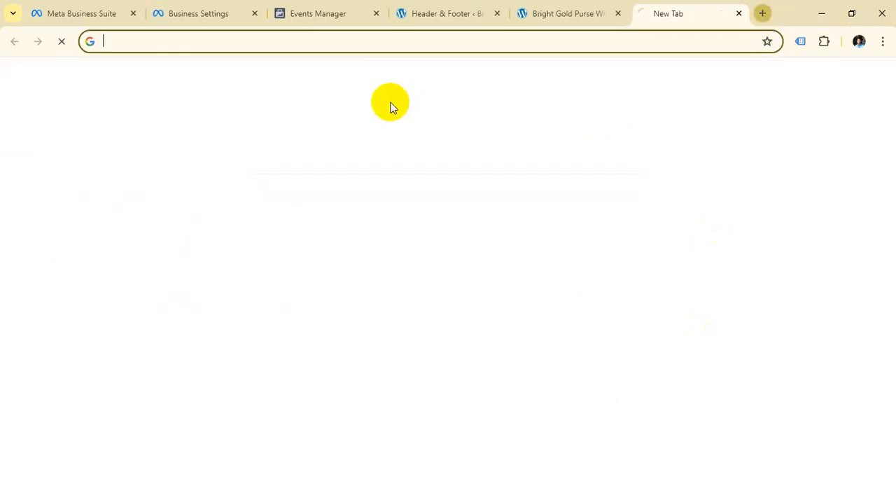
click(304, 42)
text(meta pi)
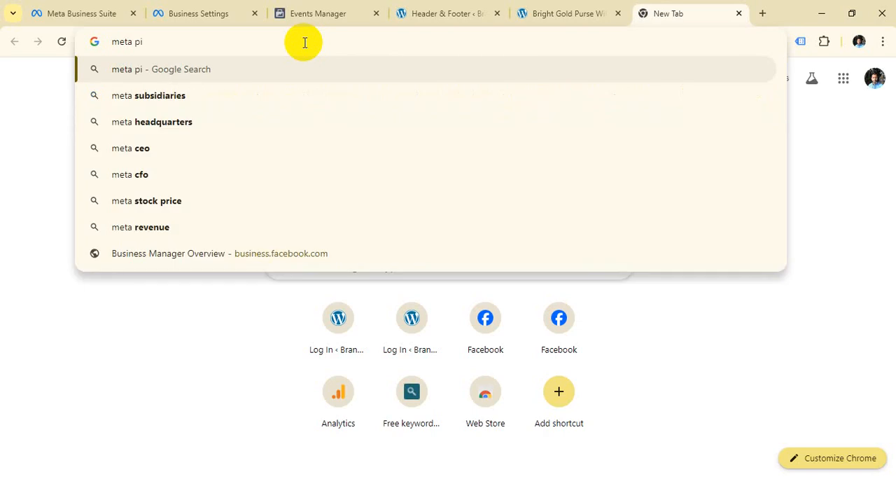
text(xel)
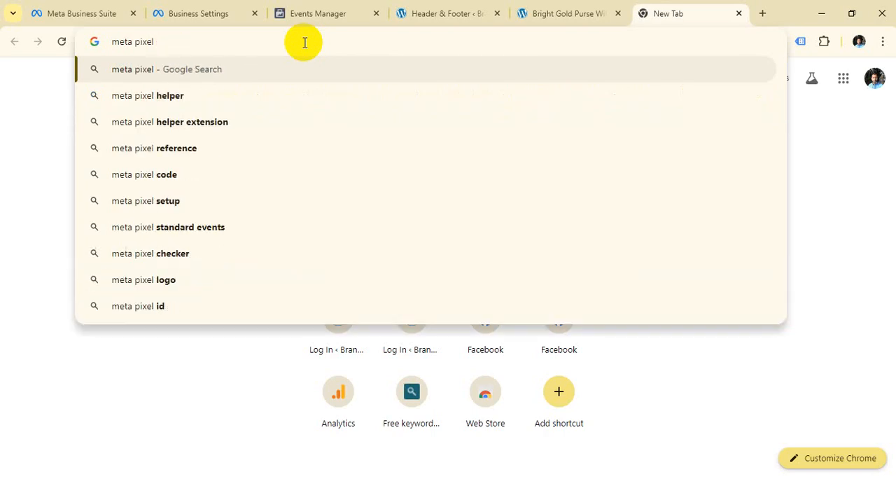
click(116, 99)
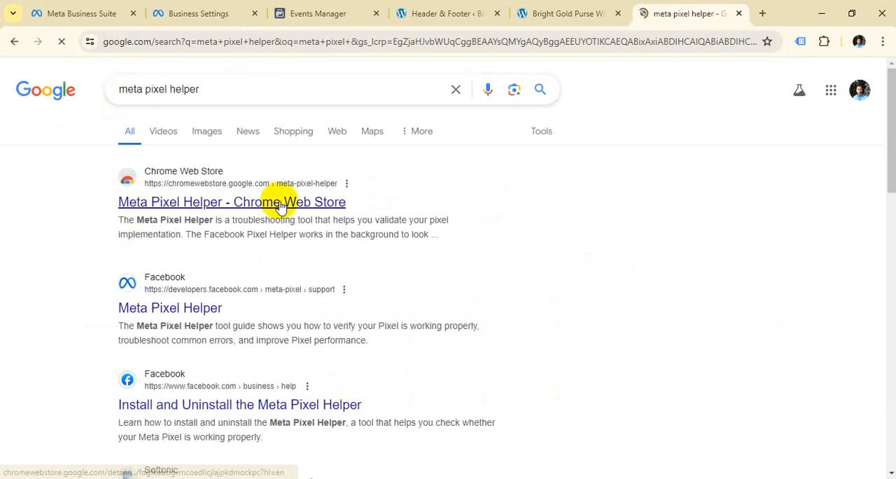
click(280, 202)
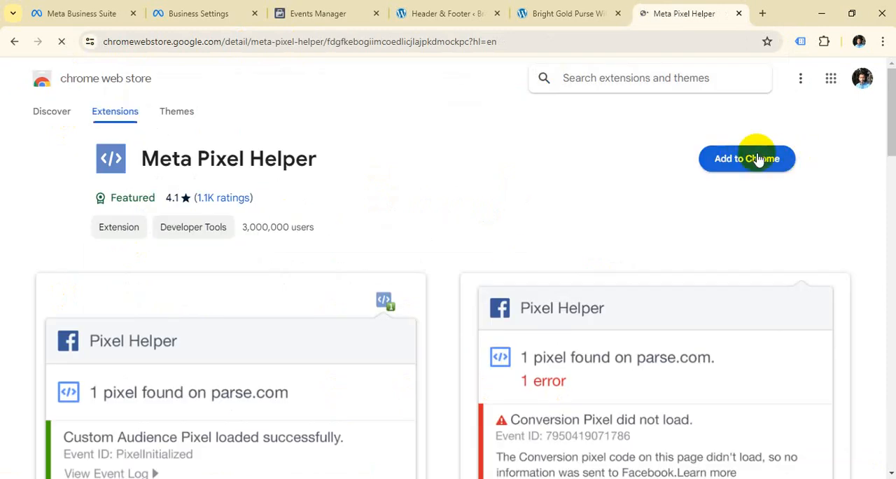
Add the Meta Pixel Helper extension to Chrome and pin it to the toolbar.
click(760, 158)
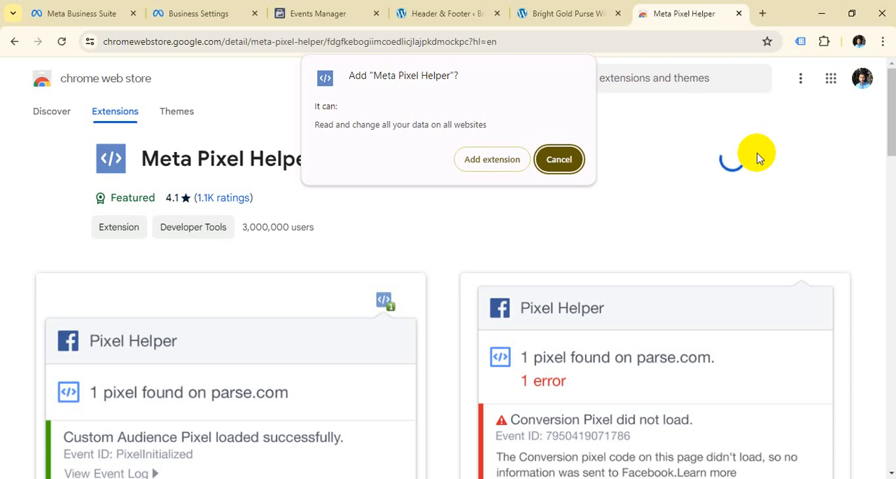
click(495, 162)
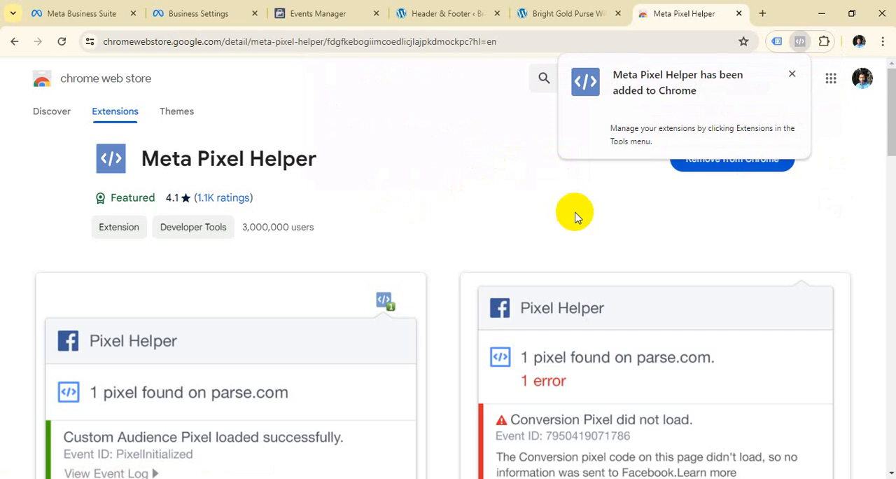
click(792, 74)
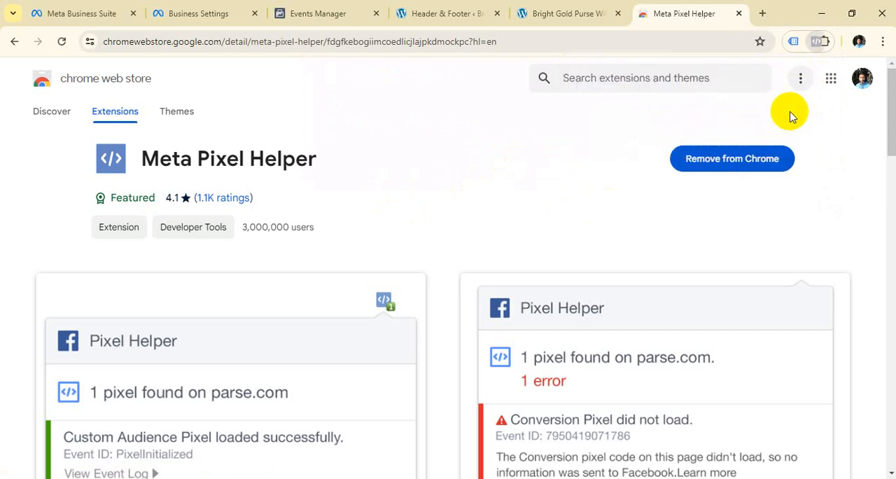
click(824, 42)
click(778, 175)
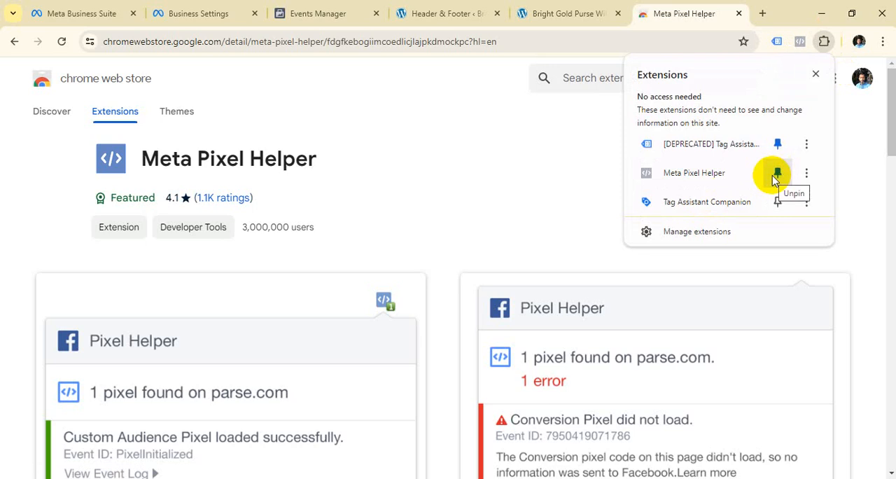
click(783, 320)
Return to Events Manager, clear the recorded test session activity and expand the section for confirming the website's events.
click(338, 10)
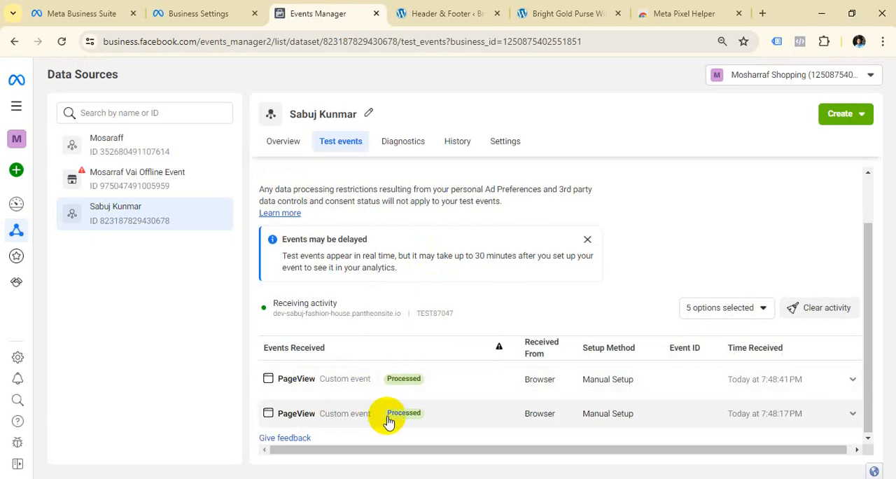
click(820, 312)
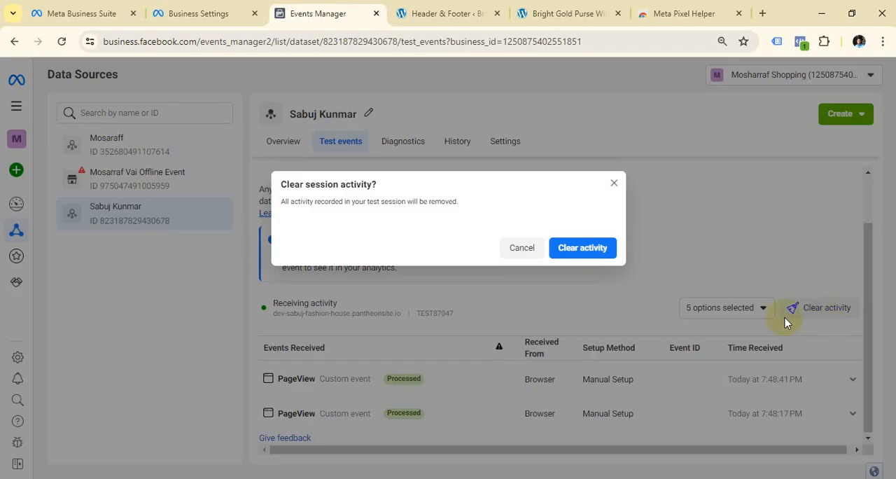
click(596, 250)
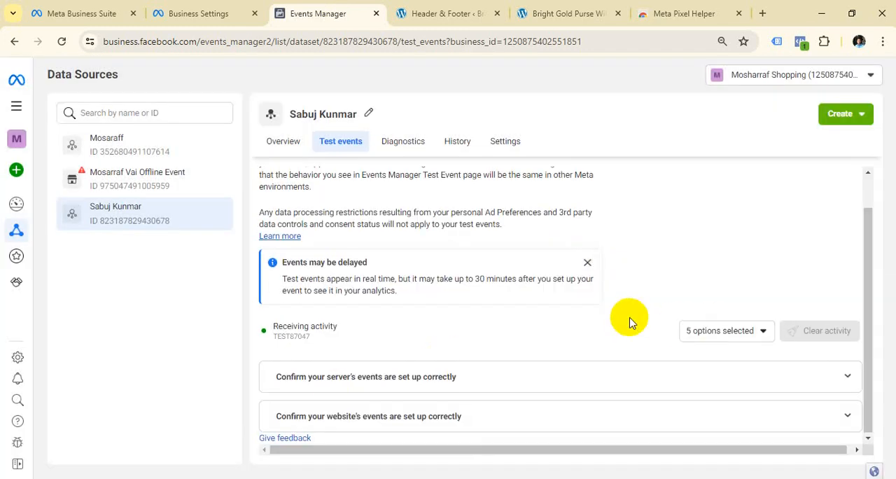
click(443, 420)
scroll(526, 400, down, 3)
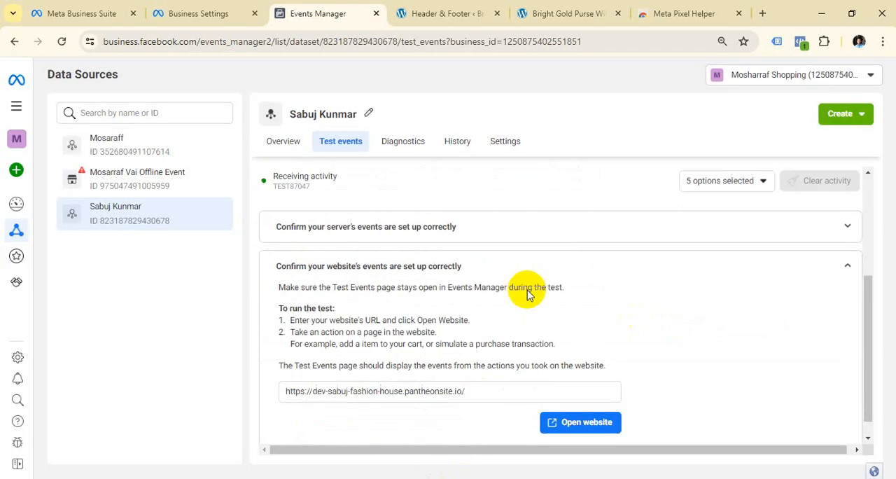
scroll(544, 315, up, 5)
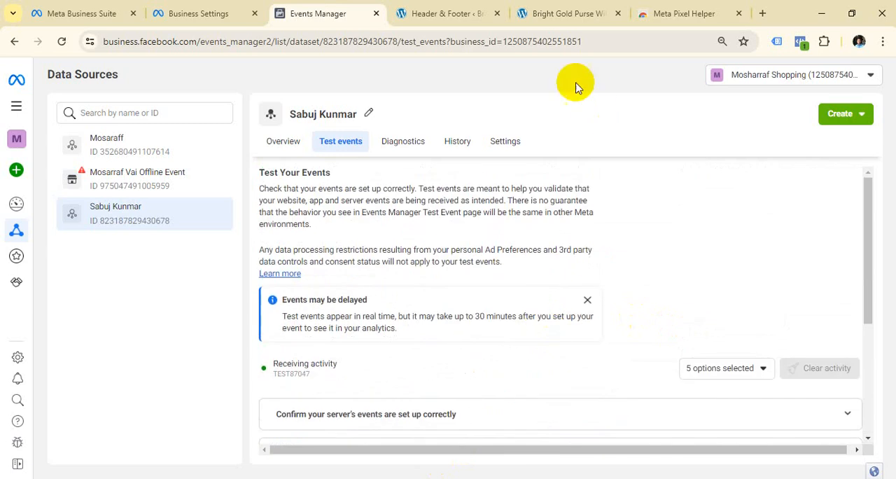
Switch back to the Brandstore site, load its homepage and browse through it to generate a test event.
click(565, 11)
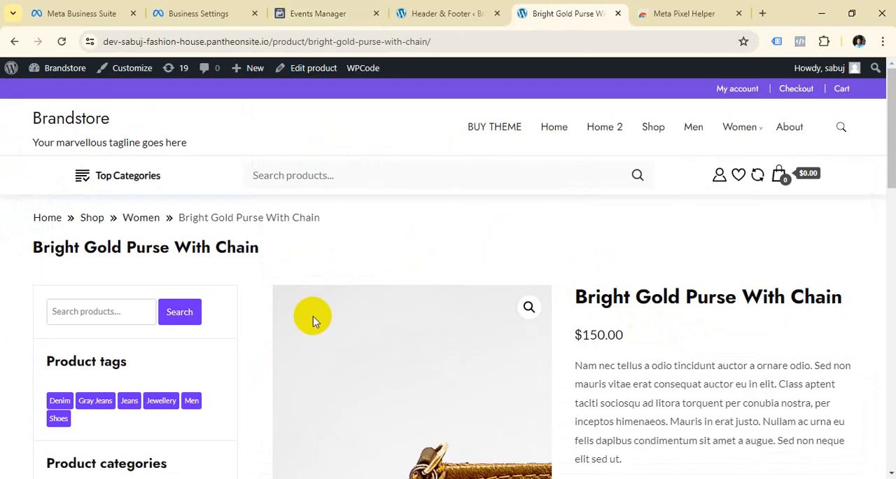
click(98, 123)
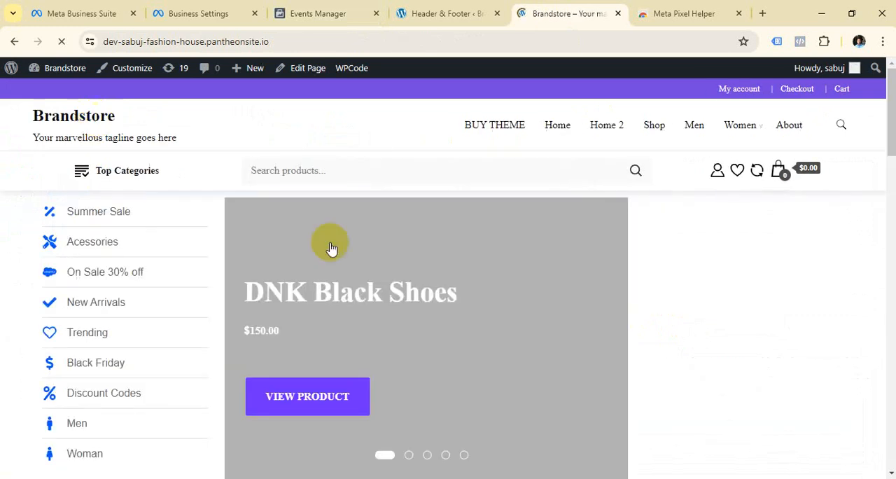
scroll(336, 252, down, 10)
scroll(418, 336, up, 15)
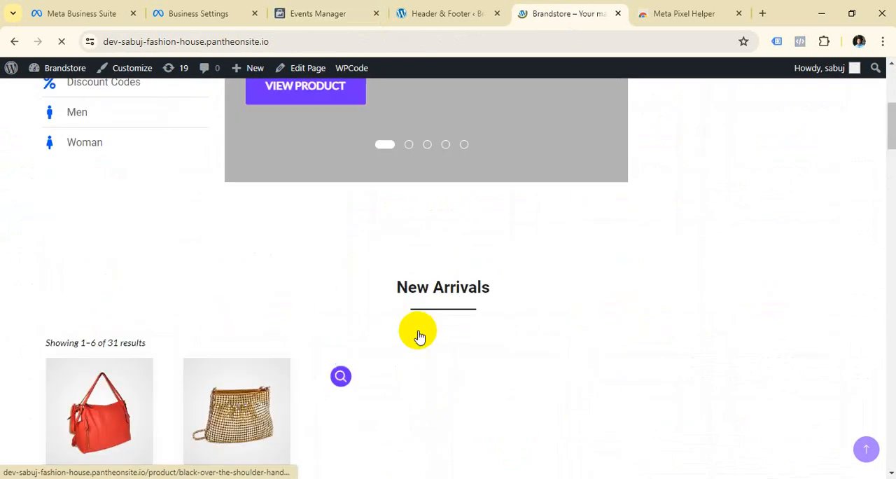
scroll(447, 326, down, 15)
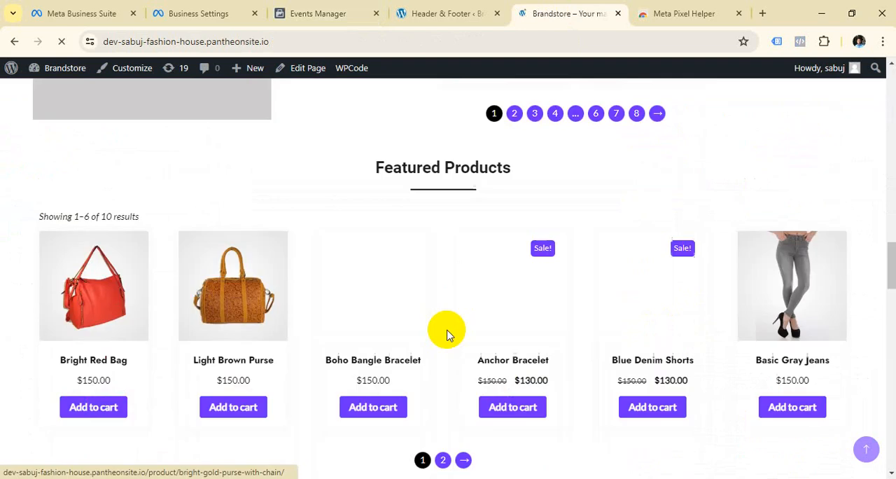
scroll(448, 339, down, 4)
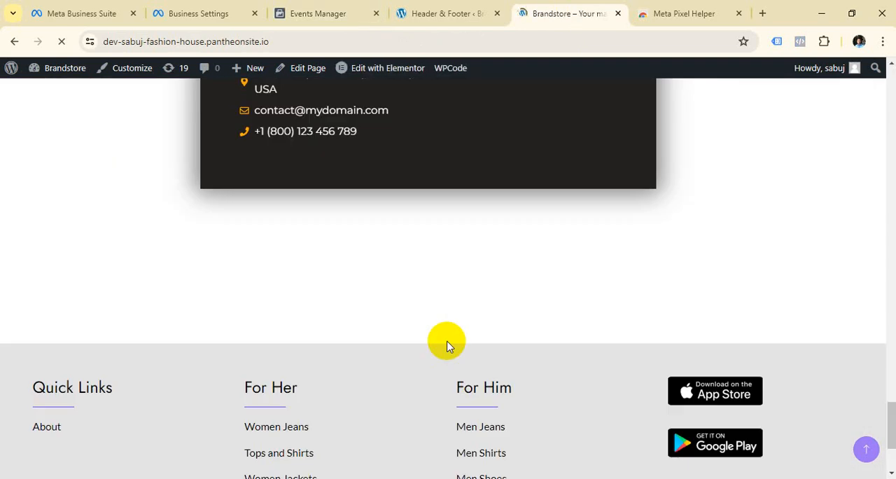
scroll(448, 345, up, 20)
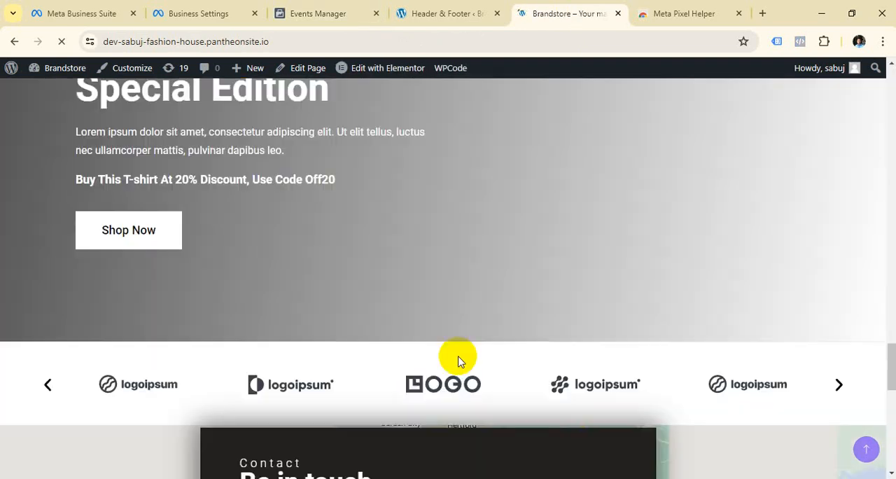
scroll(459, 361, up, 8)
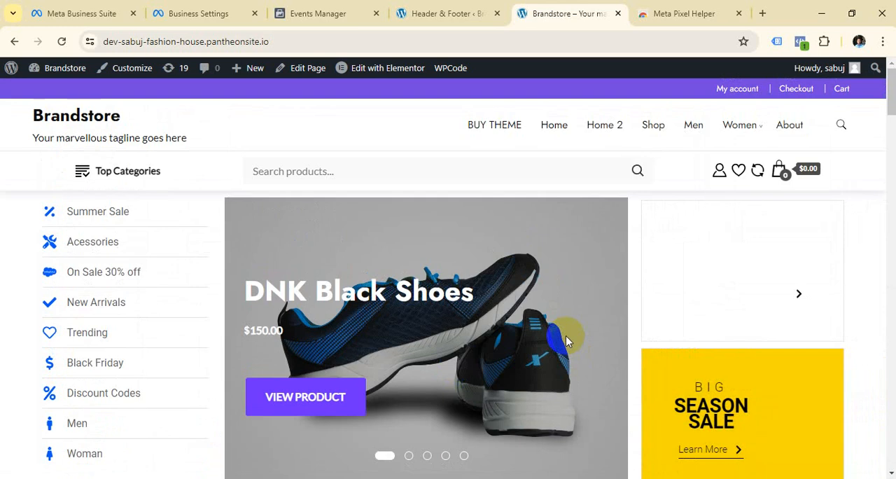
scroll(716, 250, down, 9)
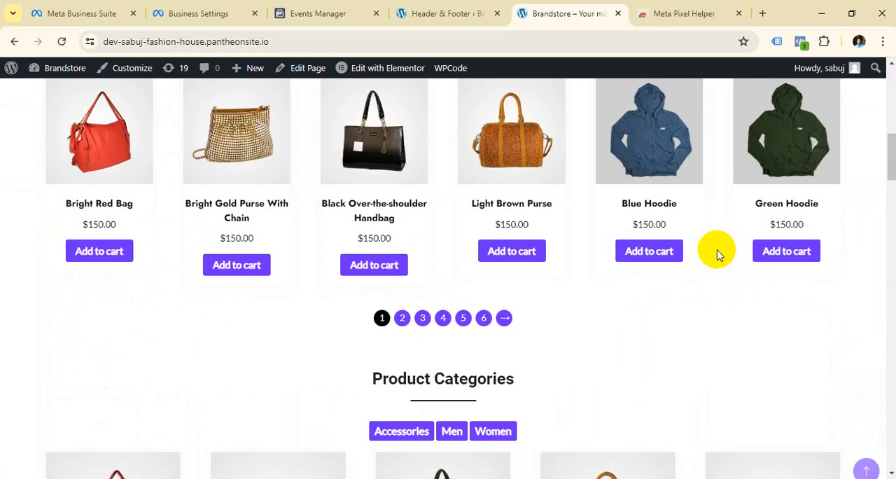
Open the Blue Hoodie product page from New Arrivals and browse through it to generate another test event.
click(662, 203)
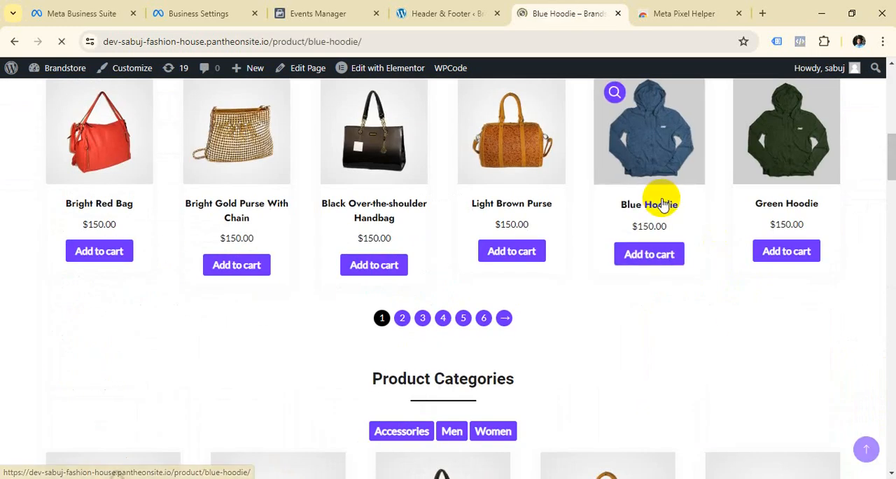
scroll(602, 266, down, 10)
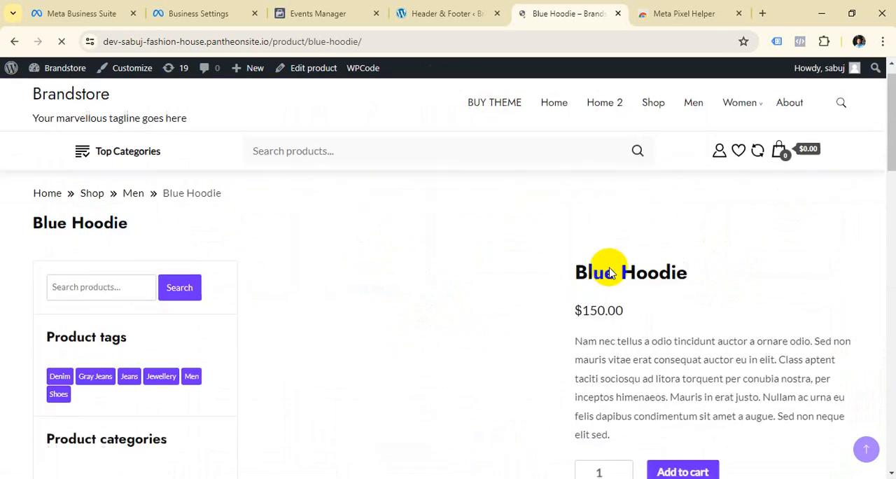
scroll(609, 273, down, 5)
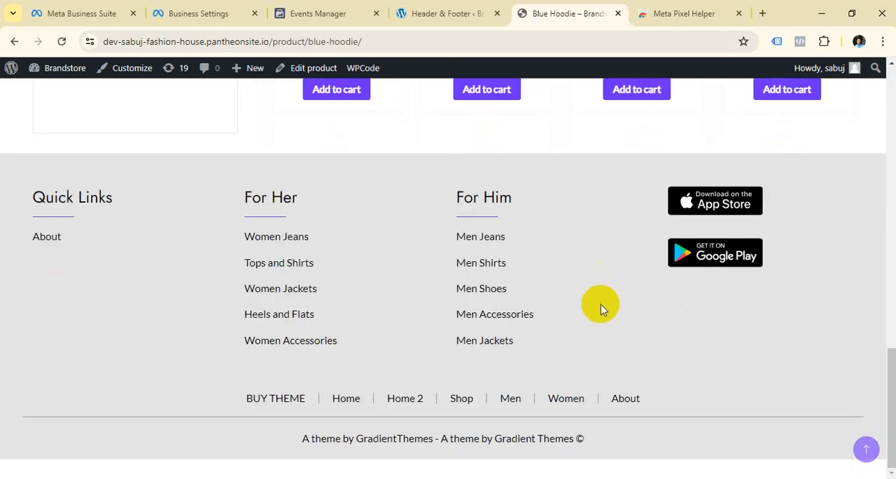
scroll(601, 305, up, 6)
scroll(601, 308, up, 10)
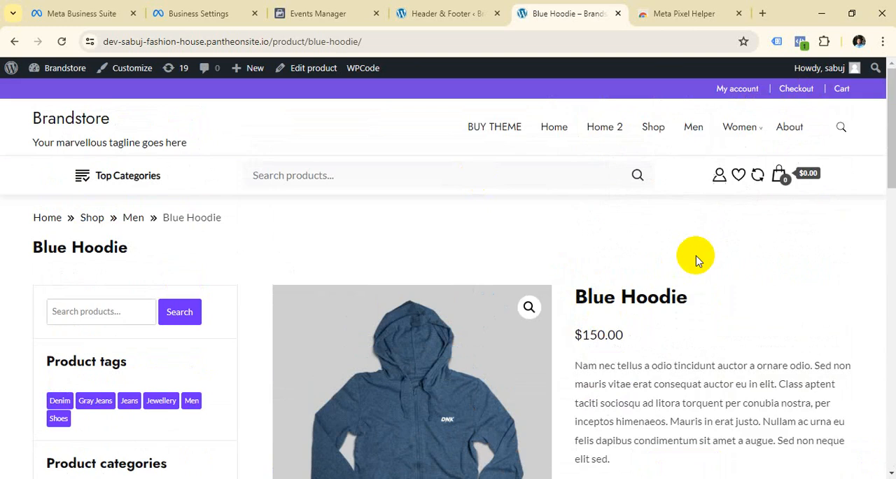
scroll(697, 267, down, 10)
scroll(695, 273, up, 10)
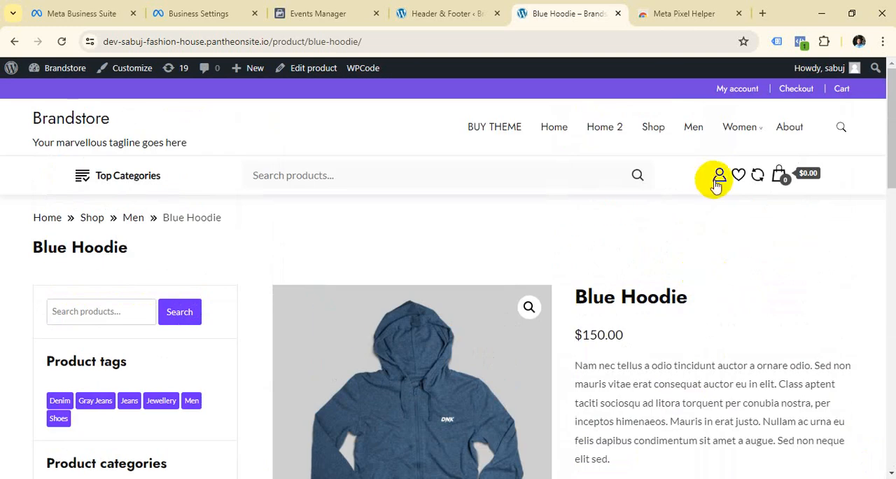
Return to Events Manager and examine the events received on the Test Events page.
click(331, 15)
scroll(525, 238, down, 1)
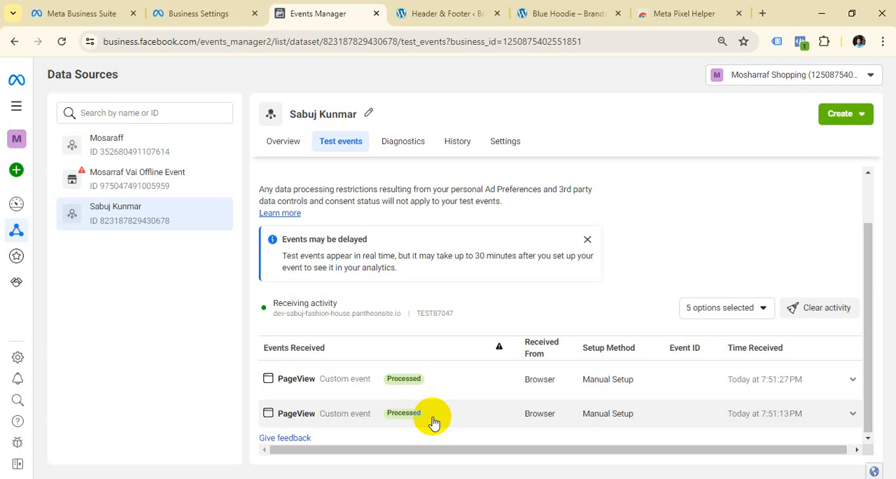
Open the dataset's overview, start the manual Meta Pixel setup and highlight the installation note on the event setup tool page.
click(292, 145)
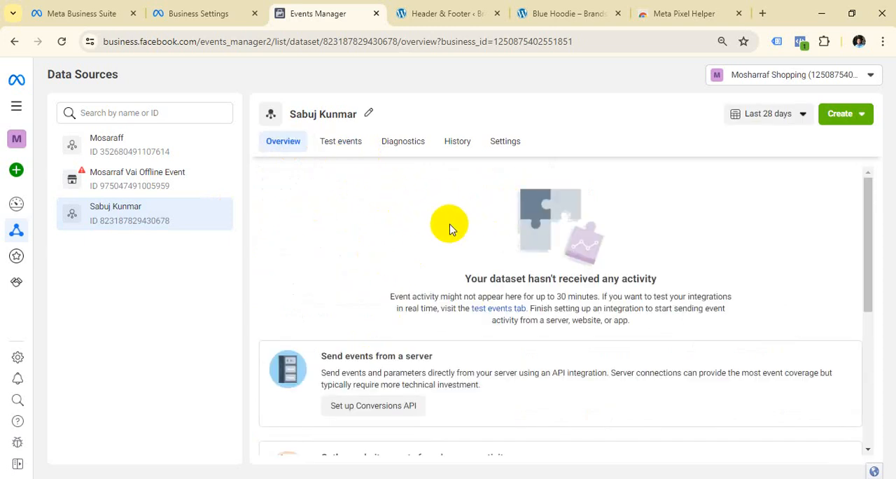
scroll(420, 238, down, 2)
scroll(448, 245, down, 2)
scroll(476, 238, up, 1)
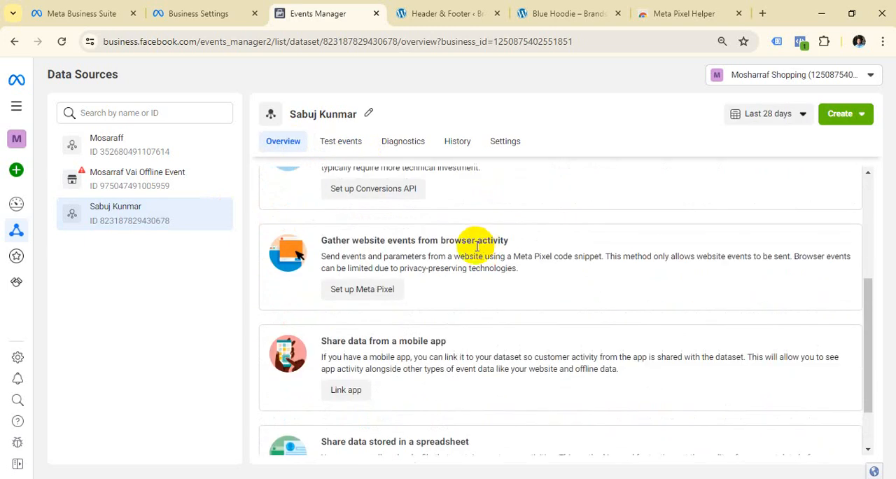
click(372, 294)
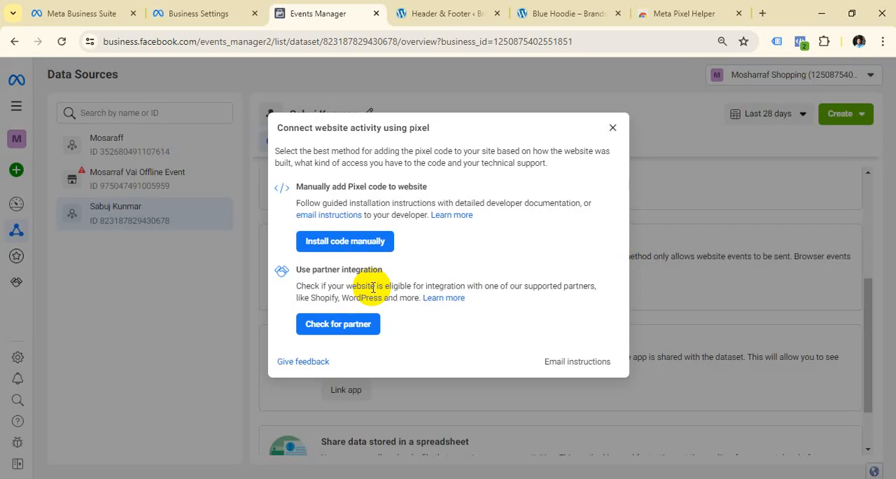
click(357, 244)
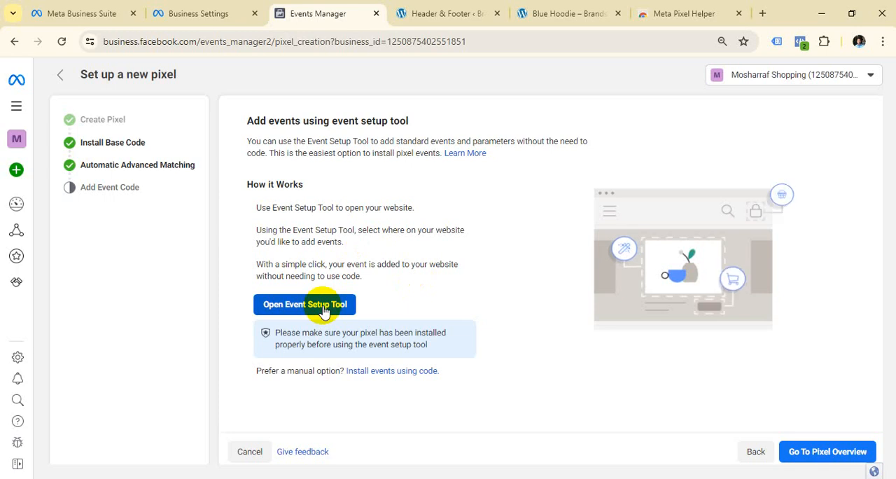
drag(275, 333, 453, 345)
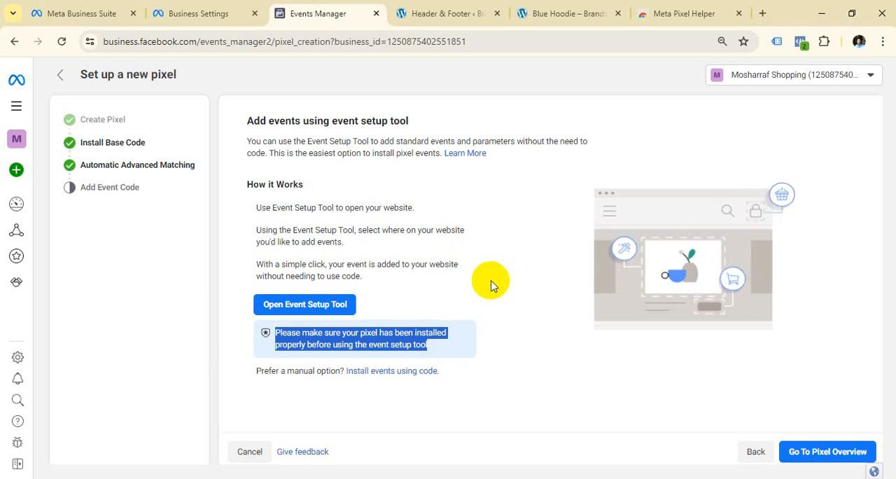
Launch the Event Setup Tool on the Brandstore site, using its homepage address from the clipboard history as the website URL.
click(301, 309)
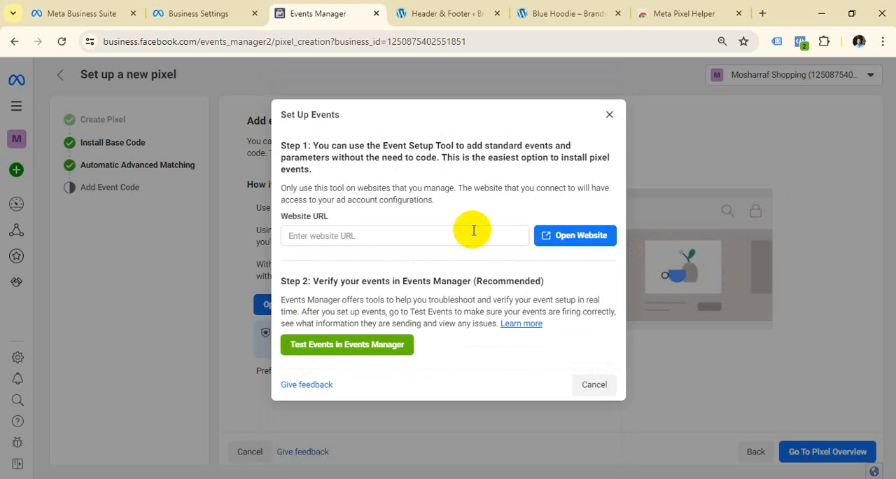
click(365, 239)
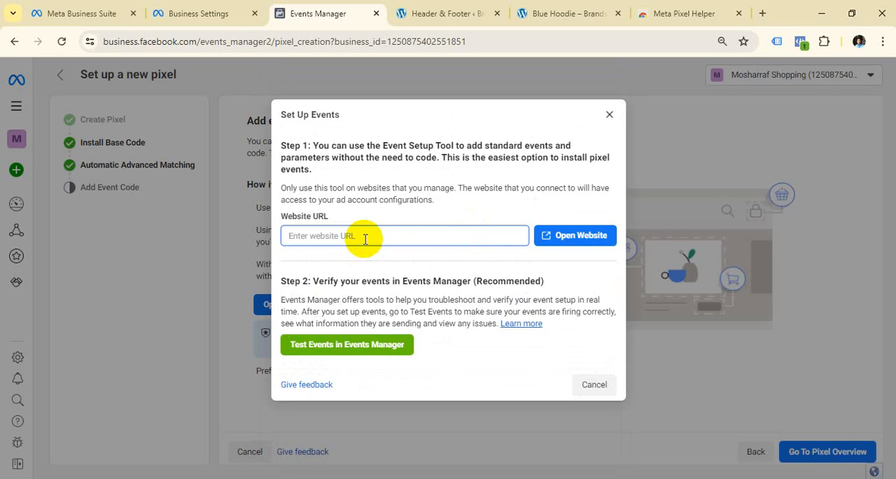
key(super+v)
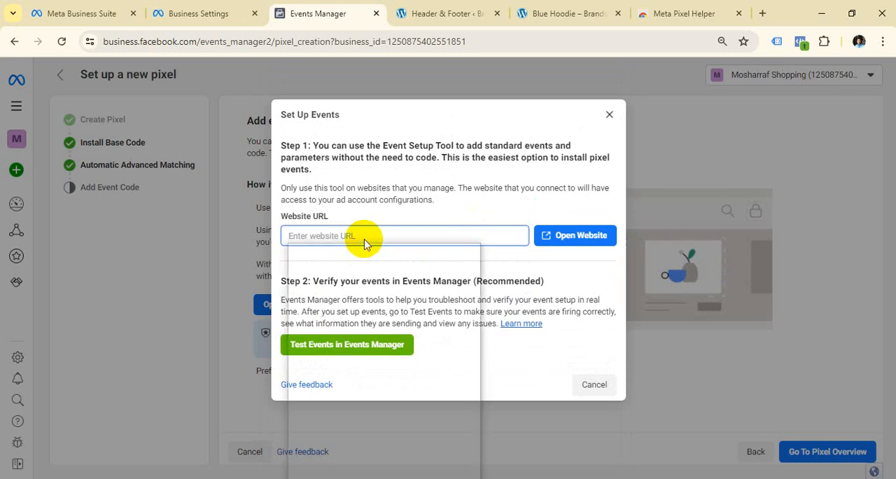
scroll(382, 313, down, 2)
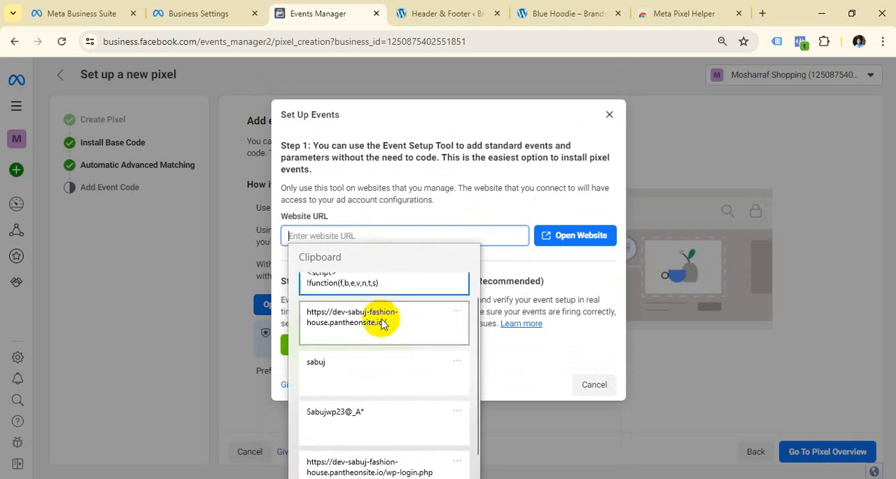
click(382, 315)
click(565, 237)
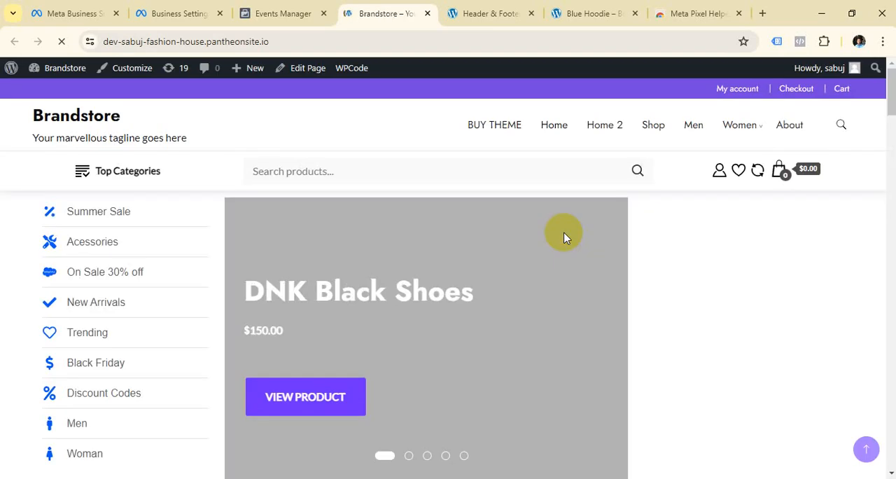
Look through the Brandstore homepage's product sections and footer while the Meta Event Setup Tool loads.
scroll(509, 190, down, 5)
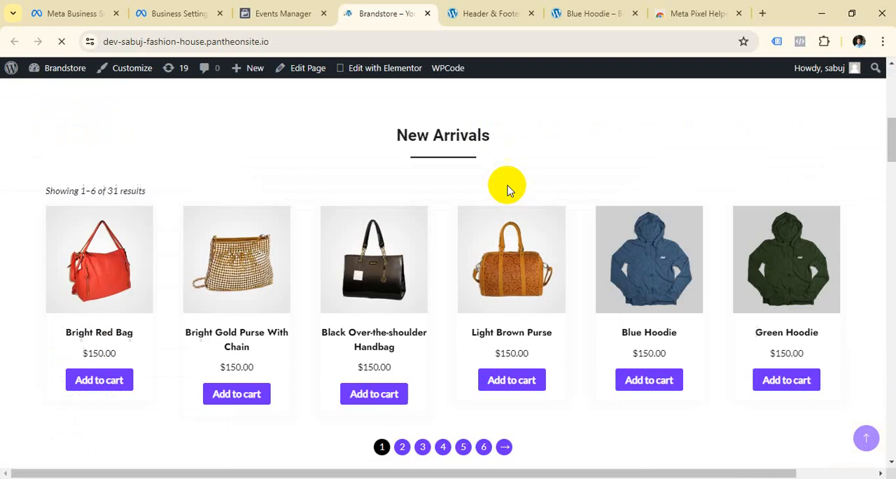
scroll(504, 219, down, 15)
scroll(486, 260, up, 5)
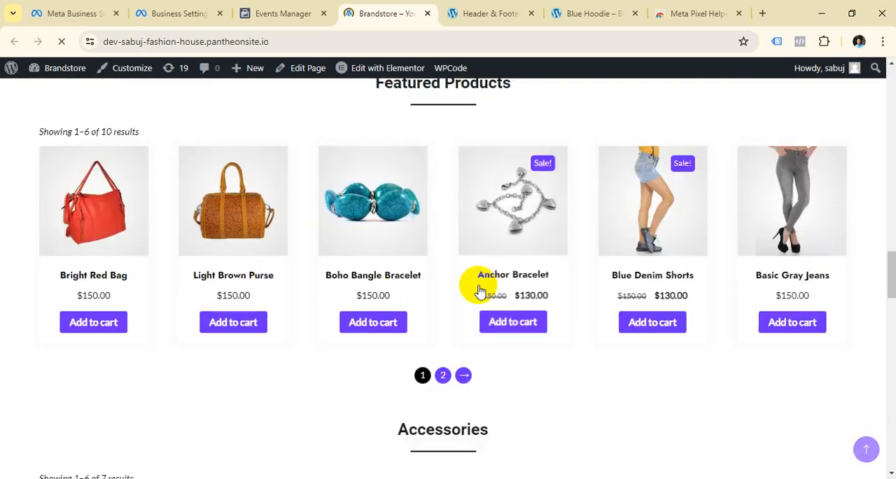
scroll(481, 290, up, 15)
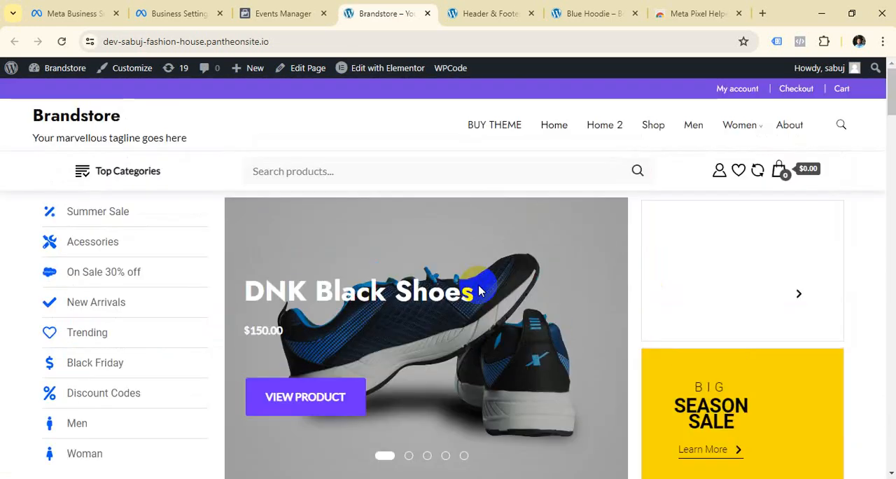
scroll(462, 293, down, 20)
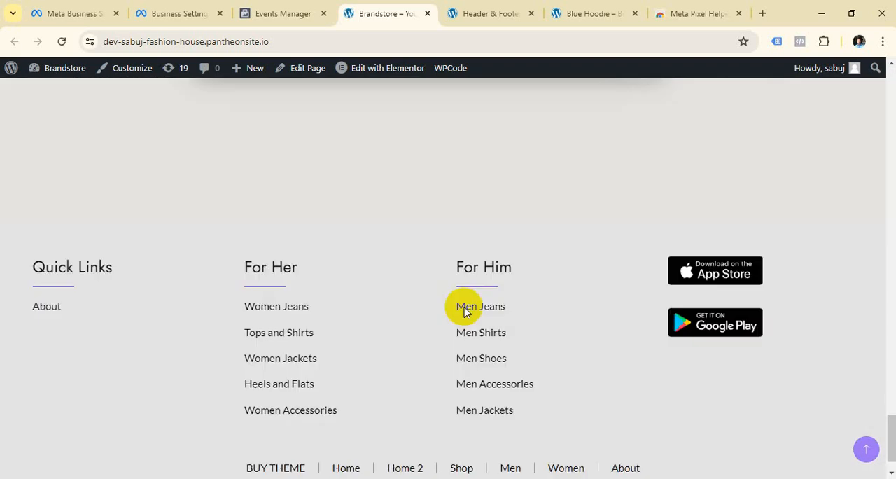
scroll(466, 311, down, 2)
scroll(466, 312, up, 15)
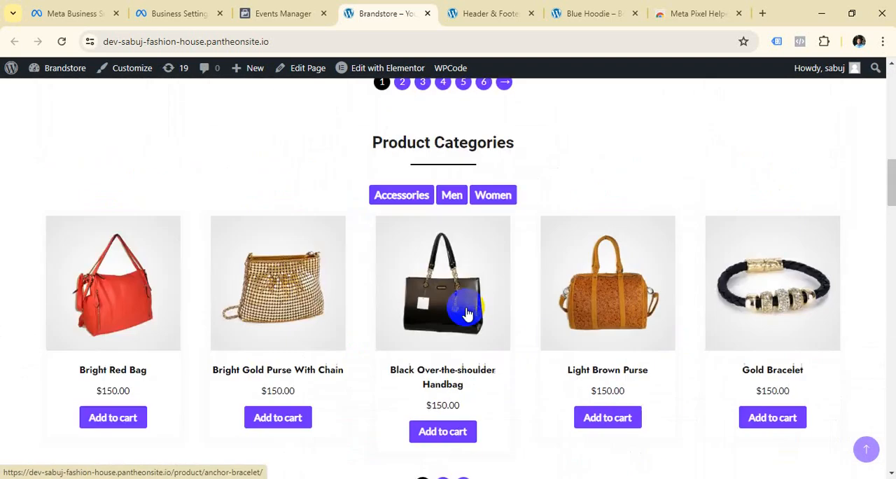
scroll(200, 250, up, 10)
scroll(174, 147, down, 6)
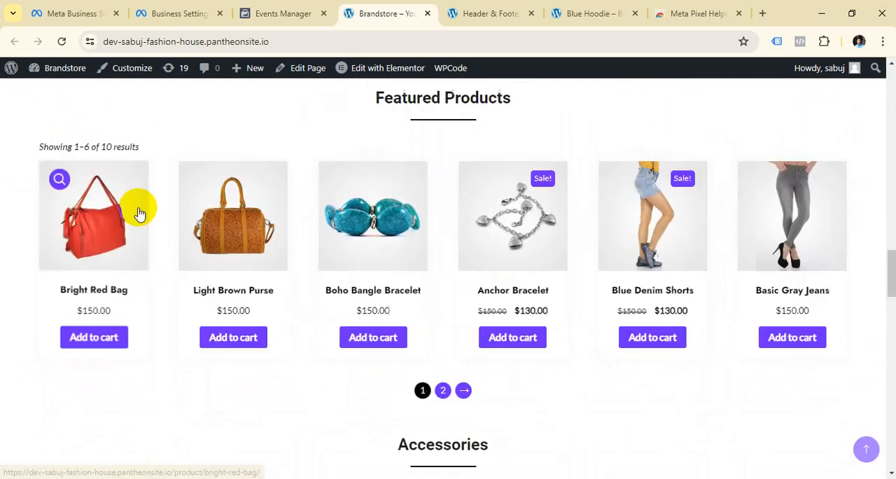
scroll(139, 213, down, 15)
scroll(650, 304, up, 12)
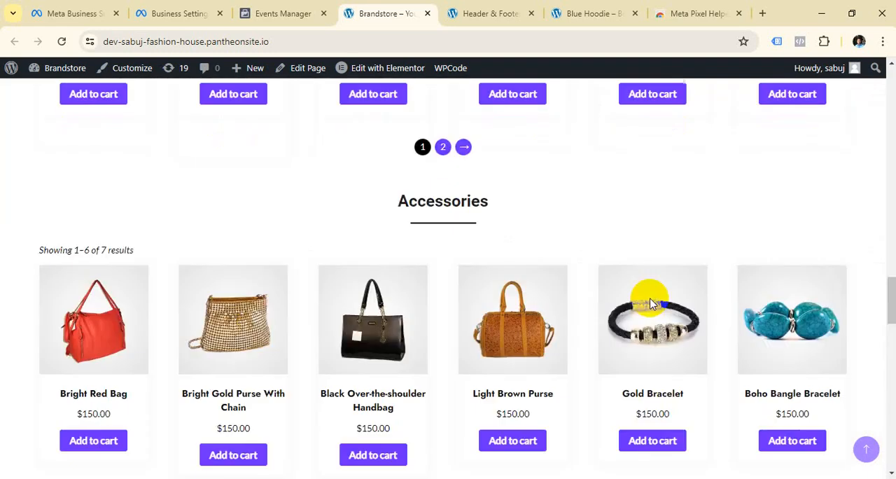
scroll(651, 303, up, 12)
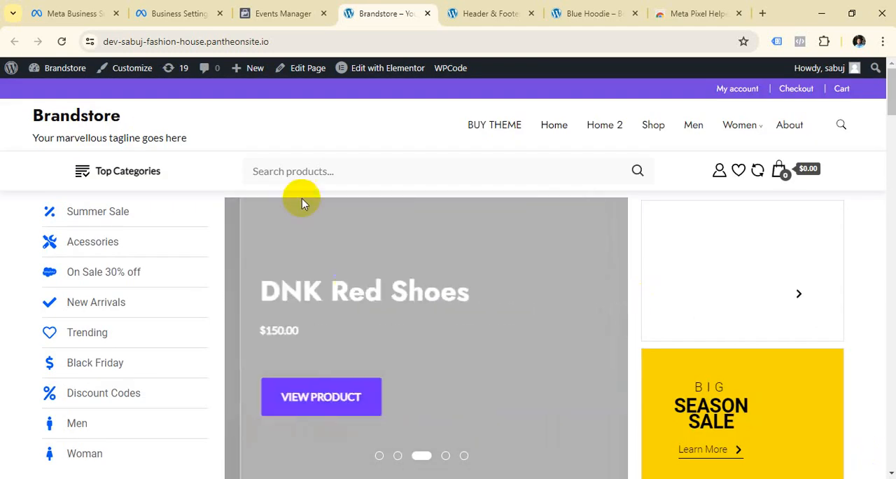
scroll(315, 231, down, 20)
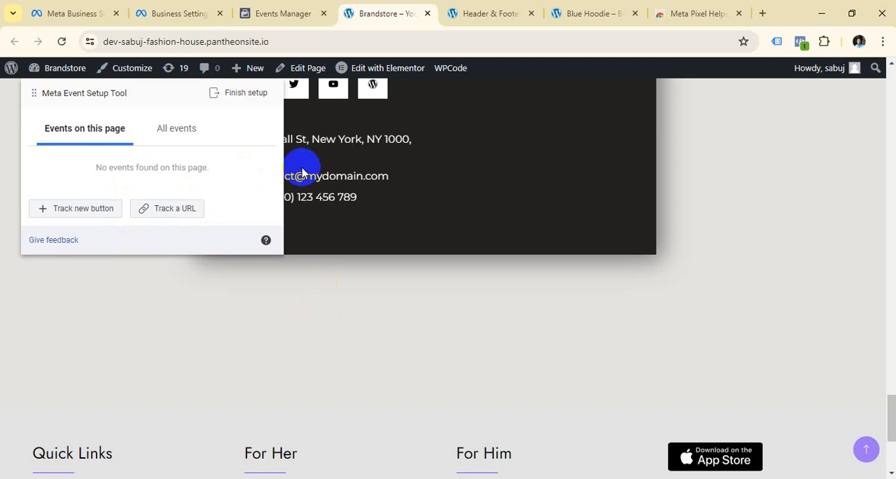
Move the Meta Event Setup Tool panel to the opposite side of the homepage and highlight the site's full address.
drag(102, 92, 805, 118)
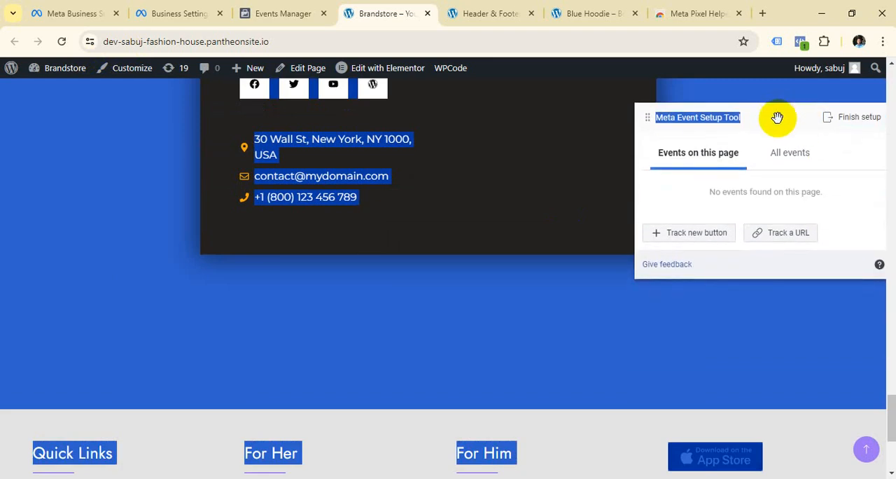
scroll(406, 296, up, 10)
scroll(395, 303, up, 6)
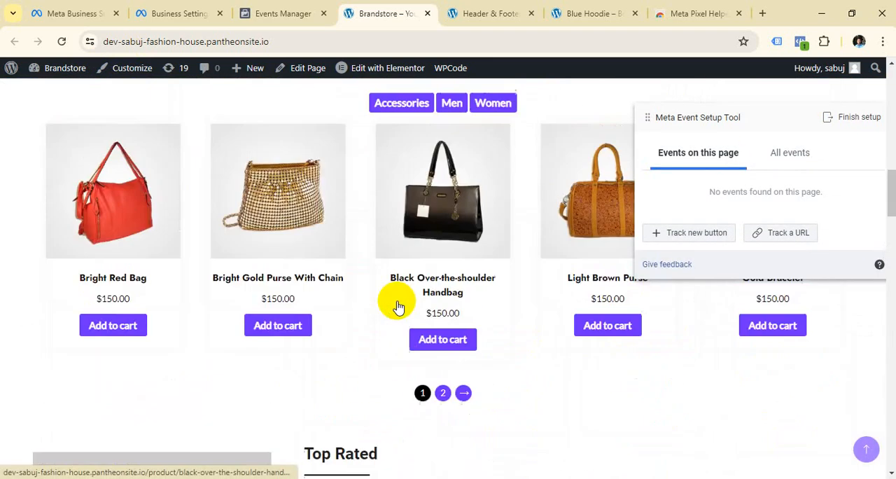
click(286, 40)
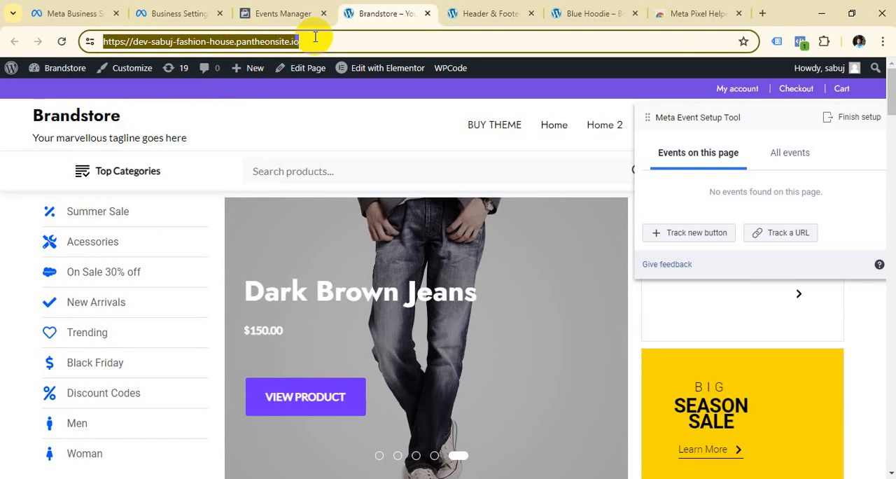
Search Google for daraz in a new browser tab and open the Daraz.com.bd online shopping site.
click(763, 14)
click(161, 42)
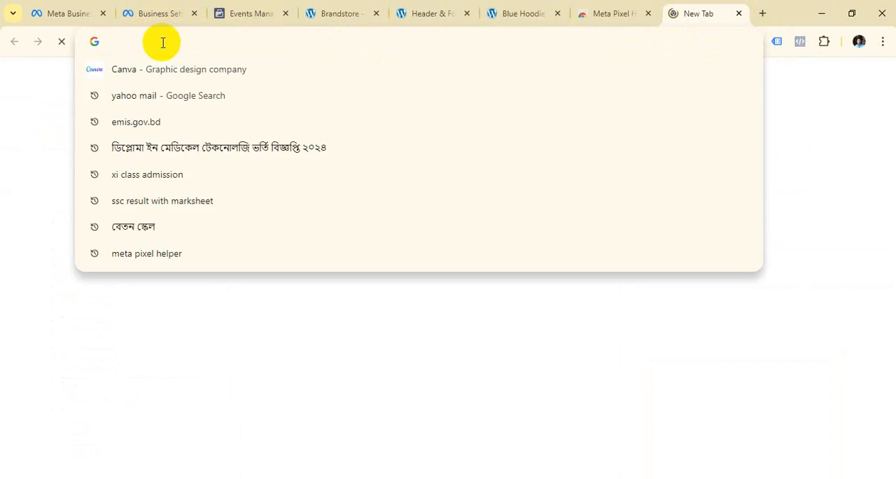
text(daraz)
key(Return)
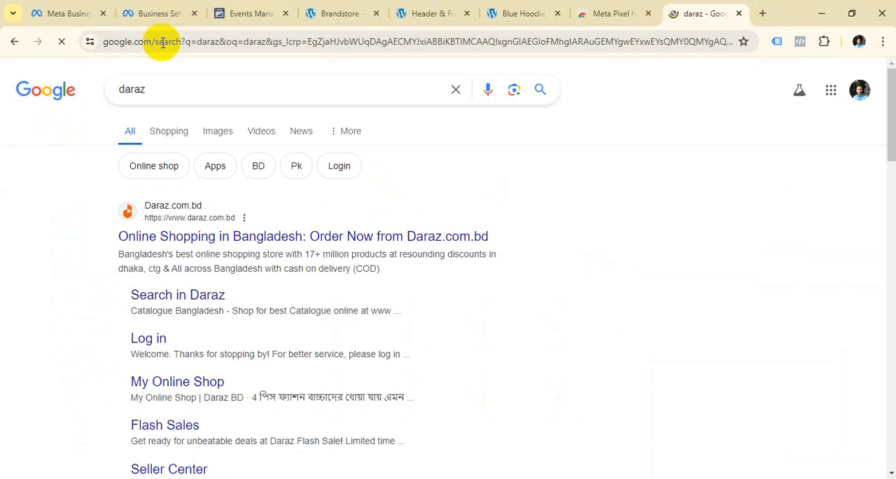
click(170, 236)
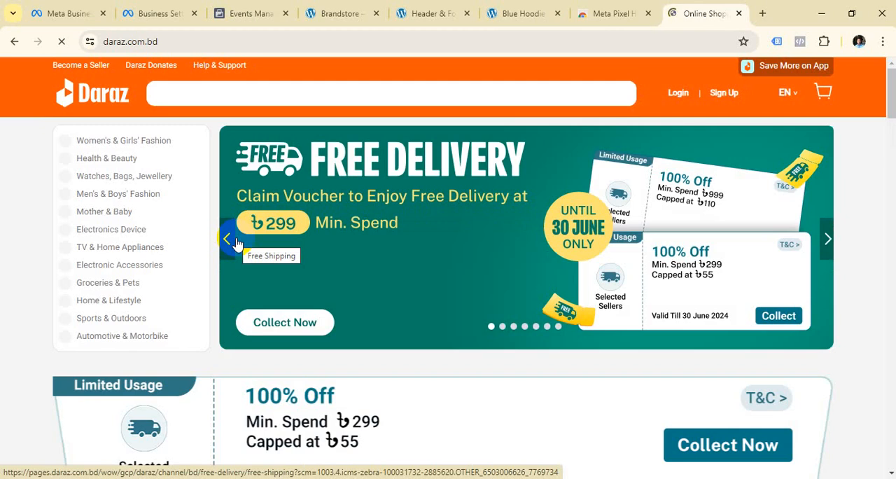
Browse the product listings on the Daraz homepage and open the Makkar IELTS Speaking 2024 Book product page.
scroll(388, 178, down, 6)
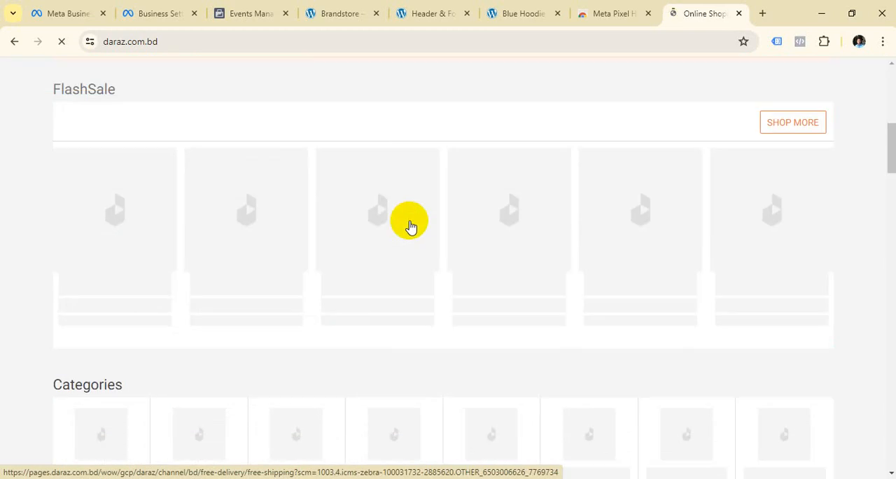
scroll(409, 224, down, 5)
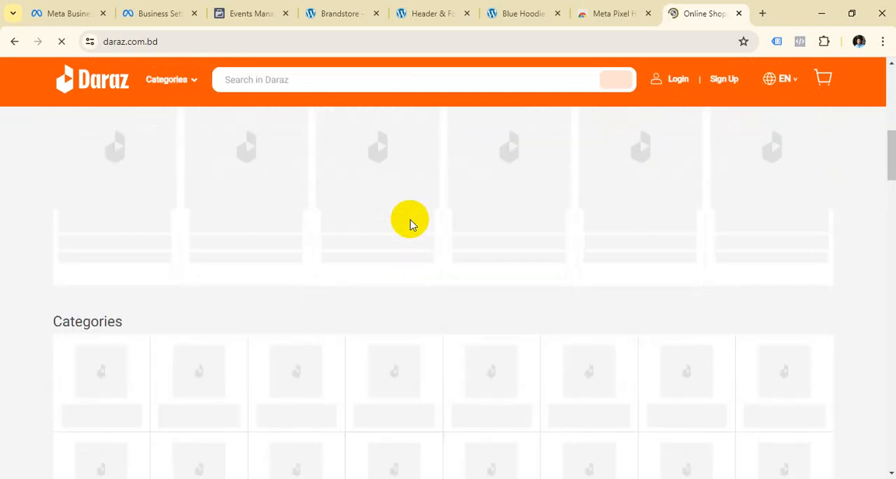
scroll(456, 222, down, 5)
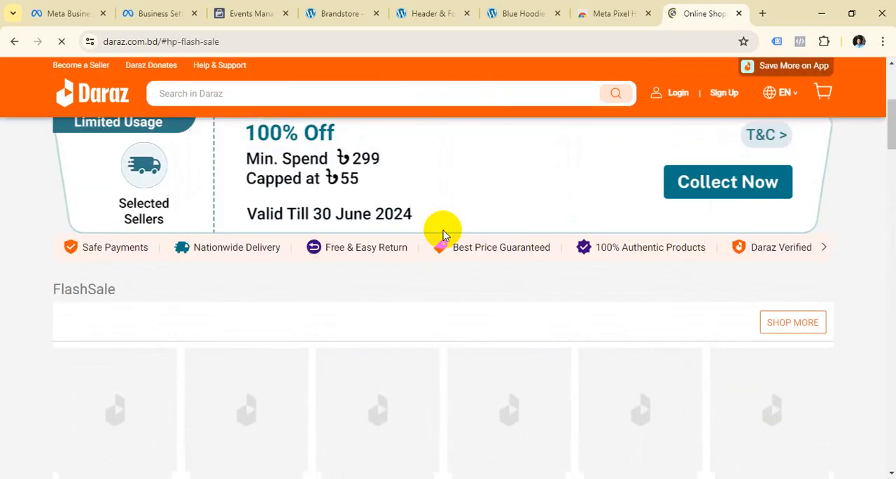
scroll(440, 241, down, 8)
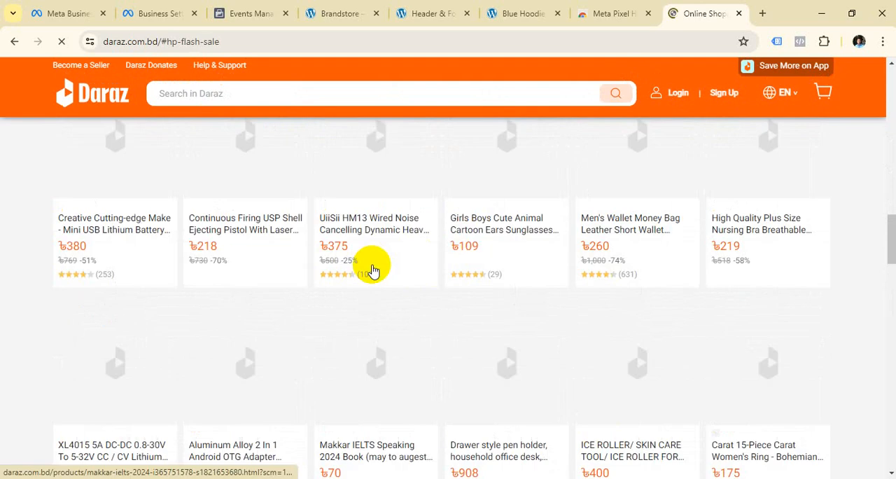
scroll(381, 252, down, 3)
scroll(402, 227, up, 1)
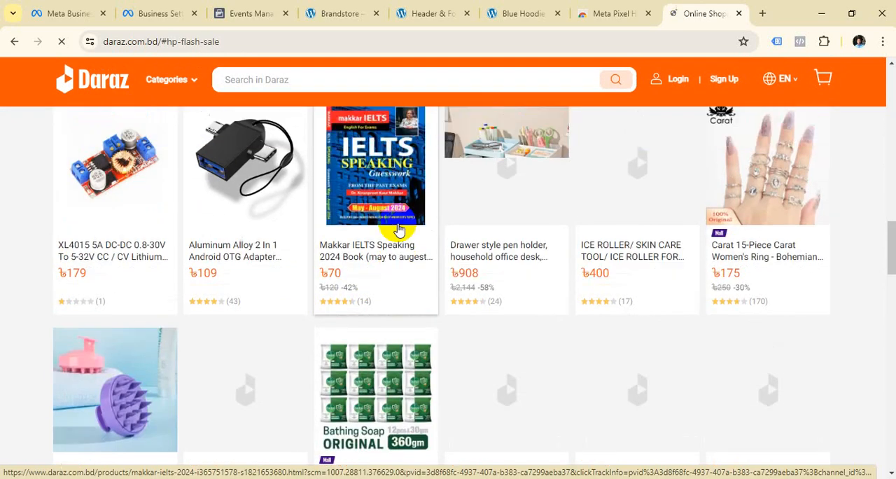
click(379, 279)
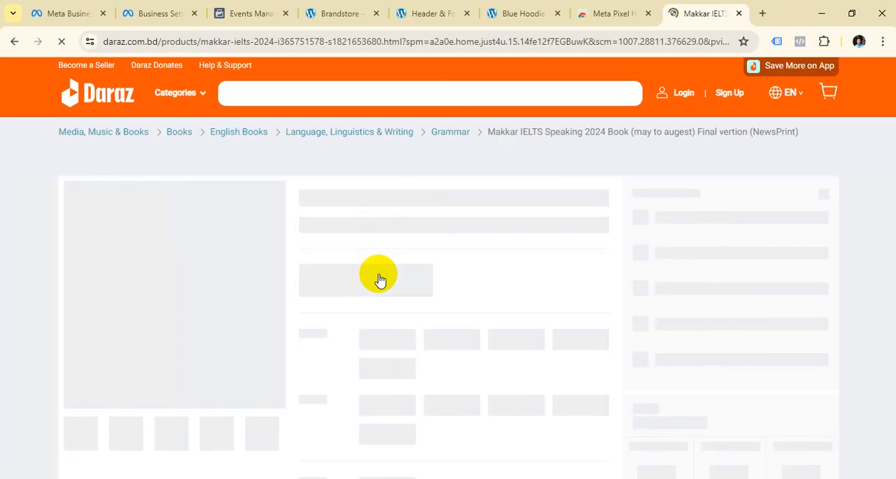
click(457, 95)
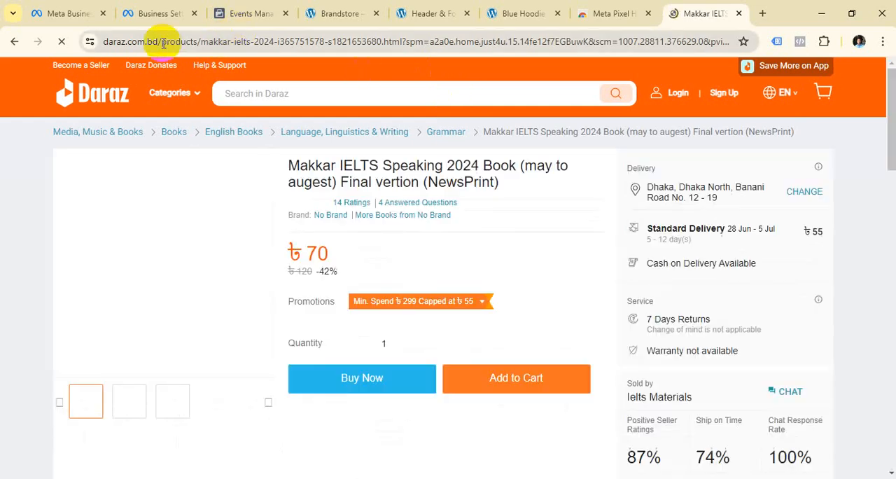
Highlight the domain and then the /products/ part of the Daraz product page's URL to examine its structure.
drag(163, 42, 76, 44)
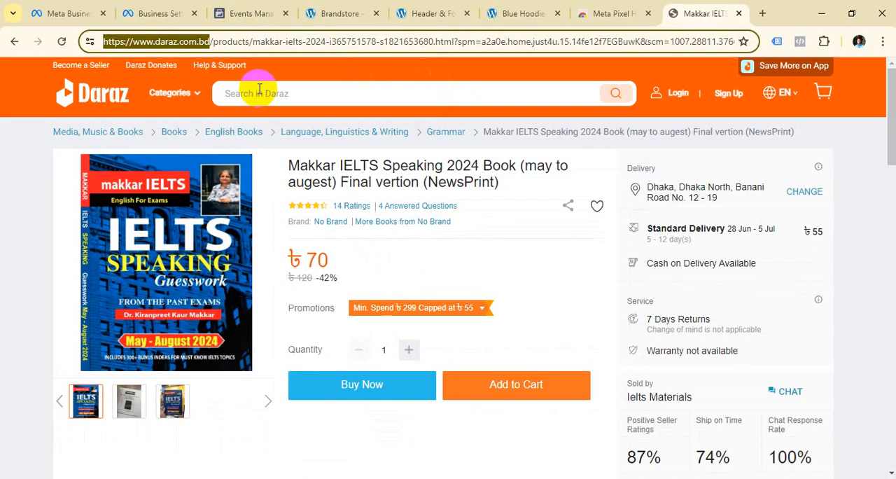
click(257, 44)
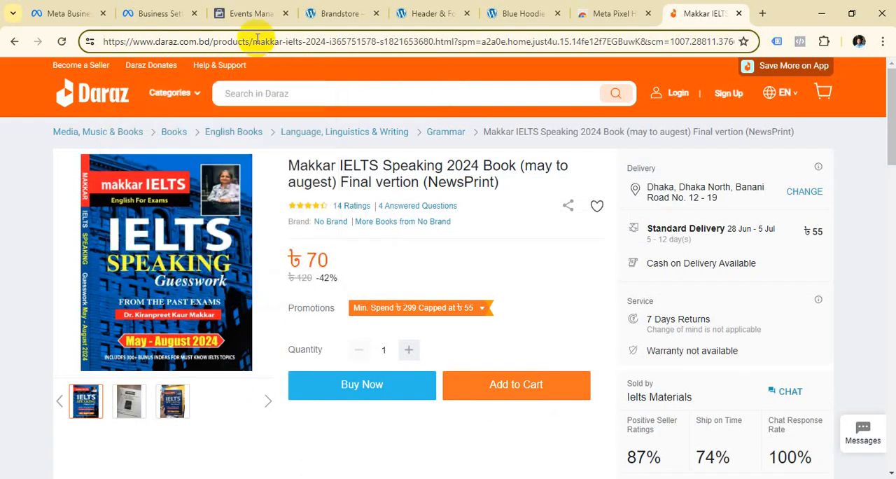
drag(254, 41, 209, 42)
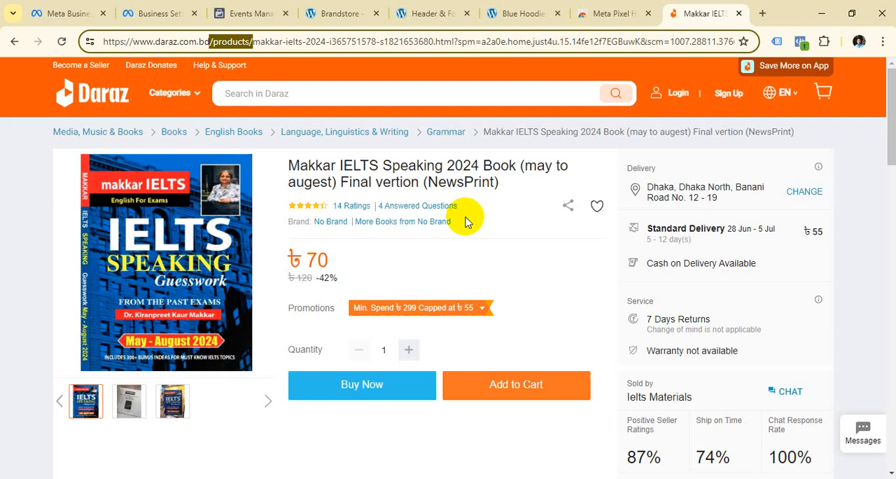
Re-examine the domain and the /products/ segment in the Daraz book page's address, and close the Daraz tab.
scroll(459, 306, down, 10)
scroll(459, 306, up, 10)
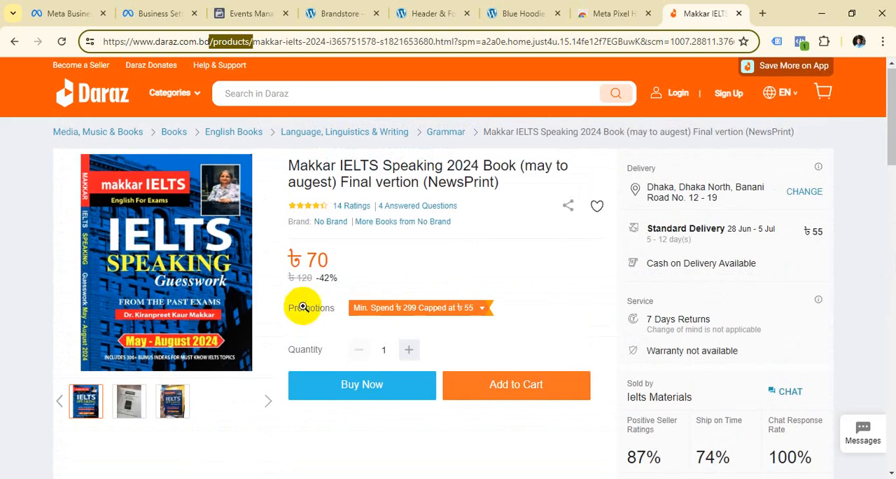
click(254, 42)
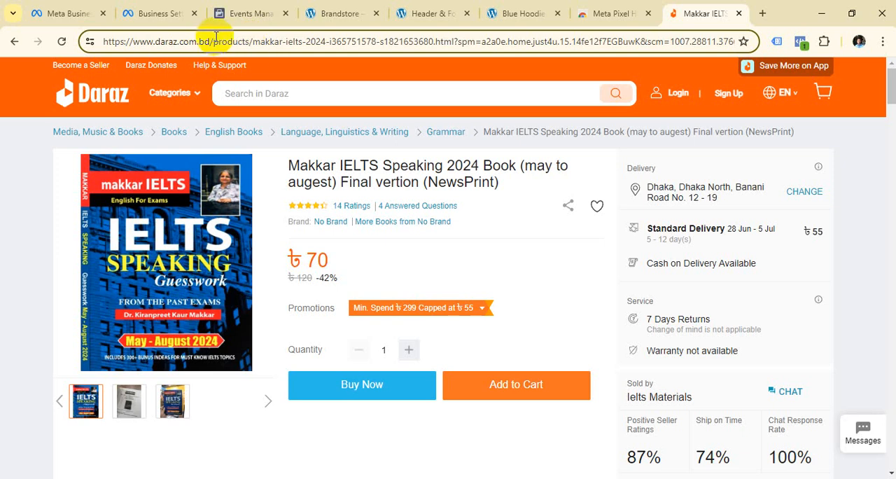
drag(214, 41, 62, 85)
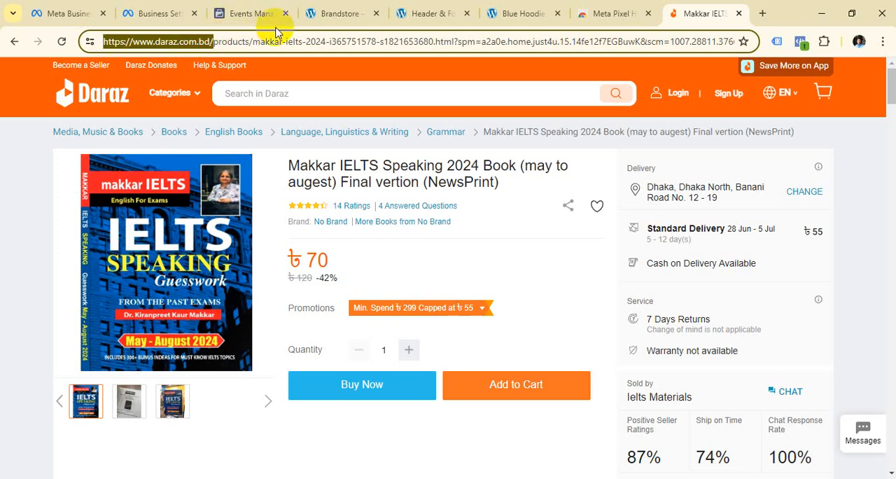
drag(252, 42, 209, 42)
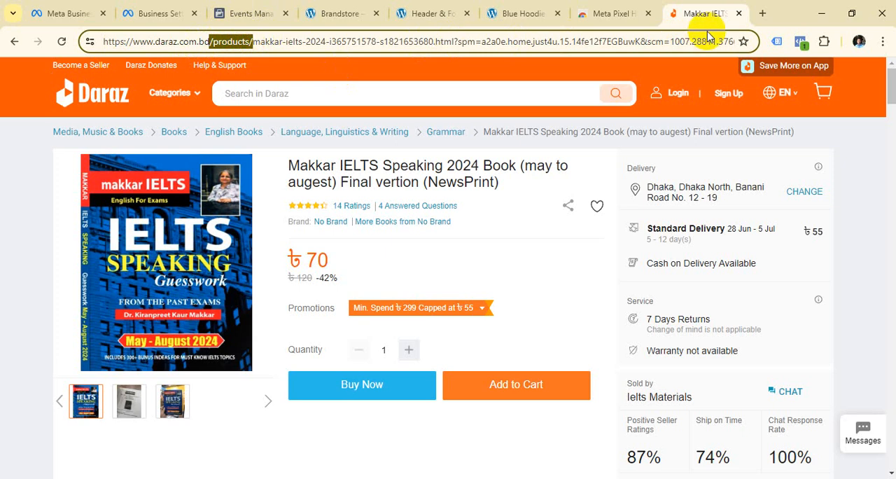
click(738, 14)
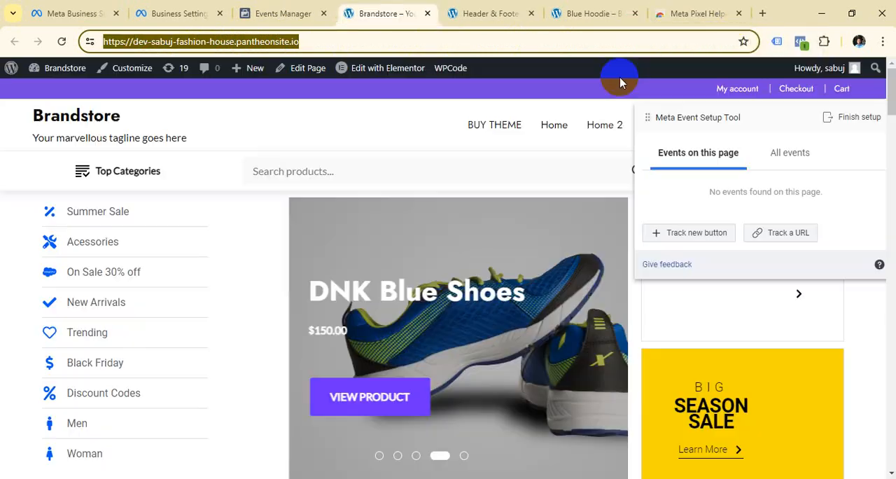
Browse the Brandstore homepage's New Arrivals and open the Black Over-the-shoulder Handbag product page.
scroll(413, 167, down, 7)
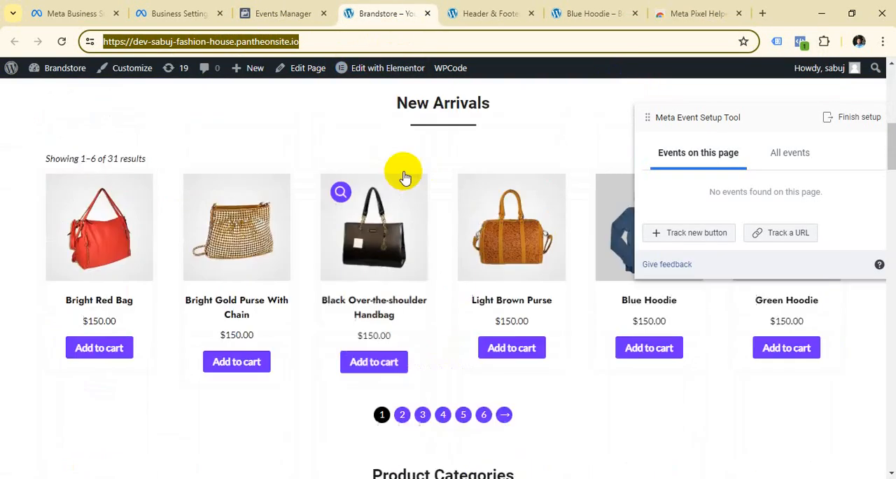
scroll(404, 175, up, 7)
scroll(422, 250, down, 12)
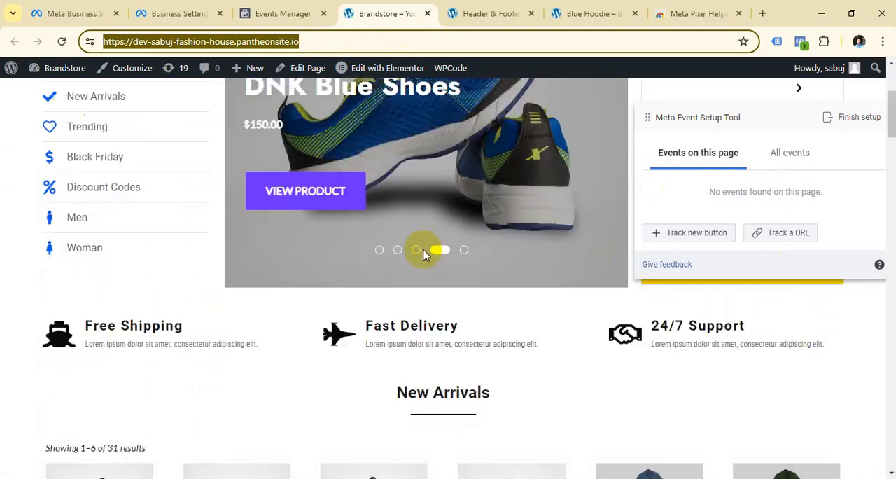
scroll(357, 290, up, 12)
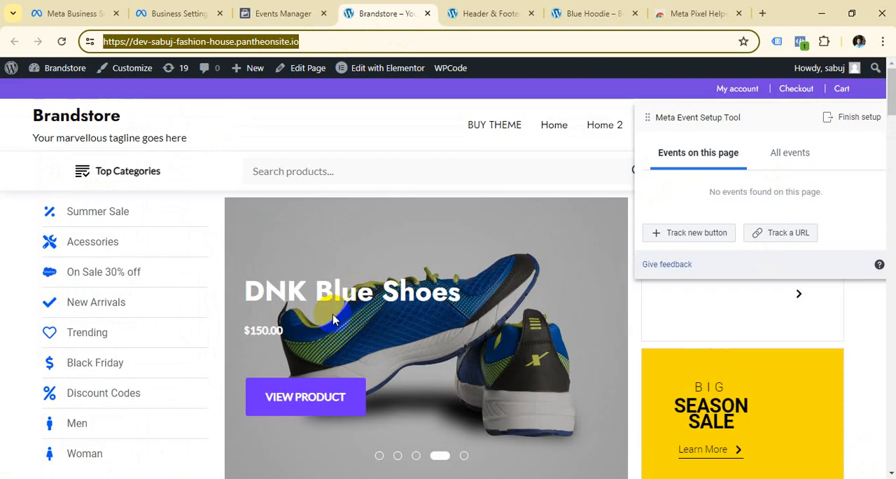
scroll(333, 319, down, 8)
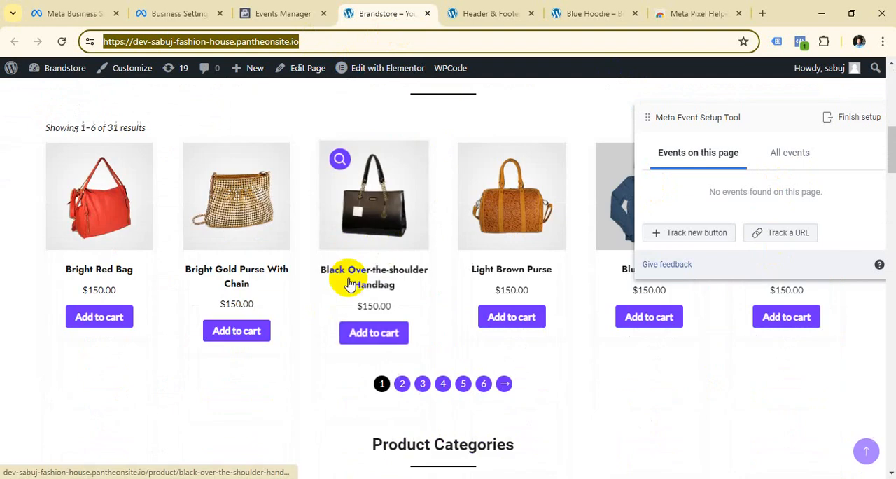
click(390, 270)
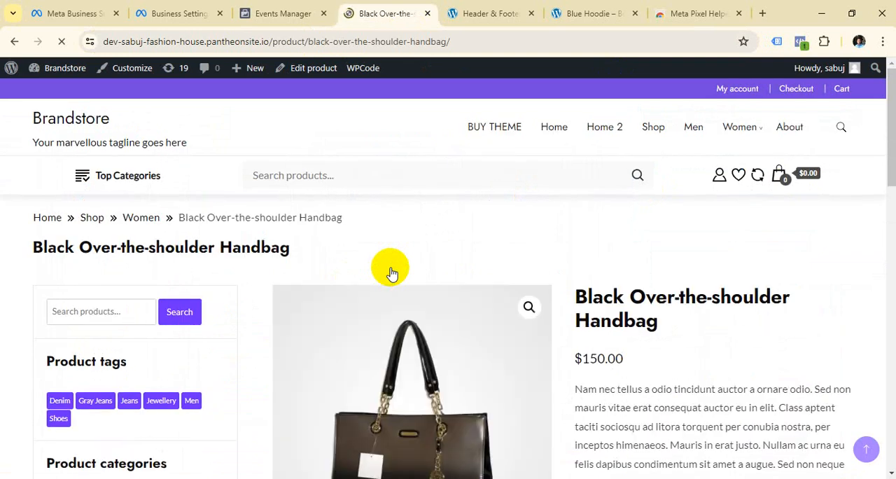
Highlight the /product/ part of the handbag page's URL to examine how the site's product addresses are structured.
click(481, 39)
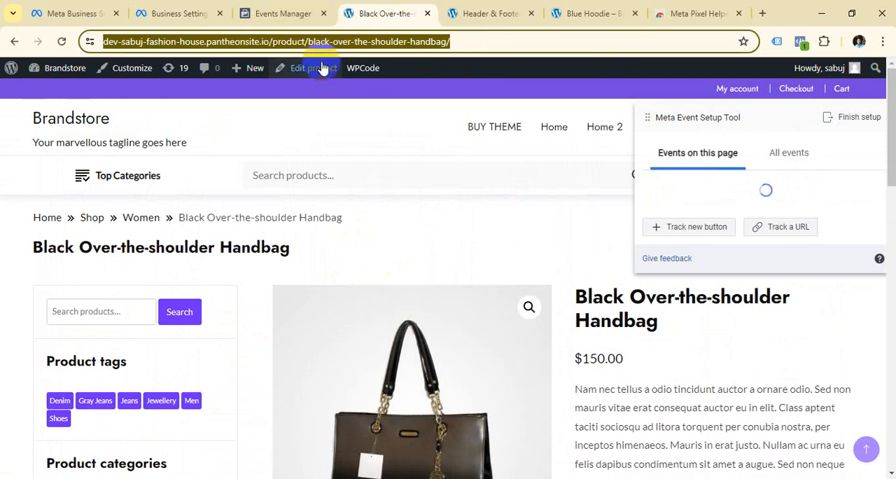
click(474, 40)
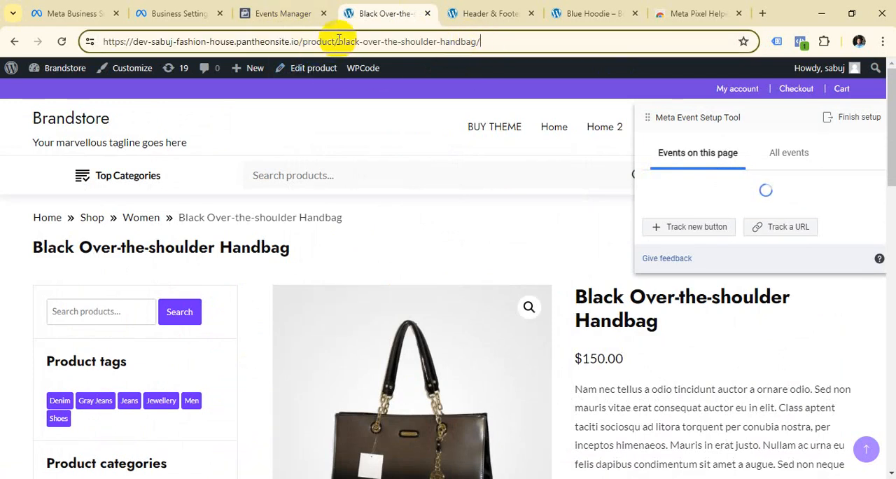
drag(338, 41, 284, 39)
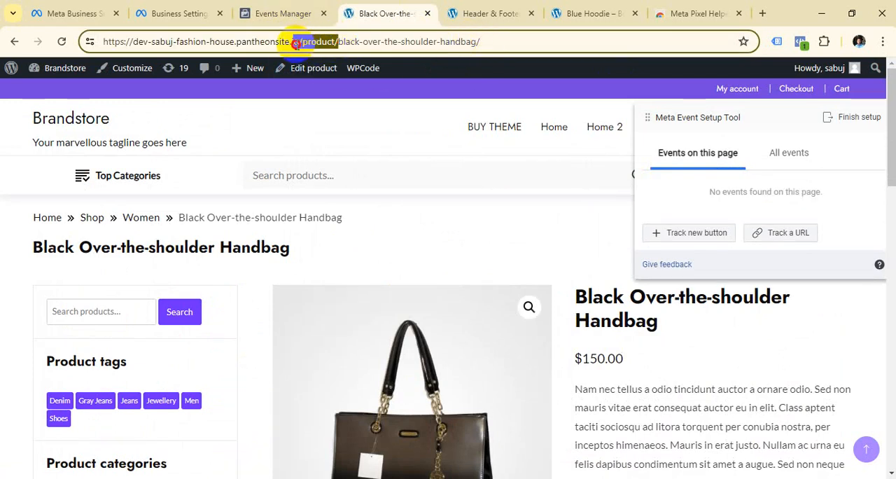
click(490, 48)
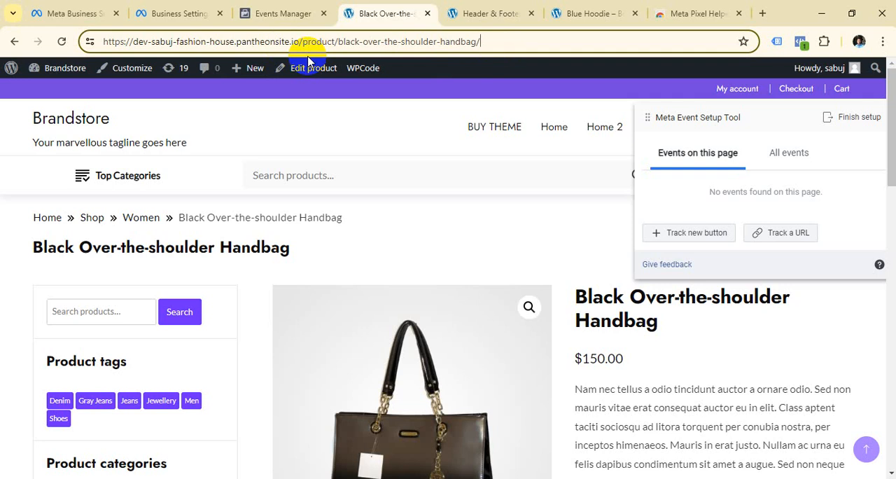
scroll(310, 63, down, 1)
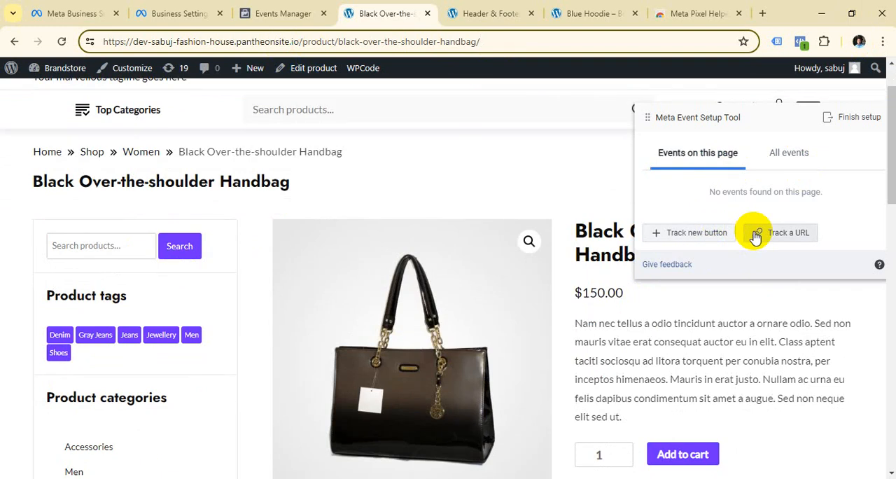
click(710, 234)
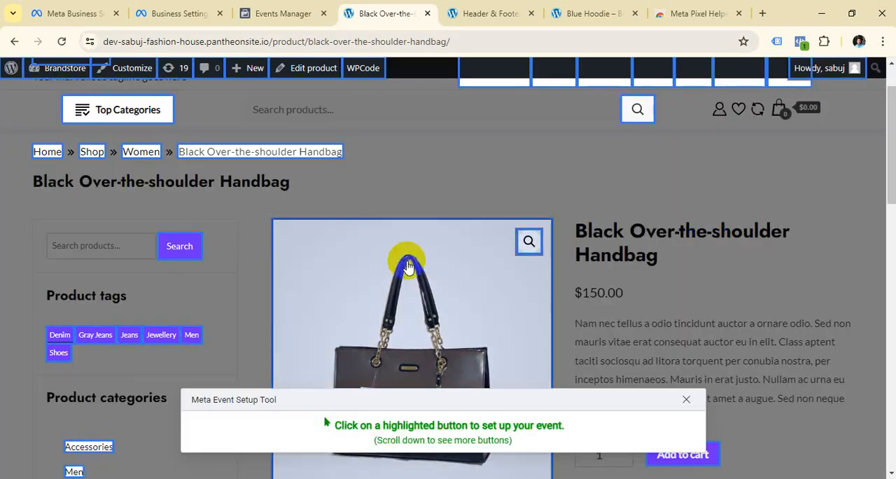
scroll(676, 355, down, 1)
scroll(677, 356, up, 2)
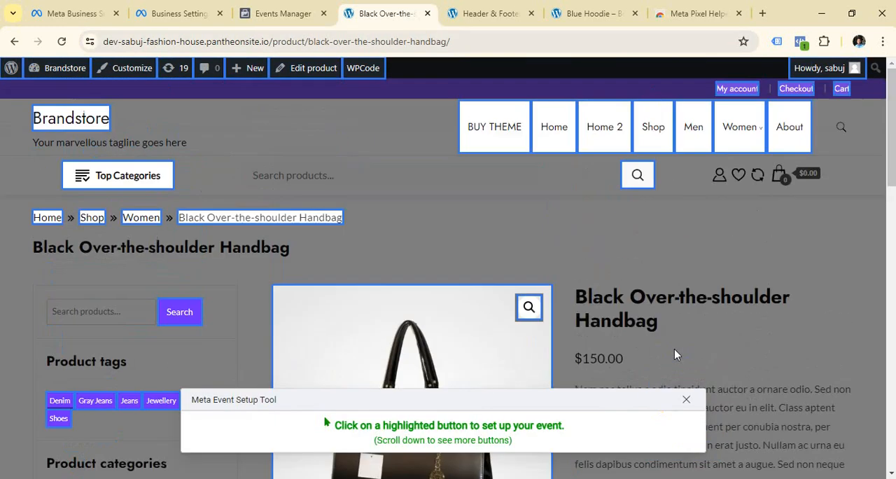
scroll(670, 313, down, 1)
scroll(667, 313, down, 1)
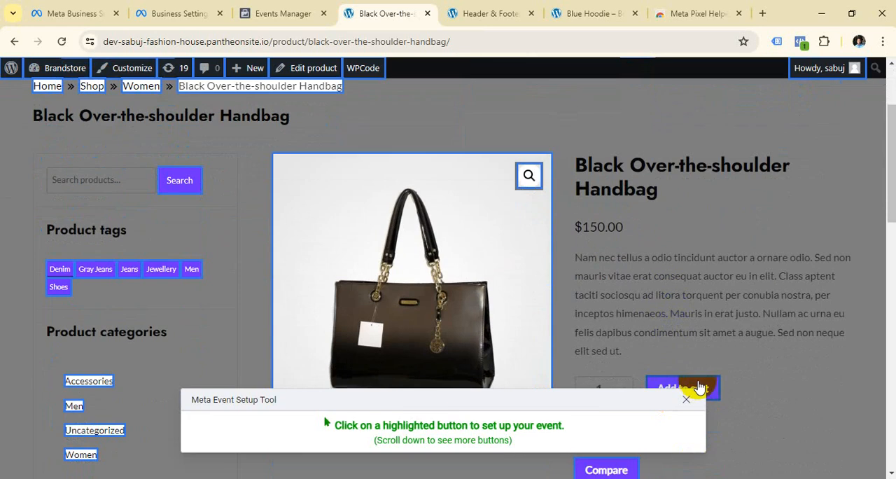
scroll(659, 294, up, 2)
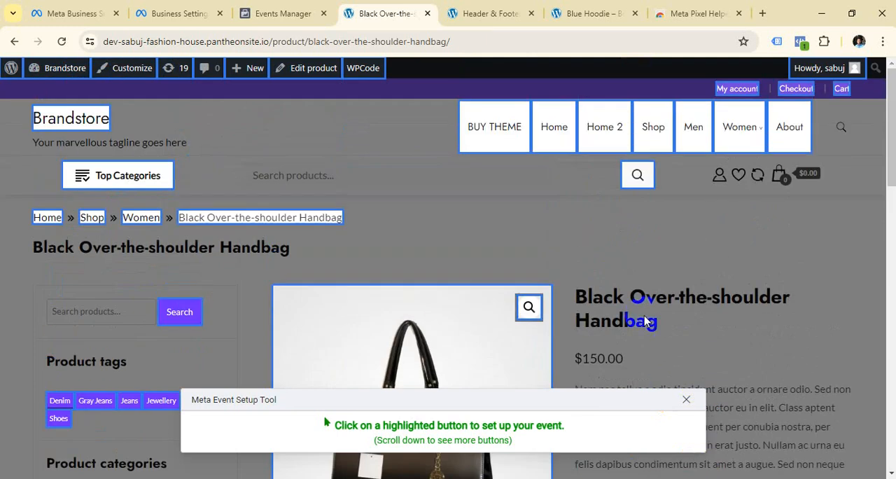
click(684, 400)
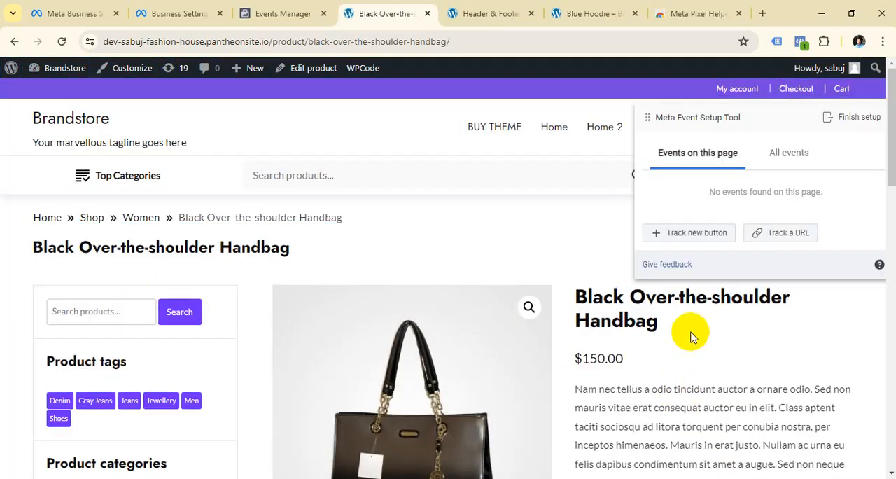
Set up a URL-tracked View Content event for the handbag page with the URL equals rule and USD currency, and confirm it.
click(786, 235)
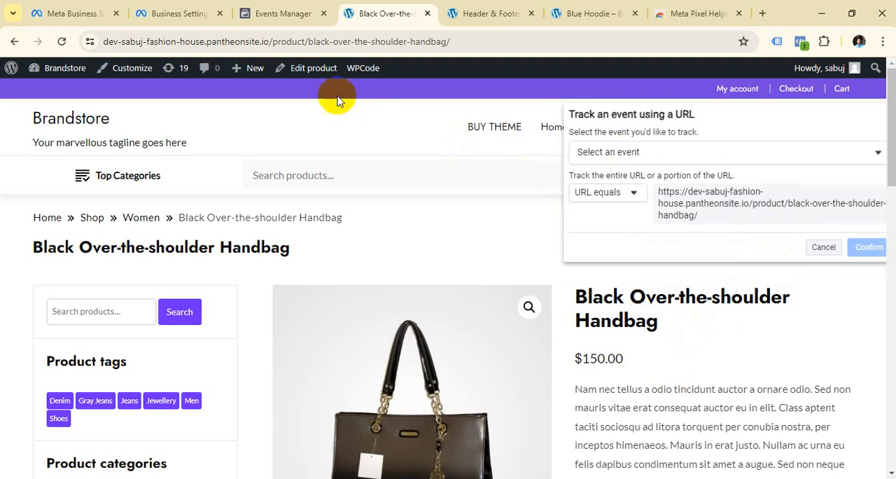
click(452, 40)
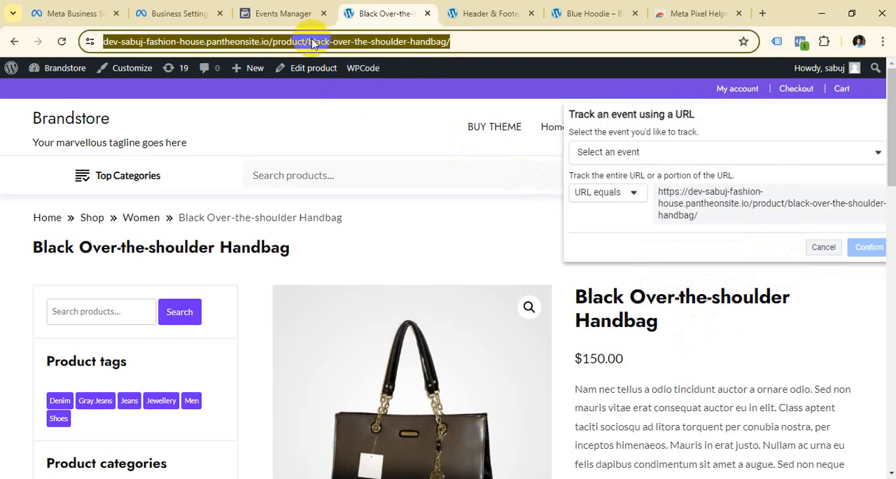
click(482, 40)
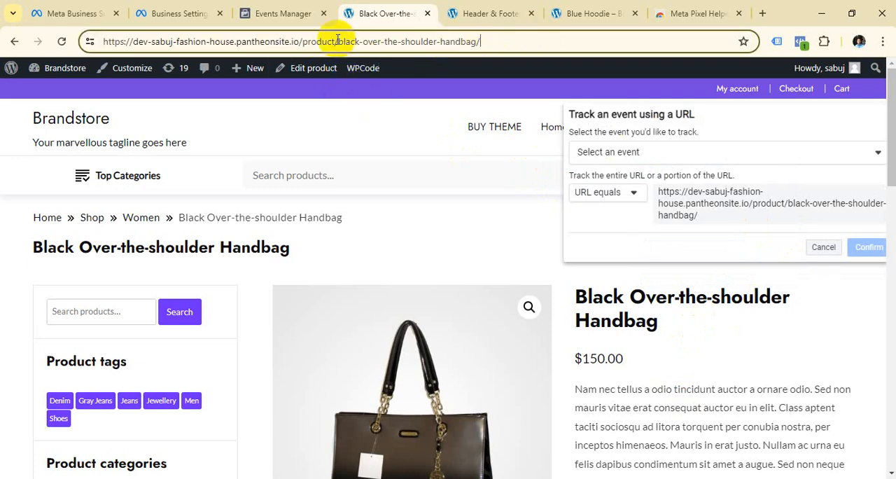
click(872, 160)
scroll(647, 217, down, 5)
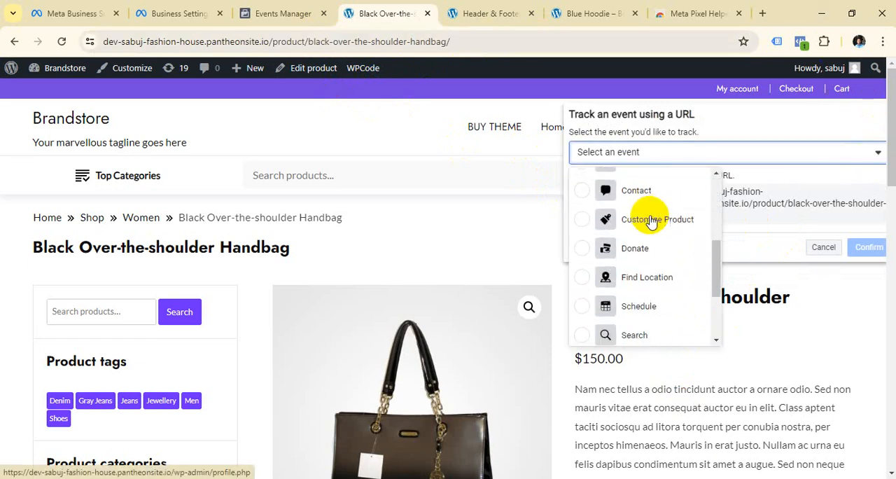
scroll(650, 277, down, 4)
click(647, 330)
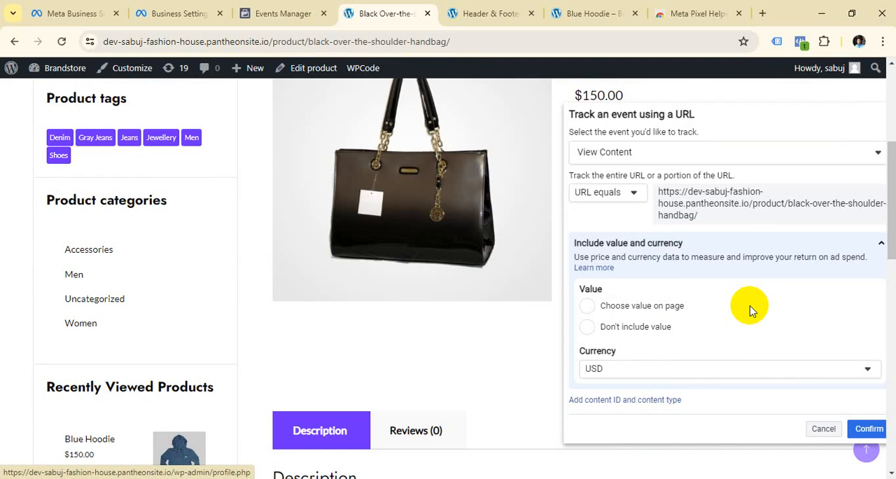
scroll(748, 301, down, 3)
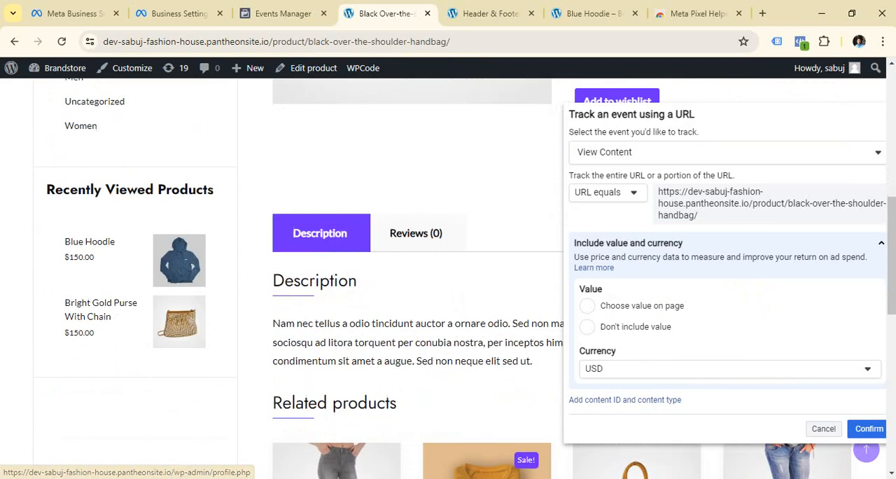
click(879, 432)
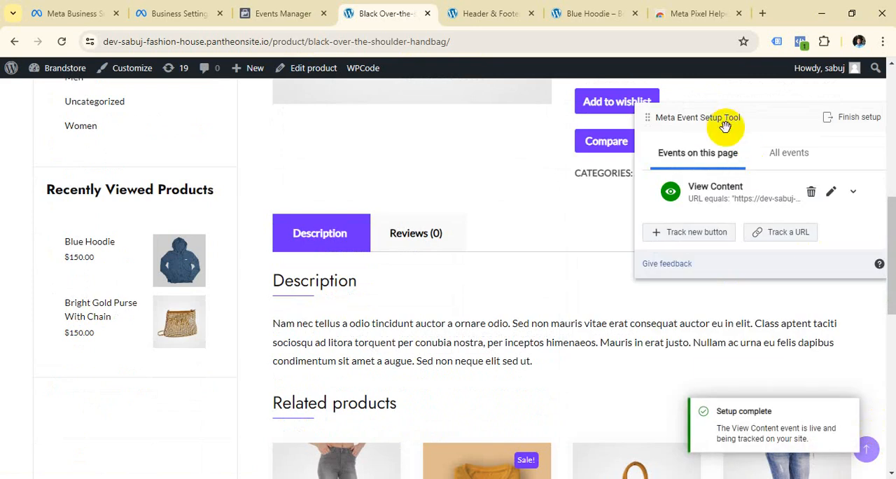
Move the Meta Event Setup Tool panel over the product page's sidebar, clear of the handbag's purchase options.
drag(724, 118, 129, 103)
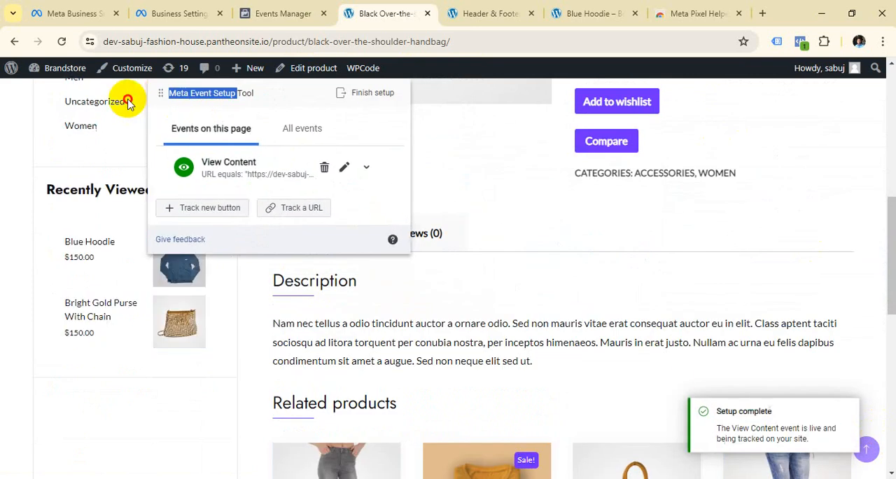
click(458, 159)
drag(256, 102, 196, 108)
scroll(581, 184, up, 5)
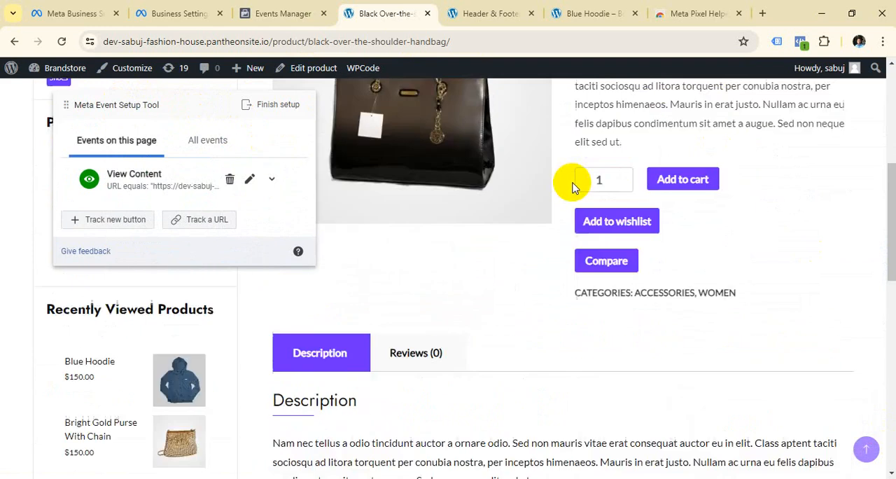
scroll(695, 356, down, 1)
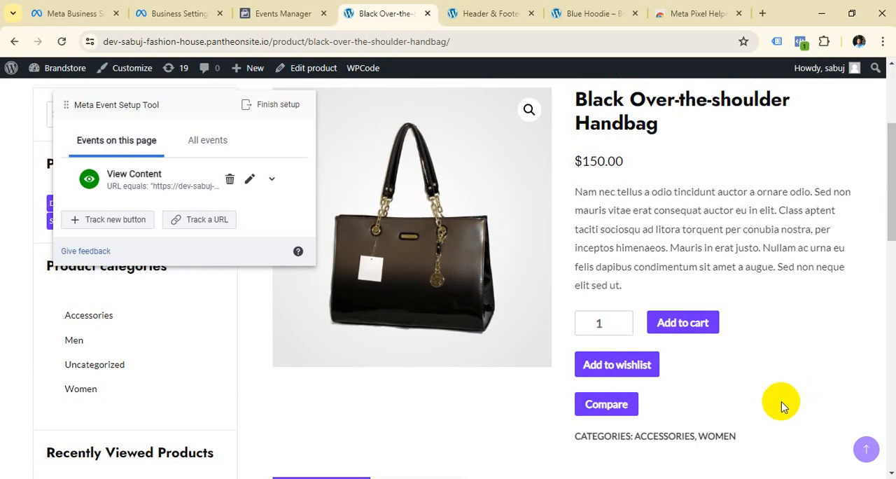
Add one Black Over-the-shoulder Handbag to the cart and highlight the reloaded product page's full address.
click(693, 326)
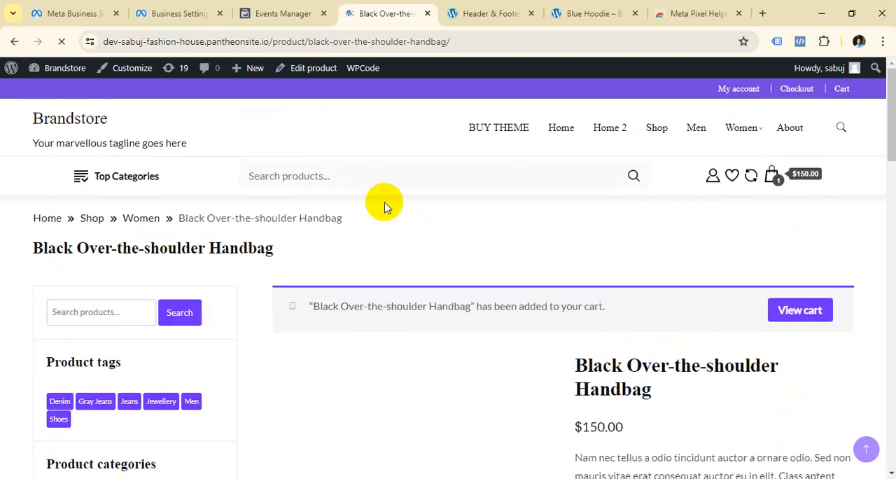
click(506, 41)
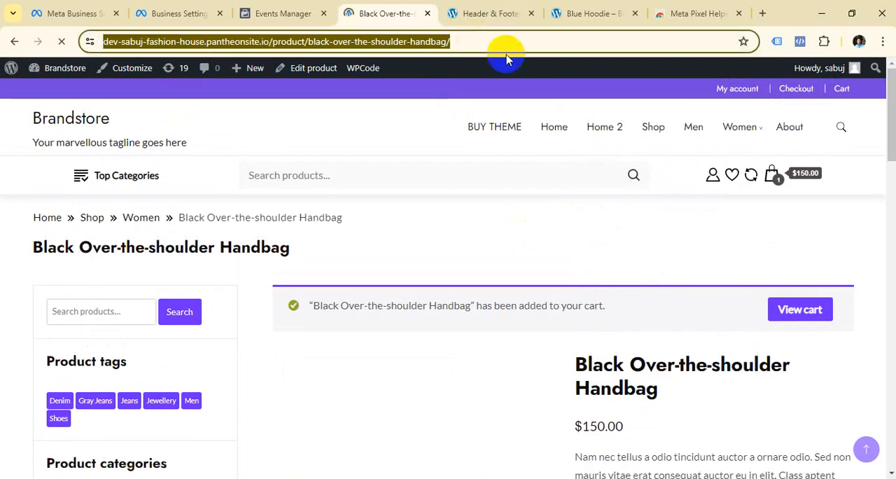
click(505, 41)
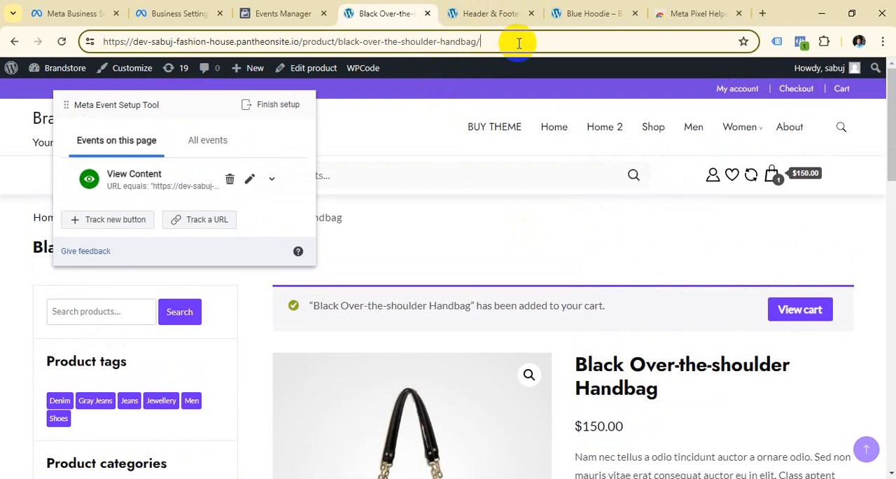
drag(519, 43, 84, 41)
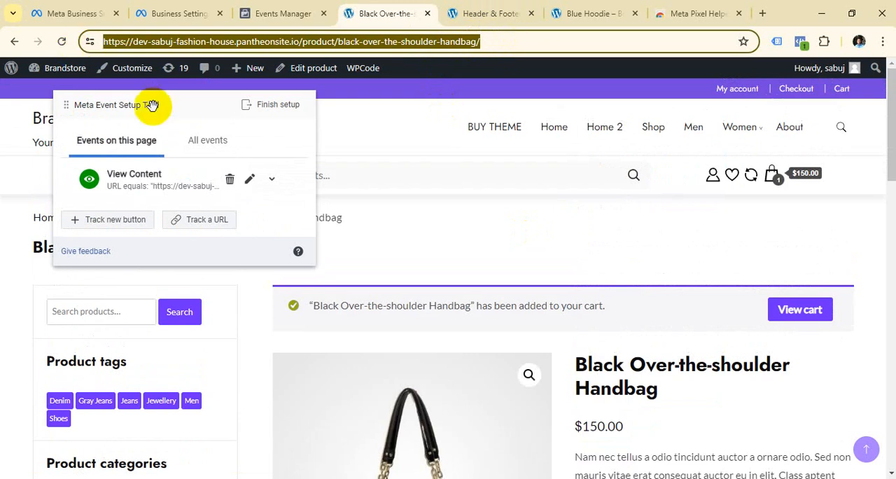
drag(183, 105, 449, 149)
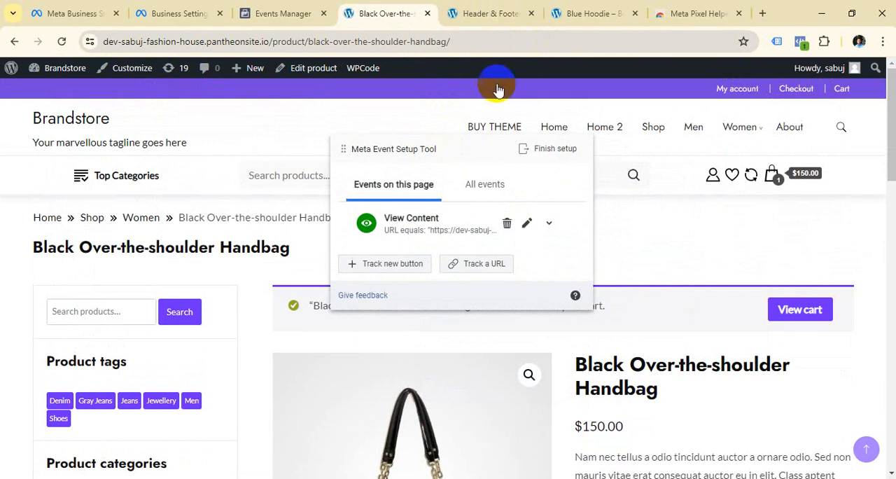
Open the cart from the handbag's added-to-cart notice and highlight the cart page's full address to examine it.
drag(425, 151, 150, 165)
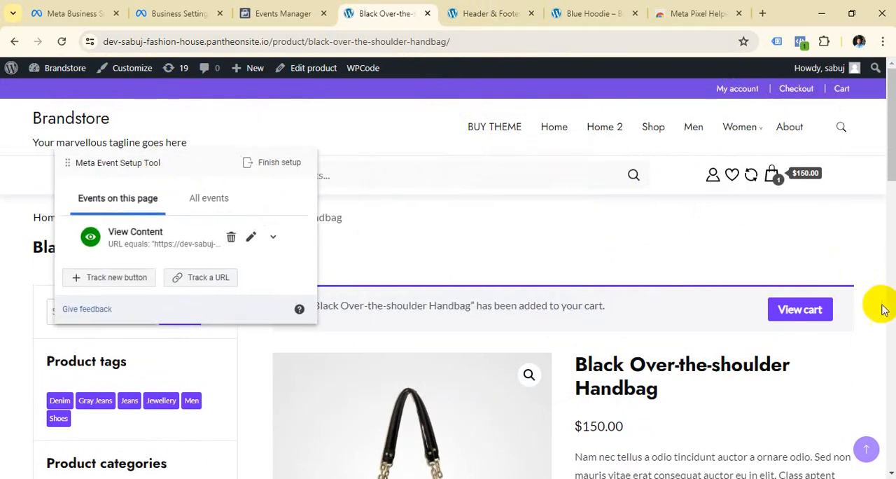
click(789, 317)
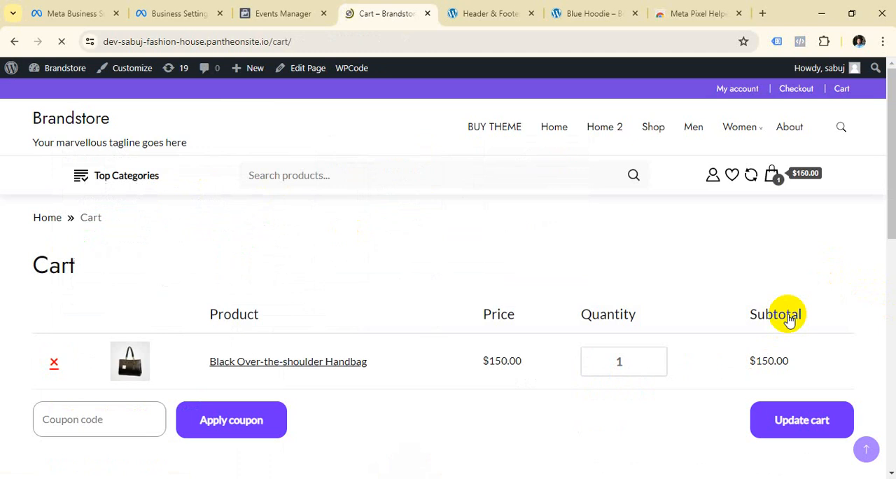
click(360, 42)
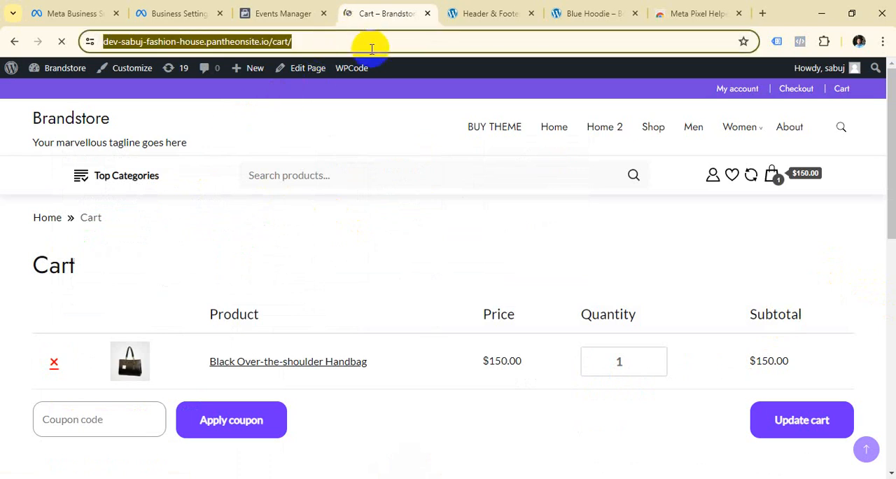
click(377, 42)
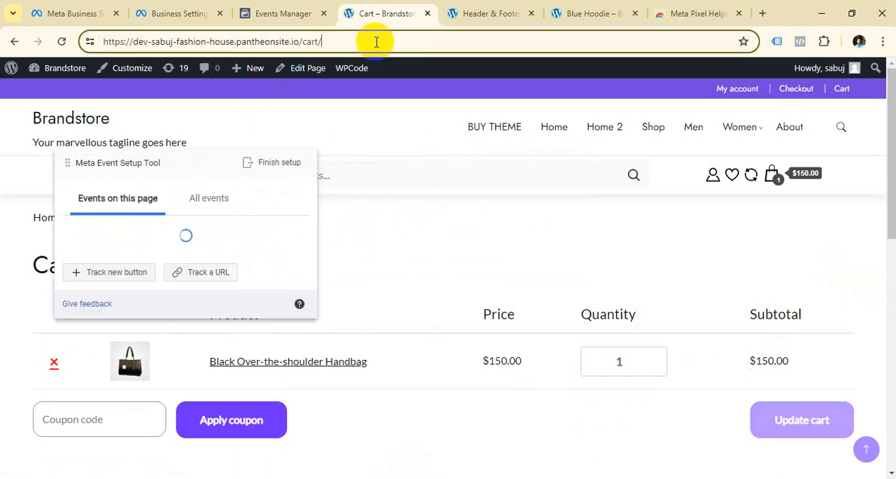
drag(160, 164, 650, 143)
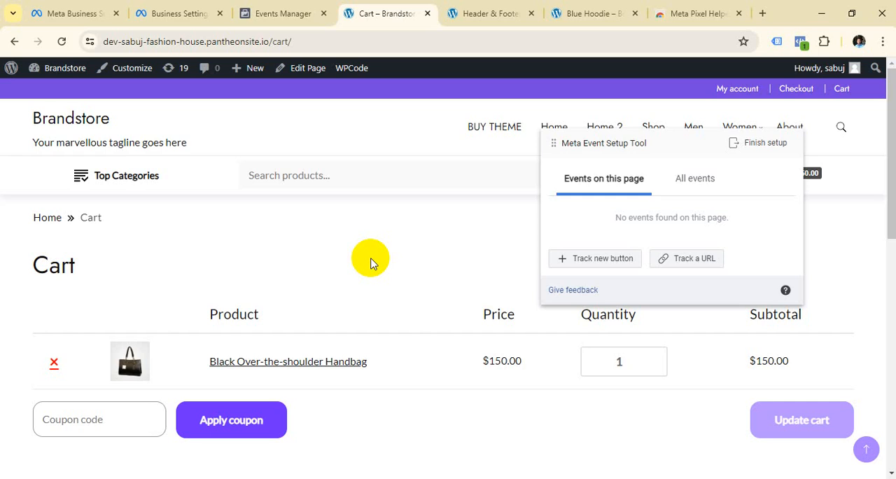
click(367, 42)
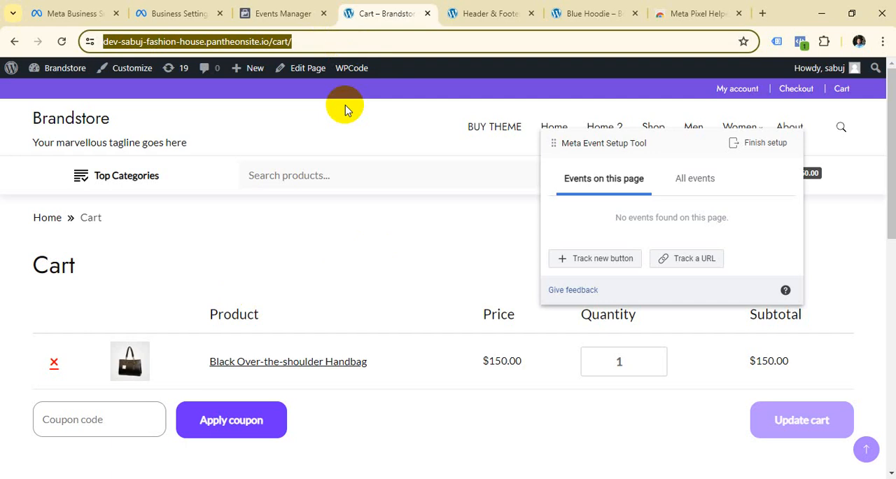
click(313, 41)
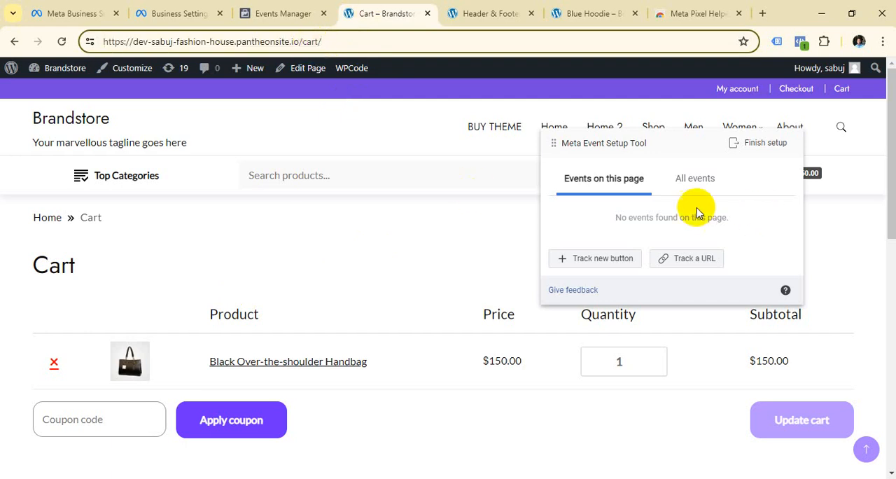
Set up a URL-tracked Add to Cart event for the cart page with the URL equals rule and USD currency, and confirm it.
click(691, 180)
click(596, 181)
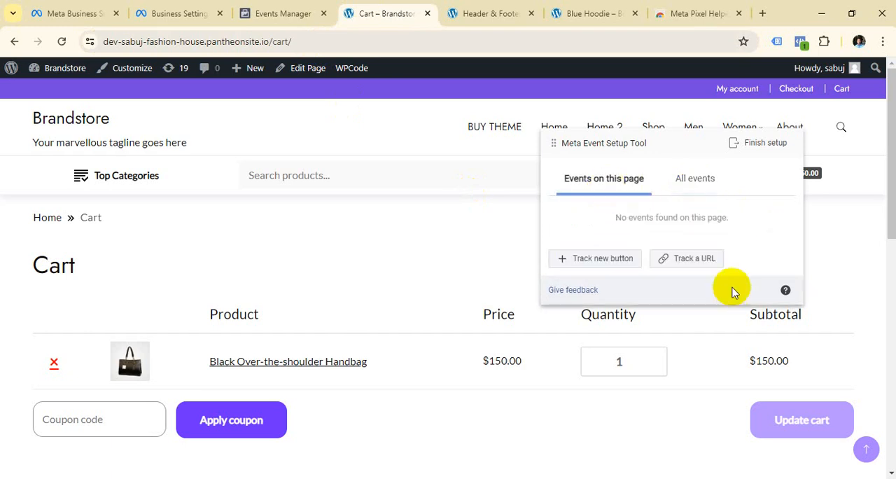
click(697, 259)
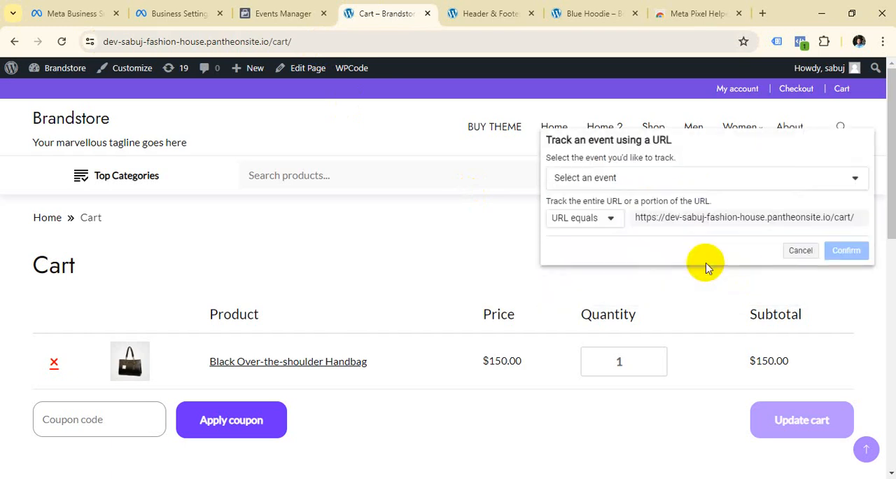
click(854, 184)
click(639, 213)
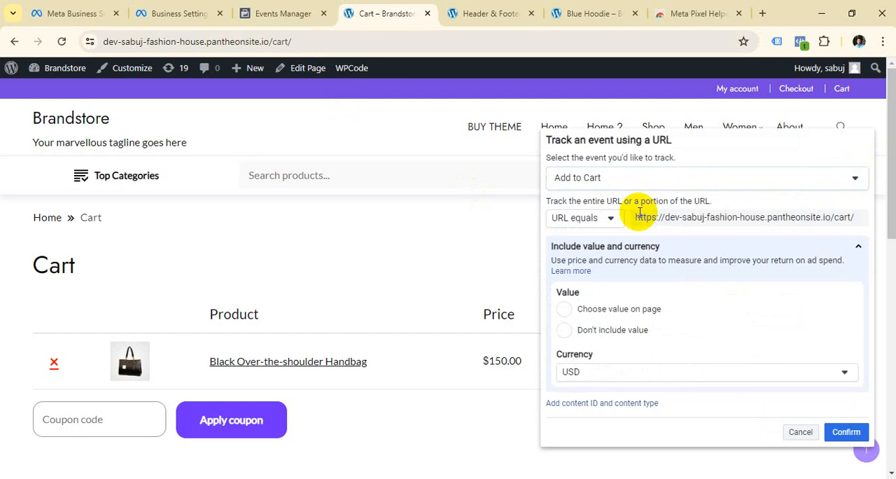
scroll(761, 240, down, 1)
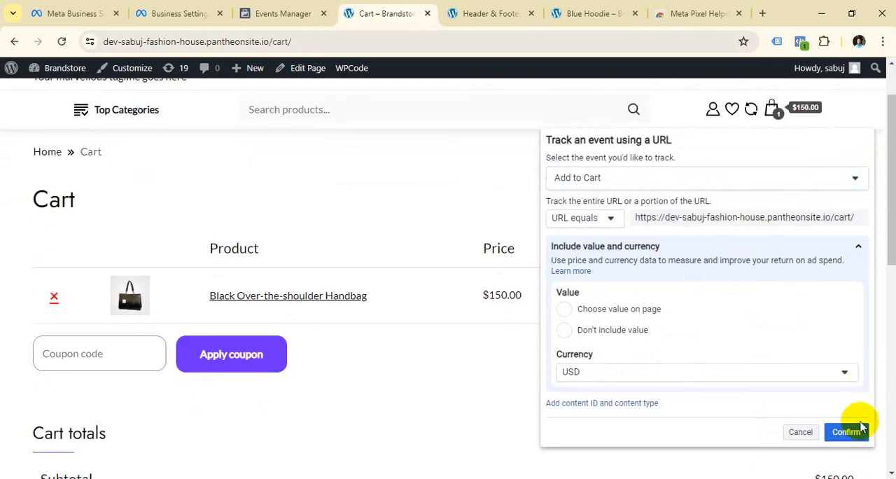
click(851, 433)
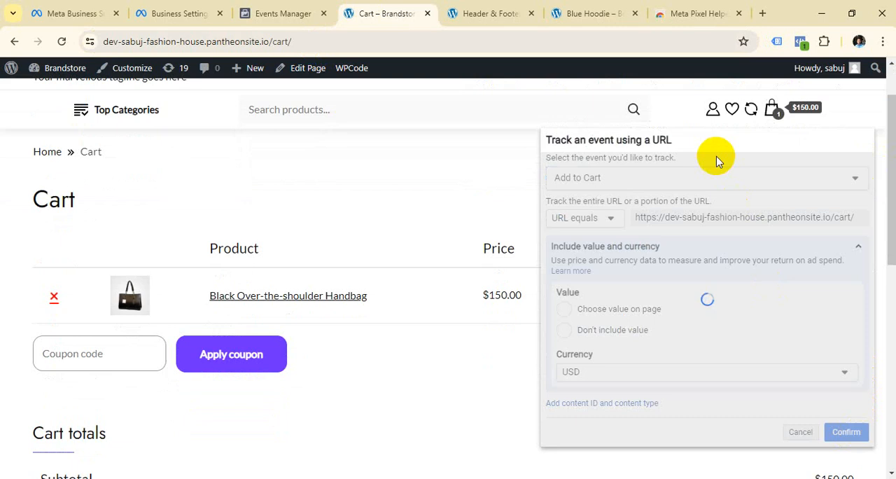
Proceed from the cart to checkout and highlight the checkout page's address.
drag(694, 134, 376, 137)
scroll(662, 243, down, 3)
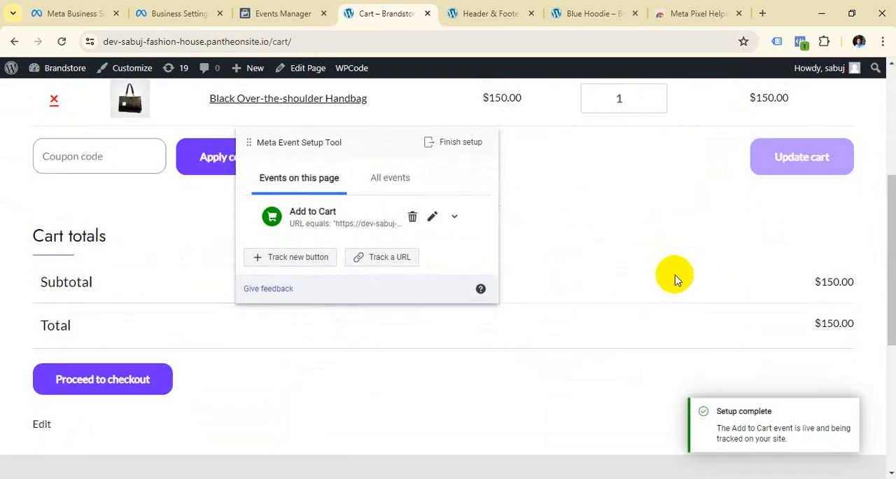
scroll(675, 277, up, 3)
scroll(674, 280, down, 5)
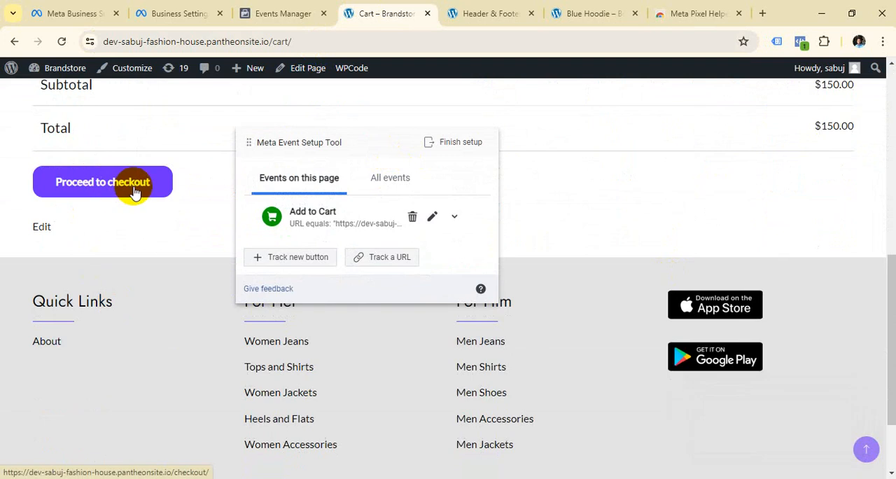
scroll(135, 190, up, 1)
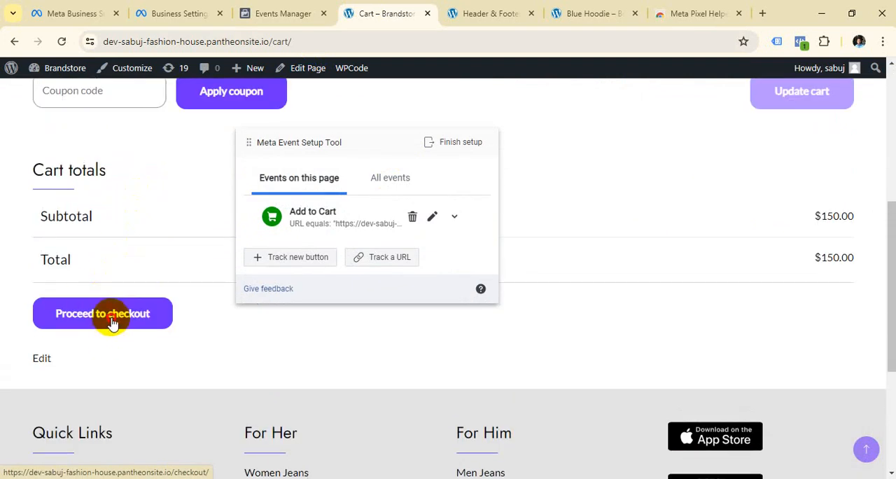
click(103, 308)
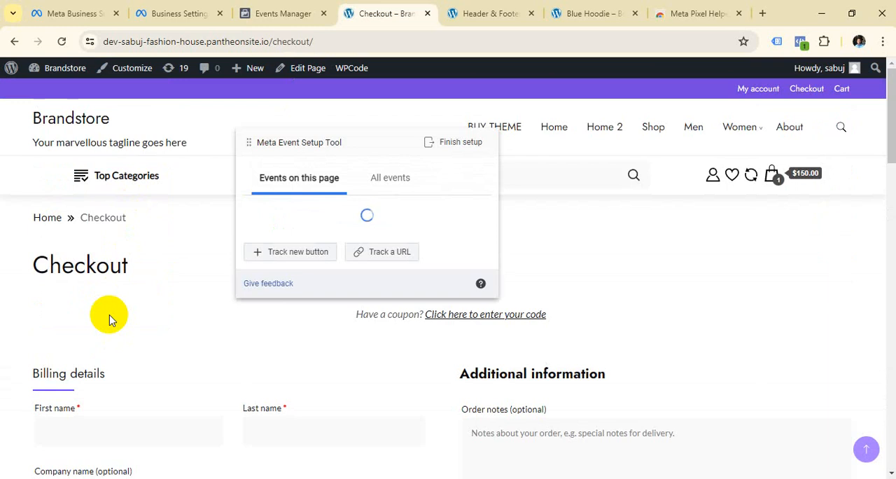
click(339, 44)
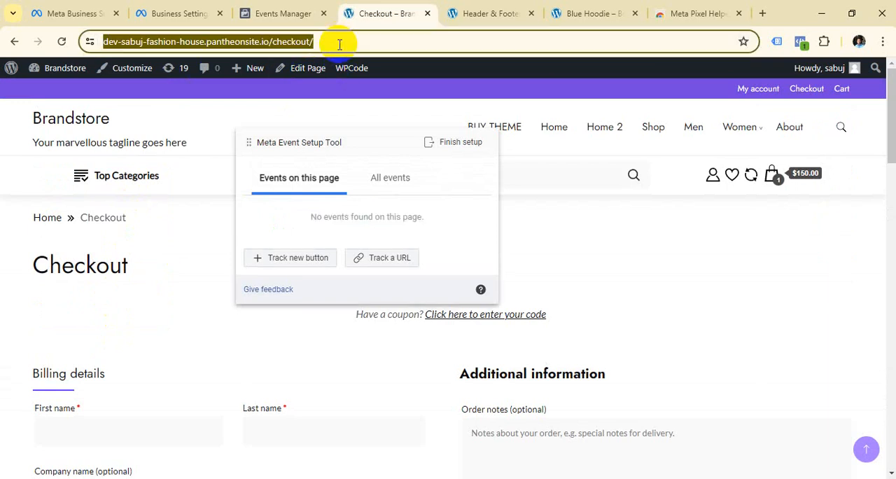
Set up a URL-tracked Initiate Checkout event for the checkout page with the URL equals rule and USD currency, and confirm it.
drag(343, 140, 170, 179)
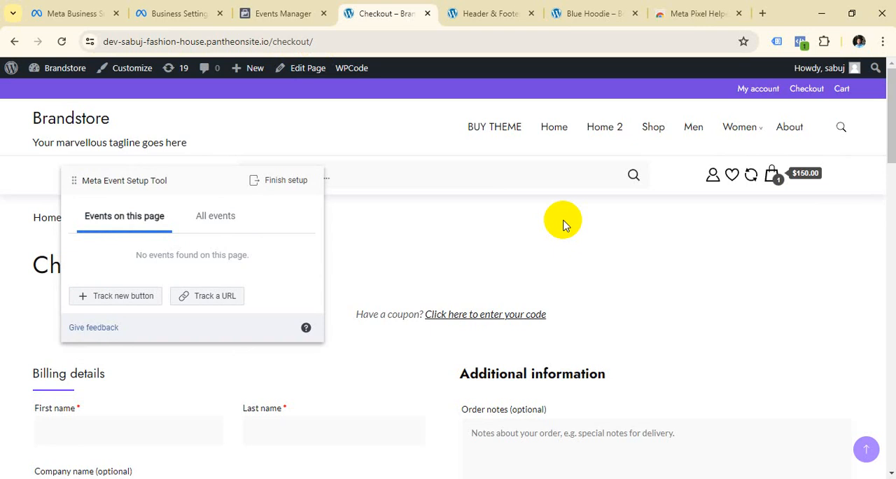
click(223, 300)
click(374, 217)
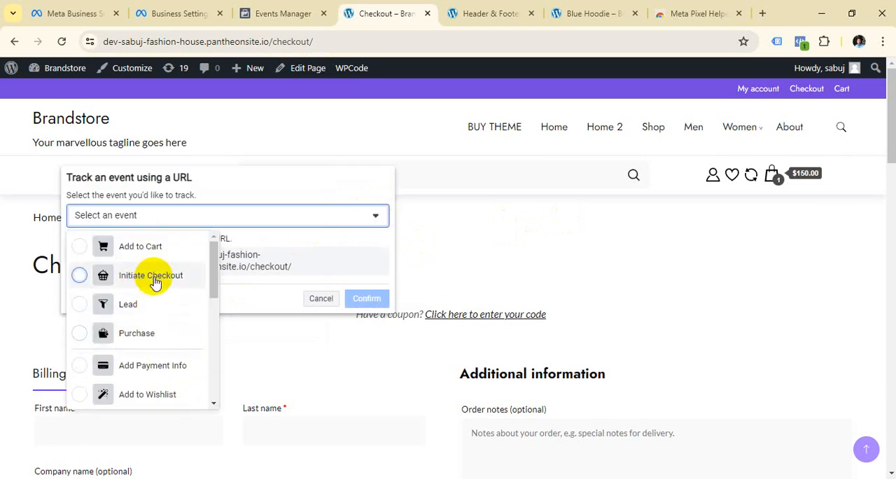
click(155, 278)
scroll(324, 257, down, 2)
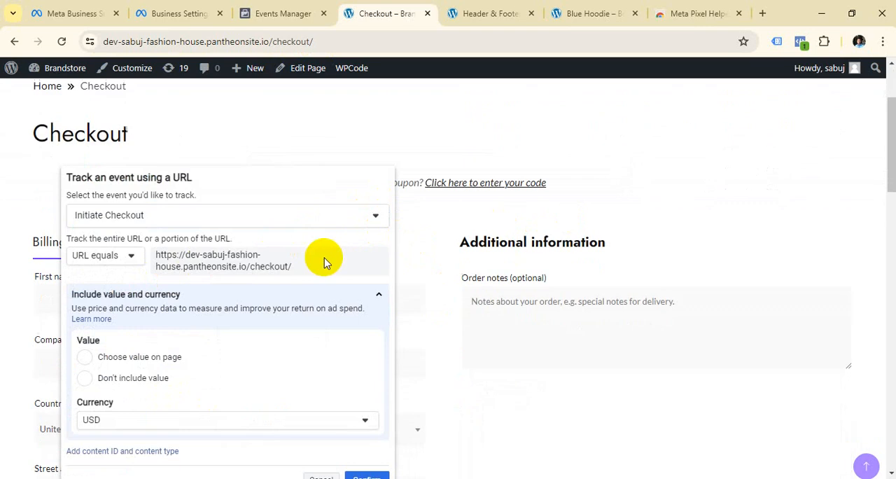
click(366, 477)
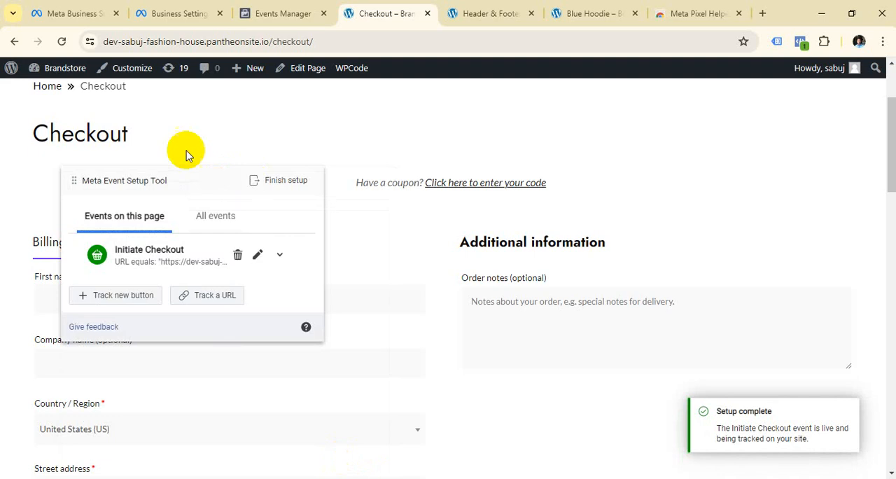
Move the Meta Event Setup Tool panel clear of the billing form and look over the checkout page down to the order placement area.
drag(187, 188, 773, 206)
scroll(586, 221, down, 5)
click(535, 214)
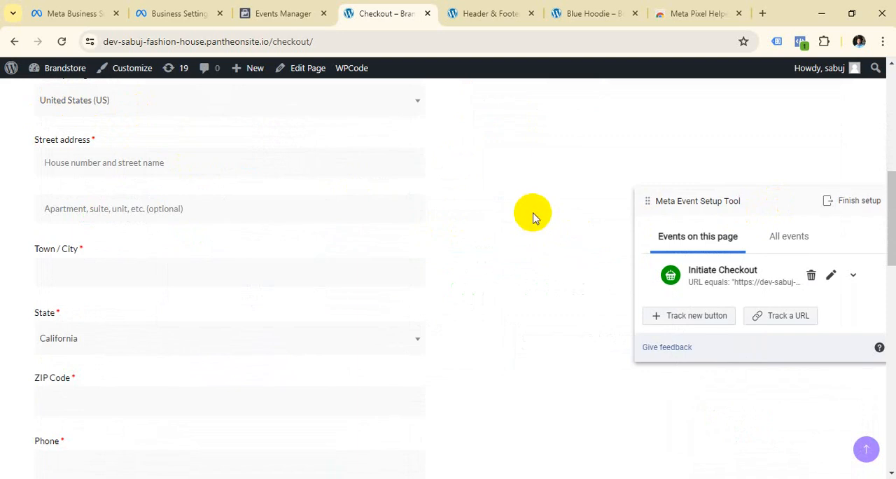
scroll(452, 248, up, 1)
scroll(406, 247, up, 6)
scroll(315, 246, down, 12)
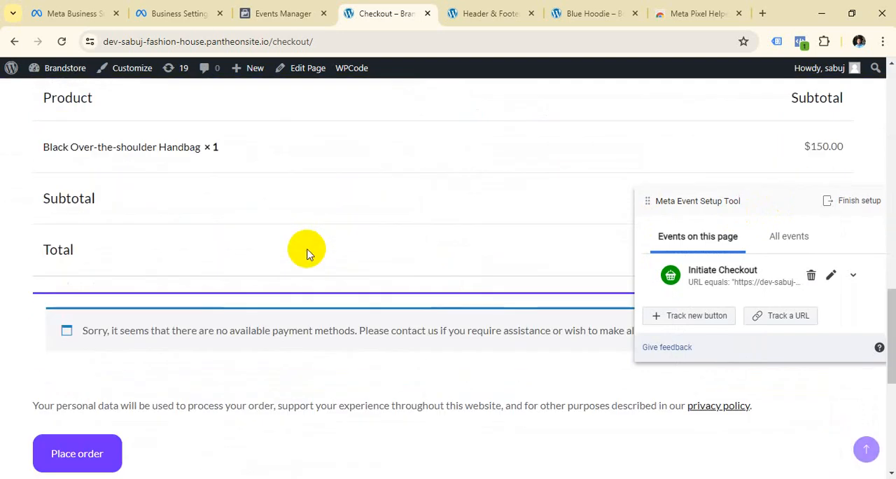
scroll(306, 250, up, 12)
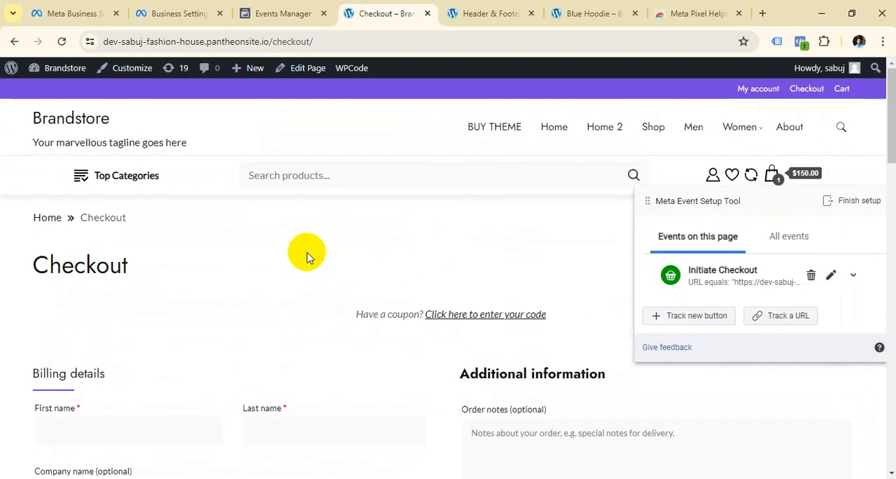
scroll(336, 239, down, 2)
scroll(336, 240, down, 2)
scroll(176, 225, up, 2)
Fill in the customer's name, address and phone in the billing details from the browser's saved address.
click(156, 240)
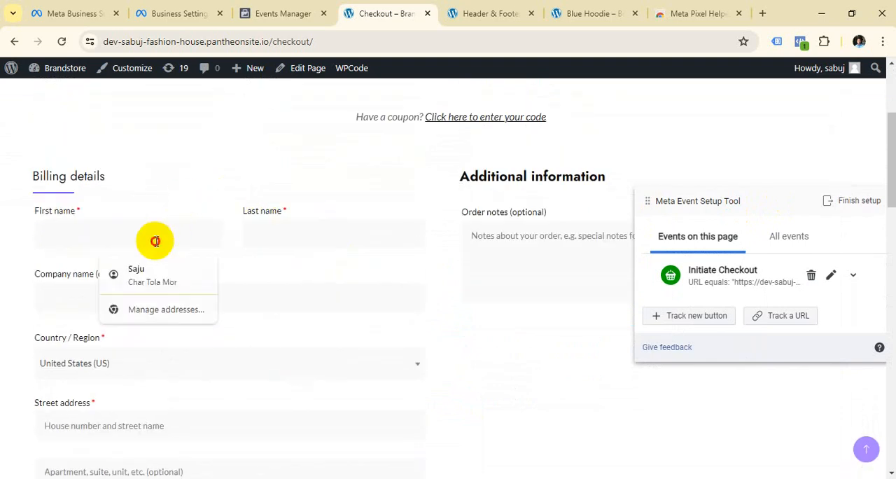
text(Saju)
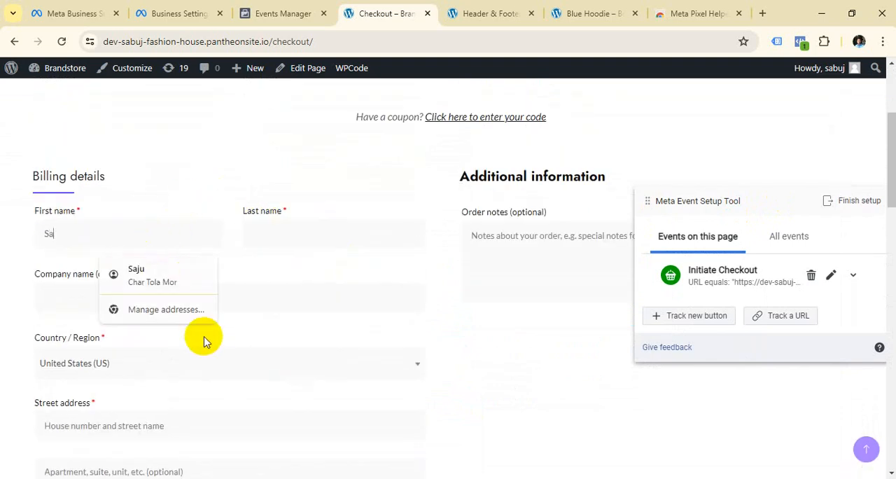
click(137, 273)
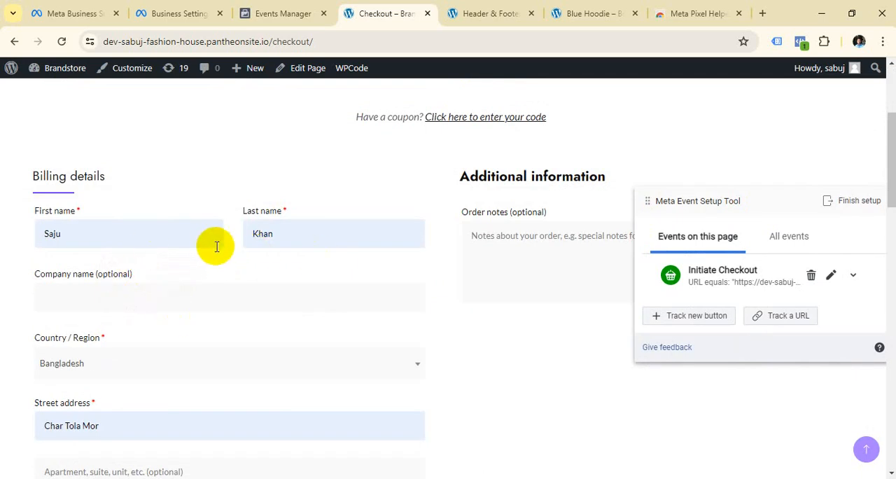
scroll(231, 254, down, 10)
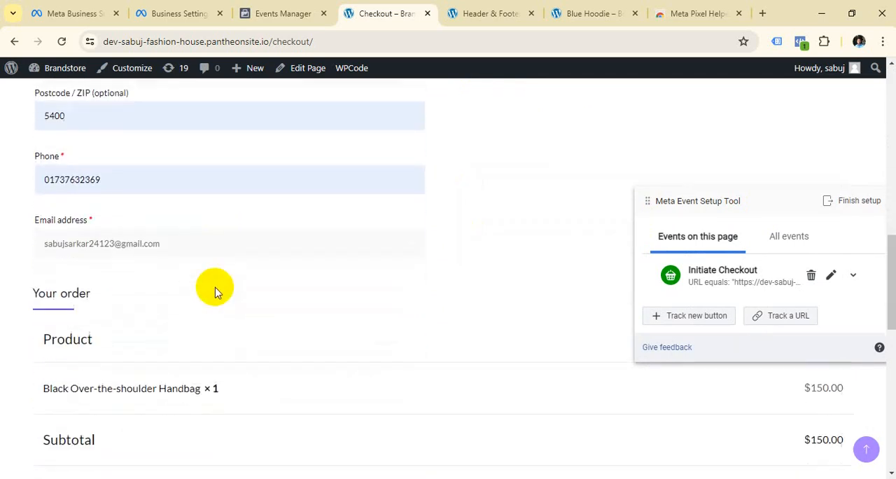
Move the Meta Event Setup Tool panel lower, clear of the order summary, and try to place the handbag order.
scroll(460, 322, down, 2)
drag(756, 218, 704, 368)
scroll(443, 246, down, 1)
scroll(442, 246, down, 3)
click(102, 259)
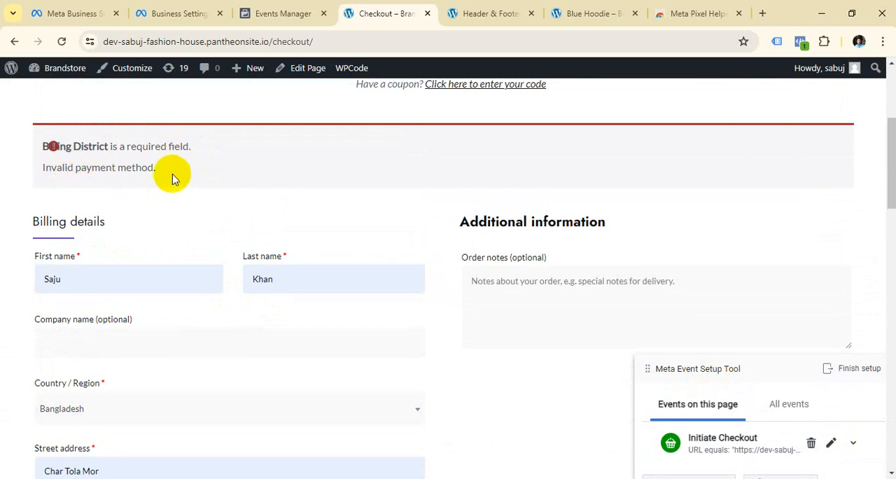
Search for and select the customer's district in the checkout billing details.
scroll(175, 187, down, 4)
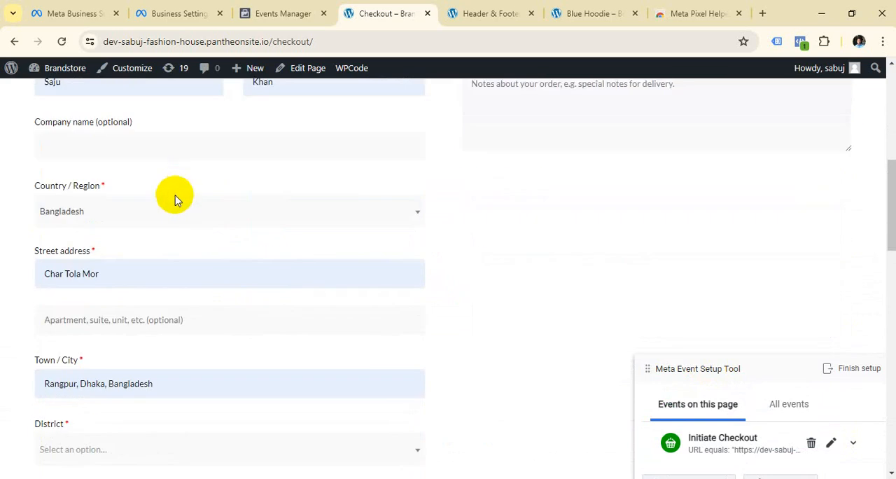
scroll(194, 157, down, 2)
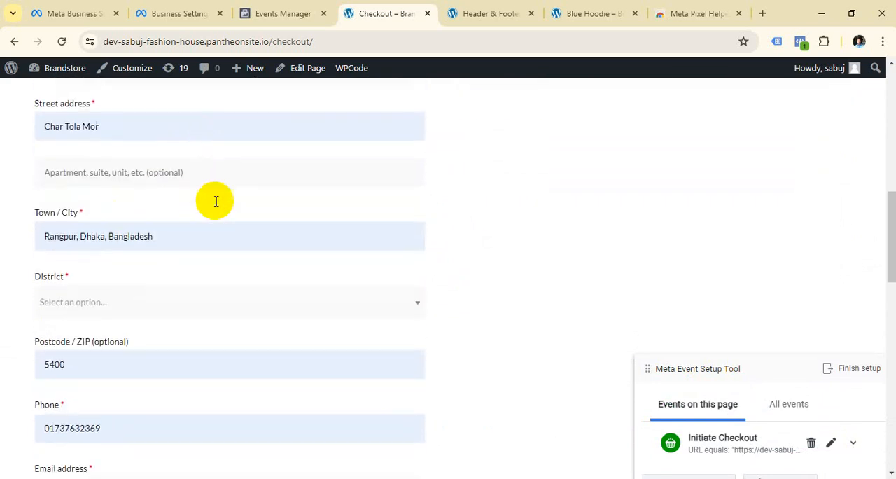
click(394, 250)
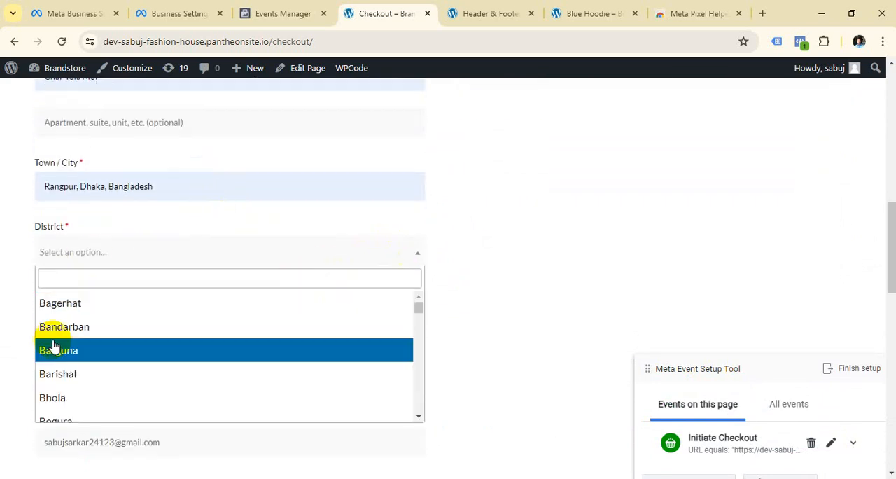
click(96, 278)
text(Rang)
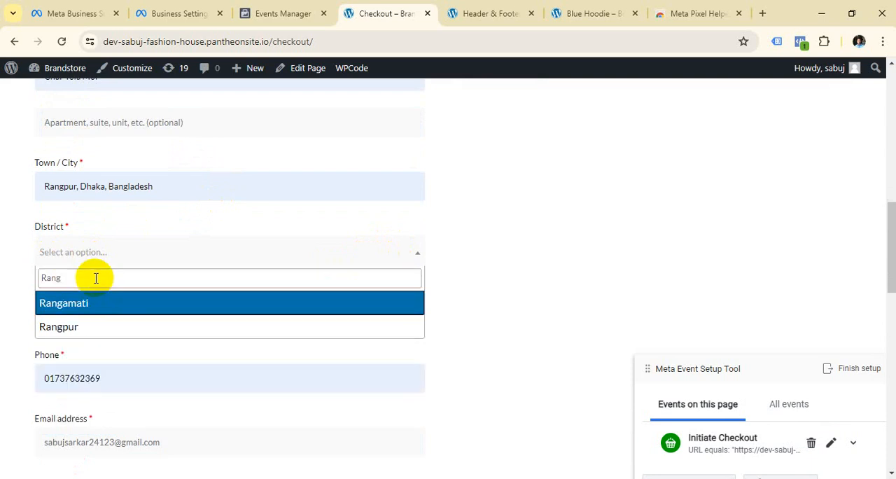
click(96, 328)
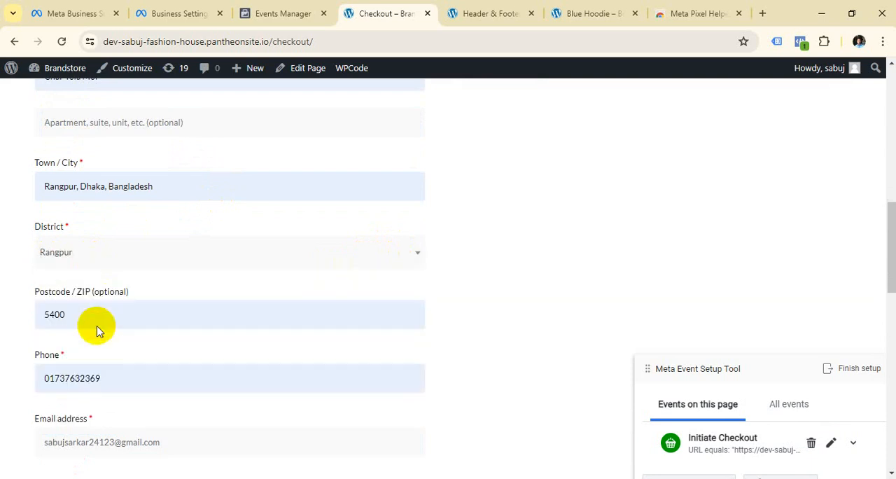
scroll(340, 247, down, 3)
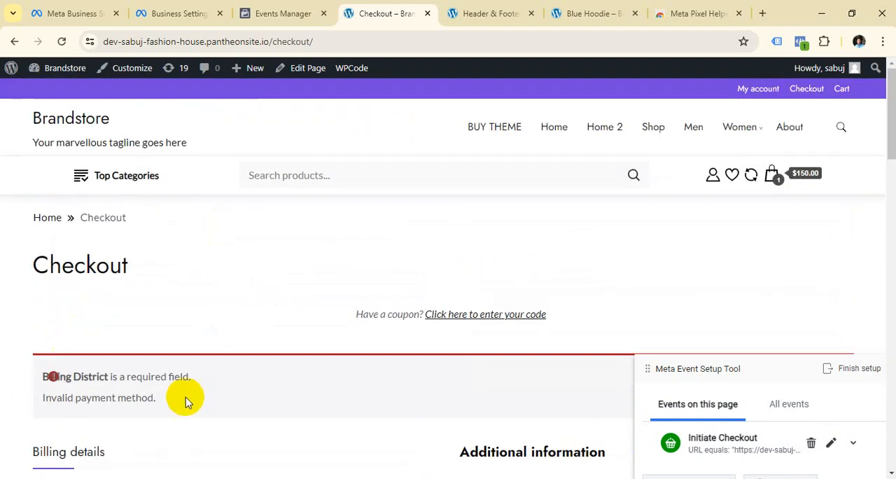
Move the Meta Event Setup Tool panel higher on the checkout page so all its event options show.
scroll(311, 304, down, 2)
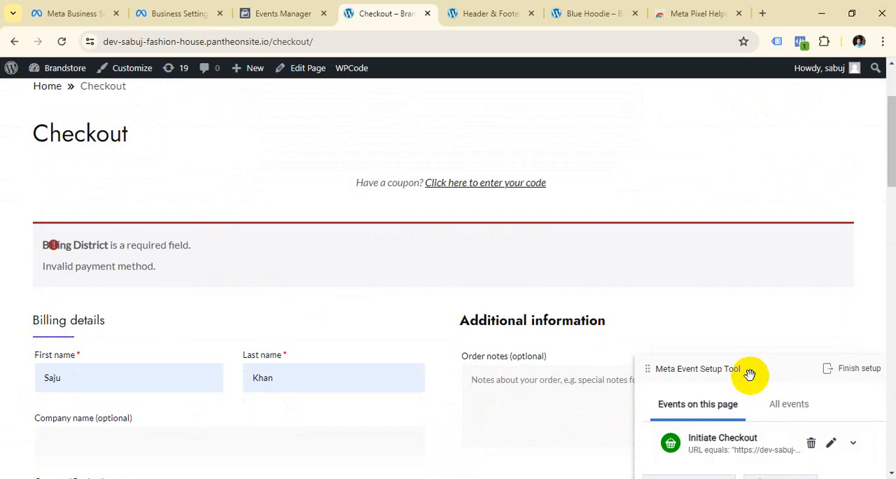
drag(747, 371, 728, 256)
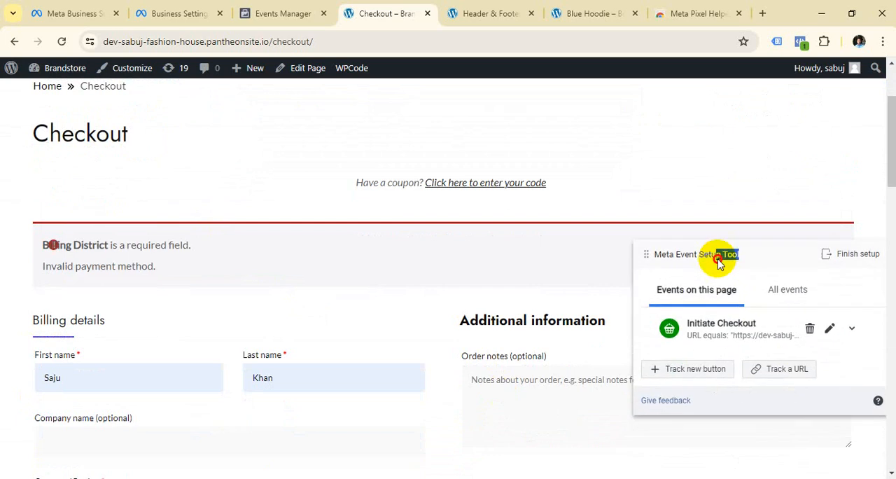
click(764, 259)
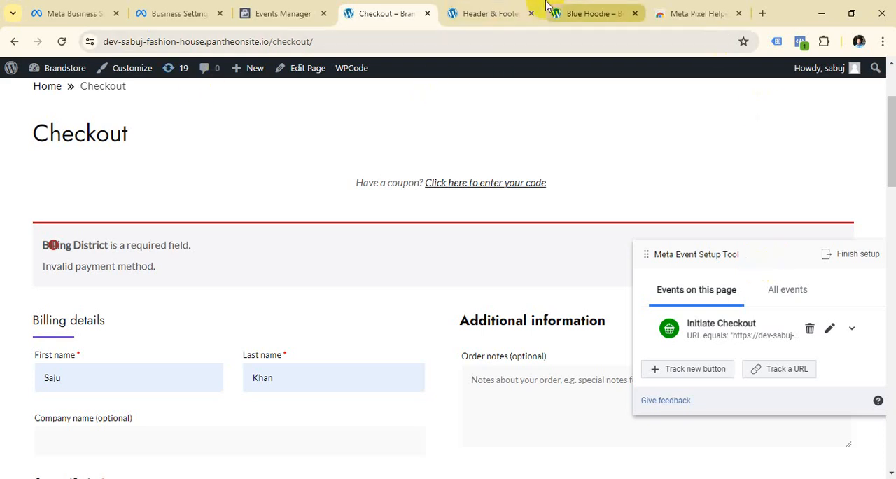
Switch to the WordPress admin and open the Cash on delivery setup in WooCommerce's payment settings.
click(490, 13)
mouse_move(43, 232)
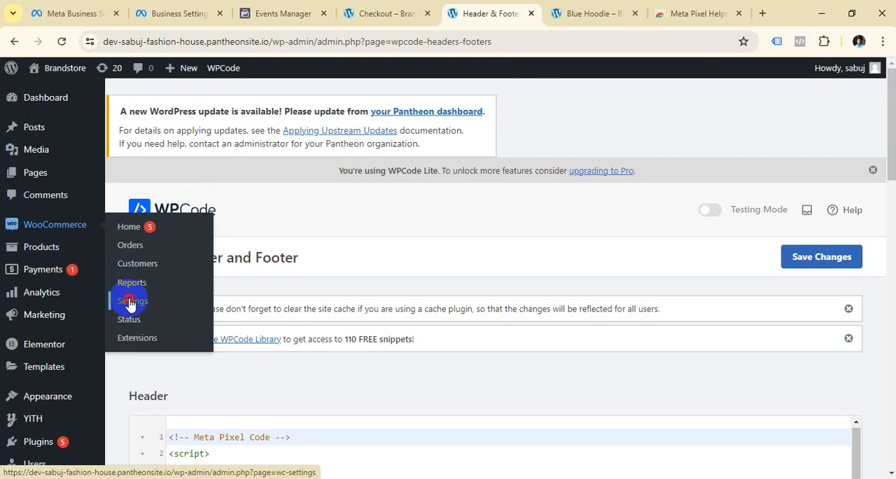
click(133, 301)
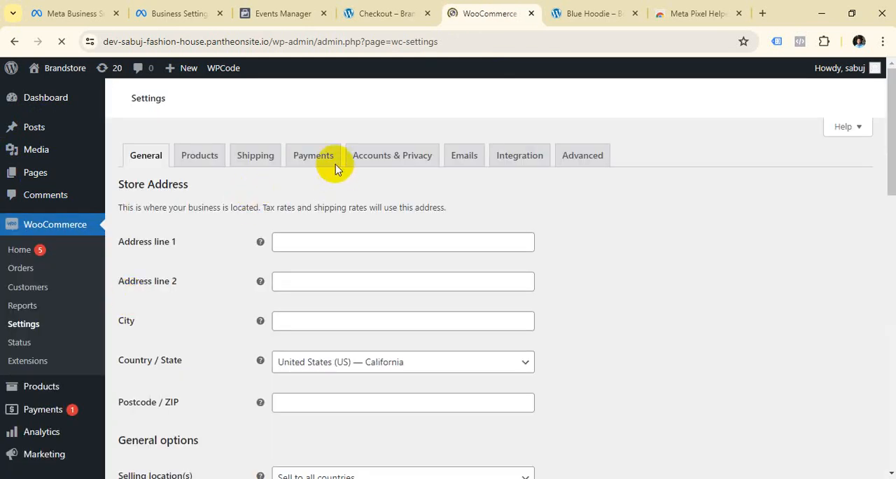
click(323, 162)
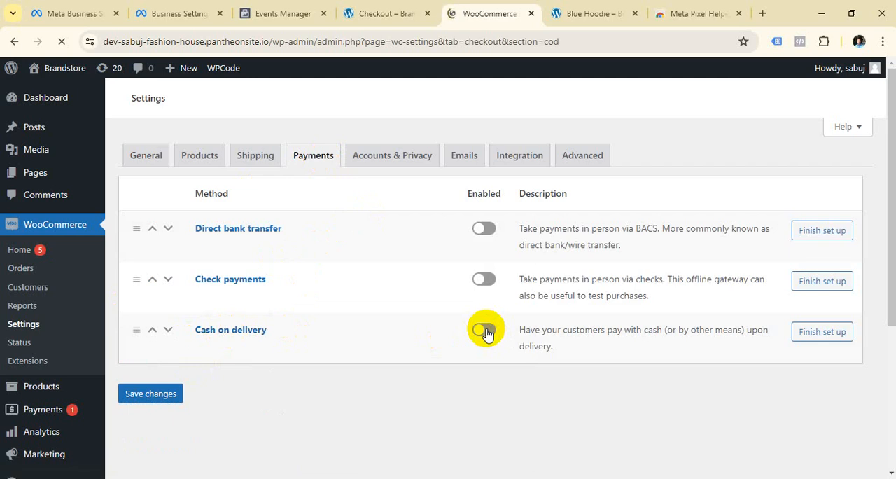
scroll(483, 284, down, 2)
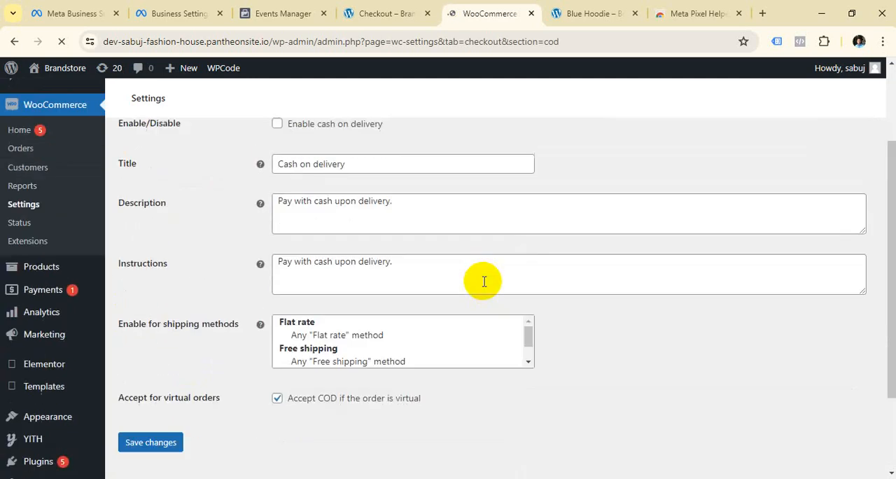
scroll(484, 281, up, 1)
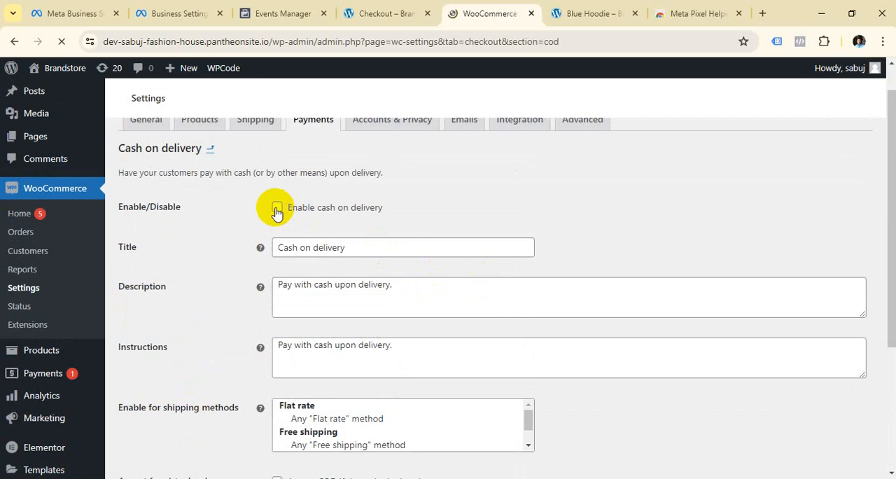
Enable cash on delivery as a payment method and save the changes.
click(277, 208)
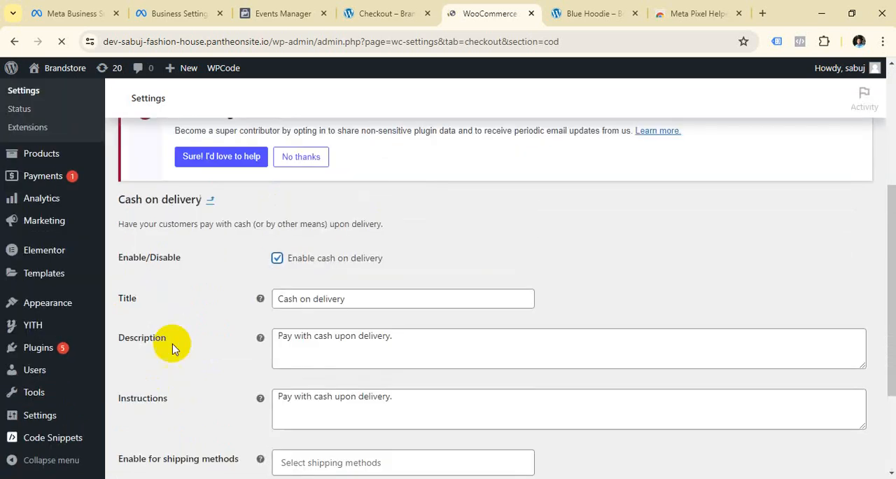
scroll(196, 329, down, 2)
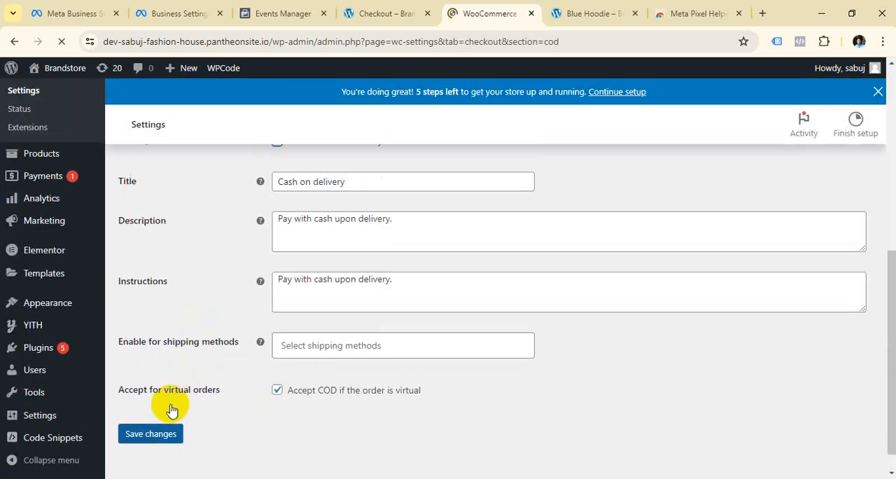
click(150, 434)
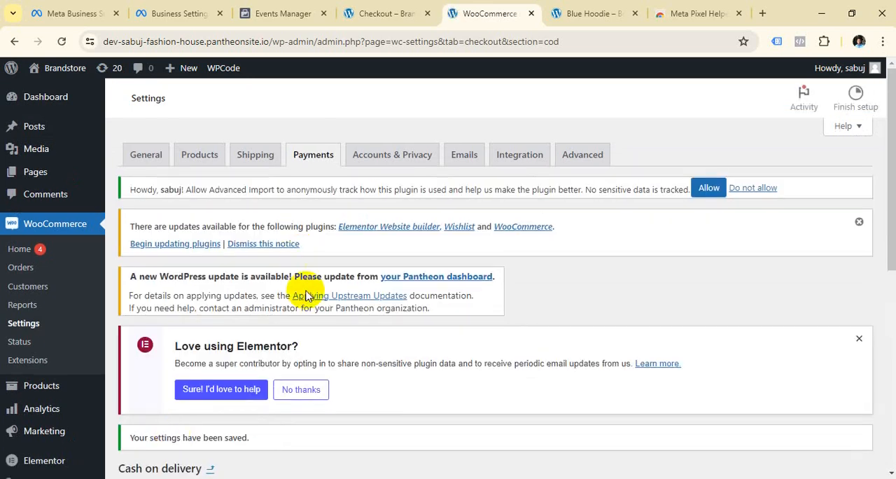
scroll(188, 230, down, 4)
scroll(210, 214, up, 2)
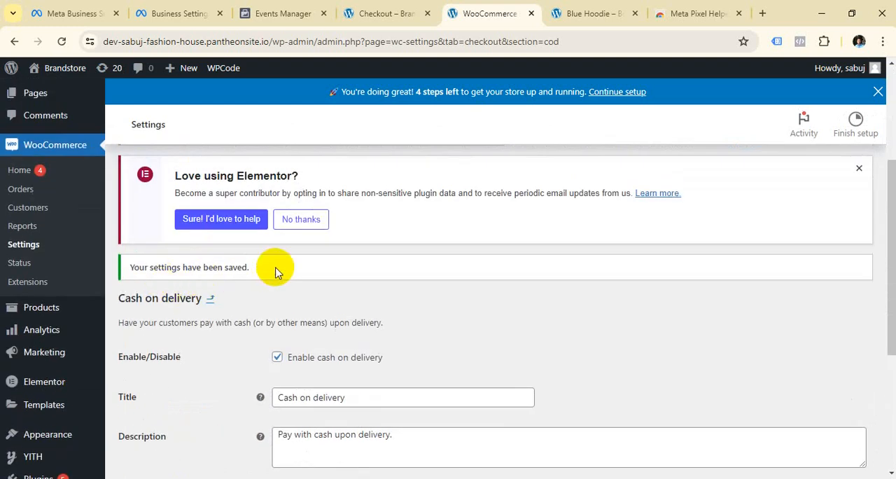
Return to the checkout page, try to place the handbag order again, and reload the page.
click(378, 13)
scroll(72, 294, down, 10)
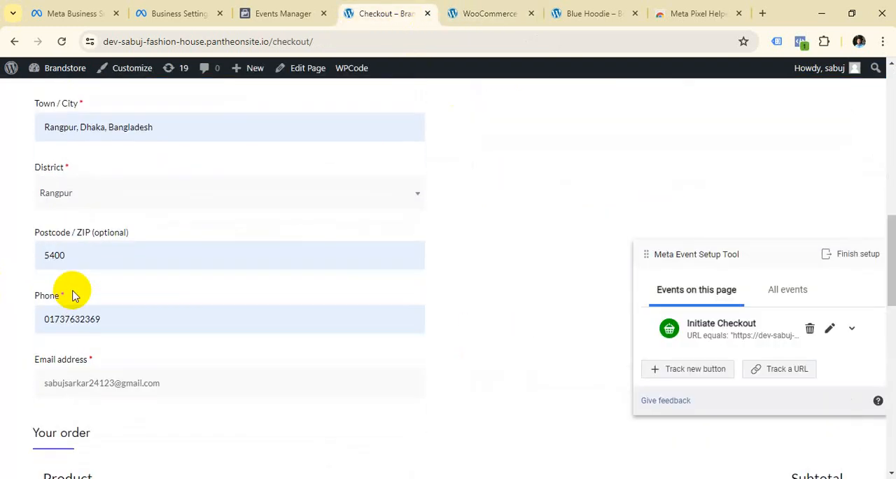
scroll(57, 343, down, 5)
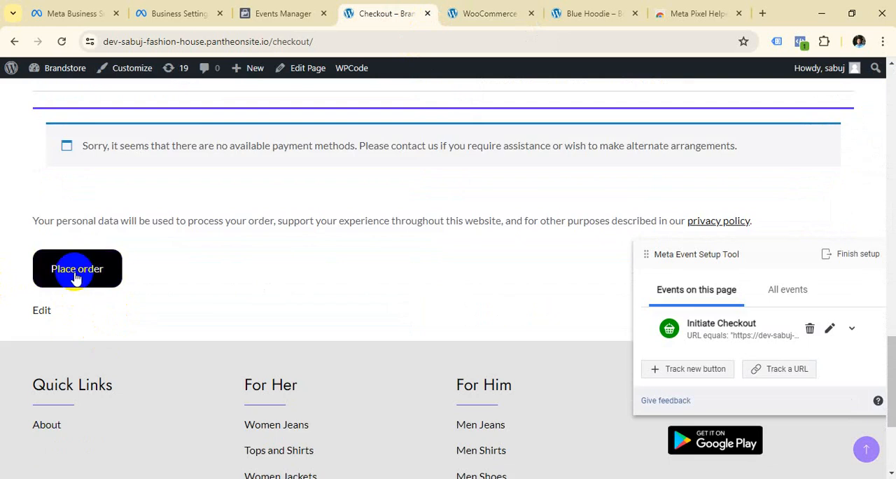
click(74, 275)
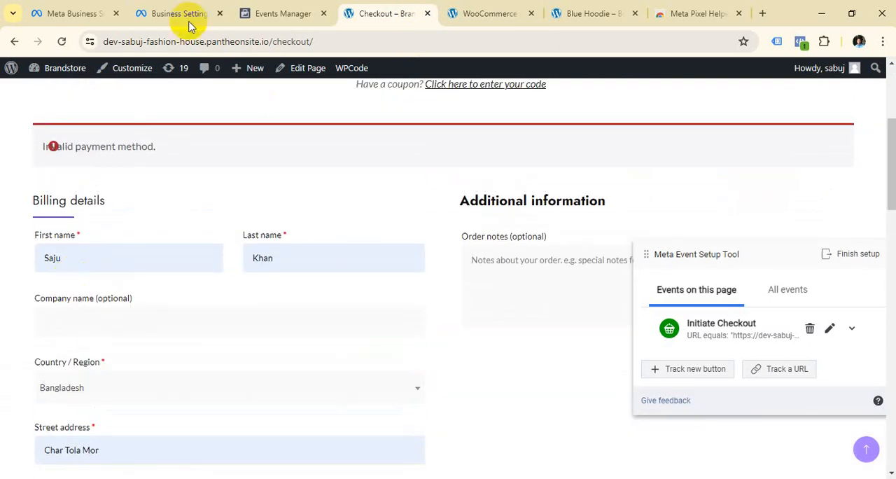
click(394, 41)
key(Return)
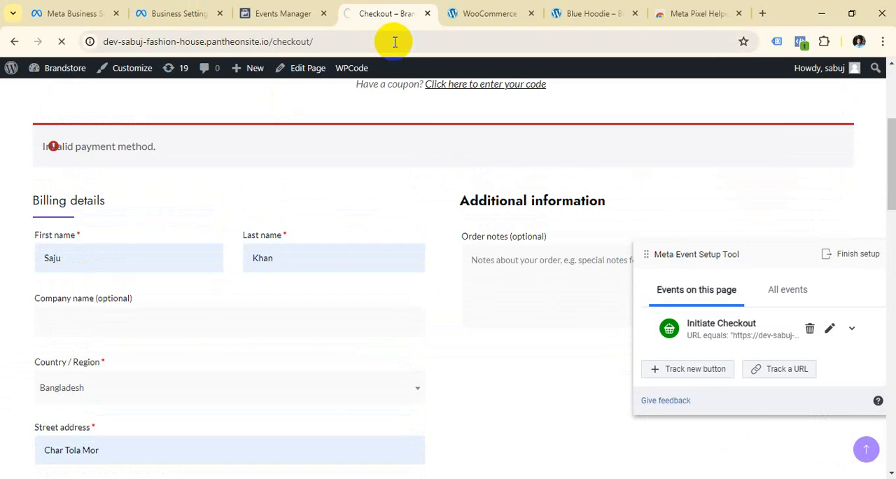
Save the WooCommerce Cash on delivery settings once more.
click(461, 7)
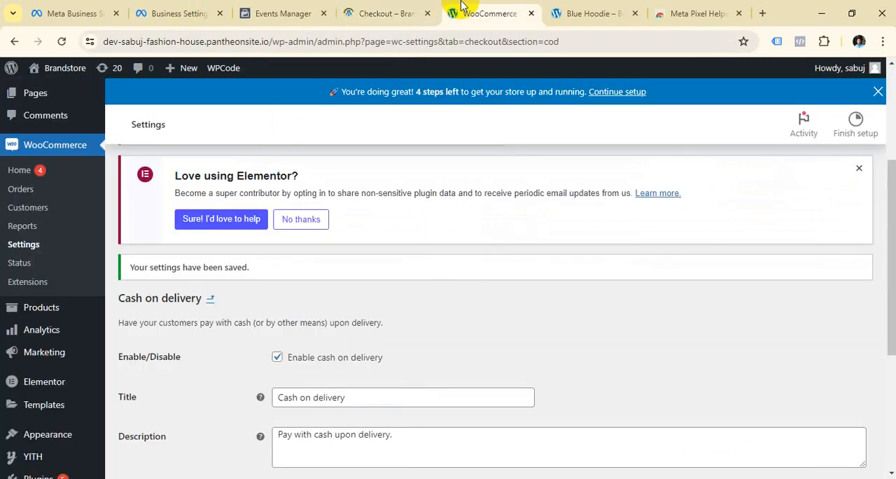
scroll(300, 290, down, 3)
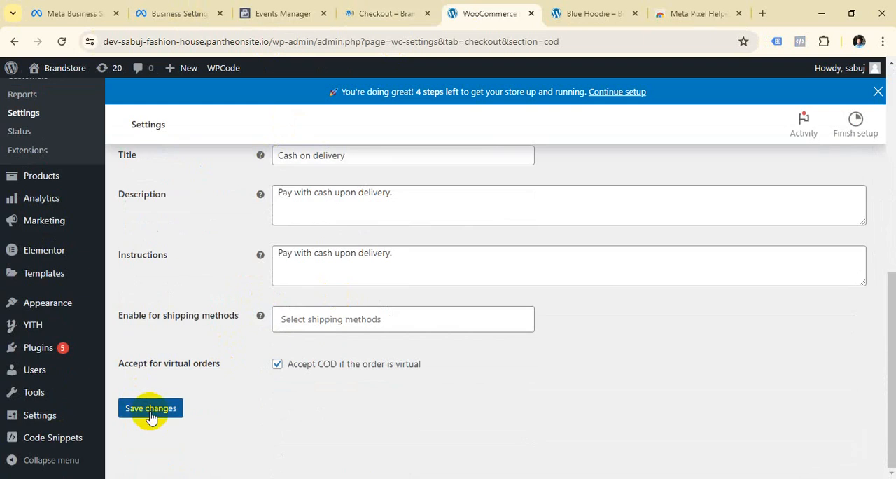
click(152, 415)
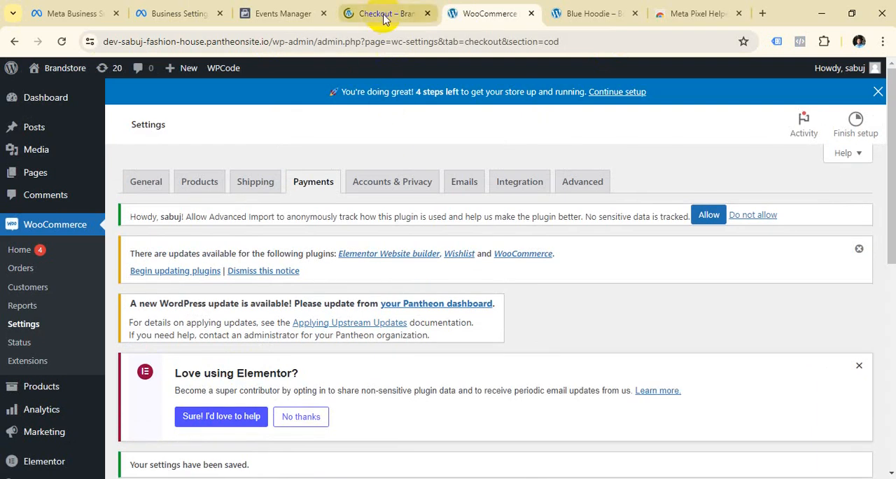
Go back to the checkout page and compare all configured Meta events with the events on this page.
click(384, 16)
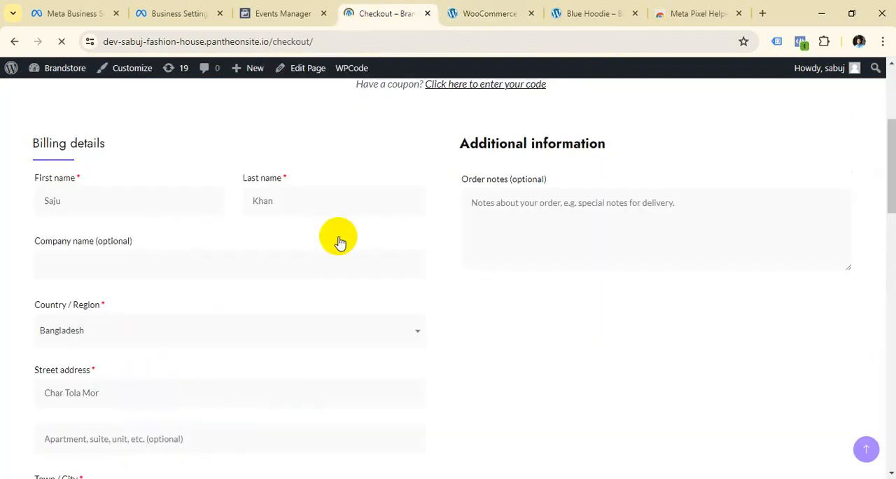
scroll(338, 240, down, 15)
scroll(338, 259, up, 12)
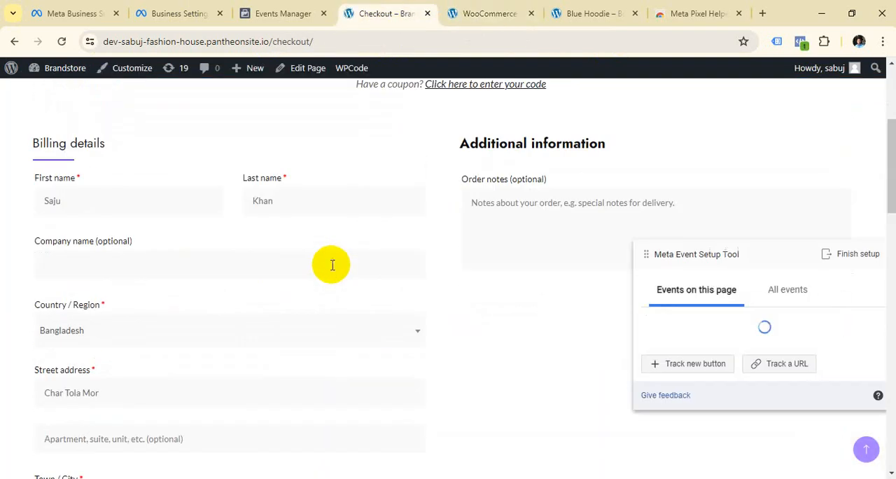
scroll(332, 134, down, 4)
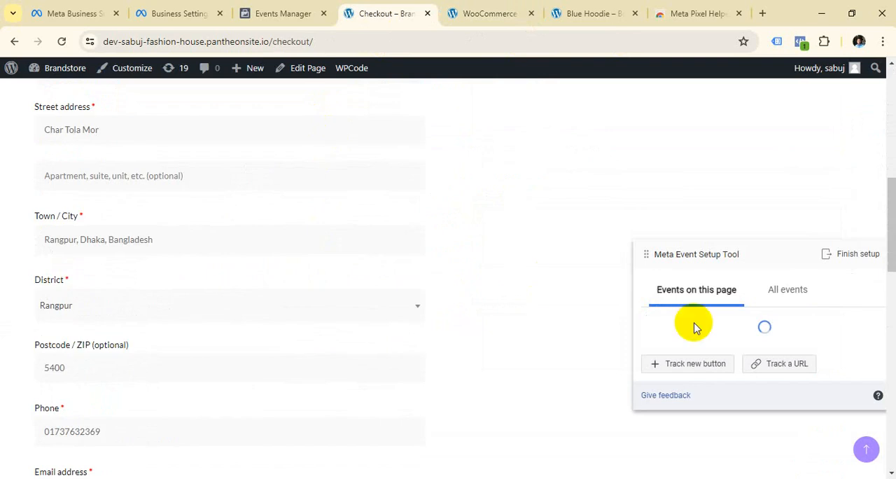
scroll(701, 309, up, 4)
click(776, 293)
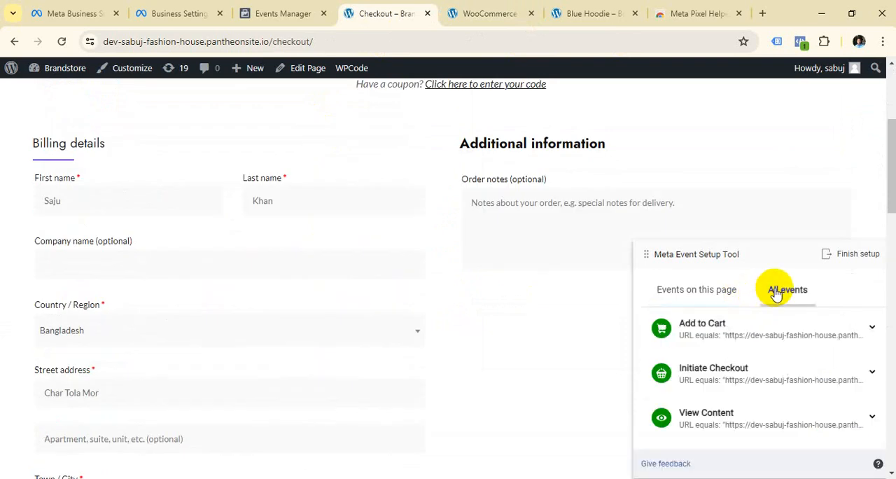
click(692, 297)
Review the checkout page's billing details, handbag order summary, cash on delivery payment option and order placement area.
scroll(359, 244, down, 10)
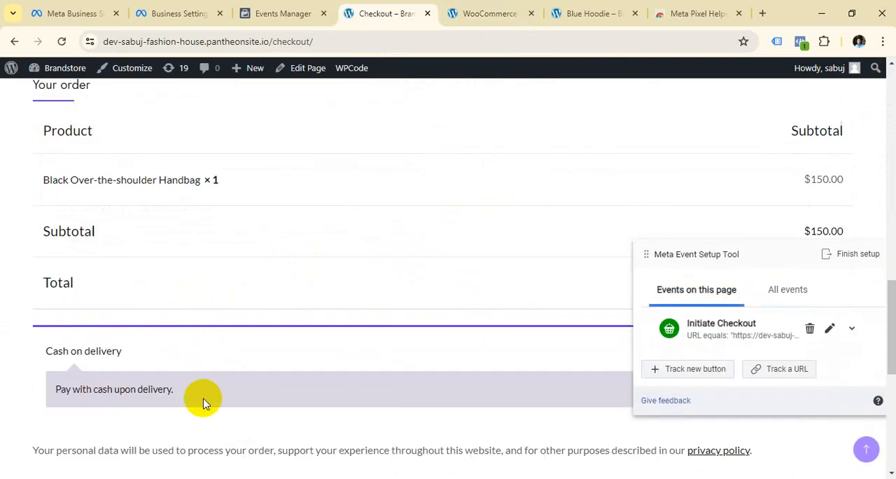
scroll(198, 364, down, 5)
scroll(200, 348, up, 3)
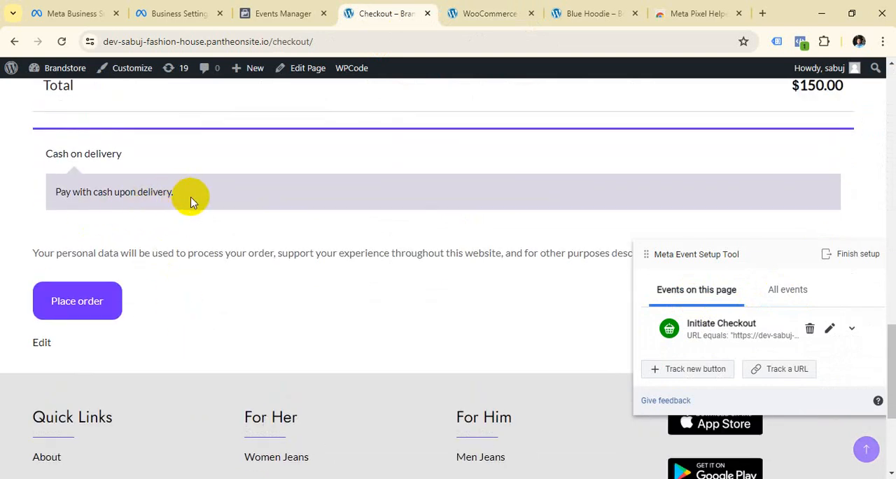
scroll(100, 284, up, 10)
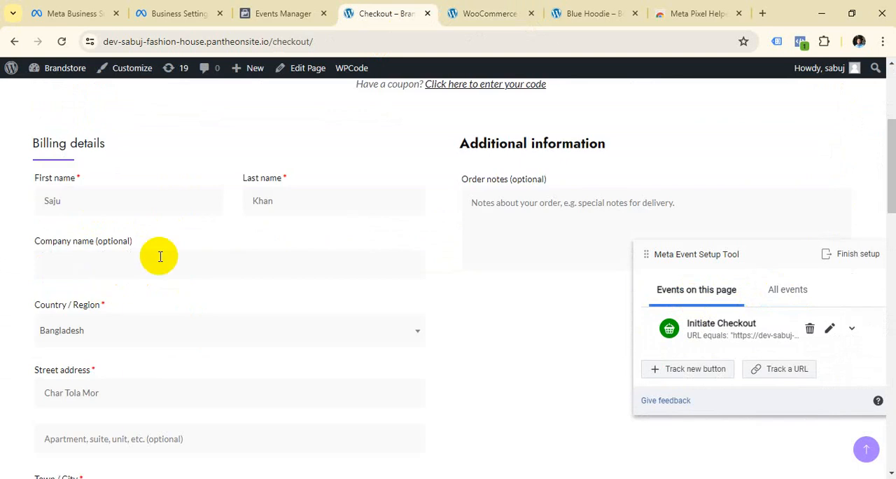
scroll(160, 256, down, 10)
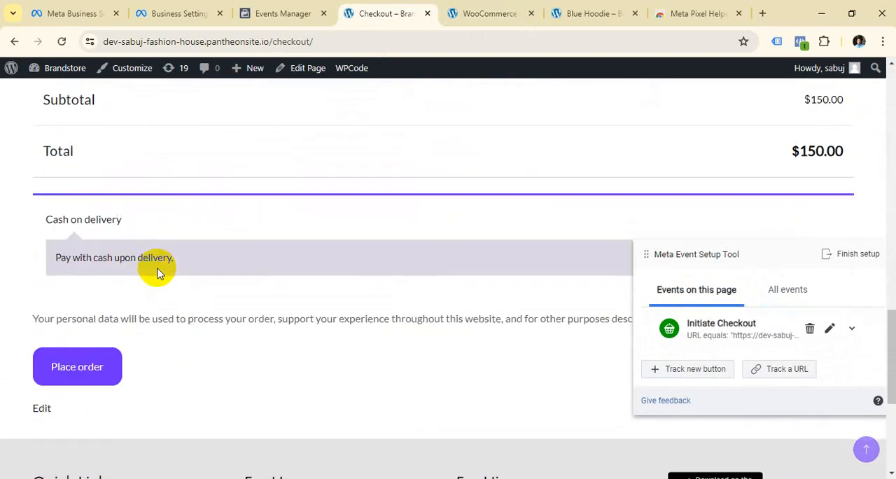
scroll(140, 284, down, 1)
scroll(94, 310, up, 10)
scroll(98, 312, down, 8)
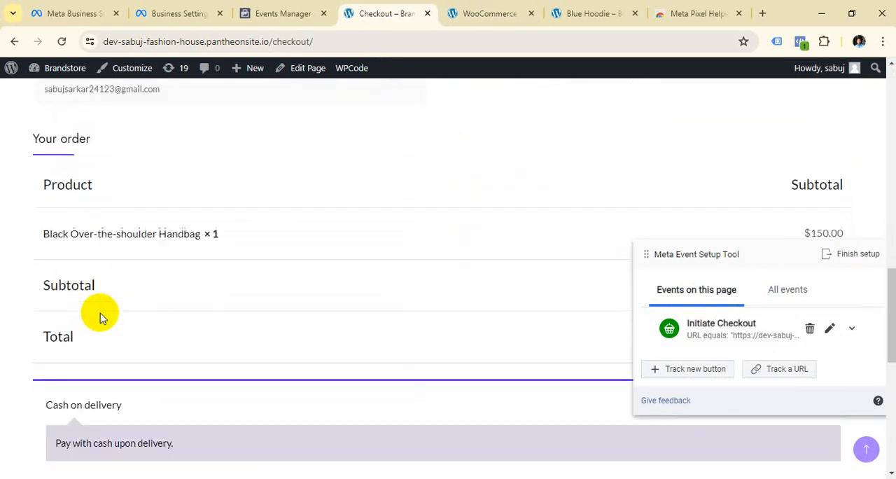
scroll(98, 317, up, 10)
scroll(94, 322, down, 10)
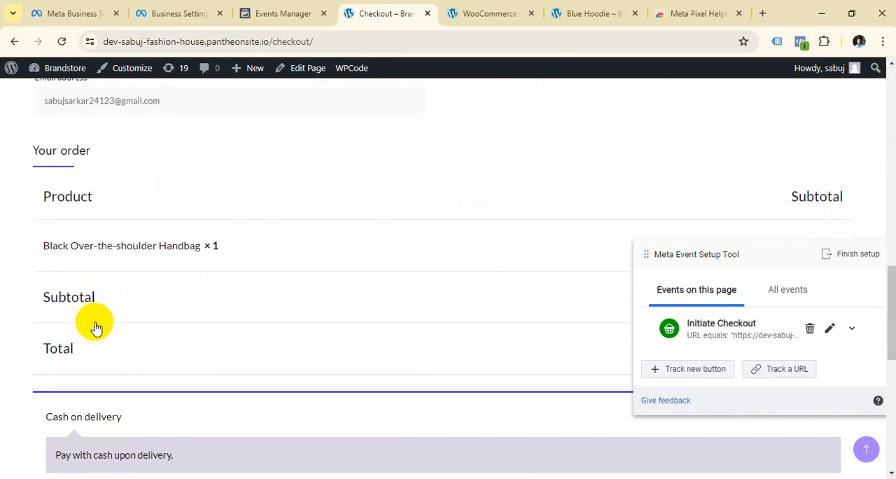
scroll(96, 328, down, 2)
scroll(90, 340, up, 10)
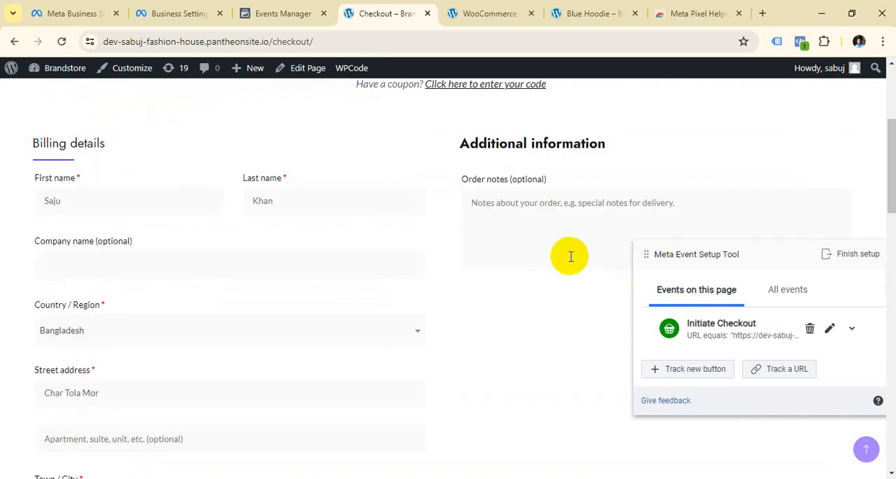
scroll(544, 248, down, 10)
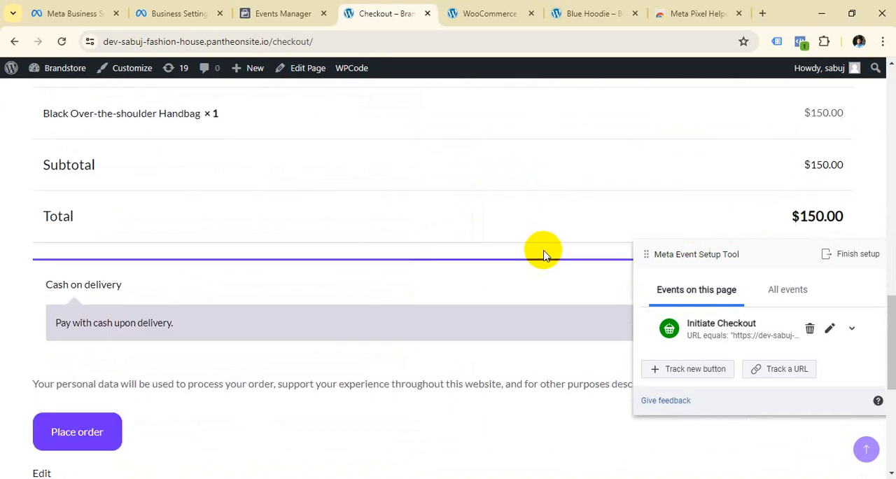
scroll(545, 249, up, 10)
scroll(210, 147, up, 3)
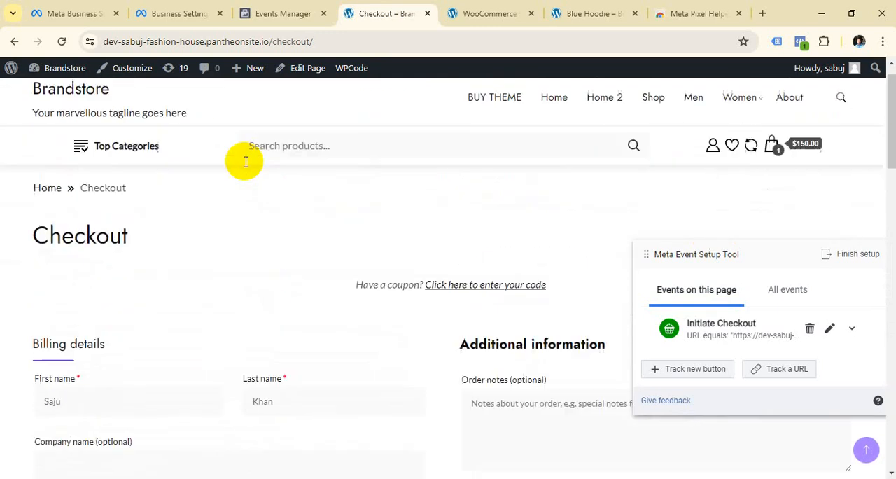
scroll(246, 161, down, 3)
scroll(392, 308, down, 10)
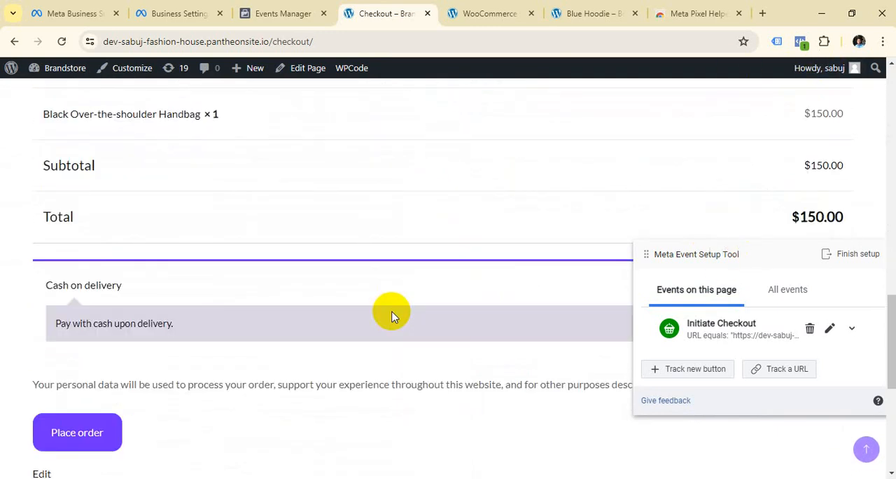
scroll(379, 319, down, 3)
scroll(104, 239, up, 10)
scroll(119, 310, down, 1)
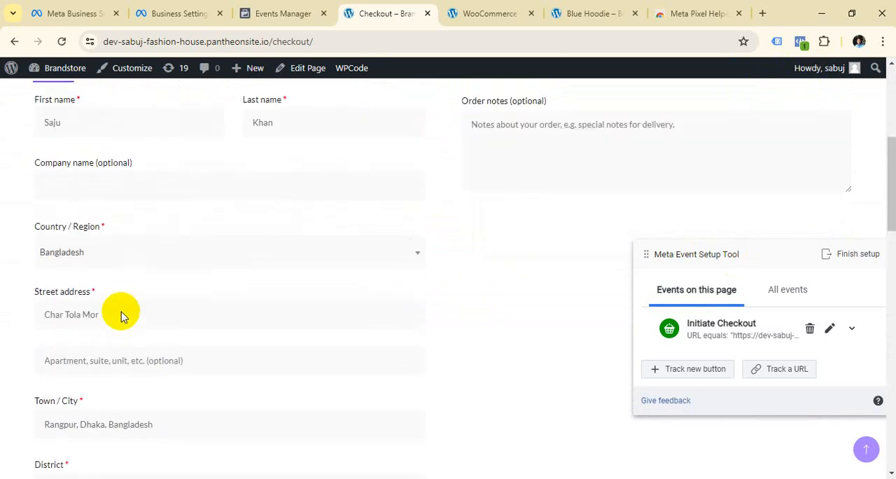
scroll(106, 248, up, 1)
scroll(118, 196, up, 1)
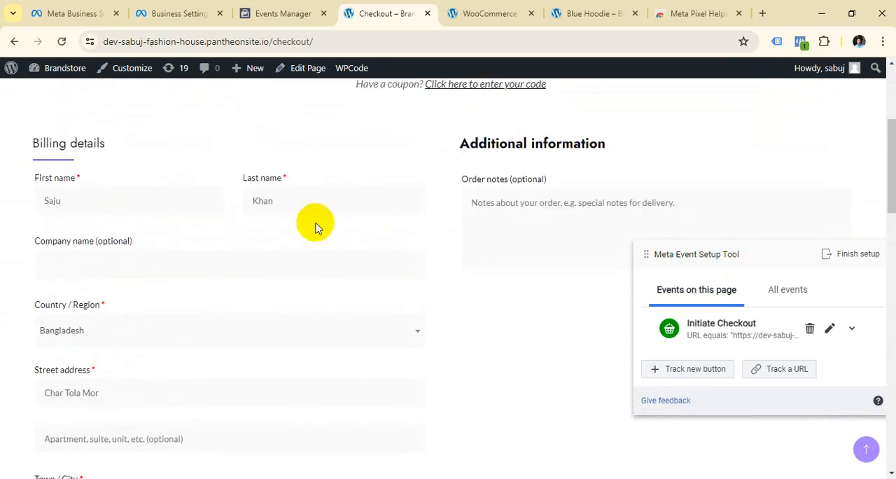
Reload the checkout page and place the handbag order with cash on delivery.
scroll(250, 232, down, 2)
scroll(194, 229, up, 2)
scroll(174, 252, down, 1)
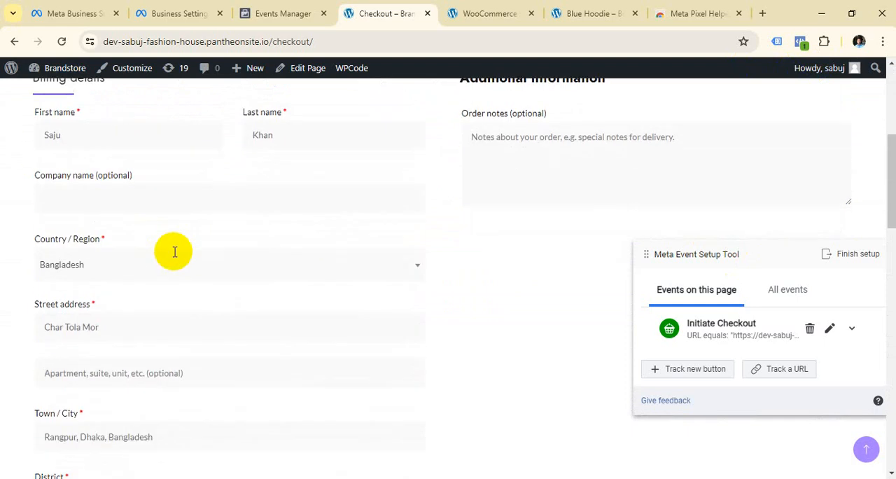
scroll(175, 252, up, 1)
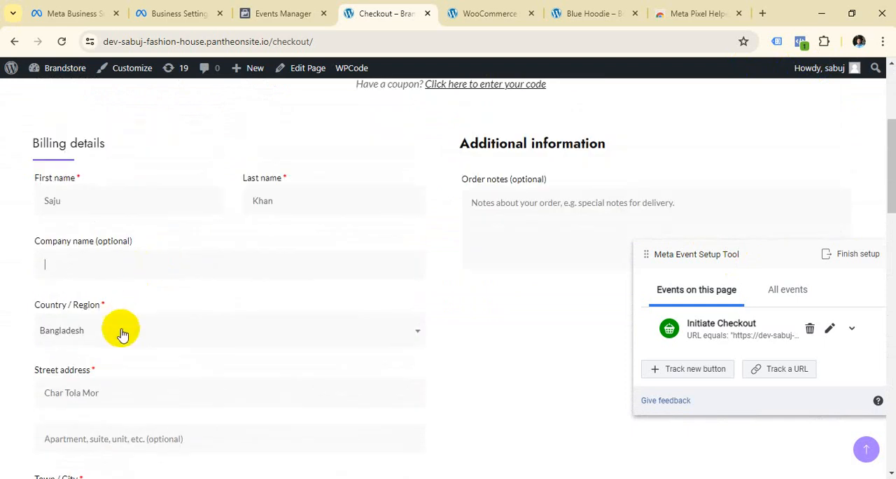
click(164, 261)
click(62, 41)
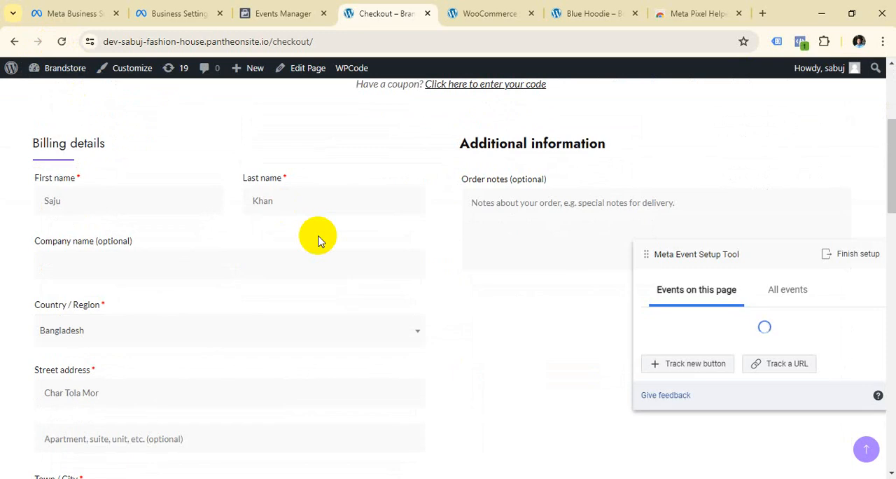
scroll(214, 271, down, 9)
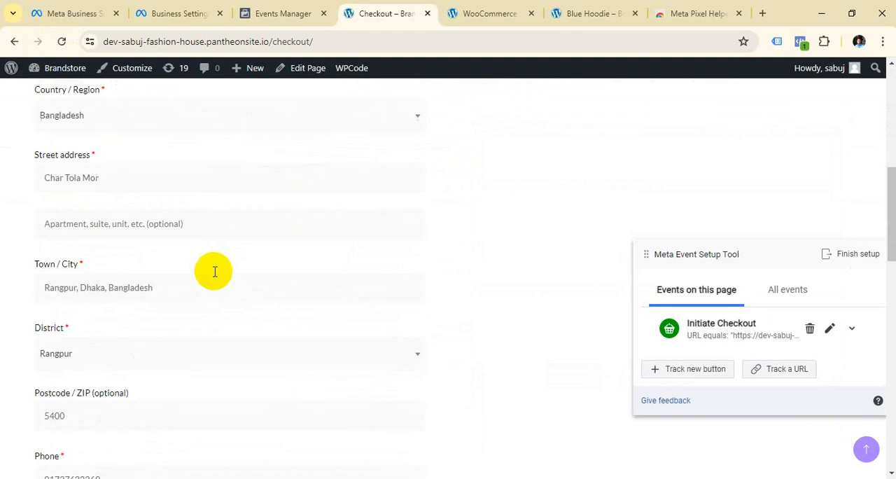
scroll(119, 425, down, 2)
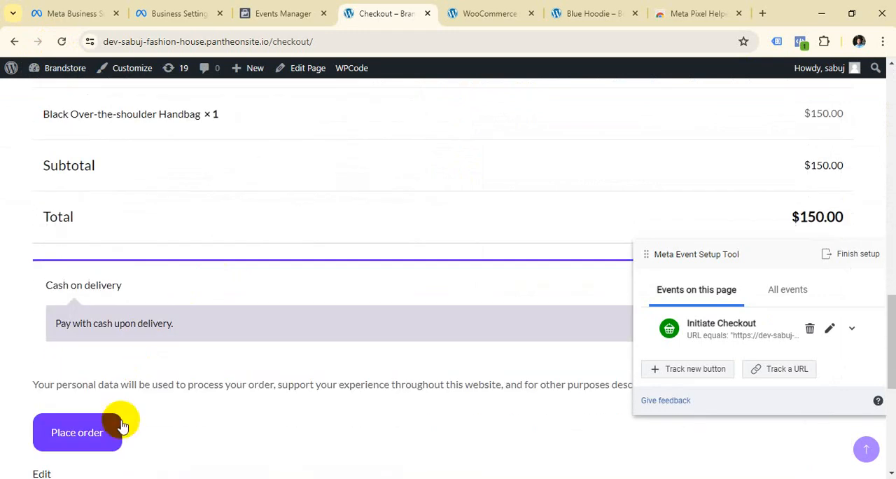
click(94, 434)
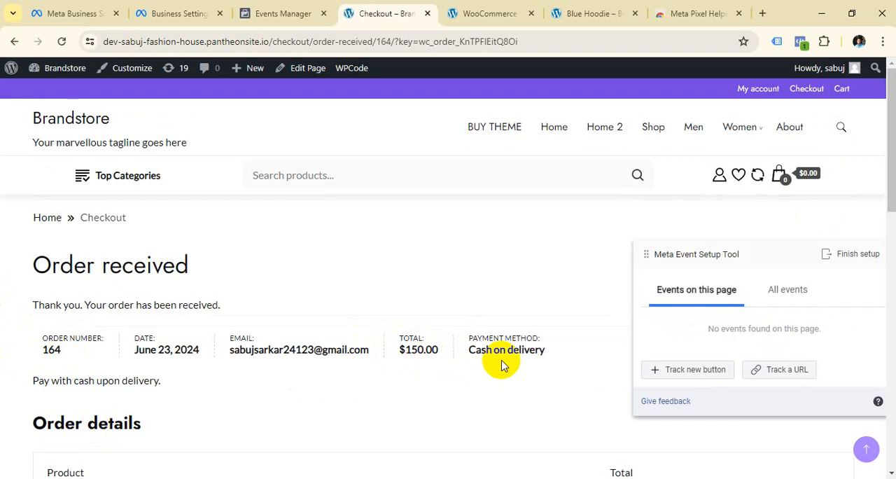
Highlight the /order-received/ part of the order confirmation page's URL to examine it.
click(591, 39)
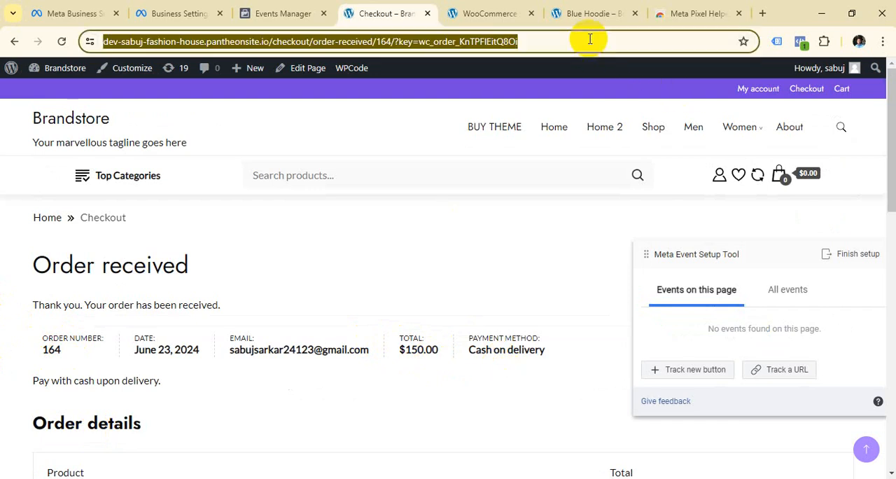
click(590, 40)
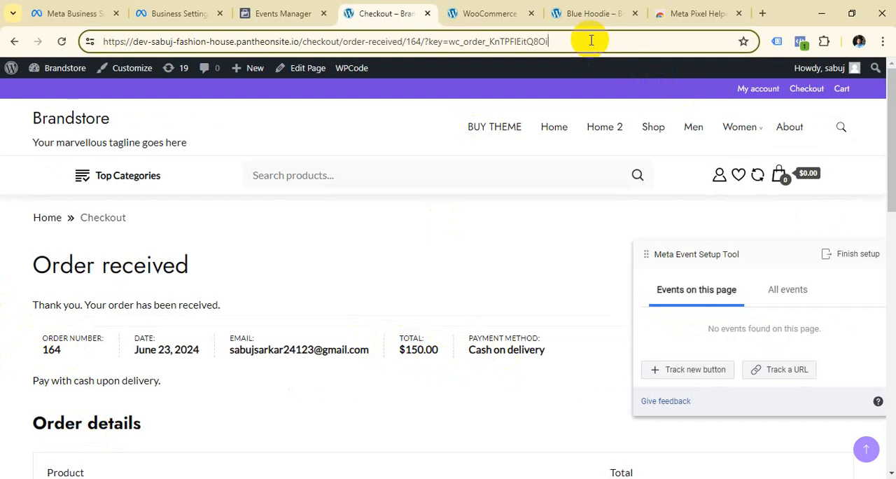
drag(406, 41, 338, 43)
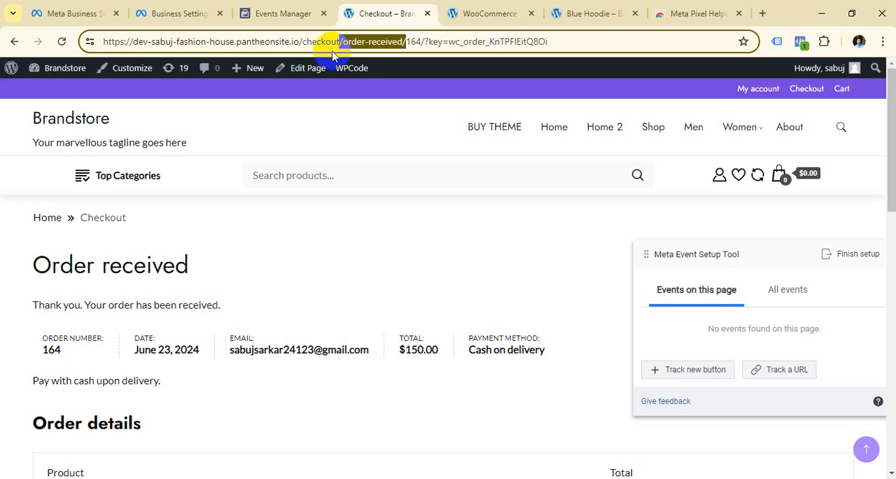
click(575, 37)
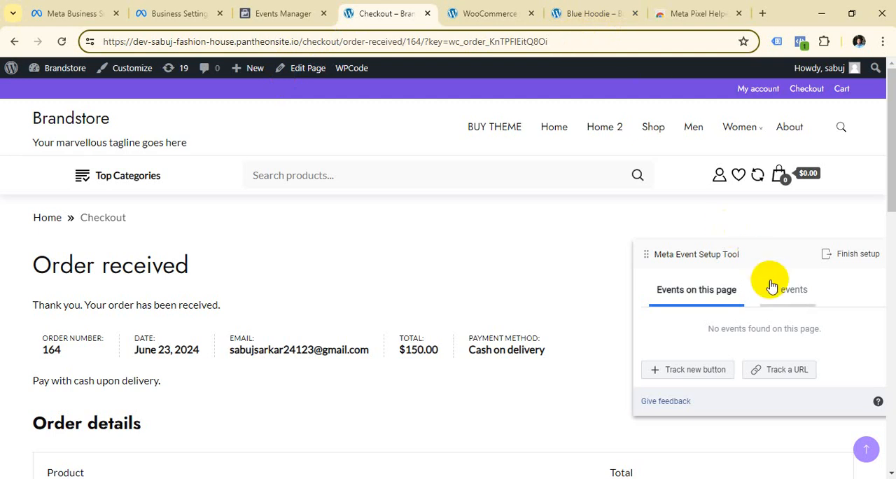
Track the order confirmation page's URL as a Purchase event using the URL equals rule.
click(779, 369)
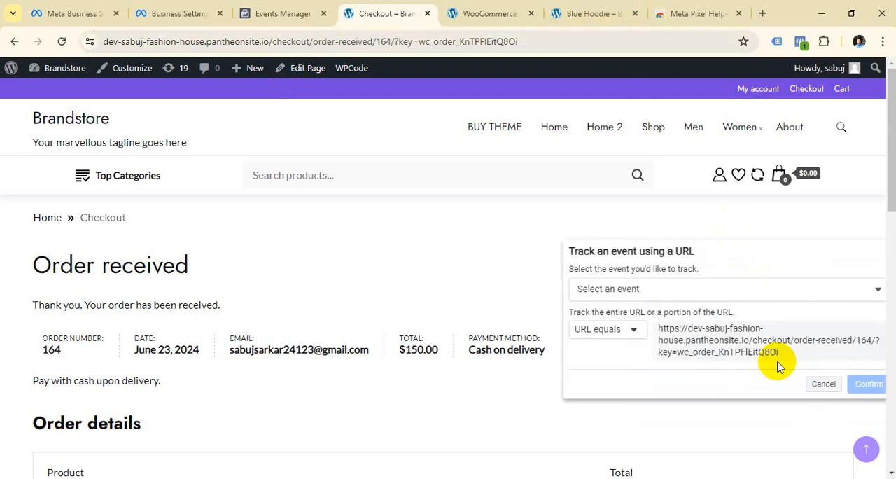
click(867, 298)
scroll(731, 321, down, 3)
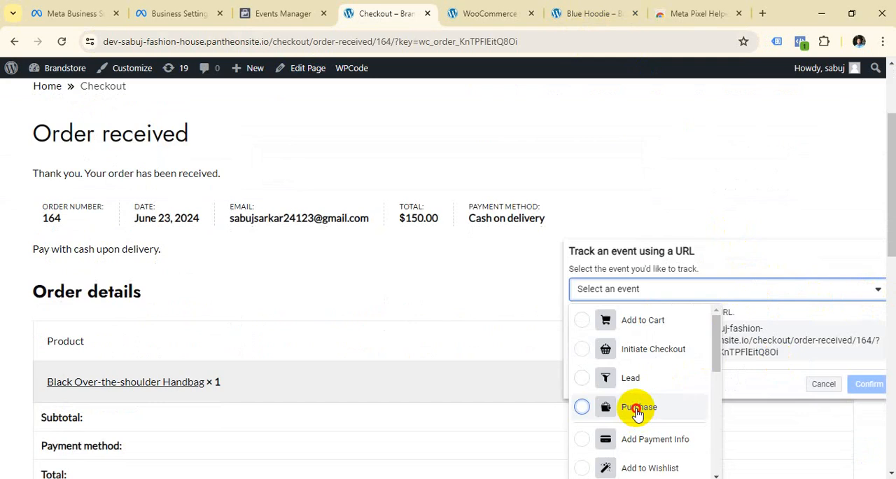
click(637, 412)
scroll(790, 316, down, 5)
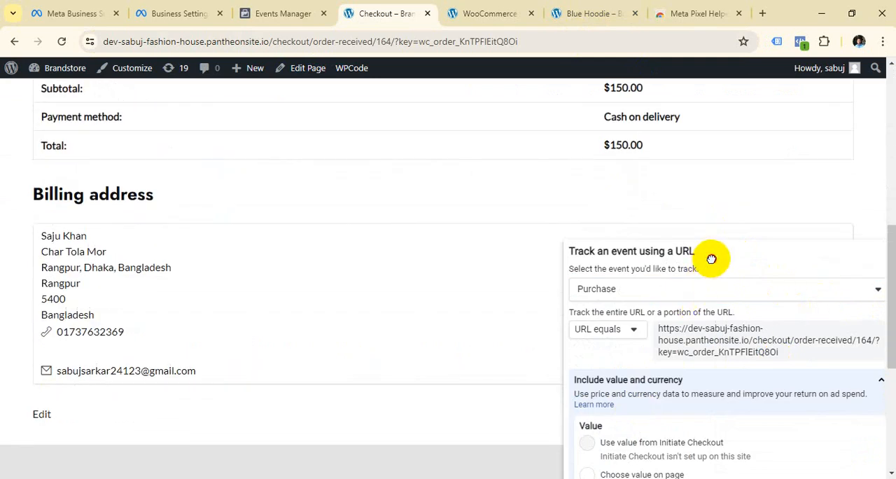
drag(711, 259, 652, 116)
scroll(744, 271, down, 2)
click(870, 456)
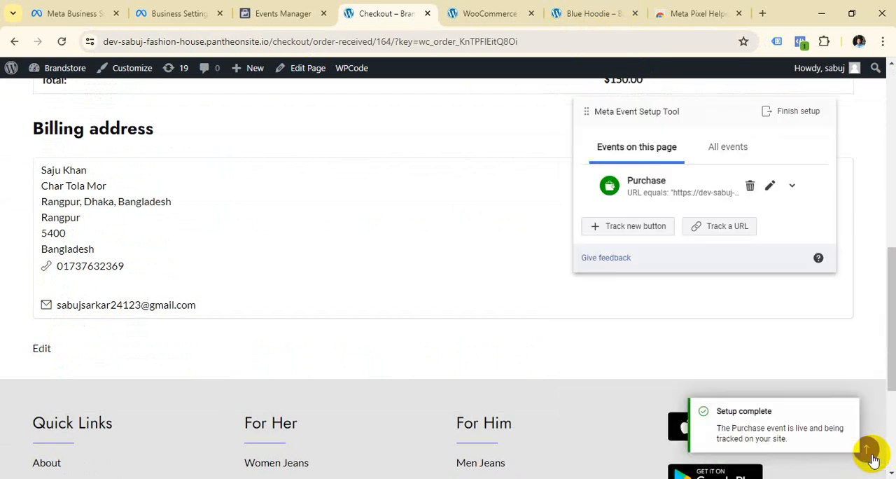
click(869, 452)
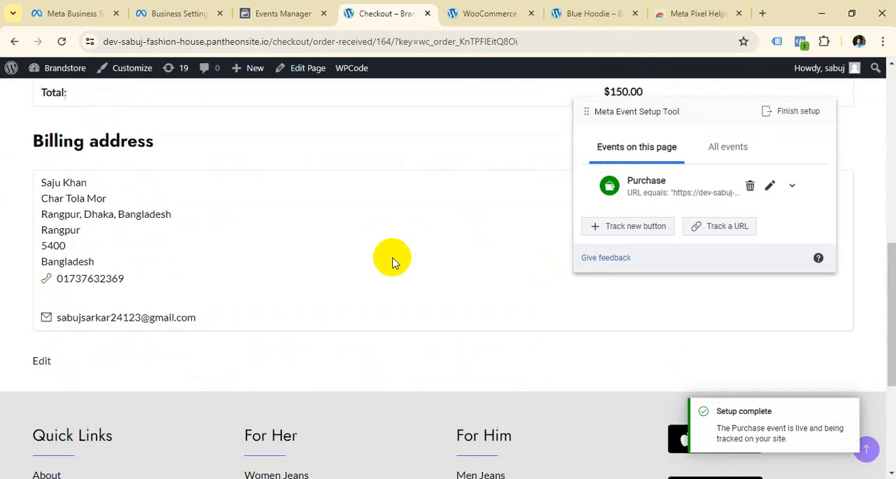
Return to the Brandstore home page and open the Light Brown Purse product.
click(91, 124)
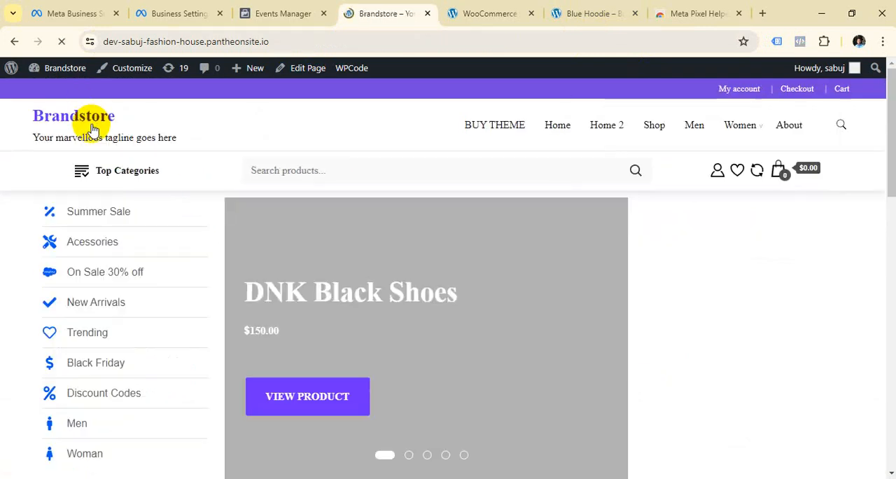
scroll(520, 274, down, 10)
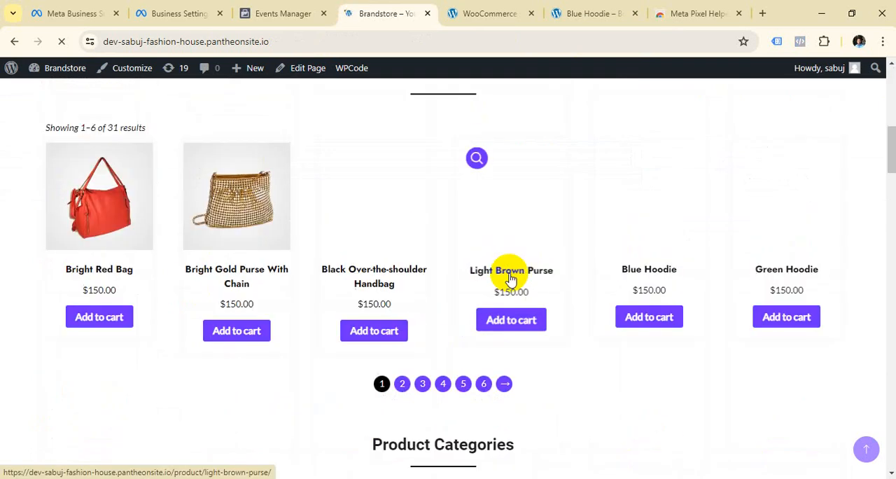
click(511, 273)
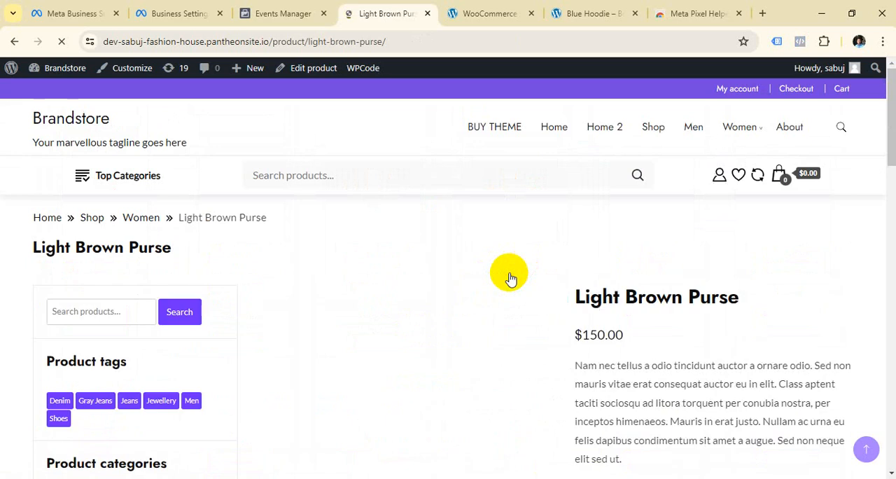
Add the Light Brown Purse to the wishlist, moving the event setup dialog out of the way.
scroll(512, 275, down, 5)
click(619, 221)
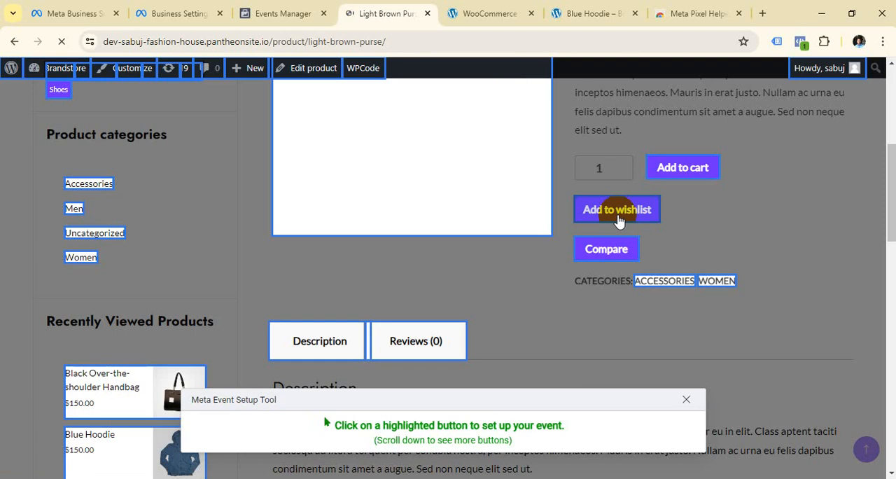
click(619, 221)
scroll(616, 217, up, 1)
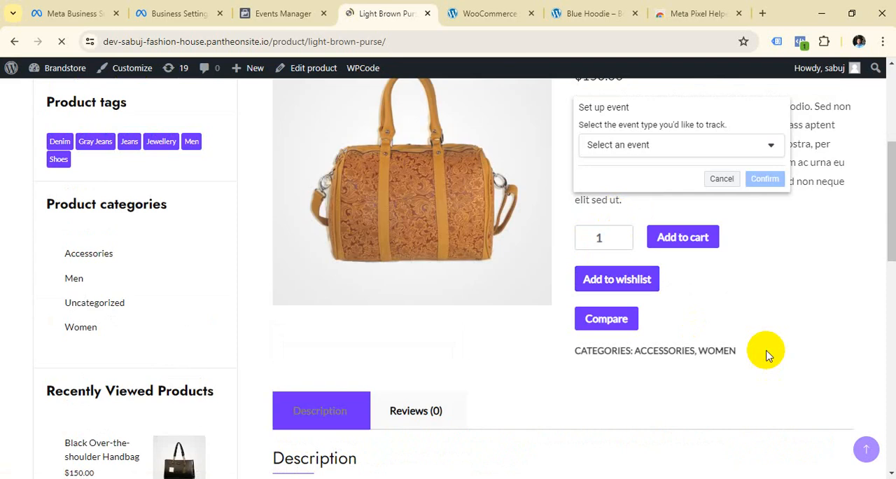
scroll(363, 301, up, 4)
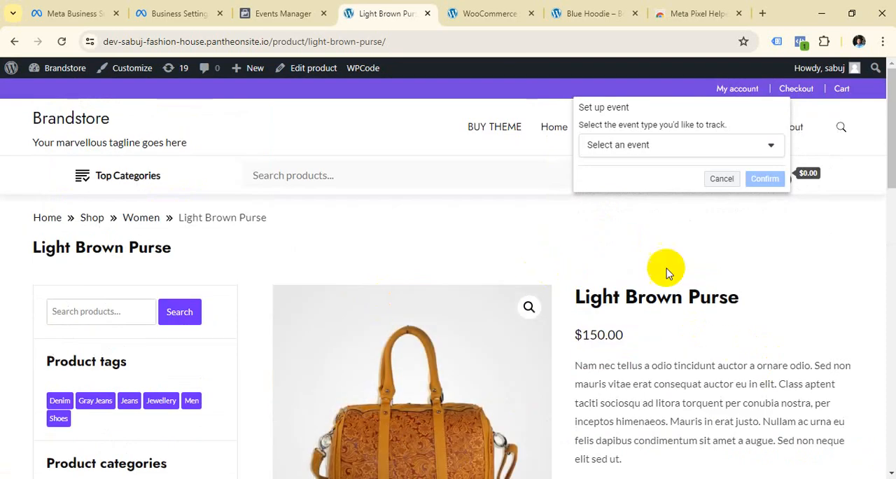
drag(658, 108, 721, 131)
scroll(679, 397, down, 5)
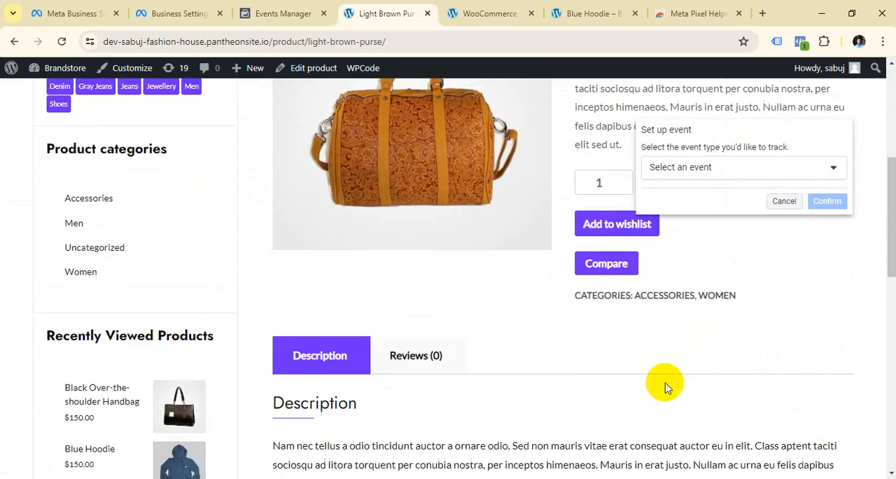
click(594, 205)
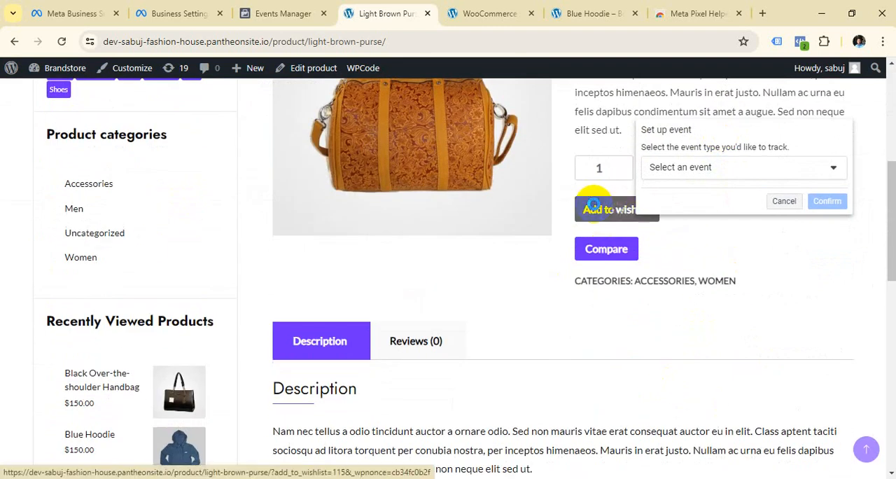
Open the store's wishlist page and check its URL.
scroll(616, 206, up, 3)
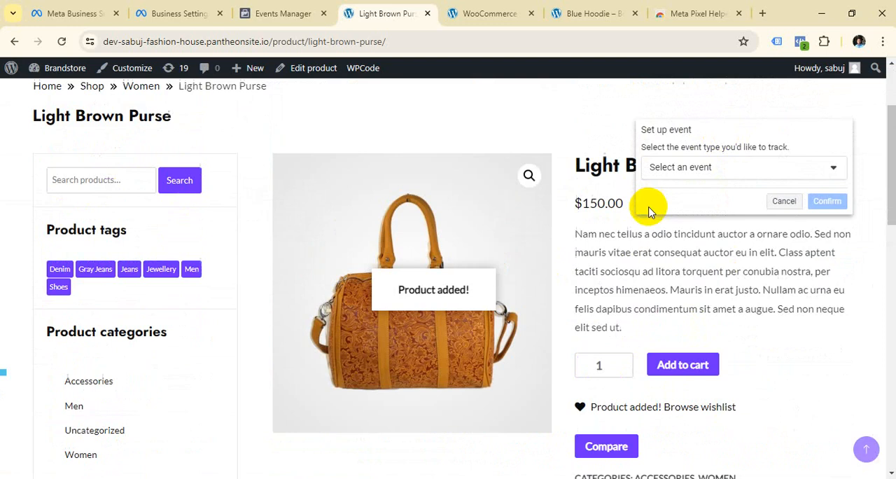
scroll(624, 423, up, 2)
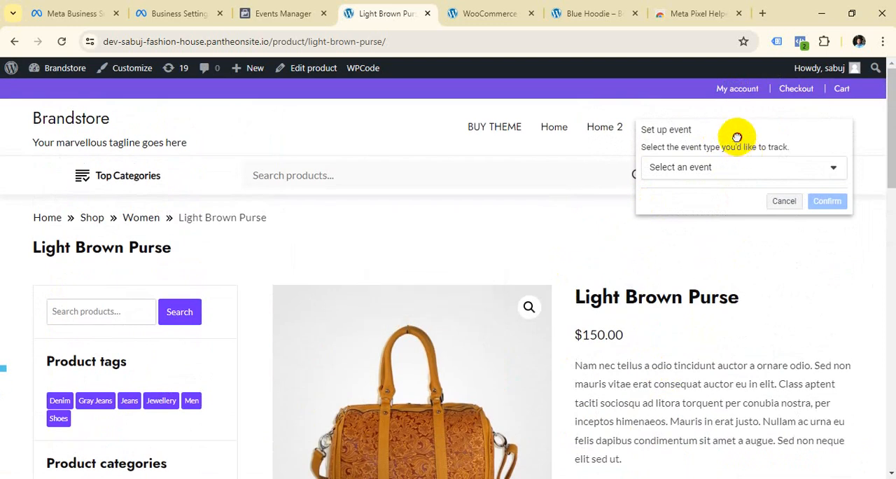
drag(736, 136, 733, 292)
mouse_move(779, 181)
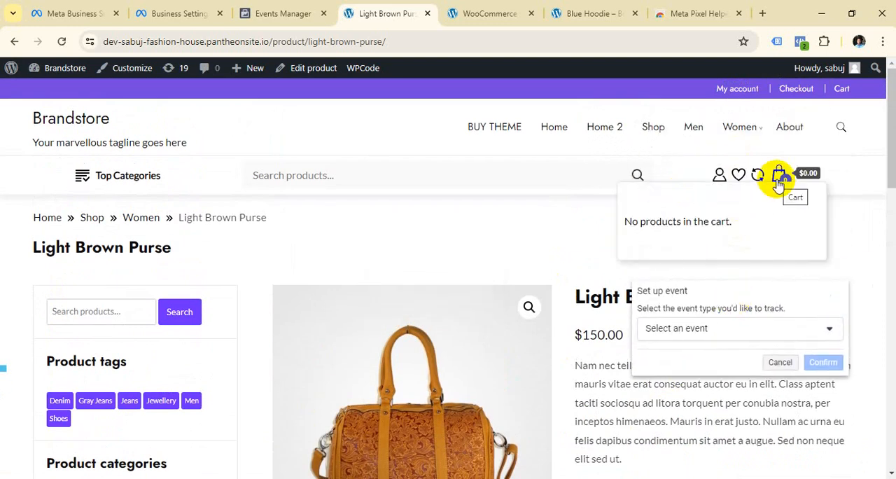
click(740, 179)
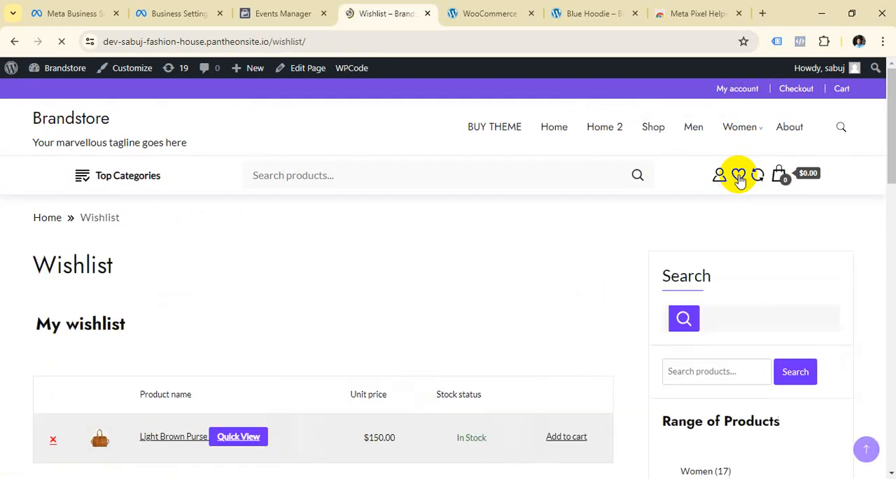
scroll(390, 294, down, 4)
scroll(274, 244, up, 4)
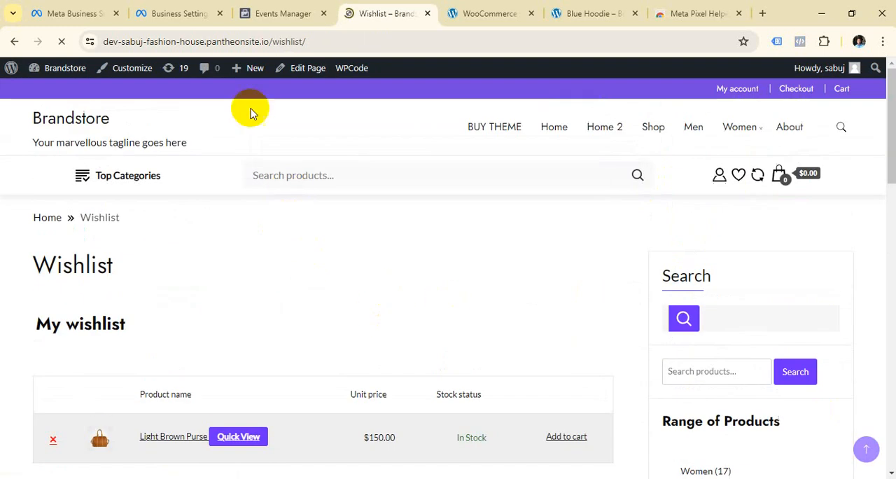
click(364, 41)
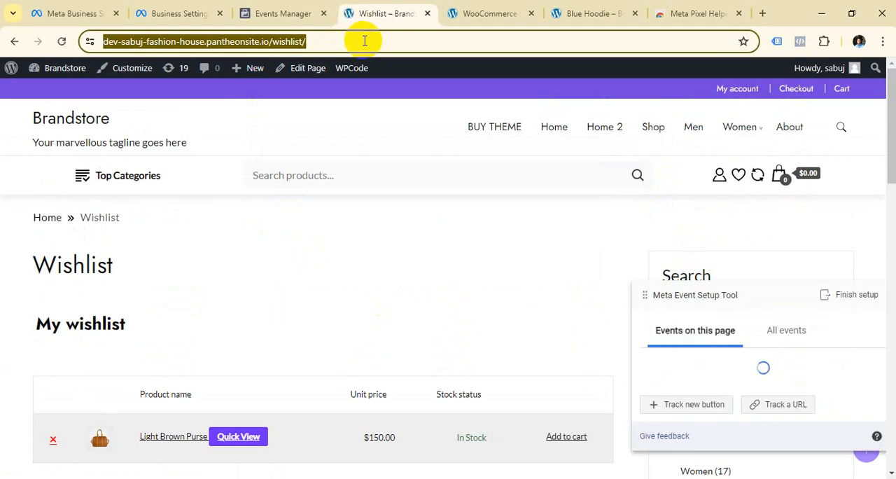
click(365, 41)
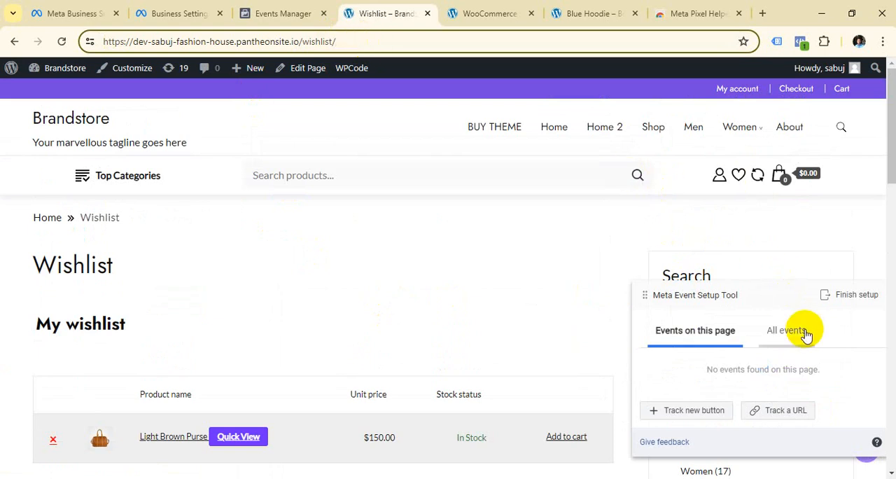
Track the wishlist page's URL as an Add to Wishlist event using the URL equals rule.
click(794, 413)
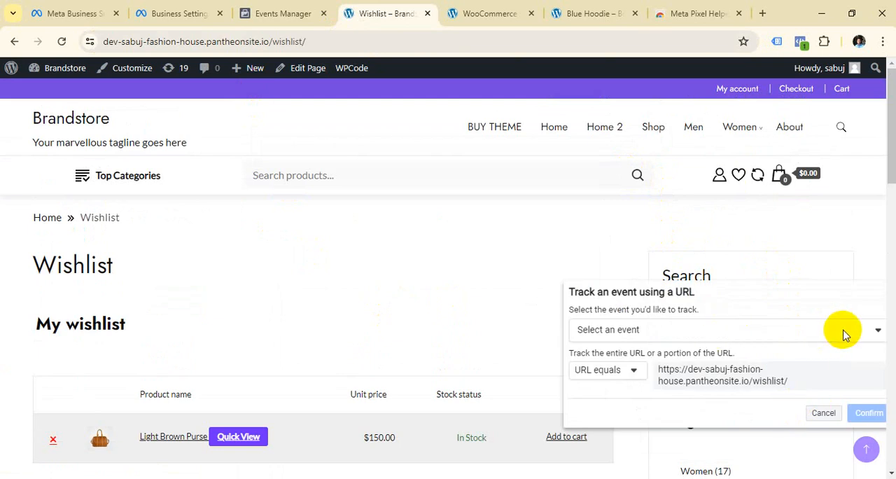
click(845, 331)
scroll(657, 381, down, 5)
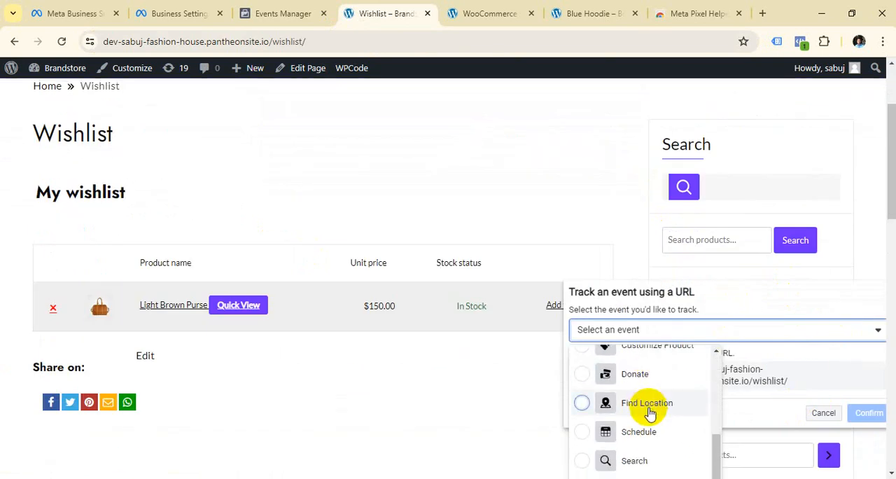
drag(702, 297, 683, 126)
click(865, 163)
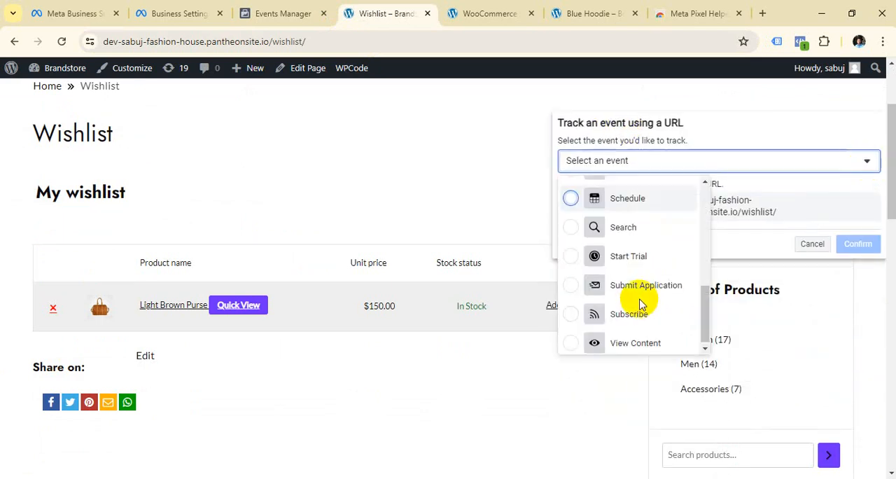
scroll(642, 308, down, 2)
scroll(643, 315, up, 5)
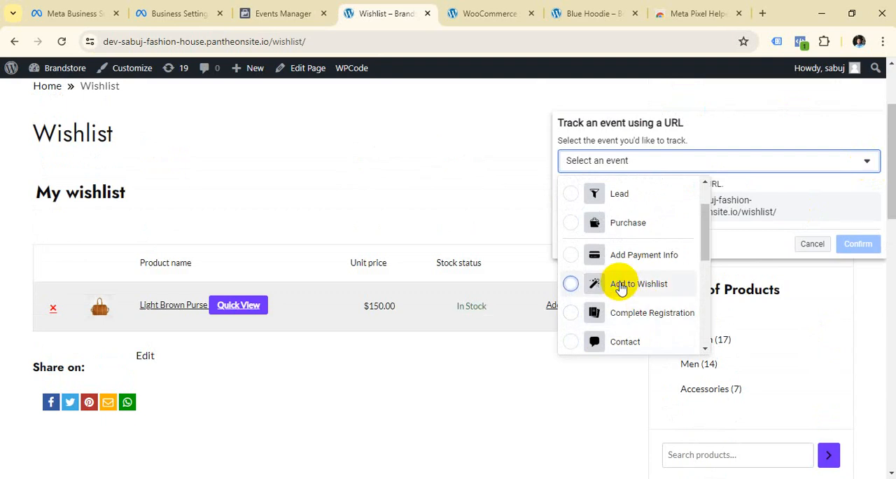
click(621, 286)
click(860, 427)
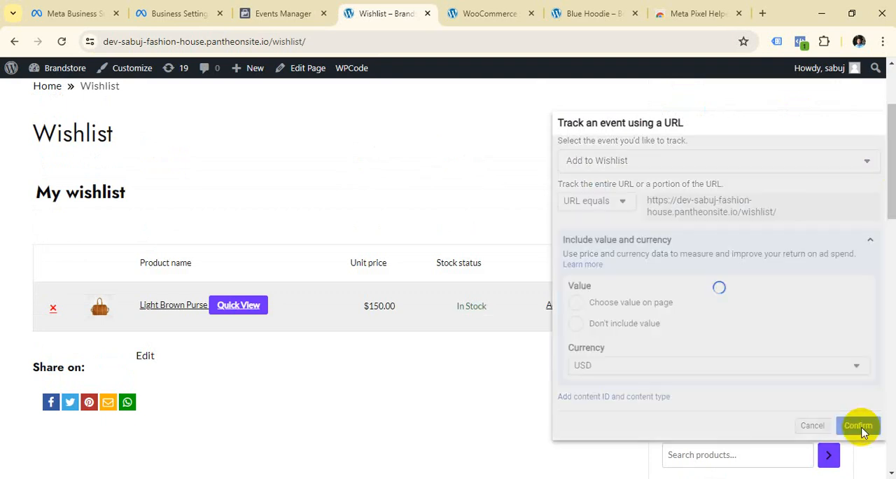
Search the store's products for Yoast SEO and examine where the query part begins in the results page's URL.
scroll(360, 289, up, 2)
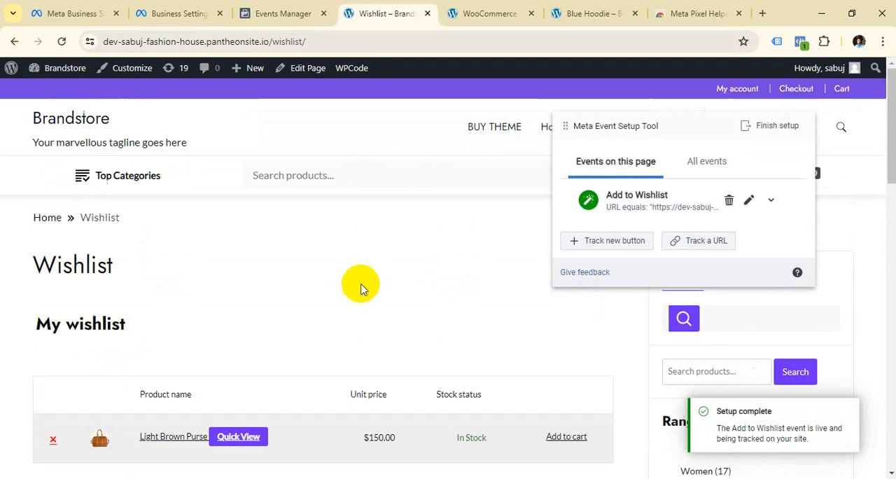
click(315, 175)
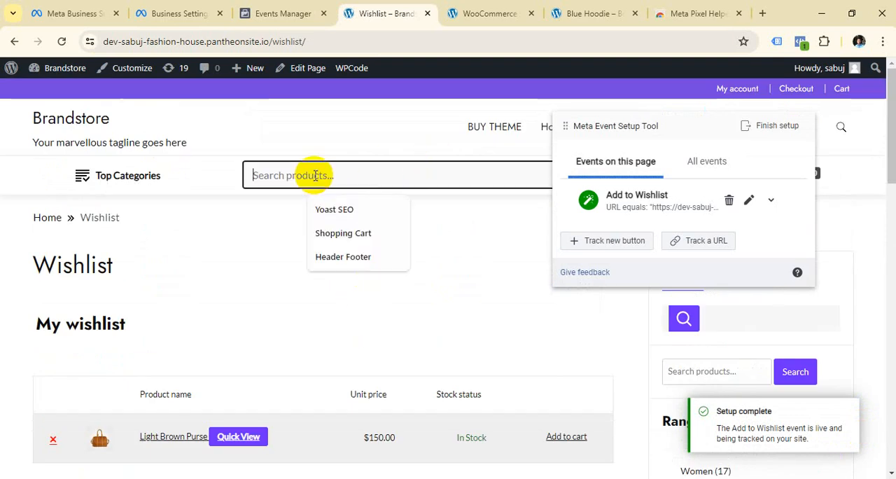
click(347, 209)
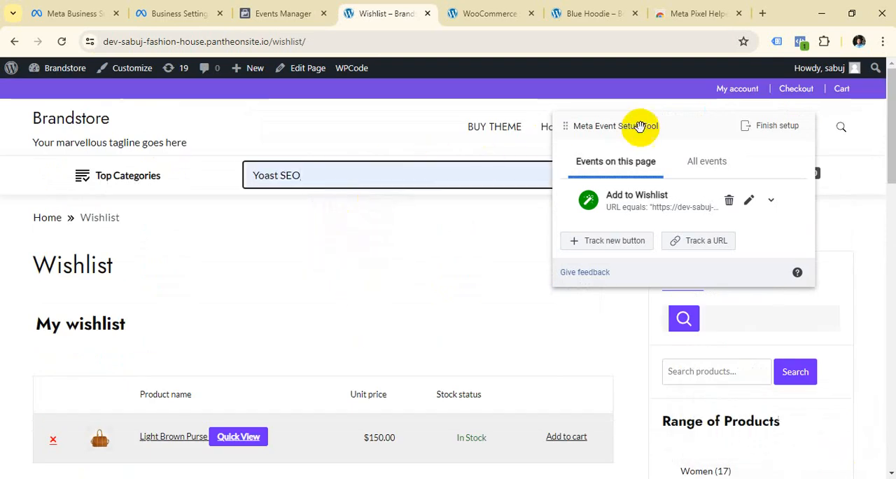
drag(639, 126, 688, 217)
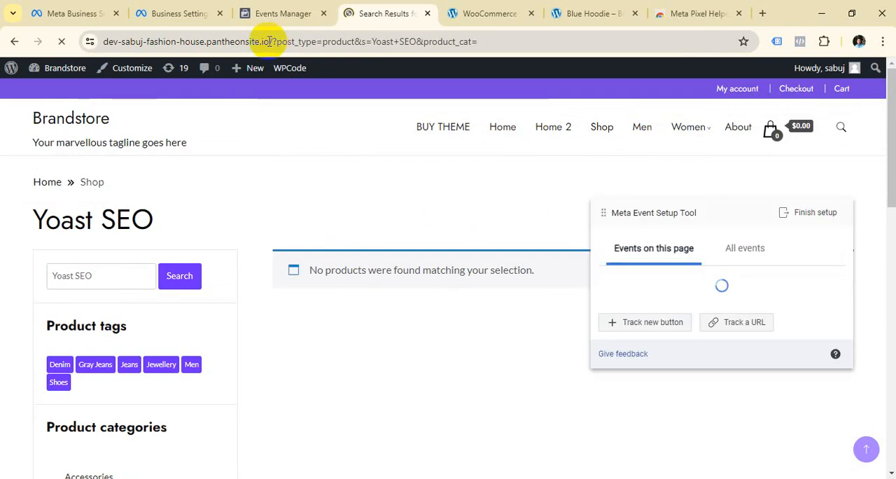
drag(269, 41, 56, 44)
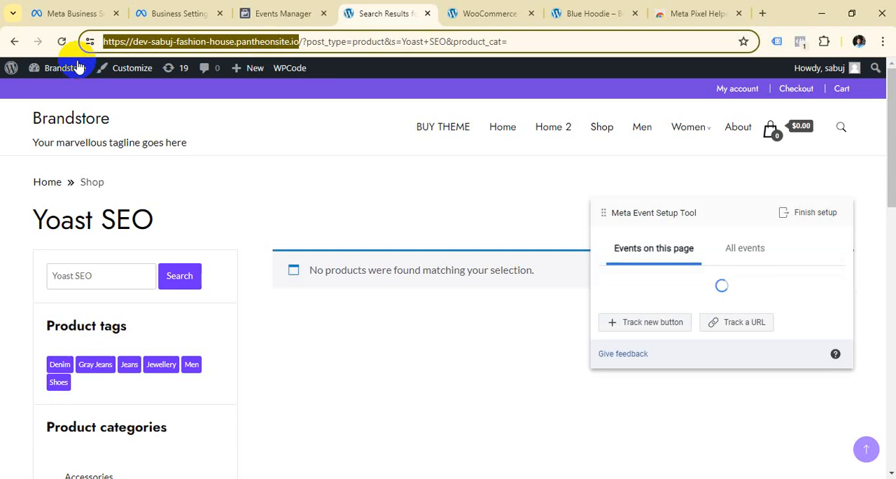
click(306, 44)
drag(307, 41, 298, 42)
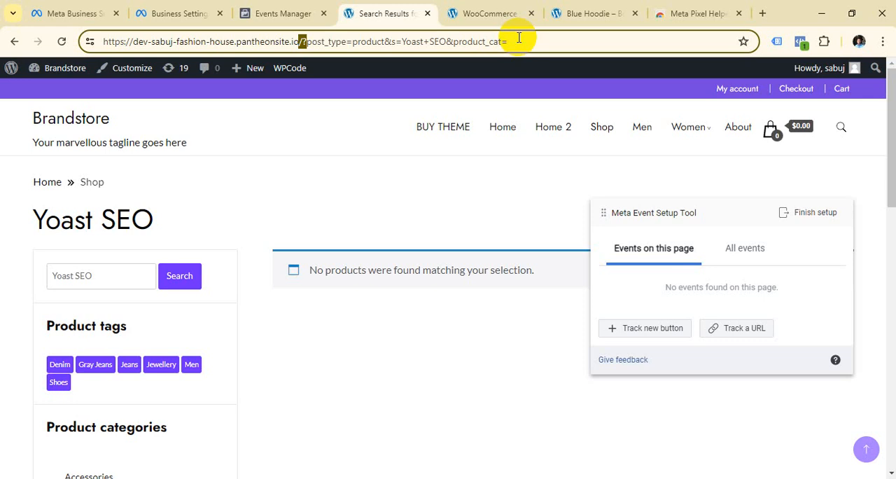
Track the search results page's URL as a Search event using the URL equals rule.
click(743, 332)
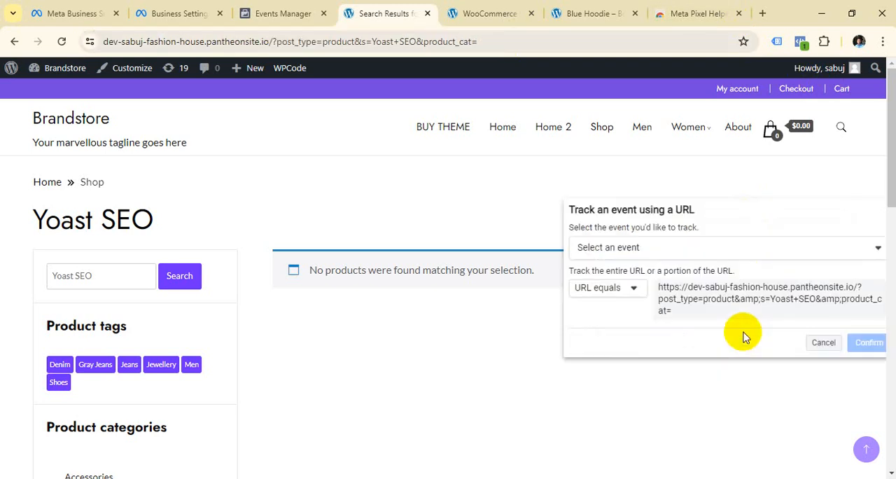
click(880, 248)
scroll(708, 353, down, 1)
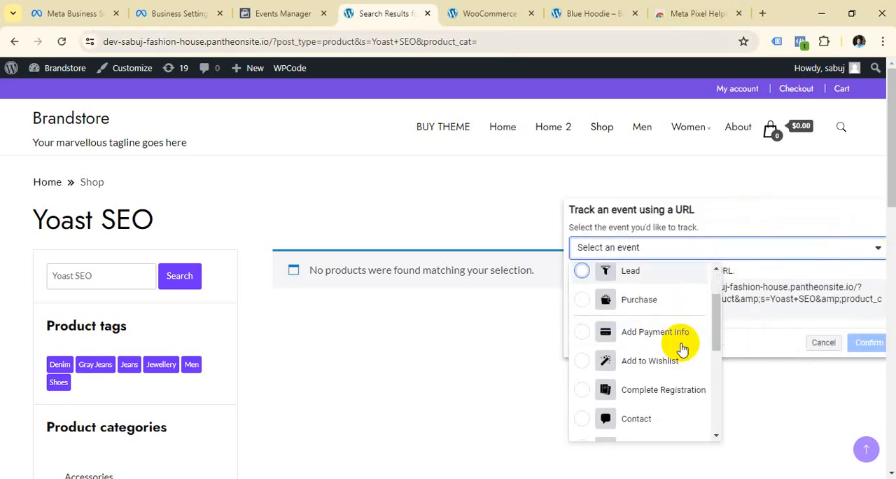
scroll(669, 357, down, 5)
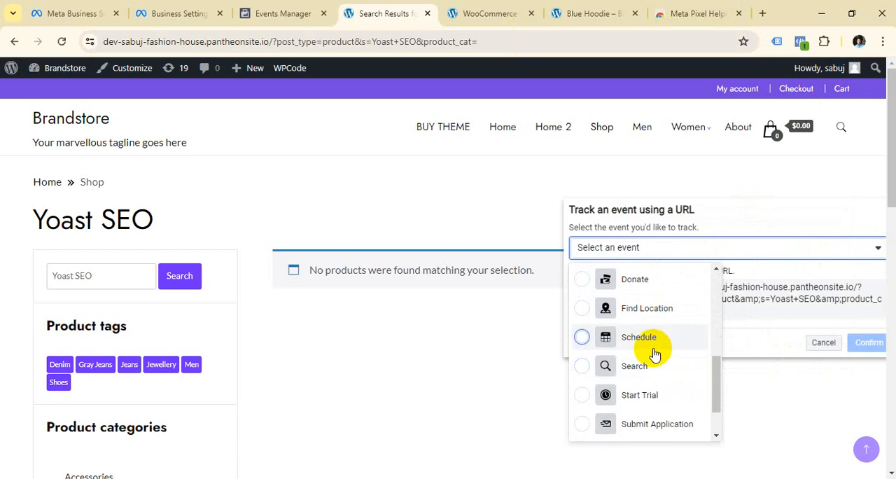
click(640, 368)
scroll(864, 274, down, 5)
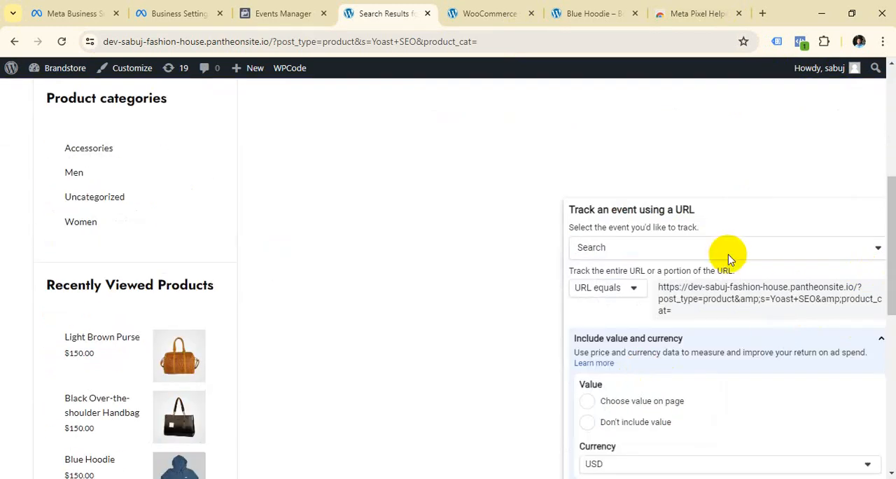
drag(749, 219, 678, 108)
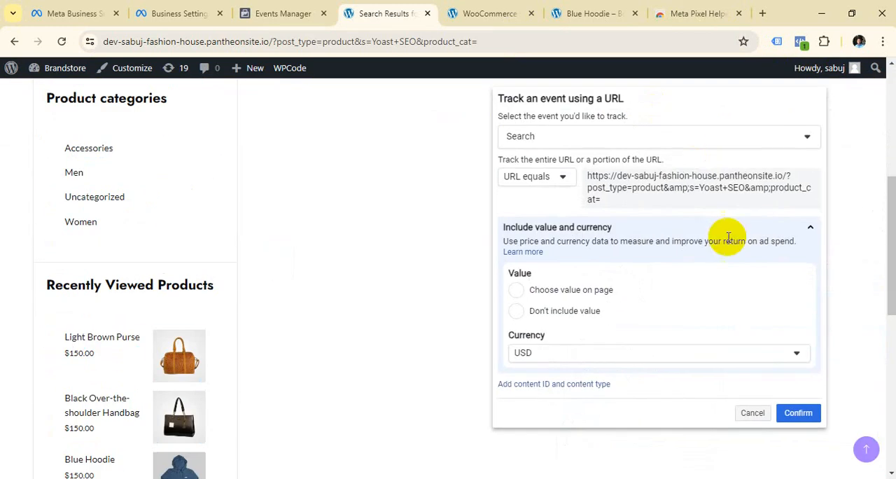
click(798, 418)
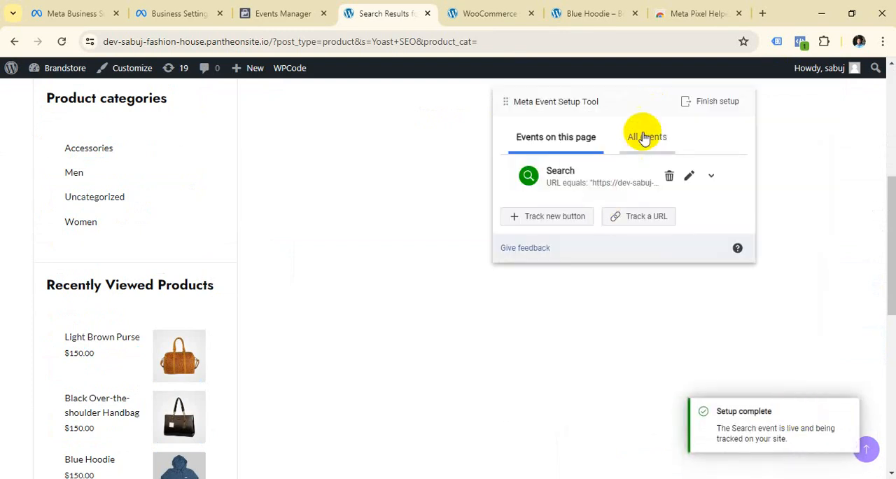
Review the list of all configured events and the events on the search results page.
click(645, 137)
scroll(636, 234, down, 5)
scroll(633, 241, up, 8)
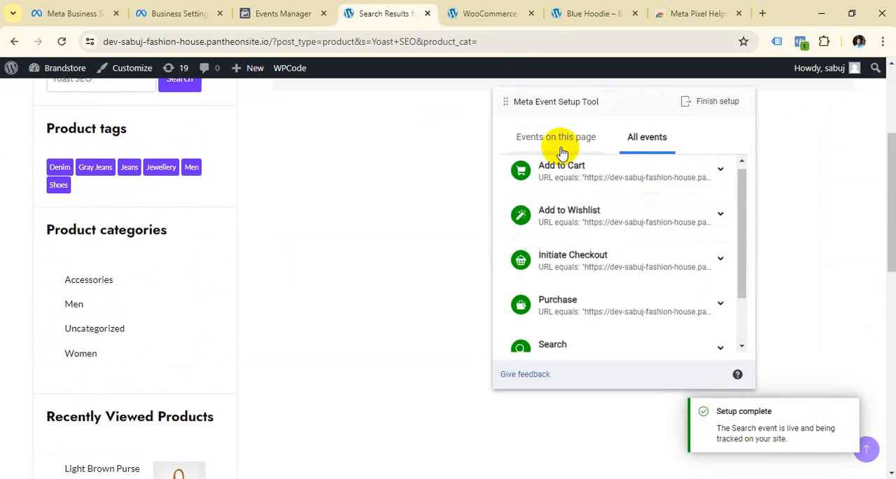
click(550, 137)
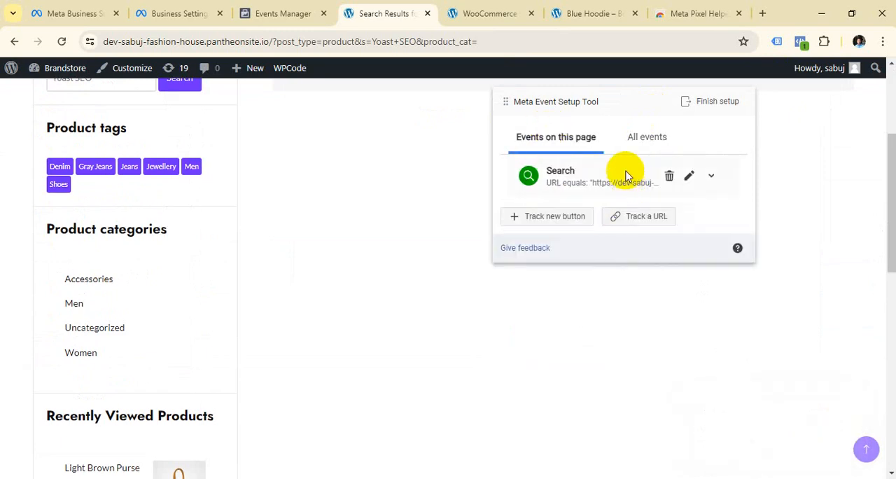
scroll(627, 180, down, 2)
scroll(627, 180, up, 3)
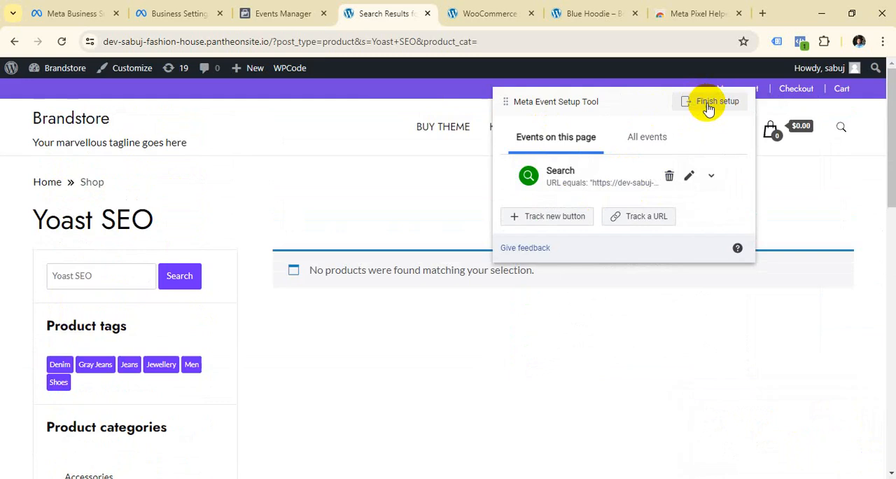
Finish the event setup after reviewing the added events from View Content through Search.
click(707, 103)
scroll(459, 259, down, 2)
scroll(420, 239, up, 2)
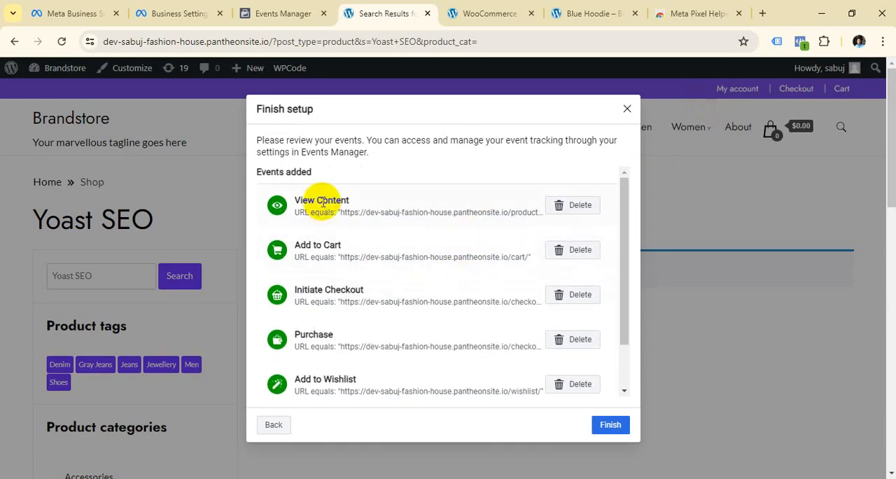
scroll(425, 301, down, 2)
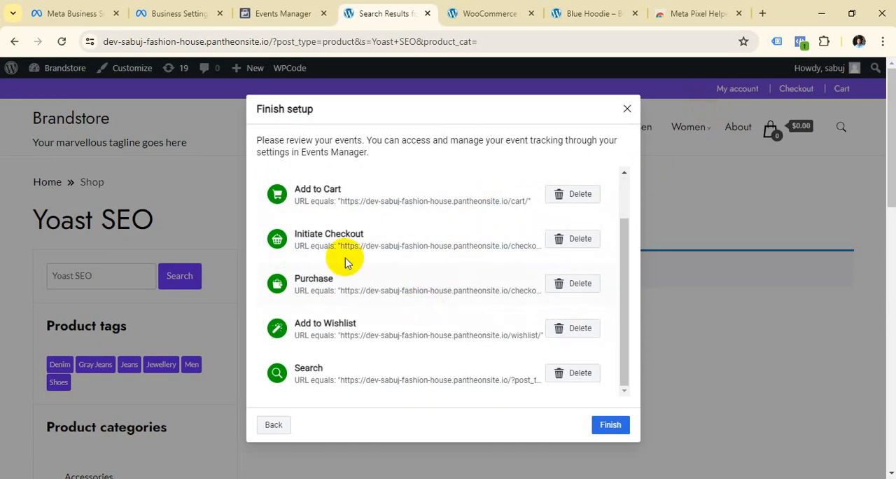
scroll(377, 313, down, 3)
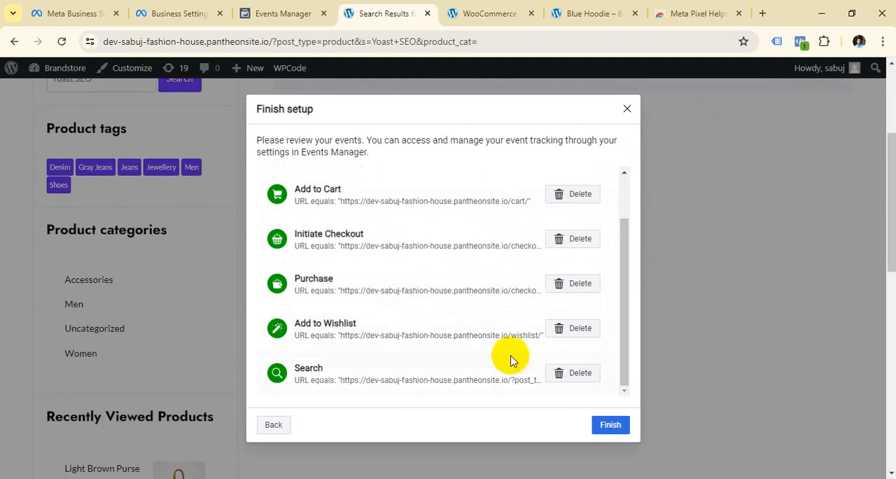
click(610, 425)
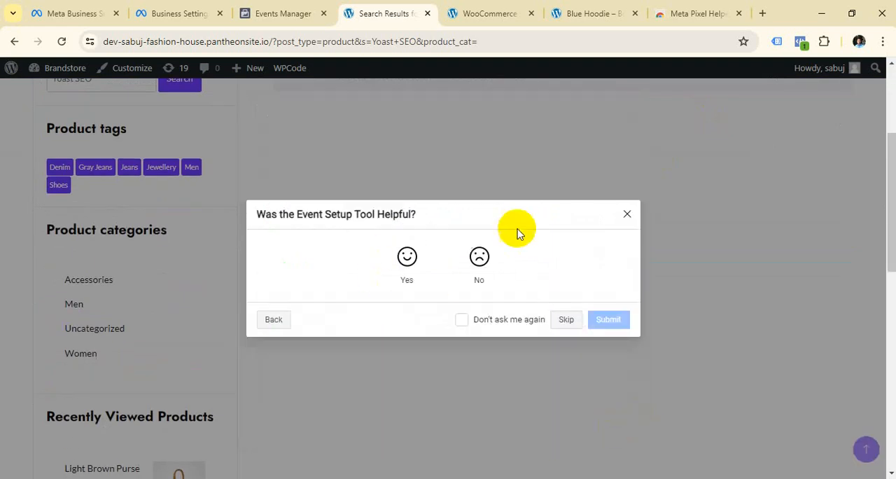
Rate the Event Setup Tool as helpful and submit the feedback comment "yes helpful".
click(407, 257)
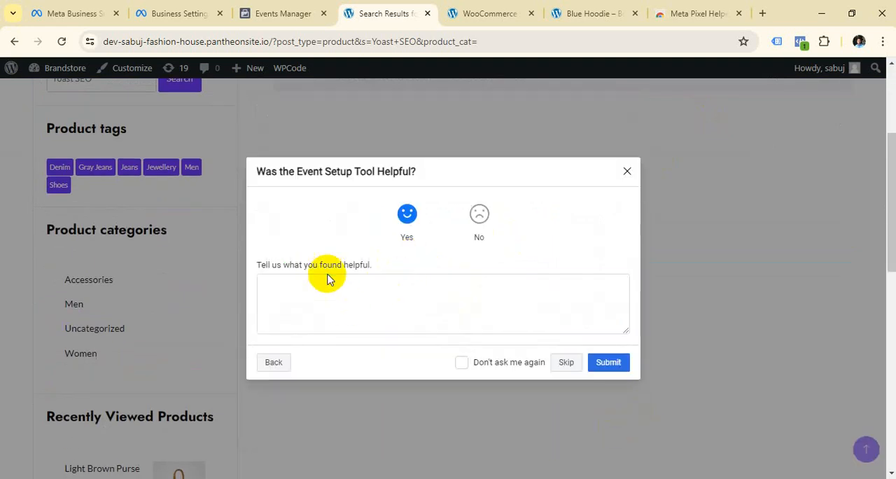
click(329, 278)
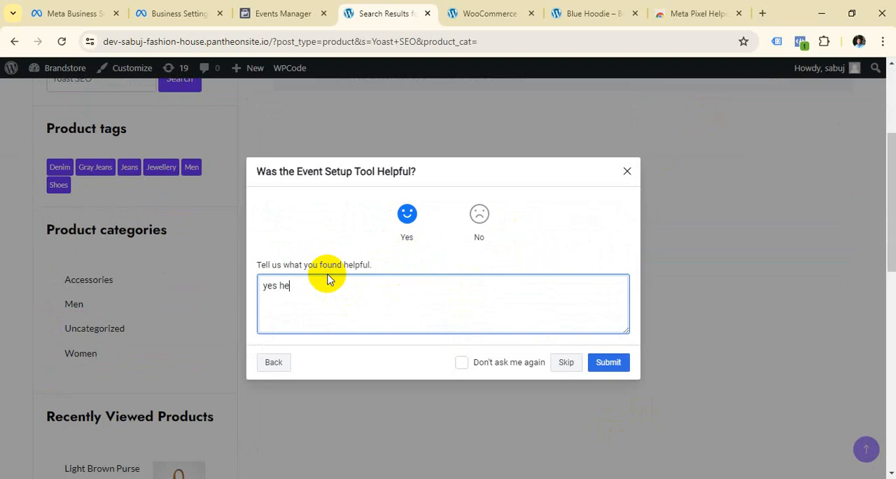
text(yes helpful)
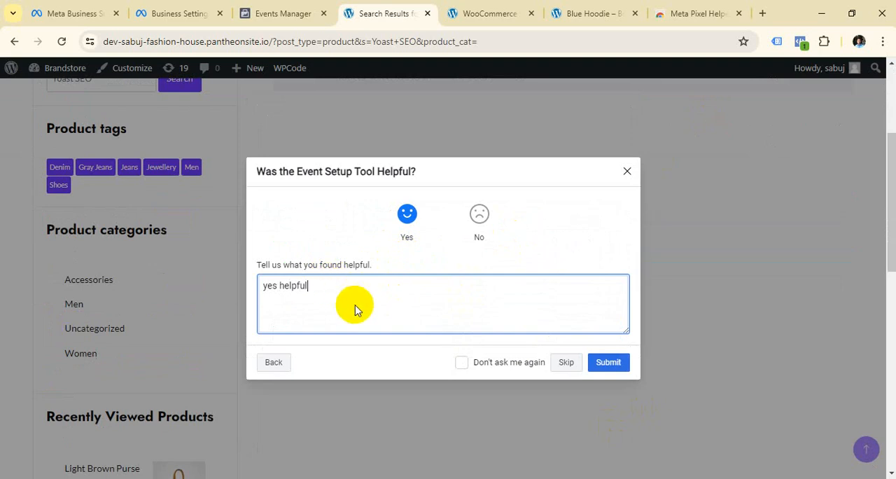
click(607, 363)
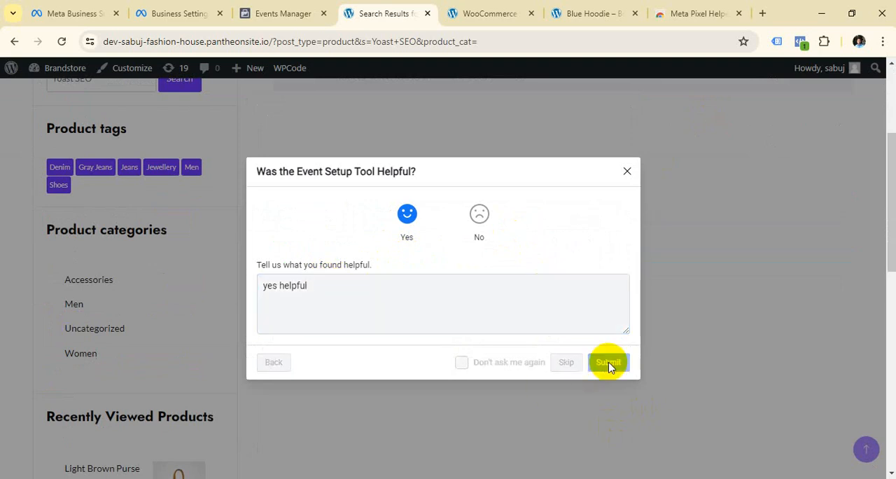
click(621, 339)
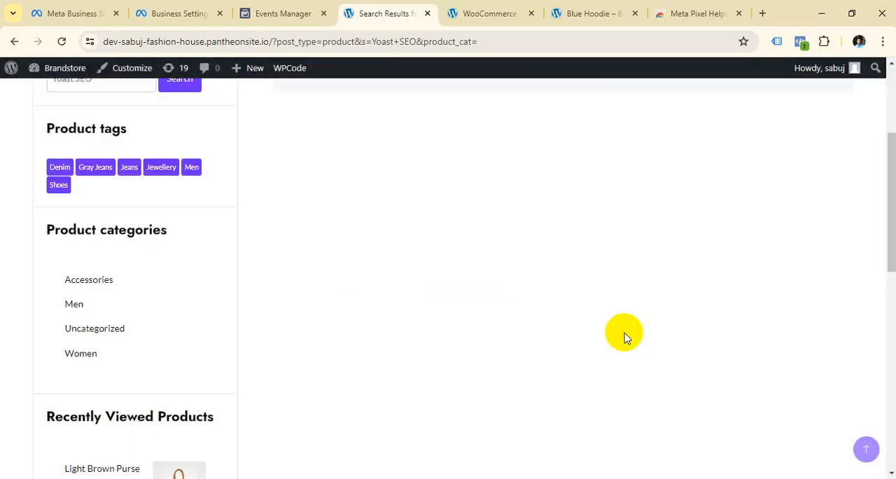
Close the search results page and open the pixel's event testing in Events Manager.
key(ctrl+w)
scroll(548, 335, down, 7)
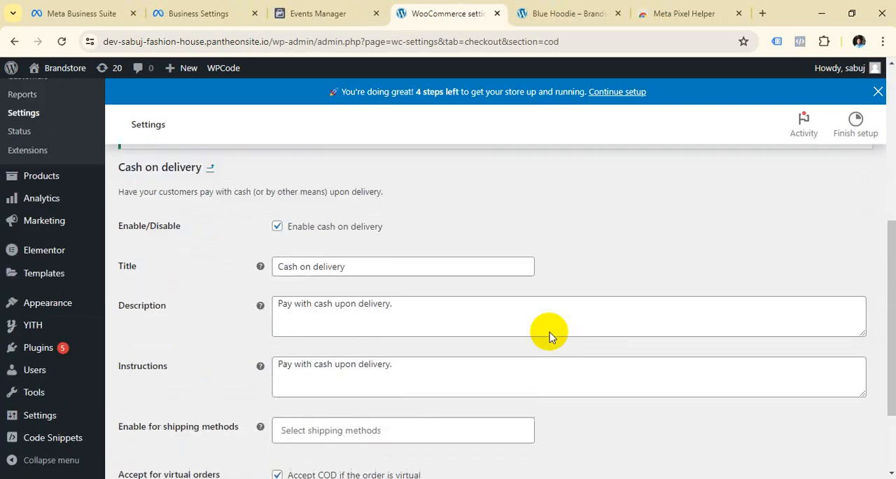
scroll(548, 336, up, 7)
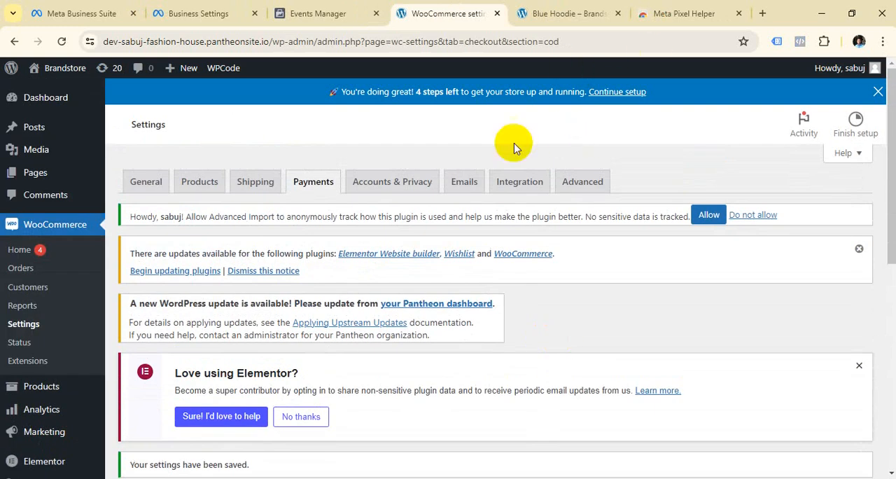
click(578, 12)
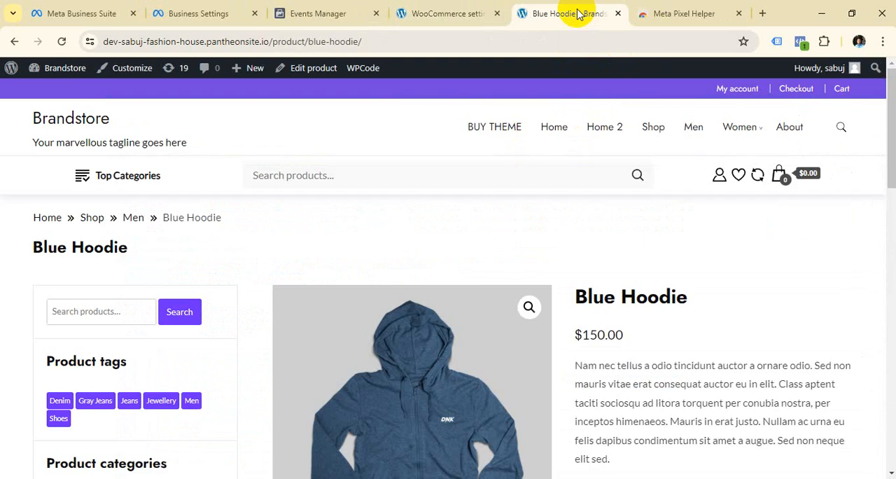
click(478, 11)
scroll(481, 226, down, 3)
scroll(483, 240, up, 3)
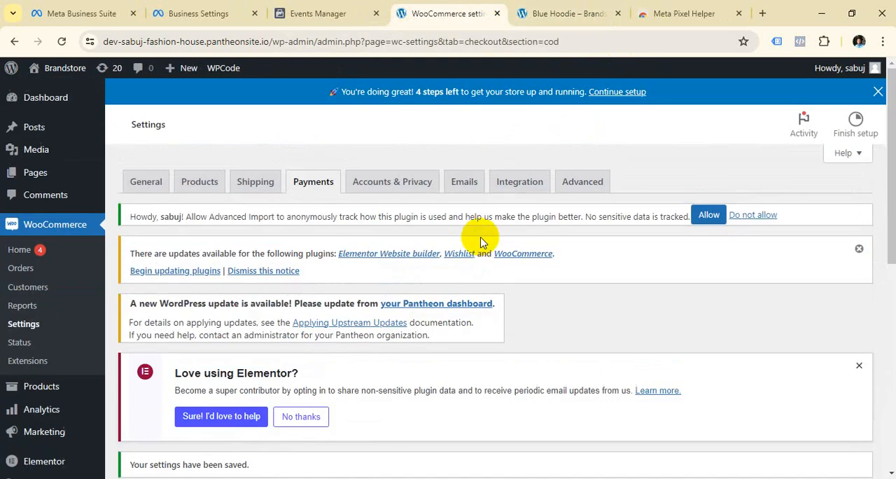
click(302, 9)
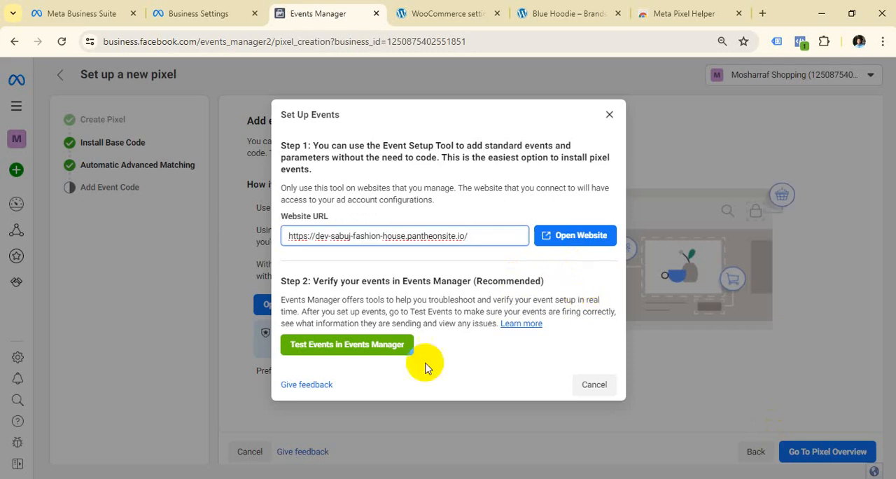
click(361, 346)
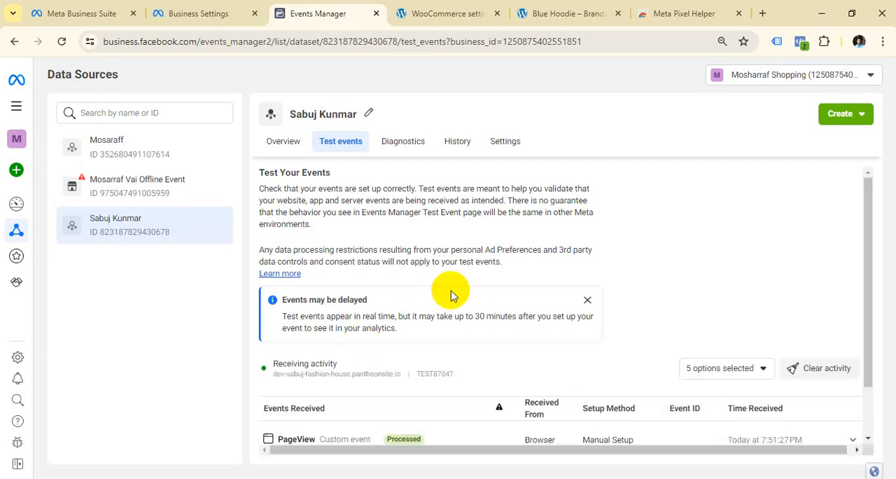
Clear all activity recorded in the pixel's test session.
scroll(453, 296, down, 2)
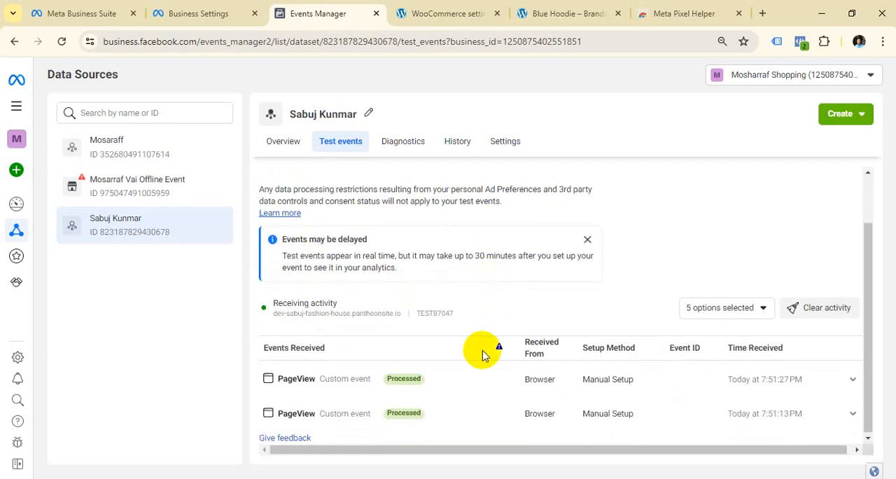
click(824, 310)
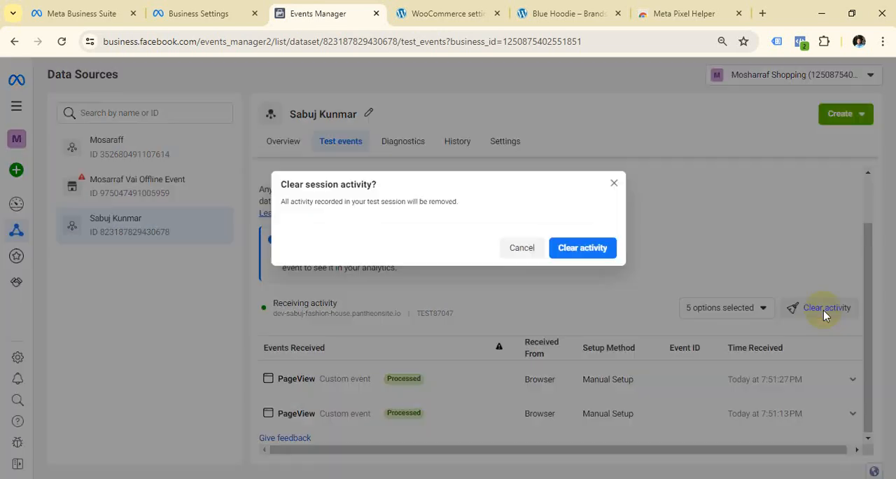
click(564, 249)
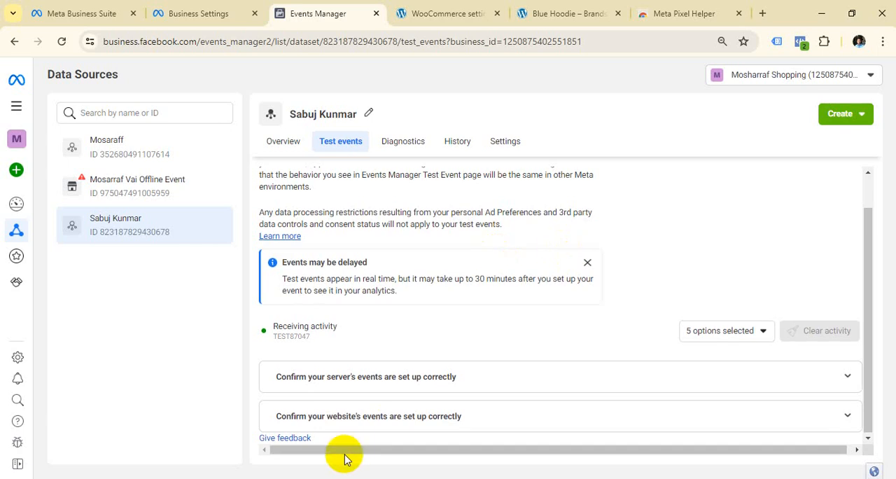
Open the store site from the website events test and go to the Black Over-the-shoulder Handbag product page.
click(373, 418)
scroll(442, 292, down, 4)
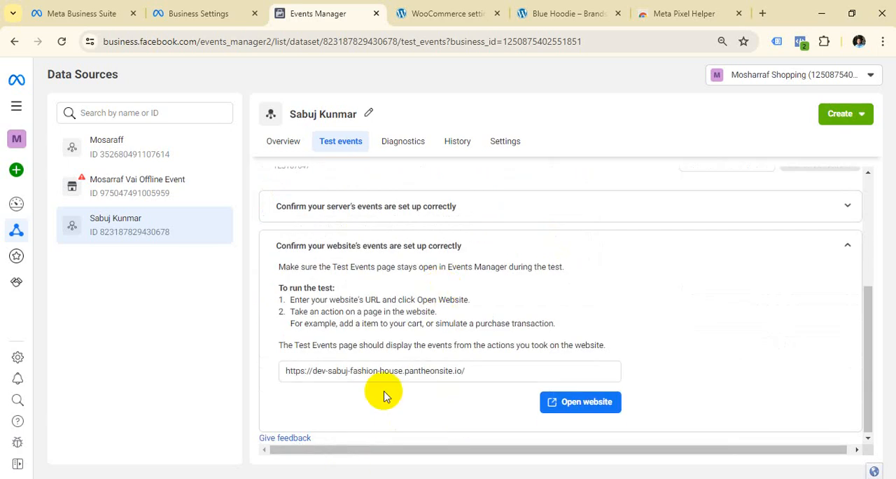
click(585, 404)
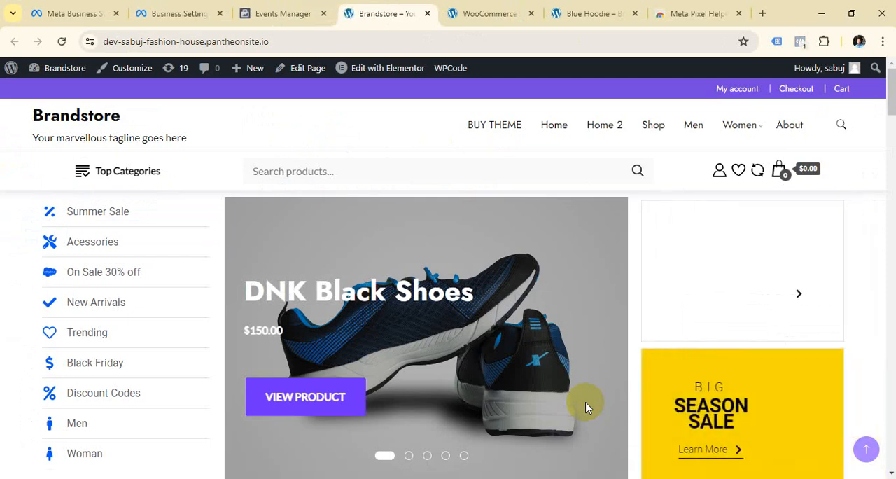
scroll(665, 360, down, 10)
scroll(651, 346, up, 3)
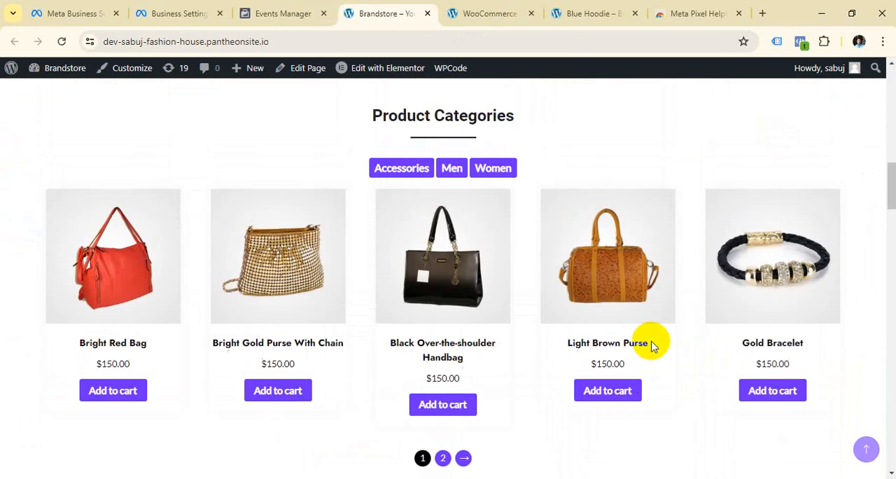
click(452, 343)
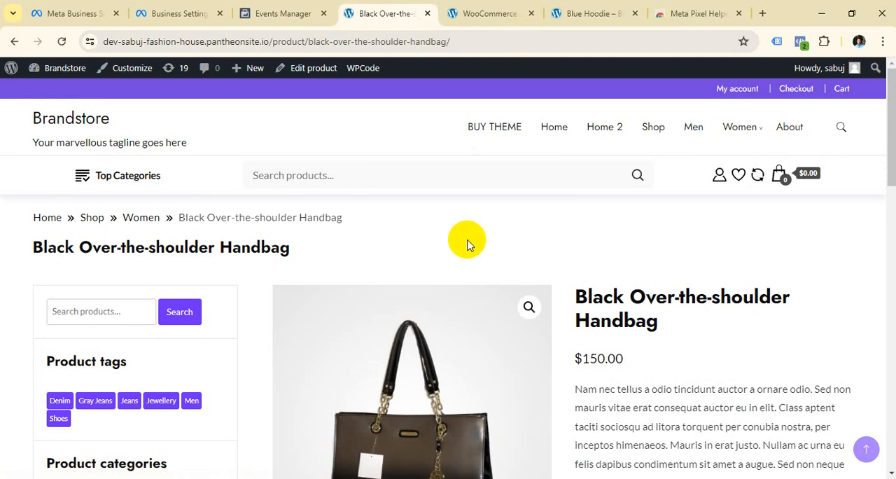
Check the pixel events fired on the handbag's product page with Meta Pixel Helper.
scroll(526, 330, down, 10)
scroll(516, 356, up, 10)
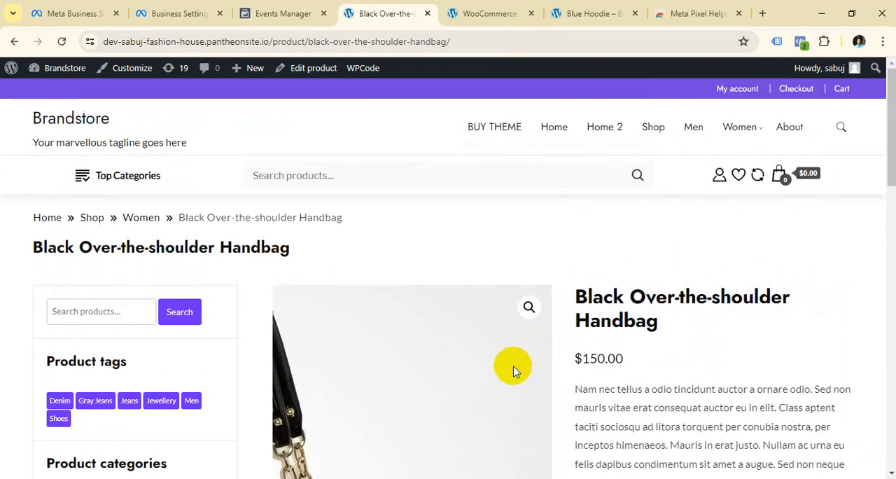
click(800, 42)
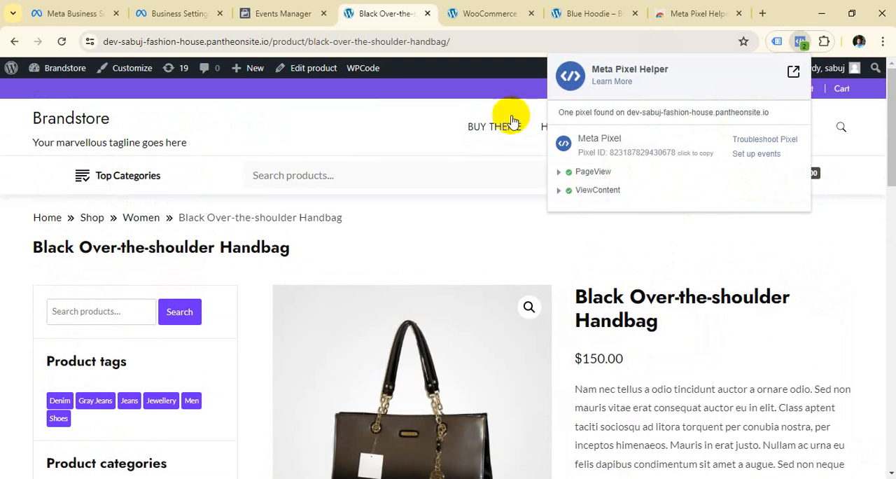
drag(309, 42, 269, 42)
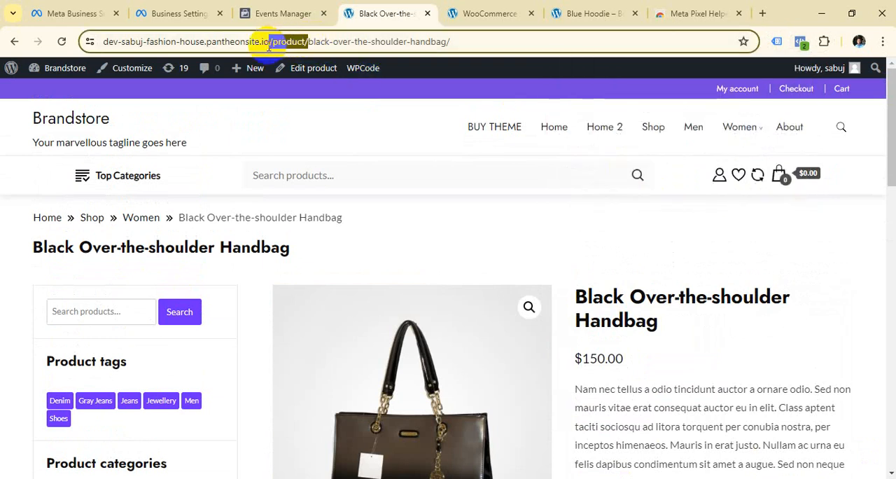
click(802, 41)
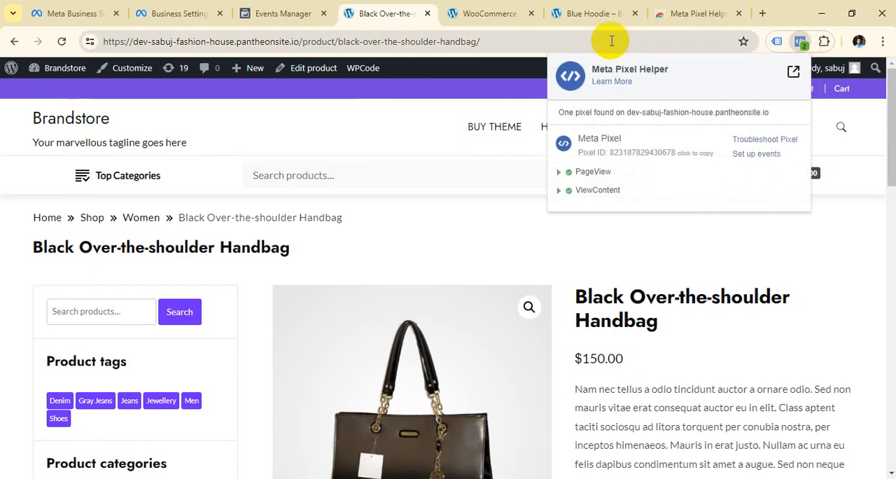
Add the Black Over-the-shoulder Handbag to the cart and view the cart.
scroll(410, 226, down, 5)
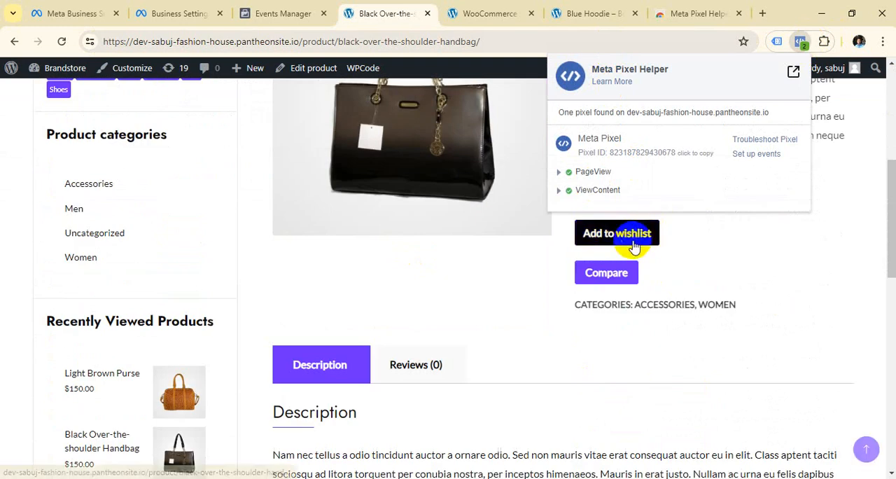
scroll(633, 246, up, 3)
click(698, 391)
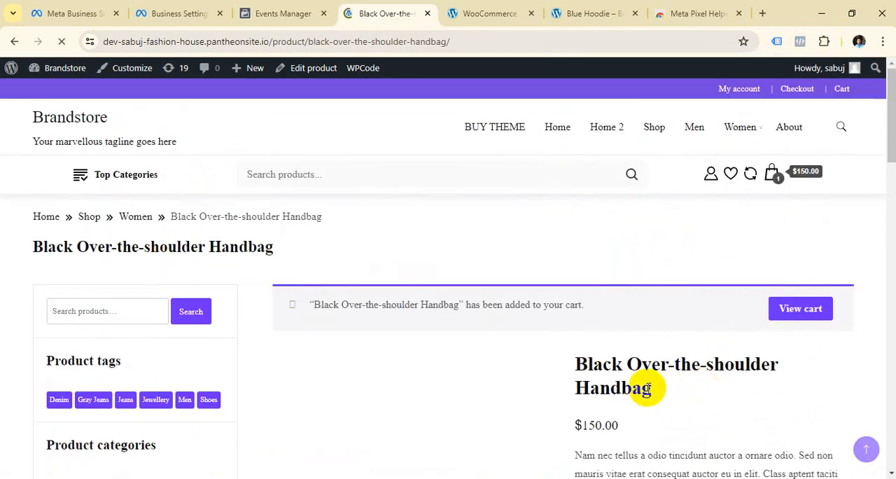
scroll(728, 238, down, 1)
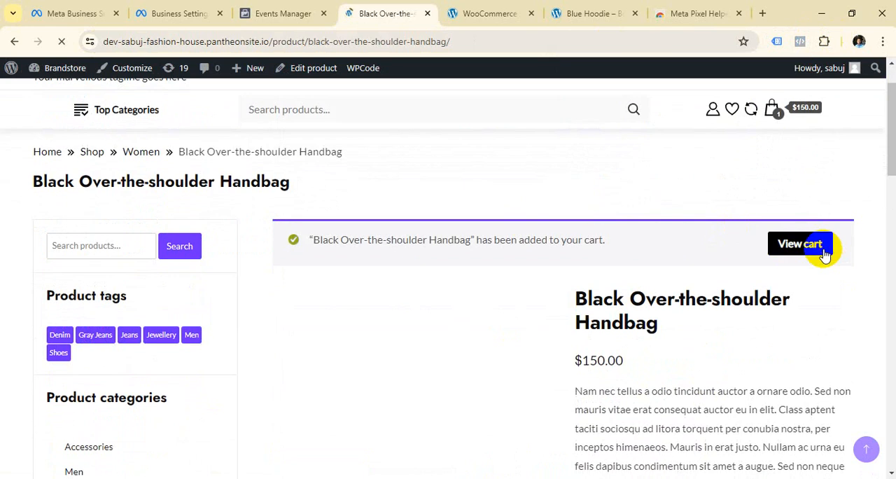
click(801, 244)
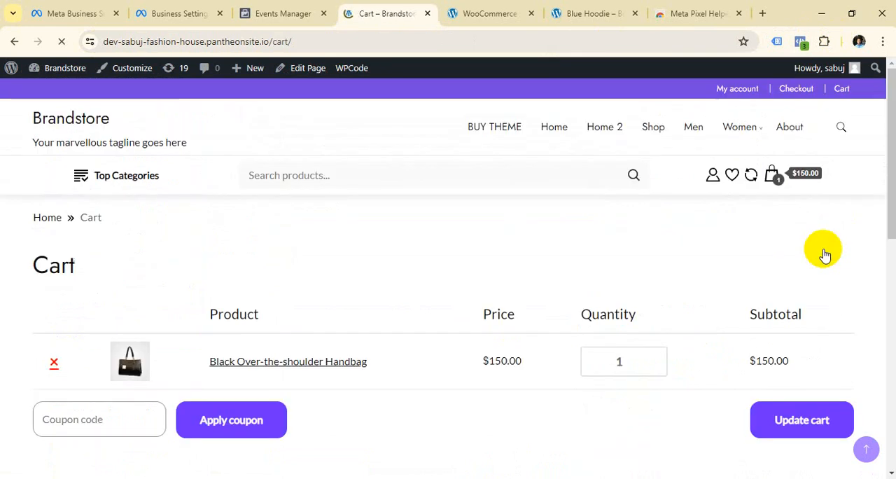
Check the pixel events fired on the cart page with Meta Pixel Helper.
click(800, 42)
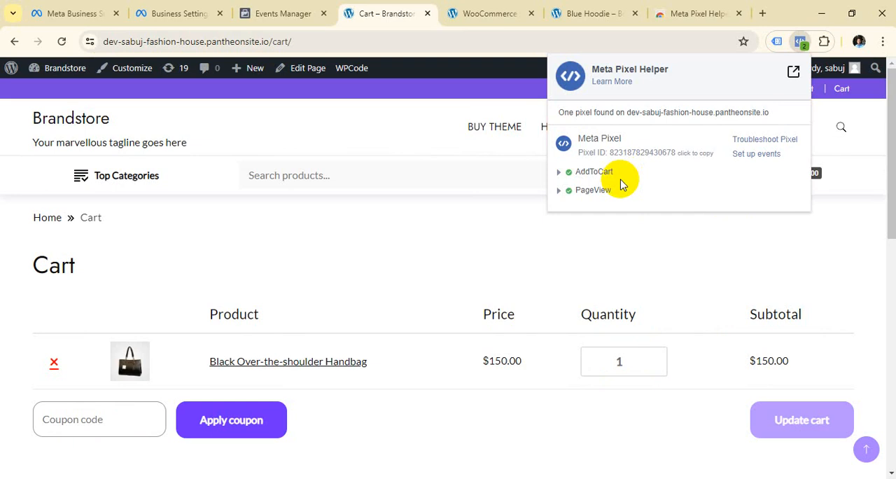
click(311, 40)
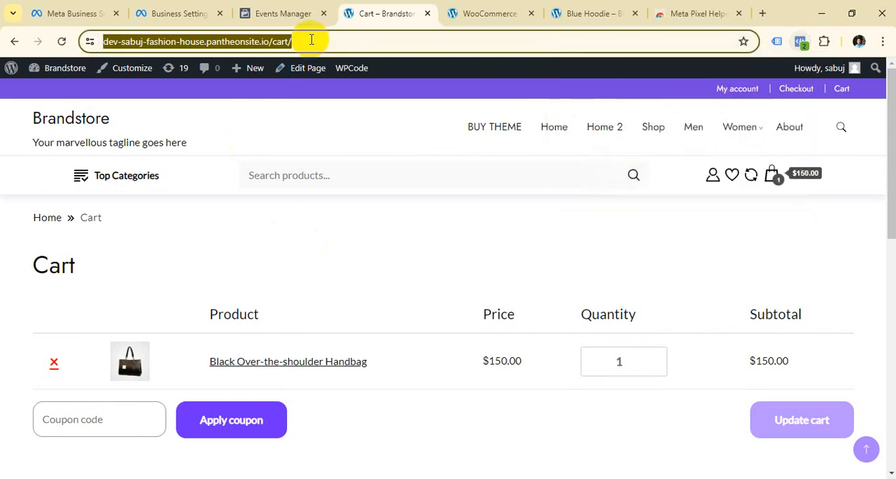
click(802, 41)
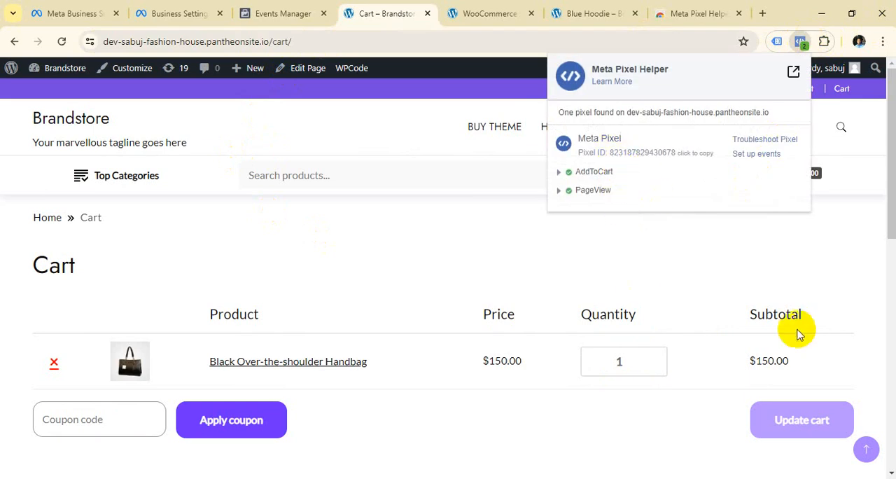
Proceed from the cart to checkout and check the checkout page's pixel events with Meta Pixel Helper.
scroll(289, 423, down, 4)
click(127, 386)
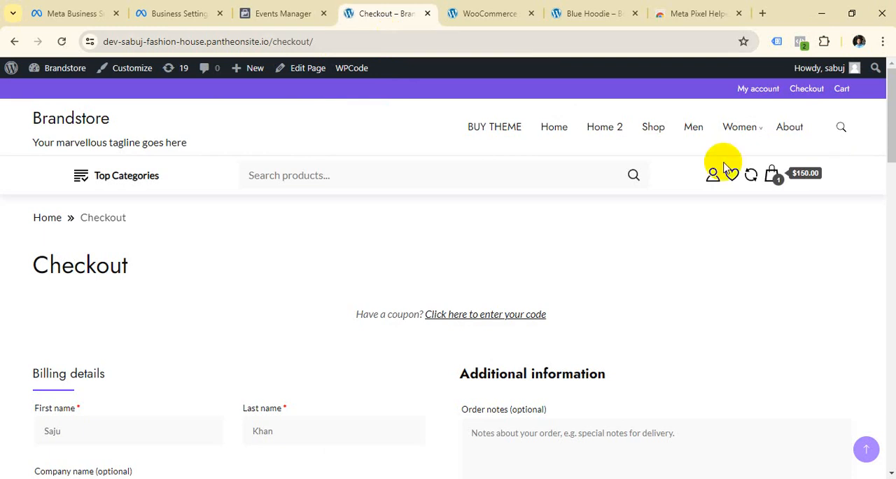
click(801, 41)
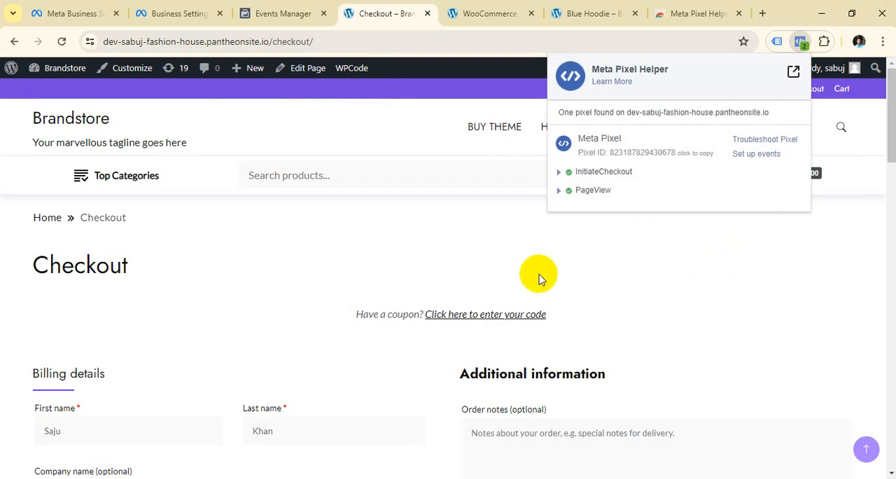
Place the handbag order with cash on delivery and look over the order confirmation.
scroll(176, 333, down, 15)
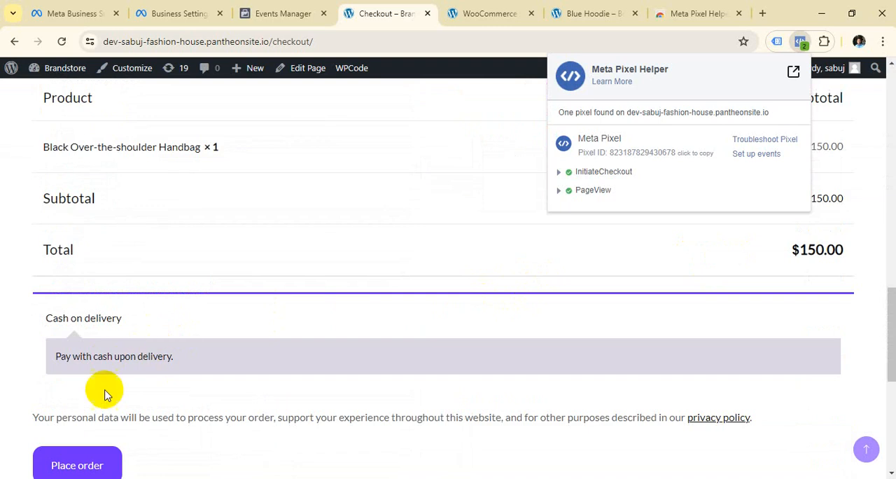
click(100, 466)
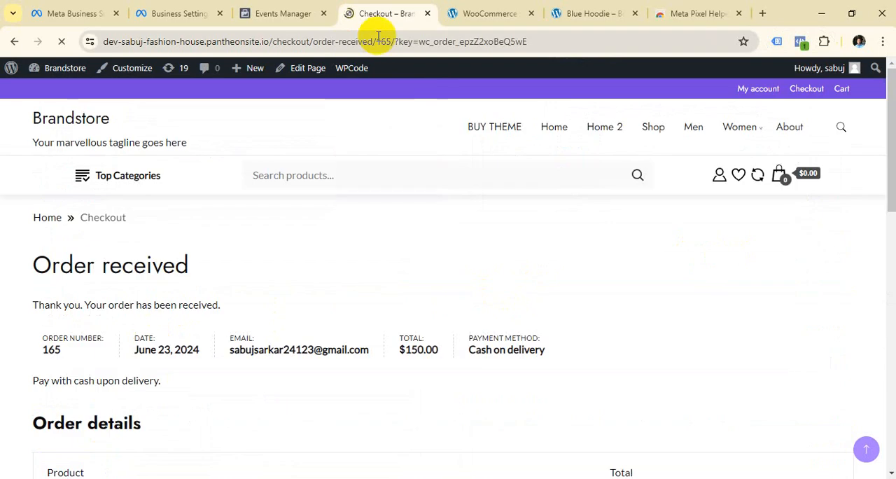
scroll(617, 277, down, 10)
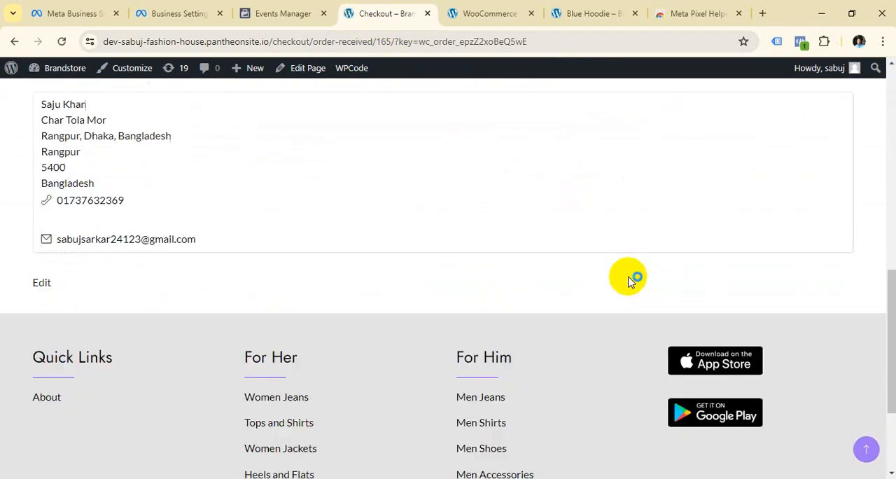
scroll(631, 281, down, 2)
scroll(610, 336, up, 12)
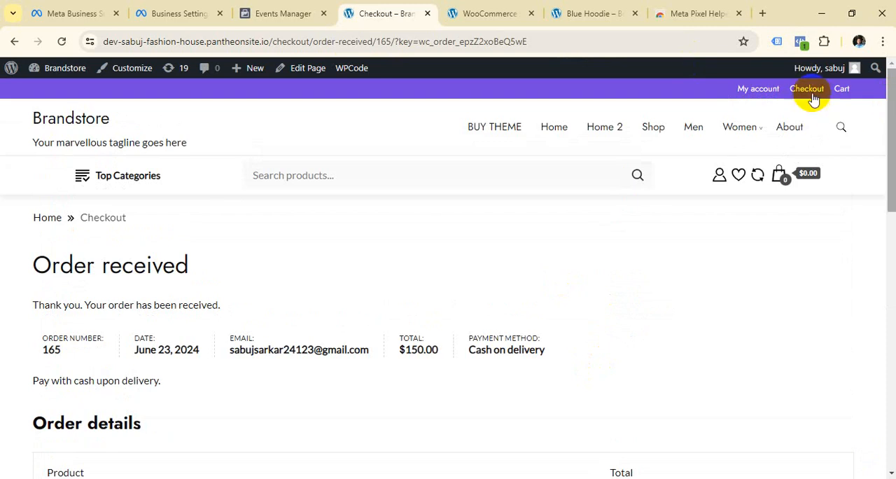
Check the pixel events fired on the order confirmation page with Meta Pixel Helper.
click(802, 42)
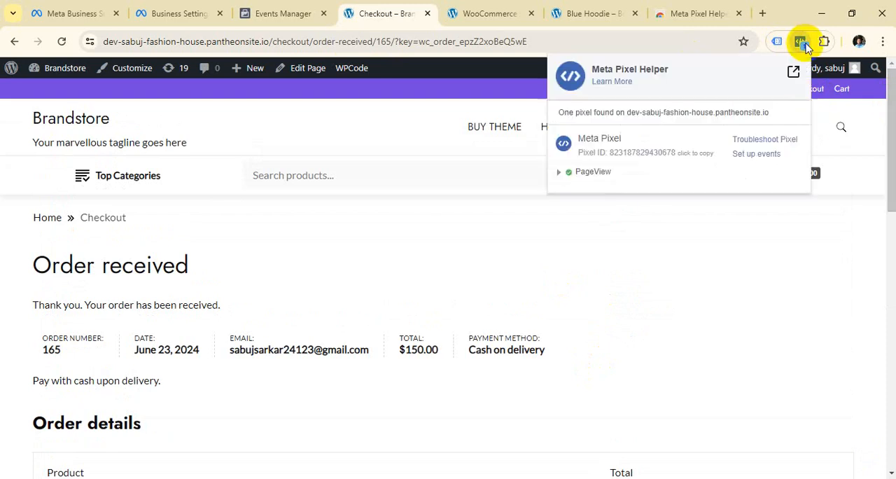
click(702, 258)
scroll(702, 263, down, 10)
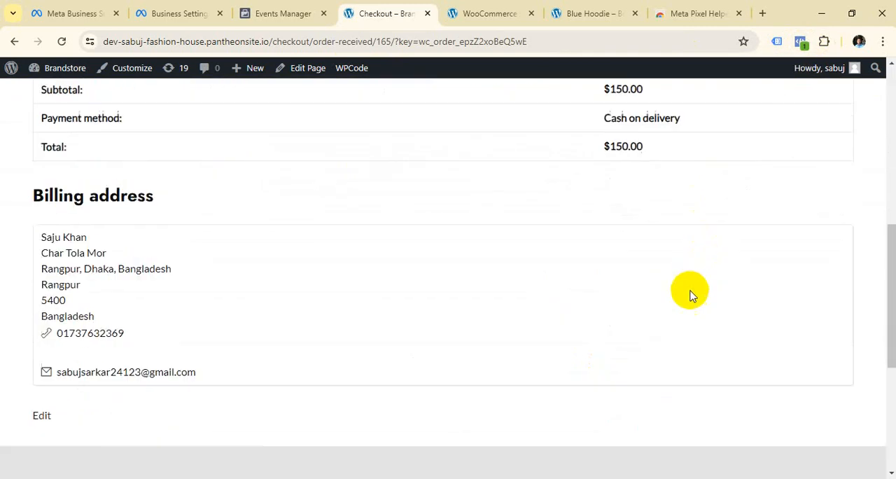
scroll(686, 322, up, 12)
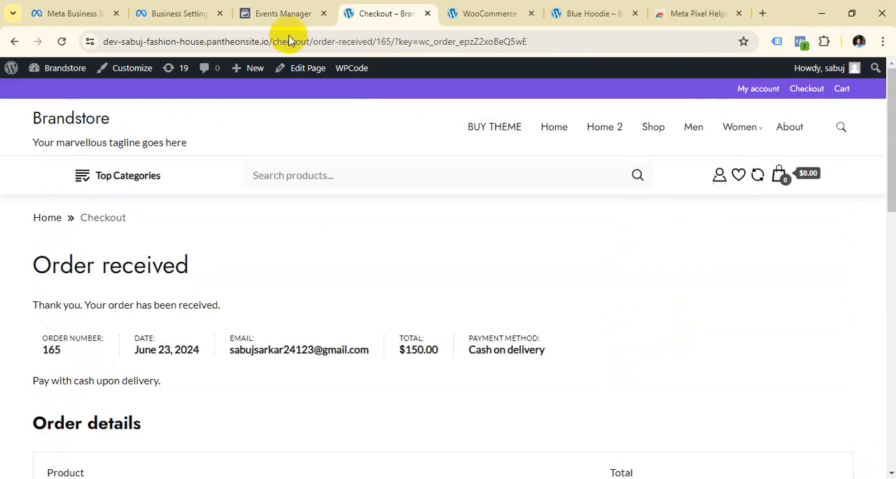
Return to Events Manager and review the test events received from the product view through checkout and the order.
click(288, 13)
scroll(536, 286, down, 5)
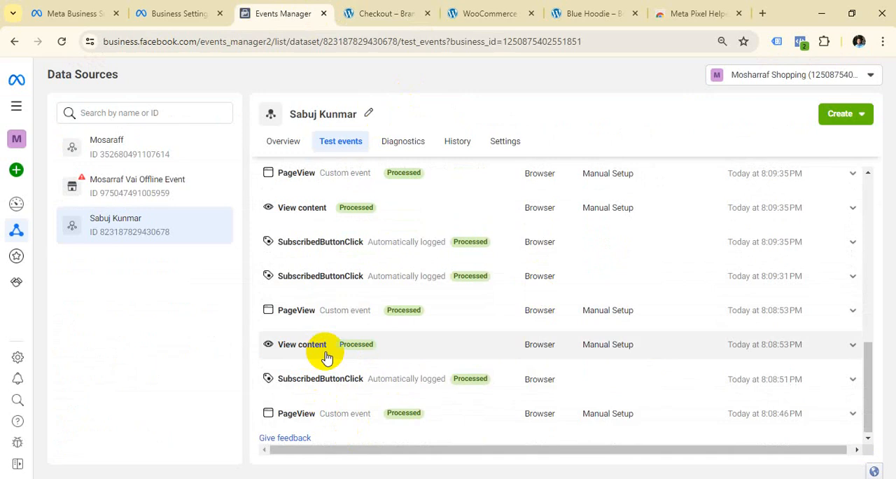
scroll(326, 357, up, 2)
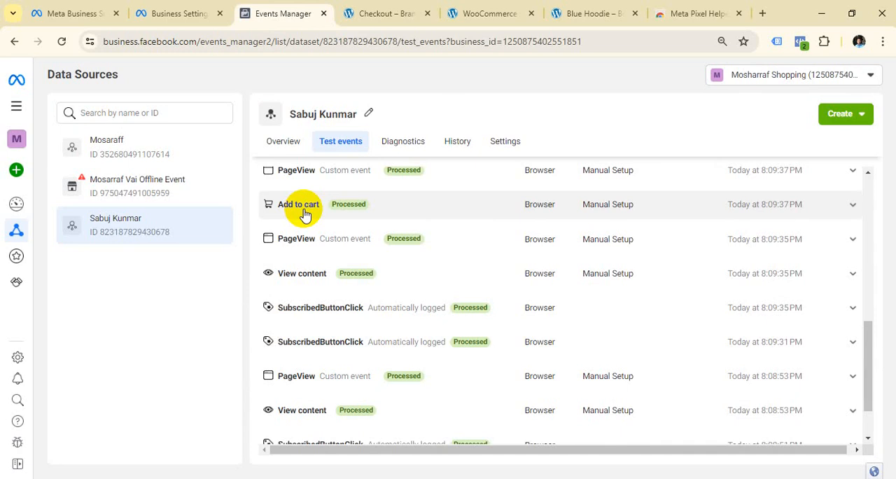
scroll(304, 231, up, 5)
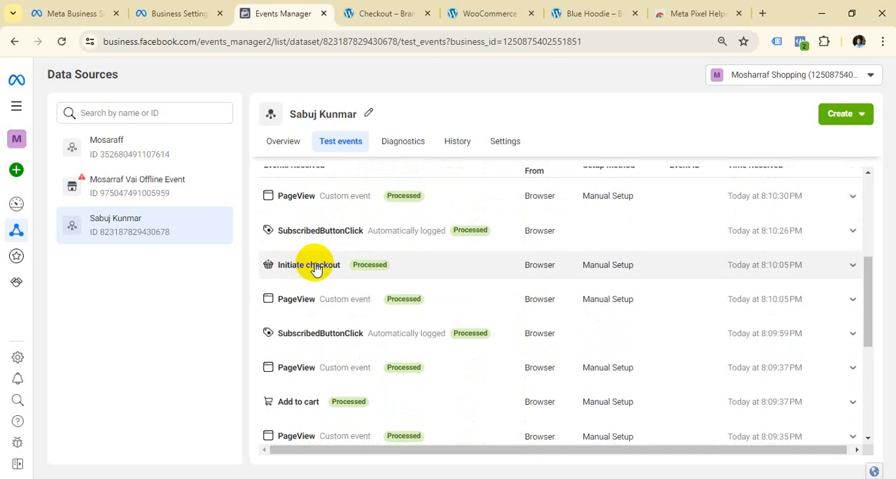
scroll(315, 269, up, 5)
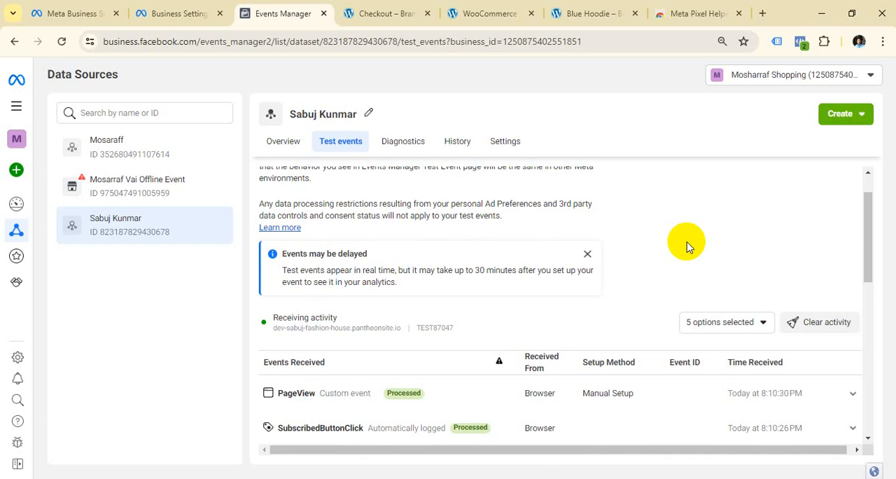
scroll(705, 294, down, 10)
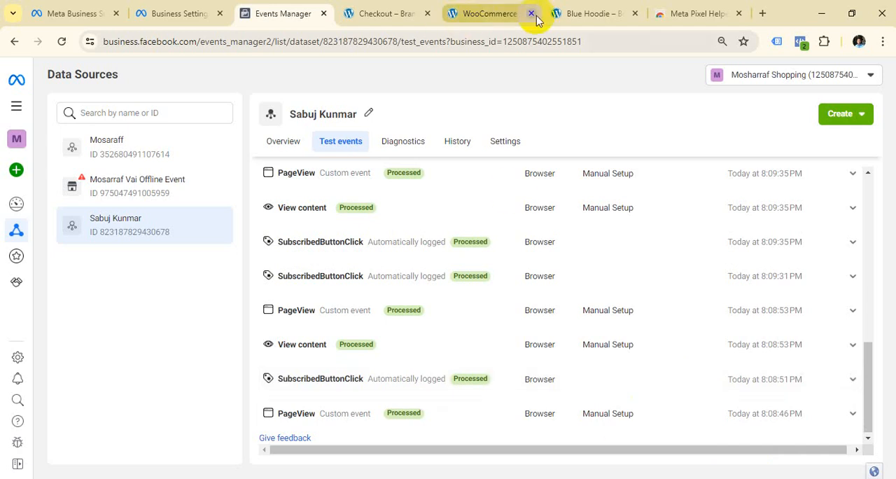
Switch to the Blue Hoodie product page and look through its purchase options and related products.
click(573, 14)
scroll(385, 306, down, 6)
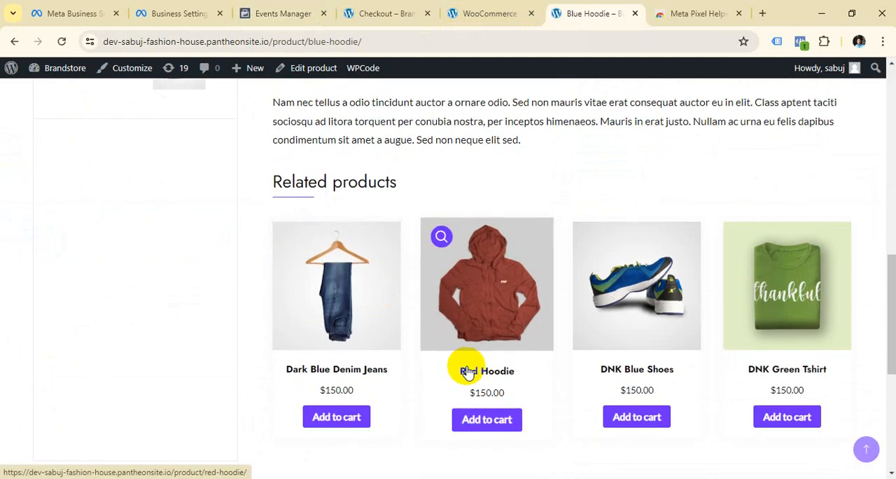
scroll(469, 372, up, 9)
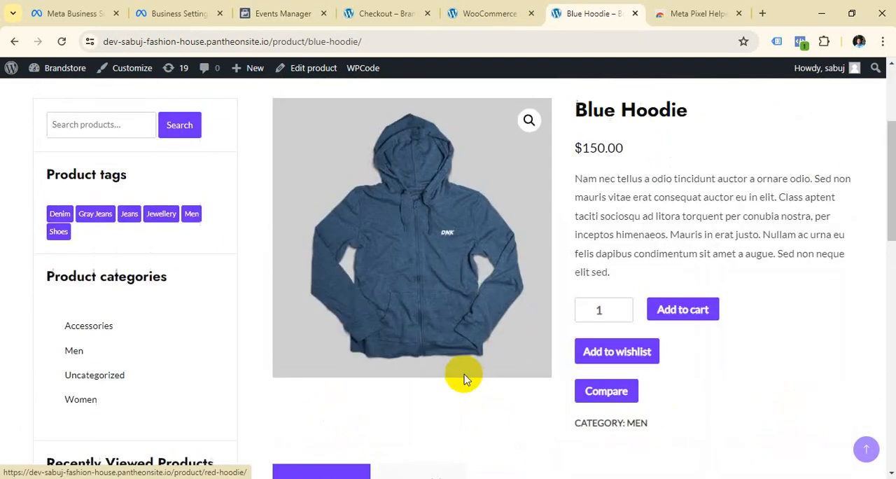